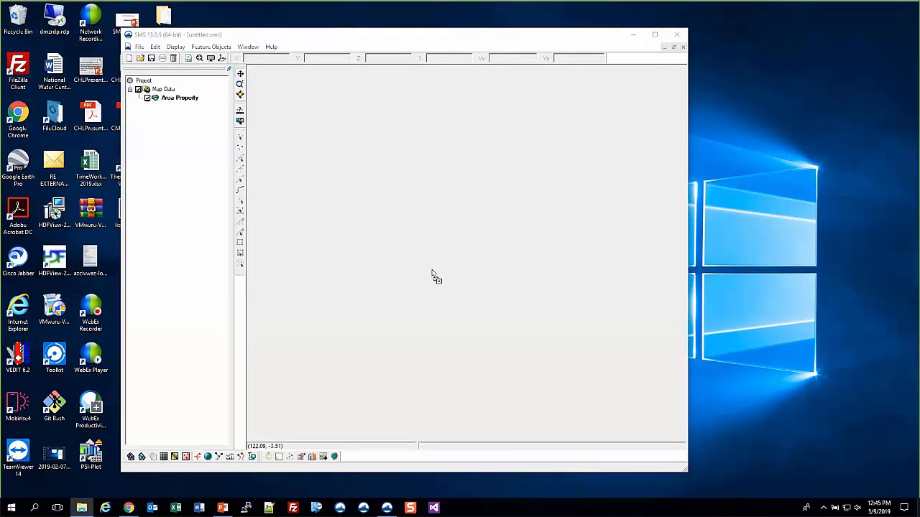
# Load the Workshop_SharkRiver_13.0.sms project into the empty SMS session.
pyautogui.moveTo(432, 271); pyautogui.dragTo(431, 270)
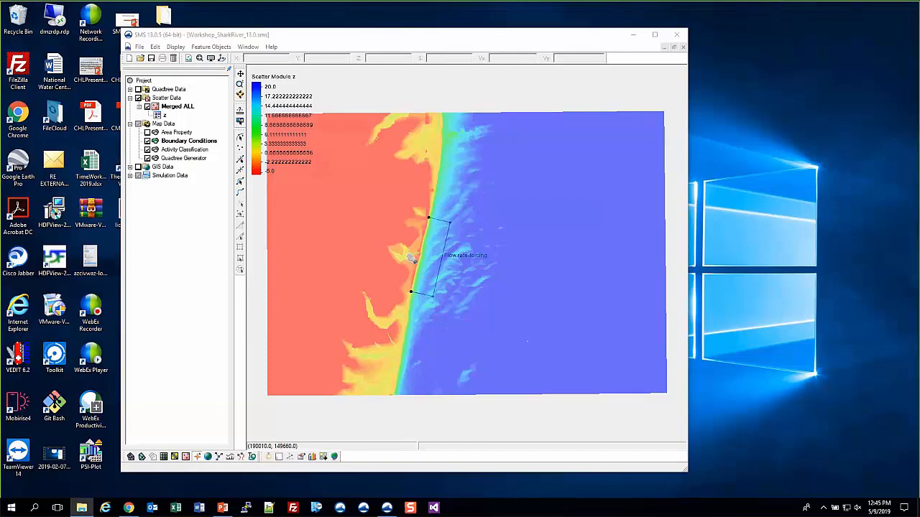
pyautogui.scroll(1, 411, 260)
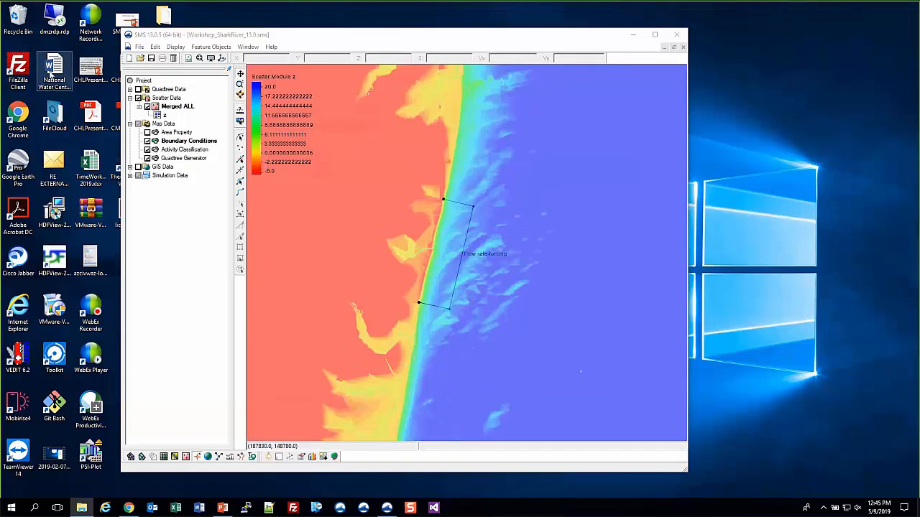
# Examine the Area Property, Activity Classification and Quadtree Generator coverages by making each one active in turn.
pyautogui.click(170, 134)
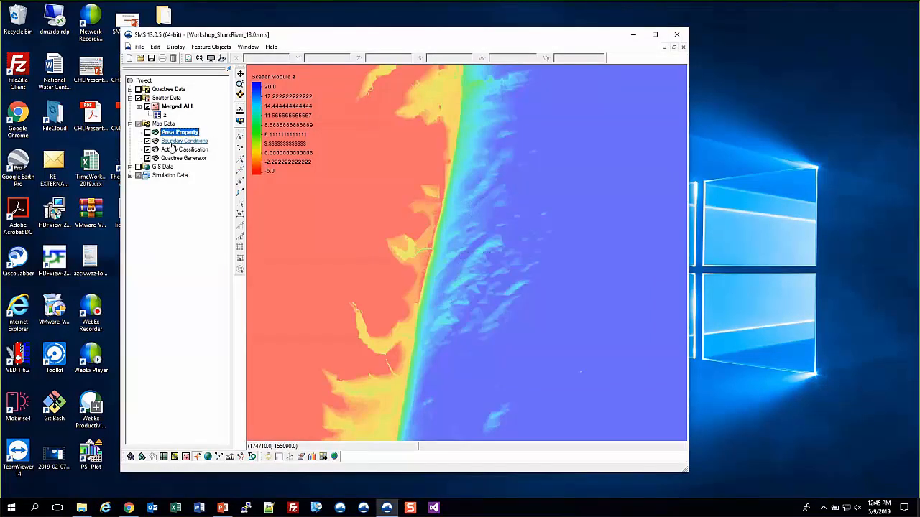
pyautogui.click(174, 149)
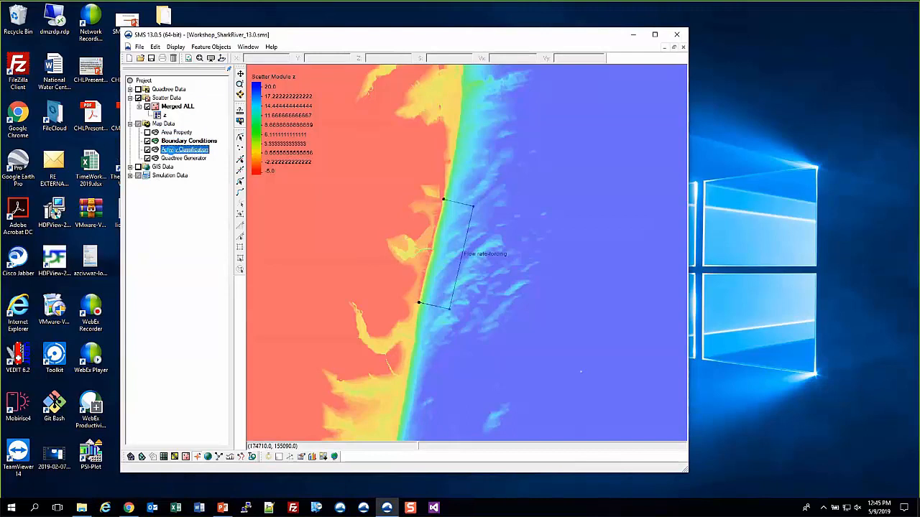
pyautogui.click(174, 158)
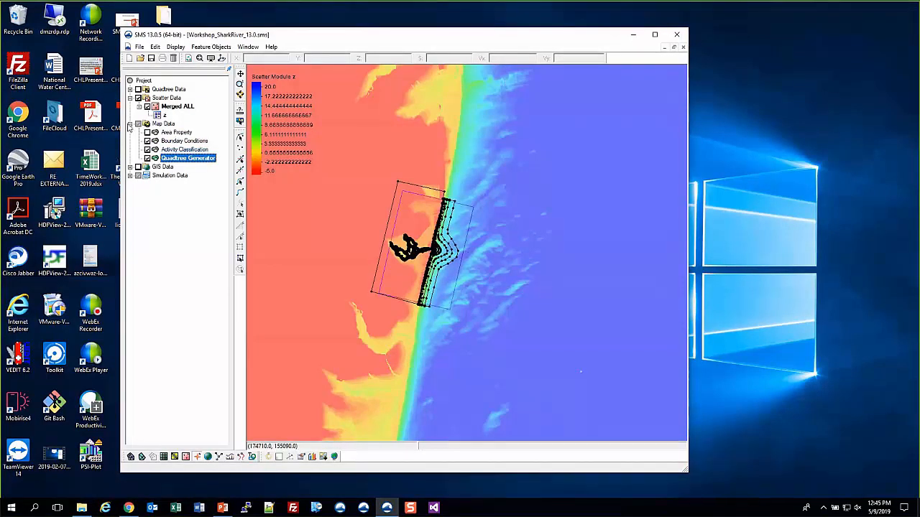
# Hide all existing Map Data coverages so only the Merged ALL scatter set is displayed.
pyautogui.click(177, 108)
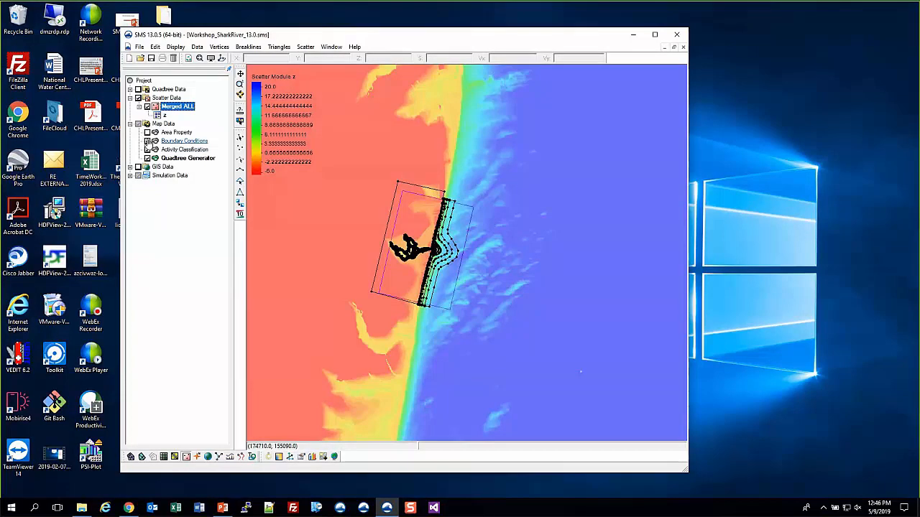
pyautogui.click(147, 158)
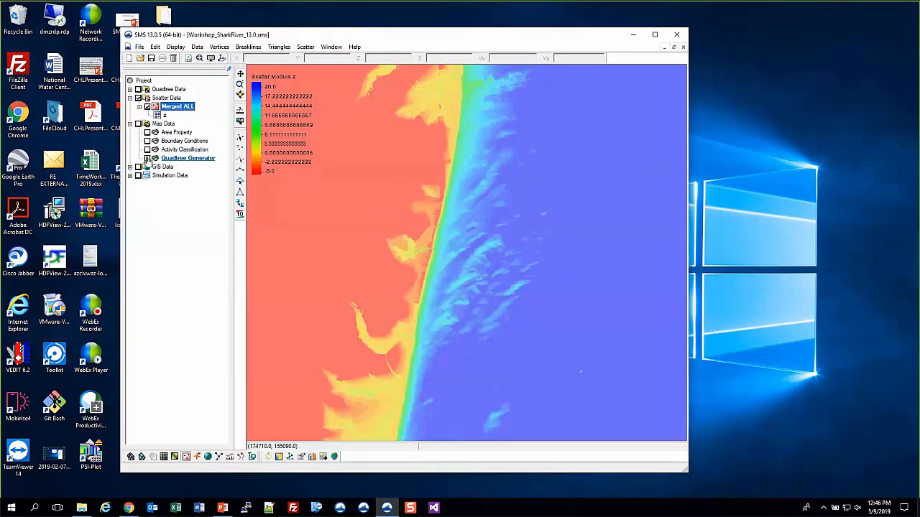
# Create a new CMS-WAVE coverage under Map Data with the name CMS-WAVE and make it active.
pyautogui.rightClick(164, 124)
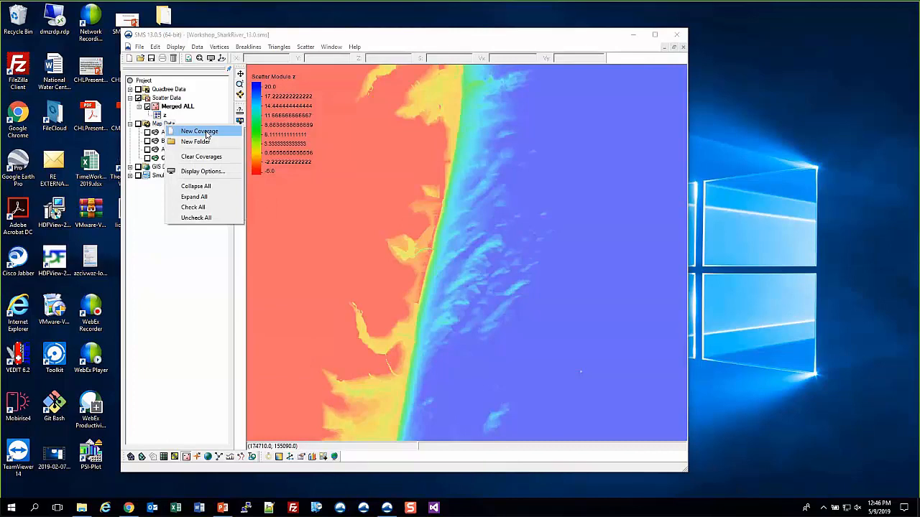
pyautogui.click(199, 132)
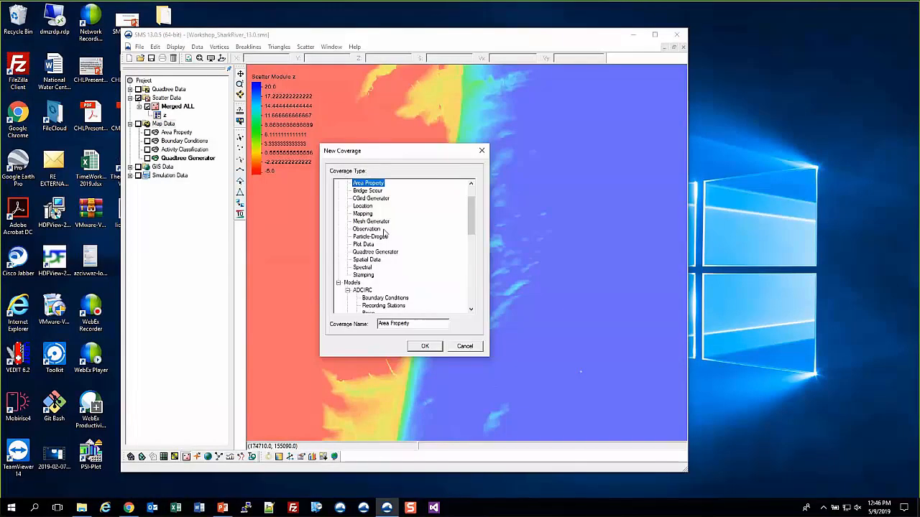
pyautogui.scroll(-5, 384, 233)
pyautogui.scroll(3, 381, 236)
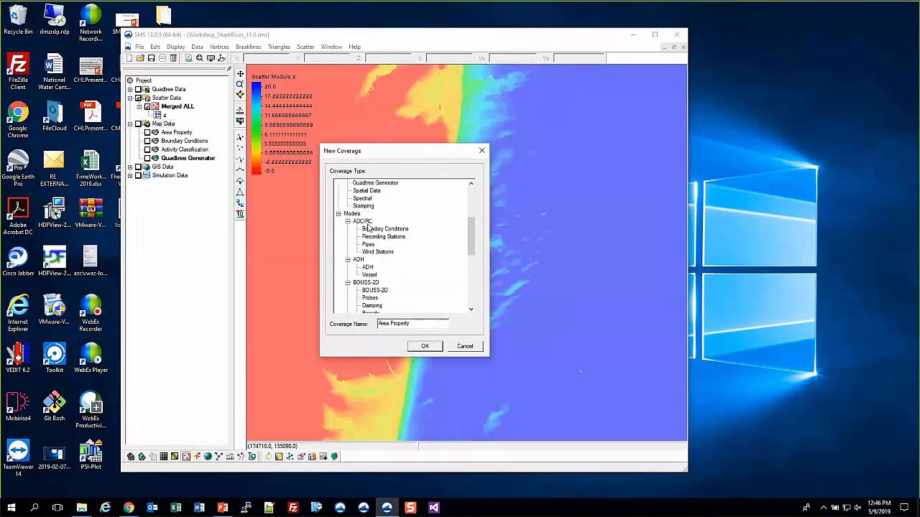
pyautogui.scroll(-5, 363, 229)
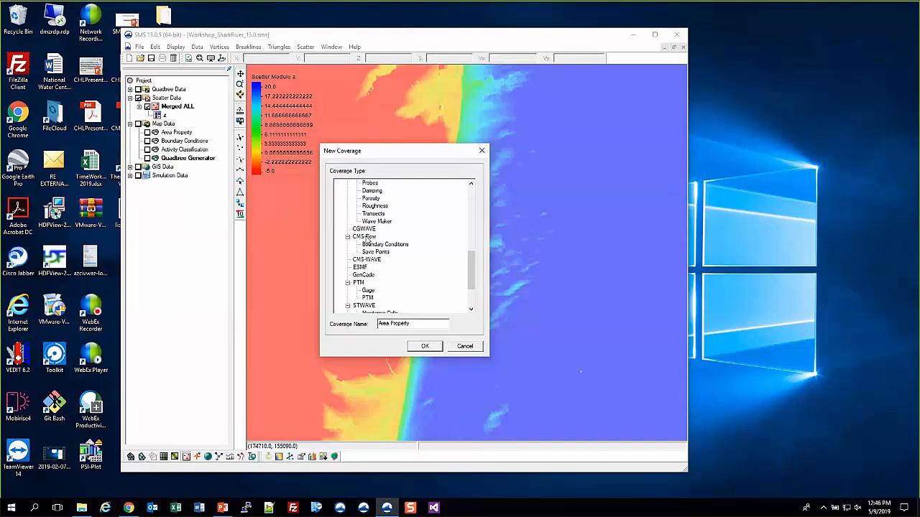
pyautogui.click(366, 260)
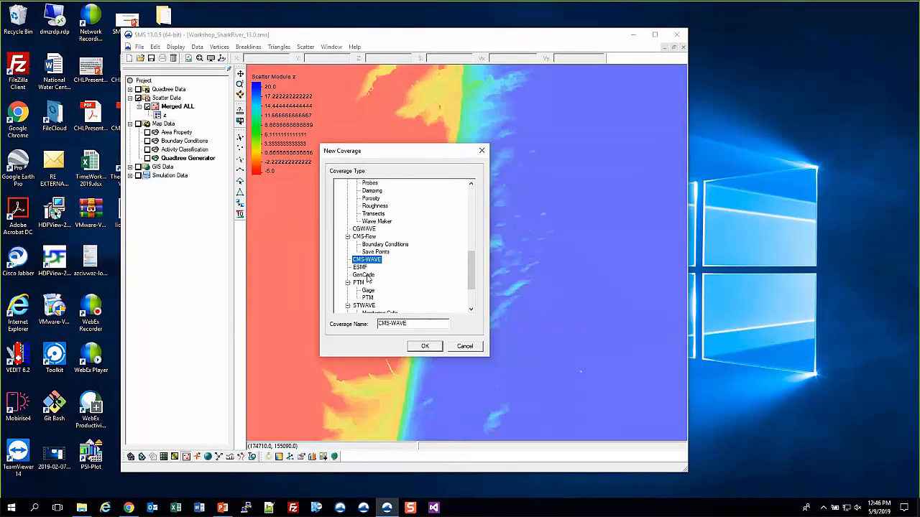
pyautogui.click(424, 347)
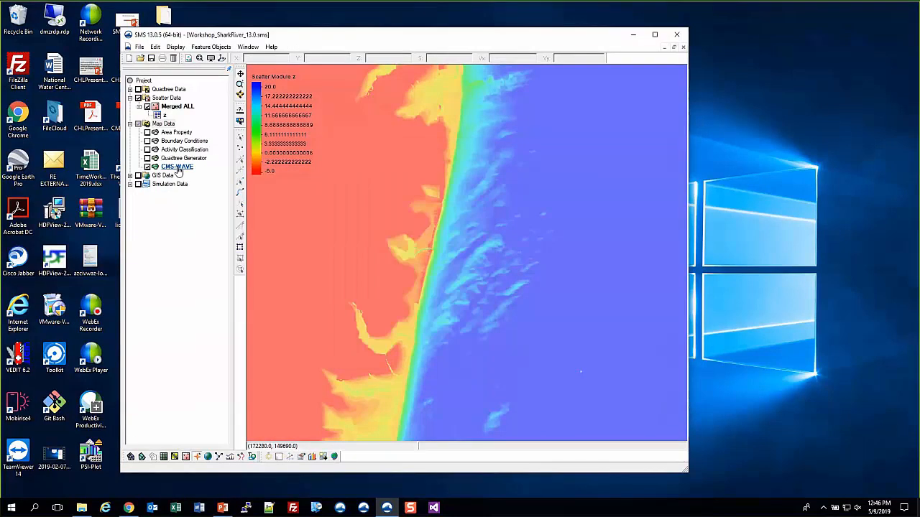
pyautogui.click(178, 167)
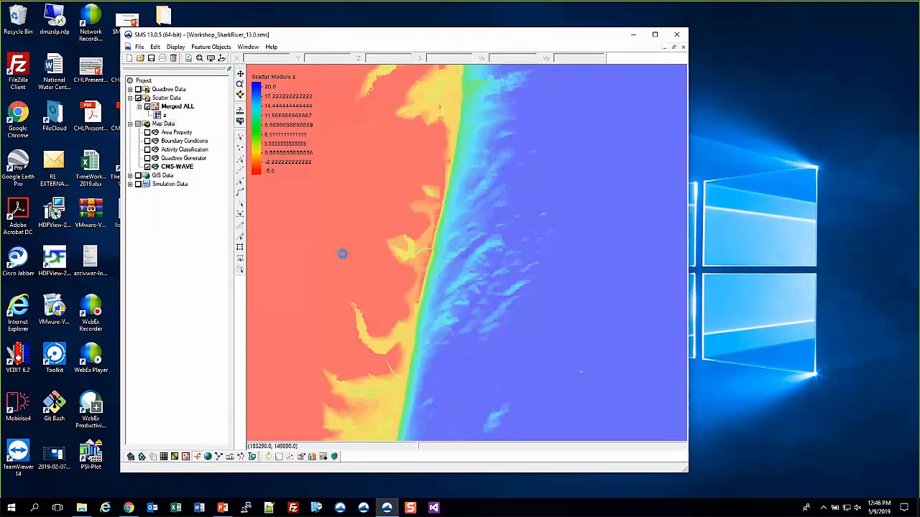
# Draw a 2-D grid frame about 10,674 long cross-shore around the inlet, starting from its offshore north corner.
pyautogui.scroll(2, 342, 254)
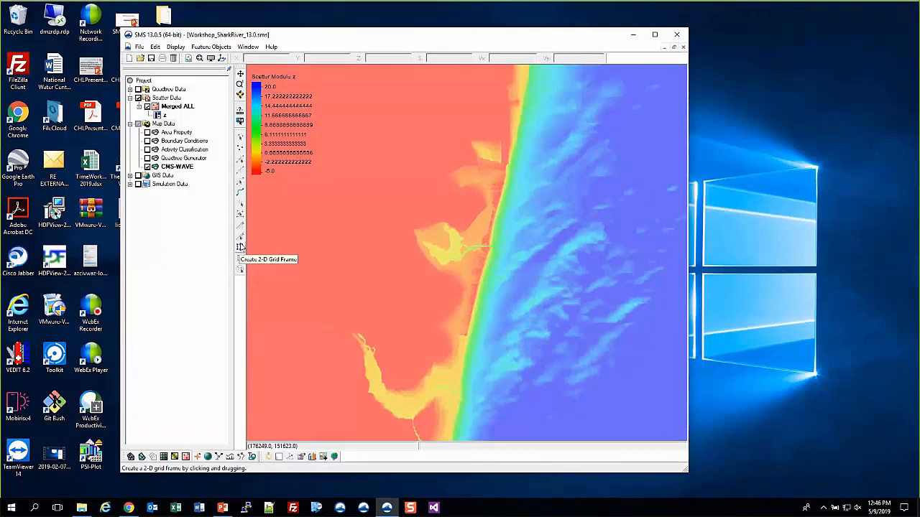
pyautogui.click(240, 248)
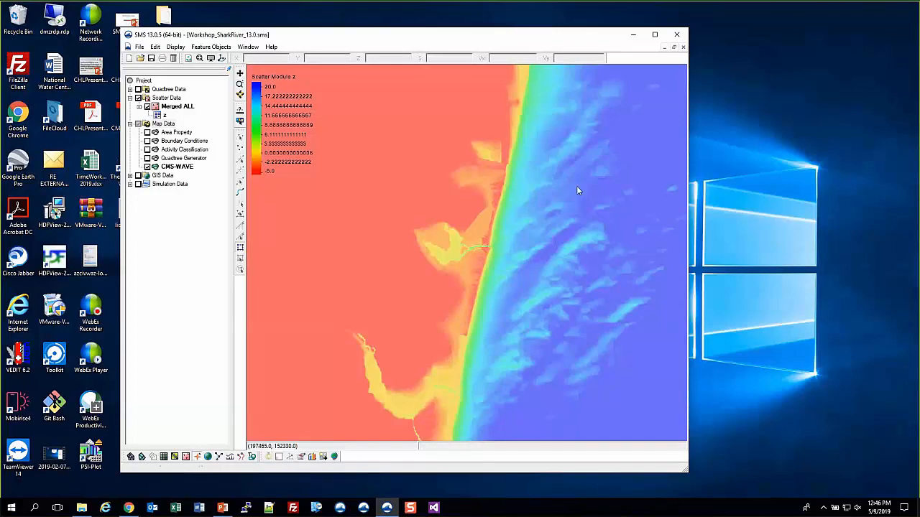
pyautogui.click(595, 193)
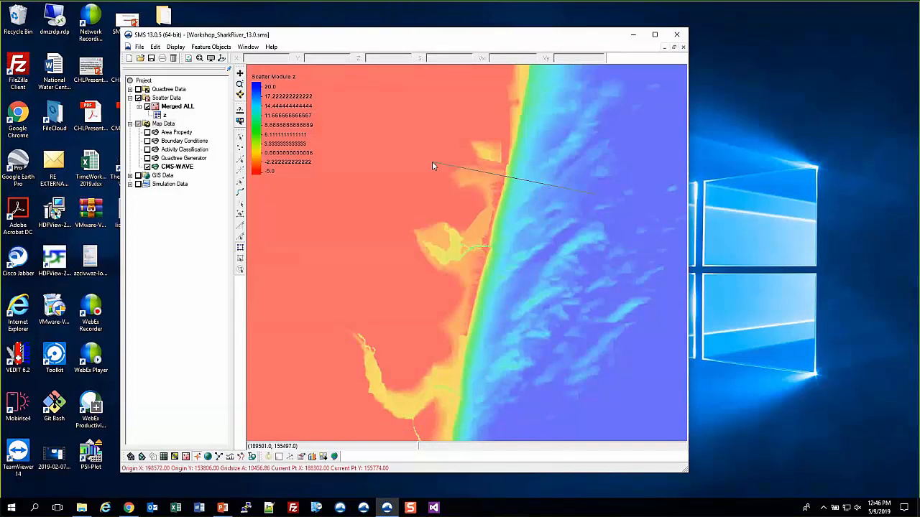
pyautogui.click(432, 164)
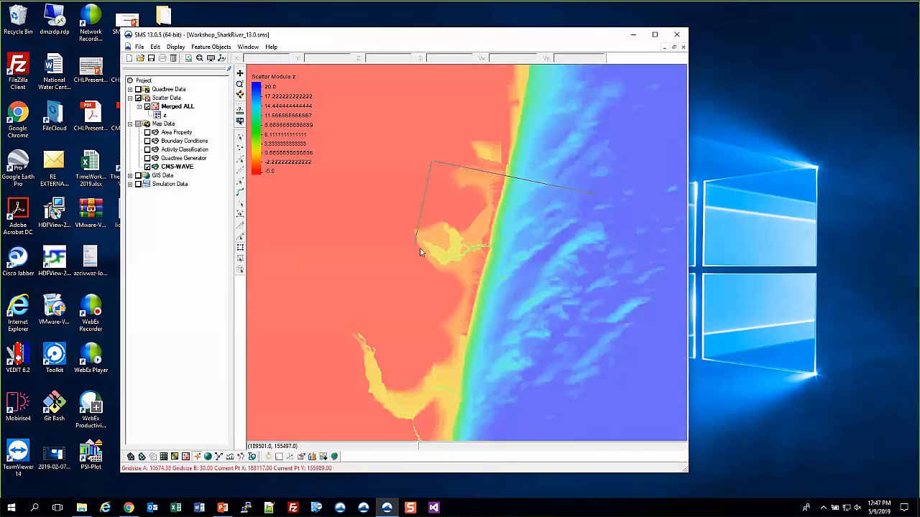
pyautogui.click(389, 324)
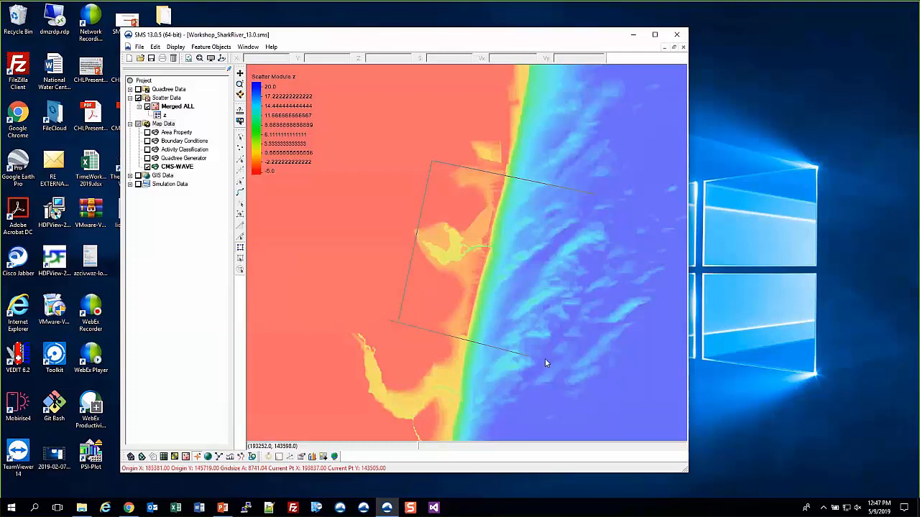
pyautogui.click(386, 388)
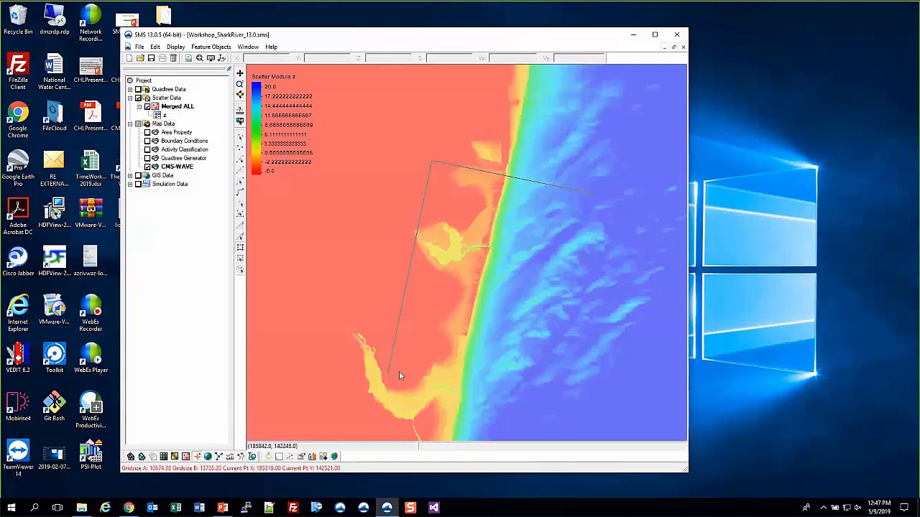
pyautogui.click(391, 313)
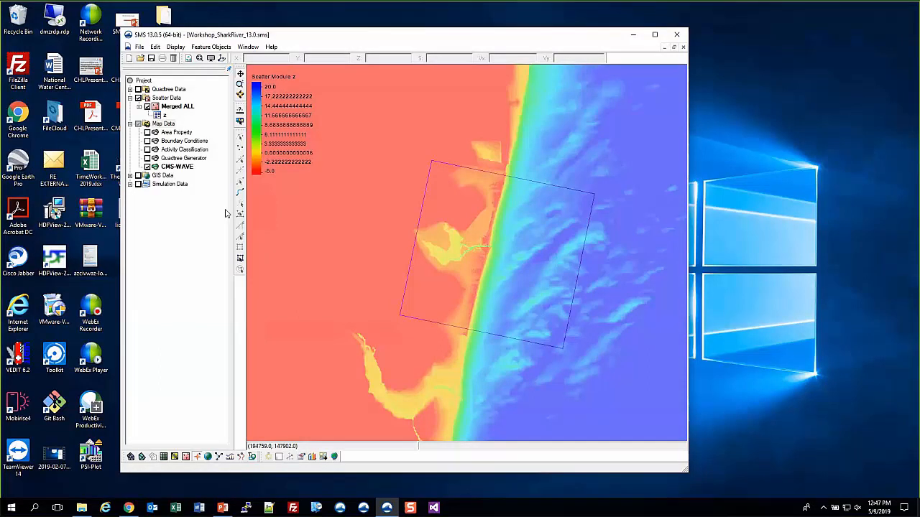
# Select the wave grid frame and shrink it by moving its offshore, landward, north and south edges inward.
pyautogui.click(240, 258)
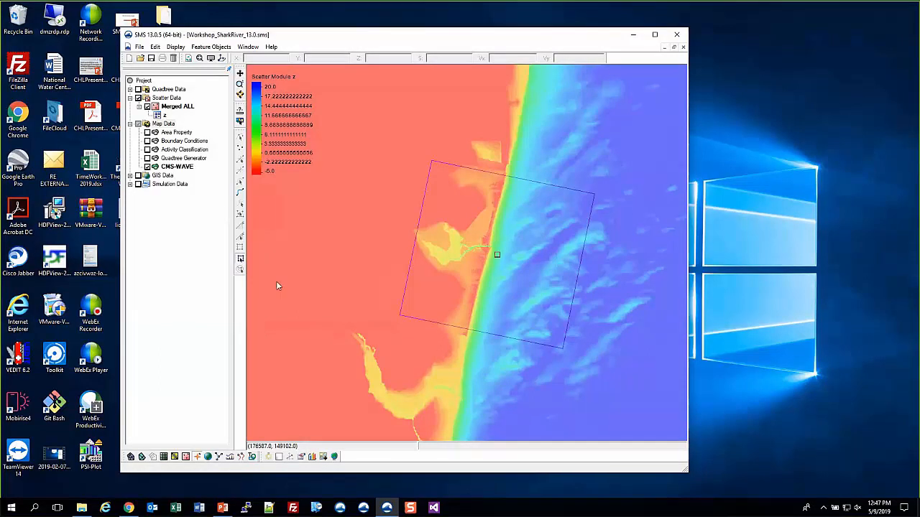
pyautogui.click(496, 256)
pyautogui.scroll(1, 565, 176)
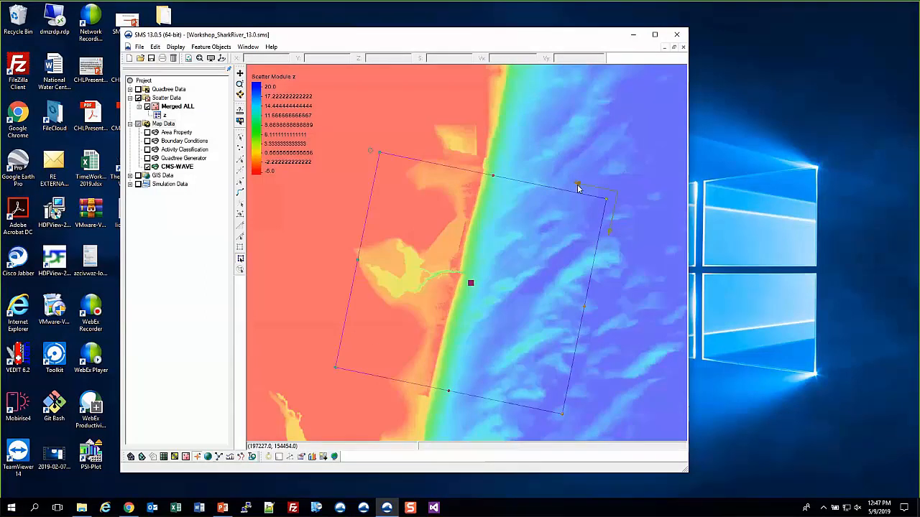
pyautogui.scroll(-1, 579, 186)
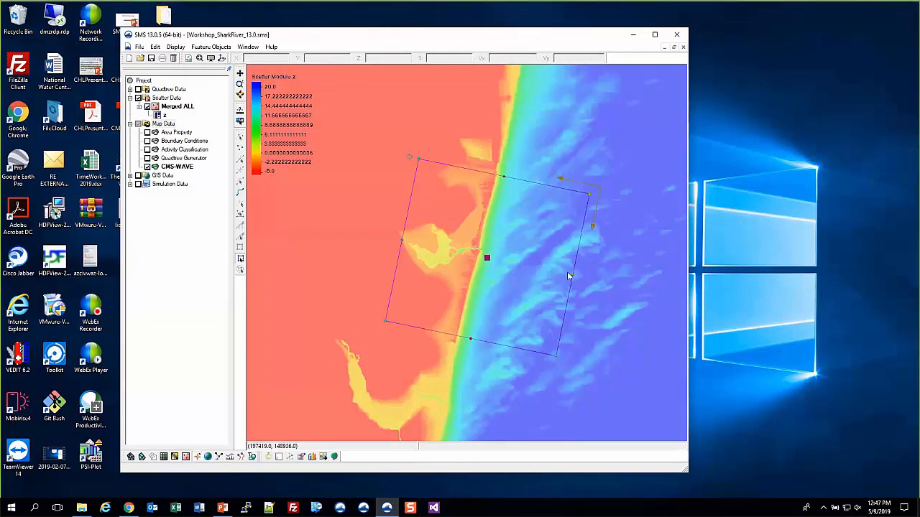
pyautogui.moveTo(567, 276); pyautogui.dragTo(549, 273)
pyautogui.moveTo(403, 248); pyautogui.dragTo(444, 248)
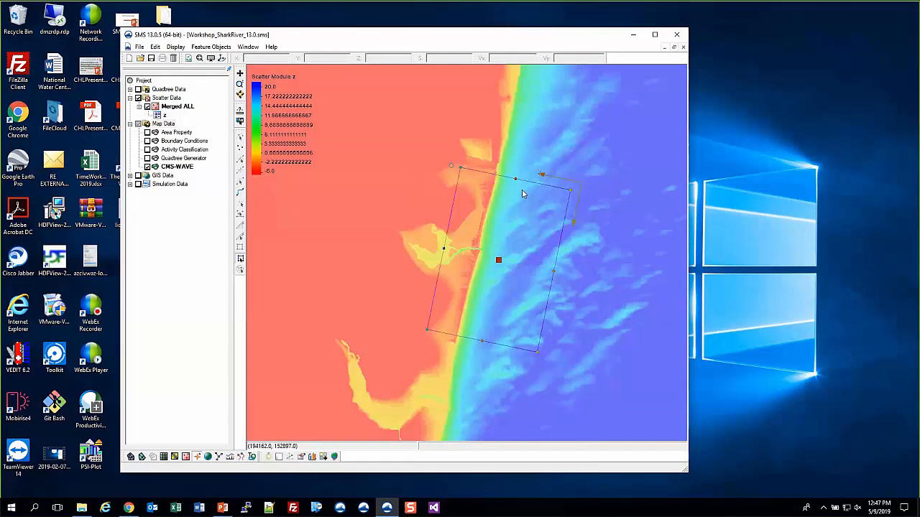
pyautogui.moveTo(515, 178); pyautogui.dragTo(510, 204)
pyautogui.moveTo(483, 343); pyautogui.dragTo(483, 333)
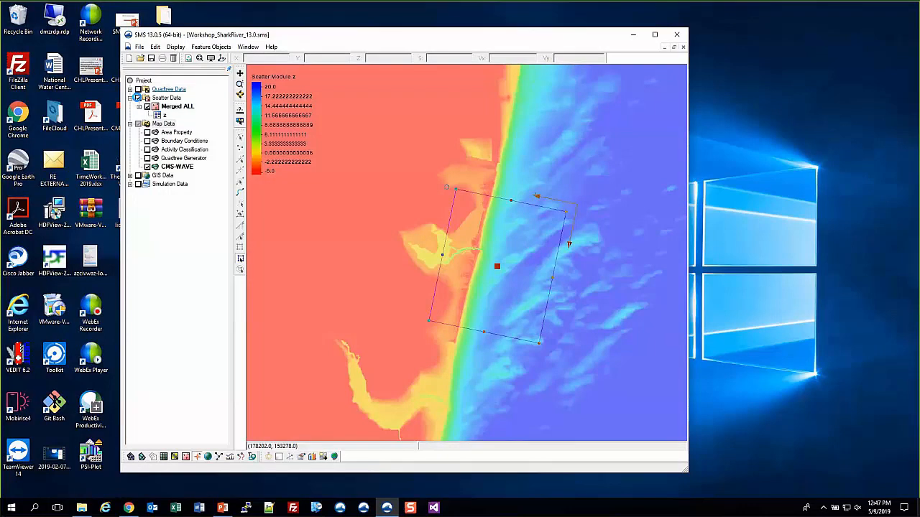
# With the quadtree grid shown instead of the scatter data, extend the wave grid frame alongshore and rotate it to match the quadtree's angle.
pyautogui.click(138, 98)
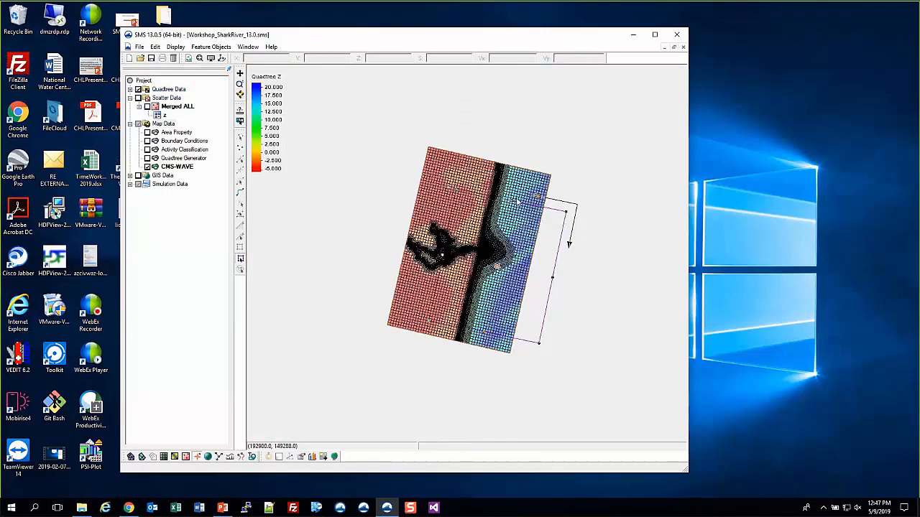
pyautogui.moveTo(517, 199); pyautogui.dragTo(521, 168)
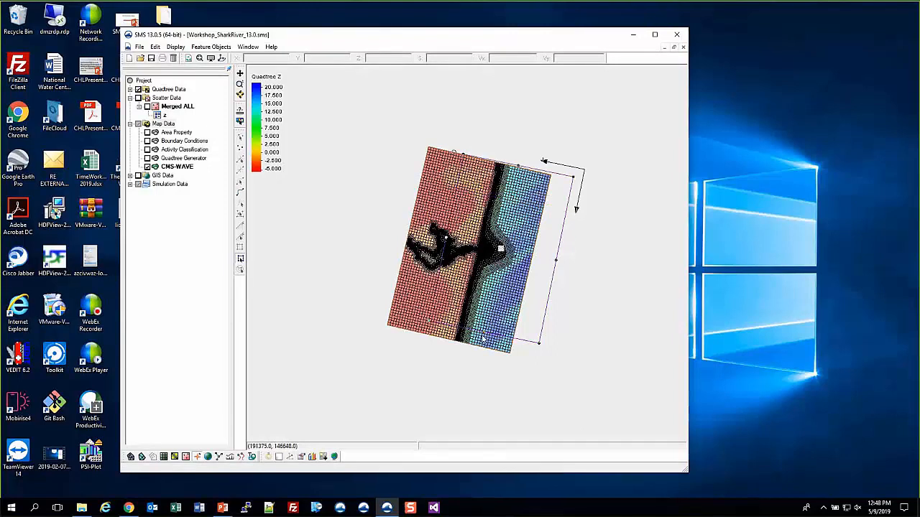
pyautogui.moveTo(483, 338); pyautogui.dragTo(482, 350)
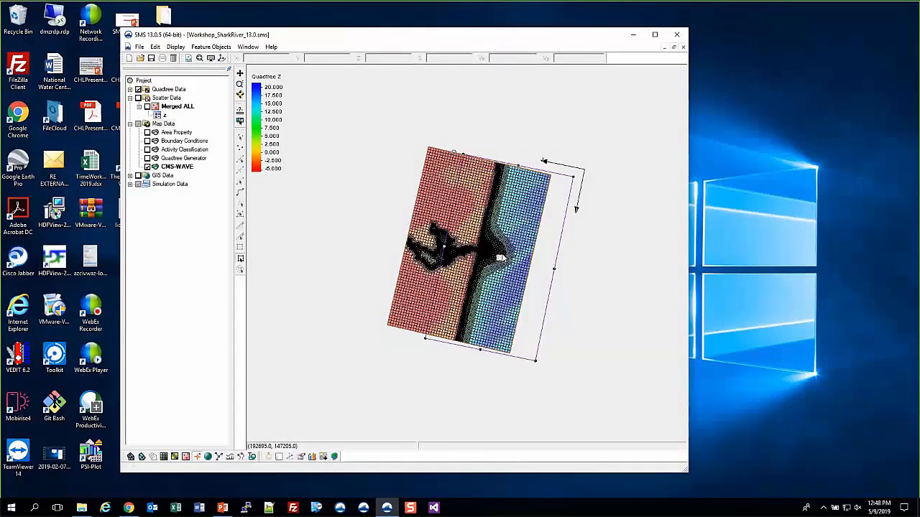
pyautogui.moveTo(454, 154); pyautogui.dragTo(496, 255)
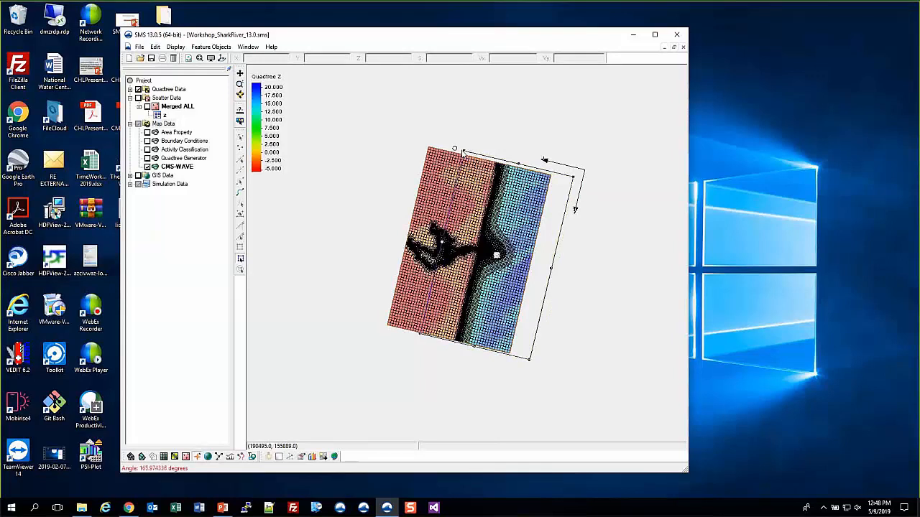
pyautogui.moveTo(463, 152); pyautogui.dragTo(455, 151)
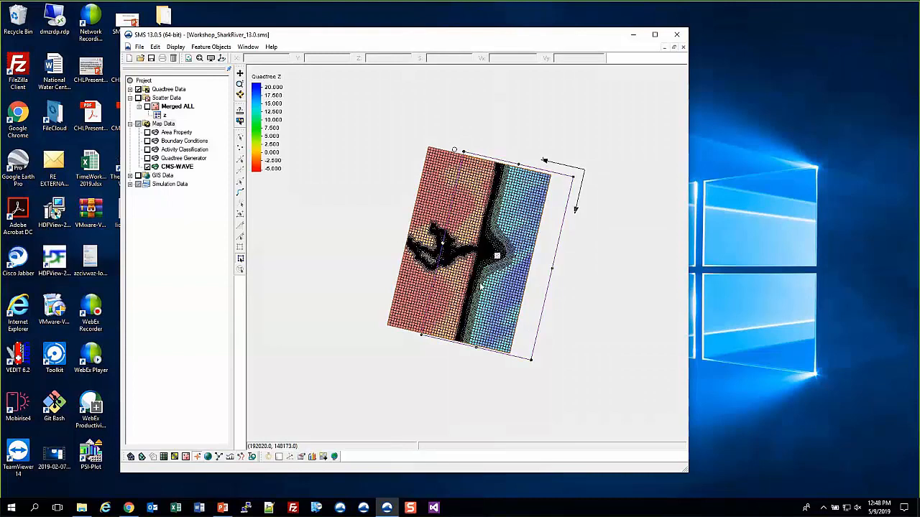
# Move the wave grid frame's offshore edge to the quadtree's seaward boundary and shift its landward edge to just inside the inlet.
pyautogui.scroll(3, 482, 284)
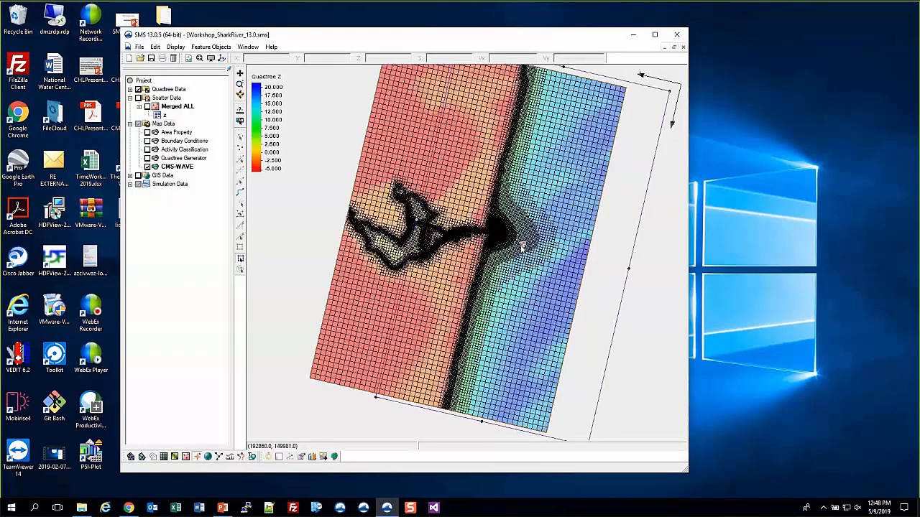
pyautogui.moveTo(521, 248); pyautogui.dragTo(587, 262)
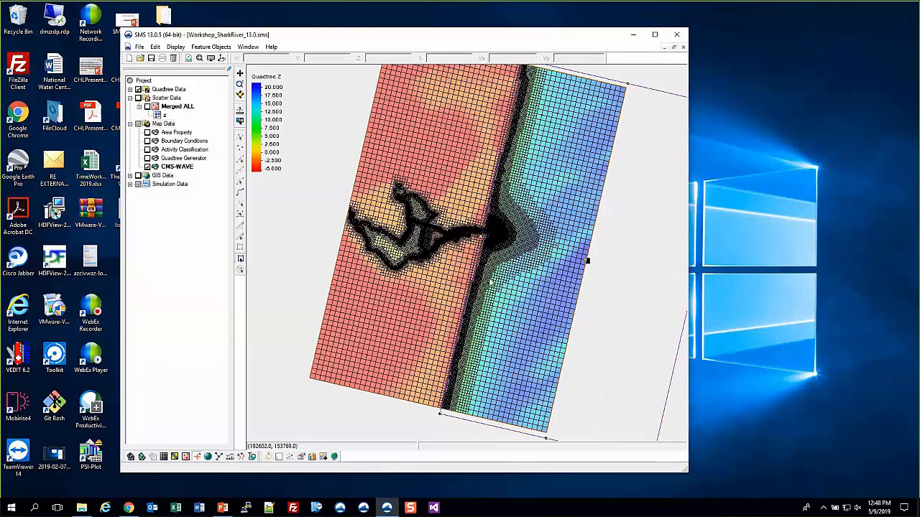
pyautogui.moveTo(490, 283); pyautogui.dragTo(483, 240)
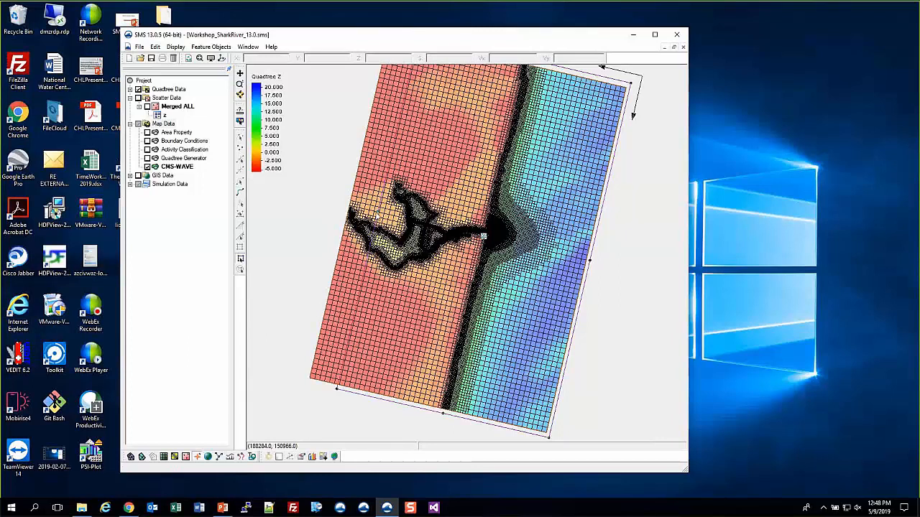
pyautogui.moveTo(484, 236); pyautogui.dragTo(504, 255)
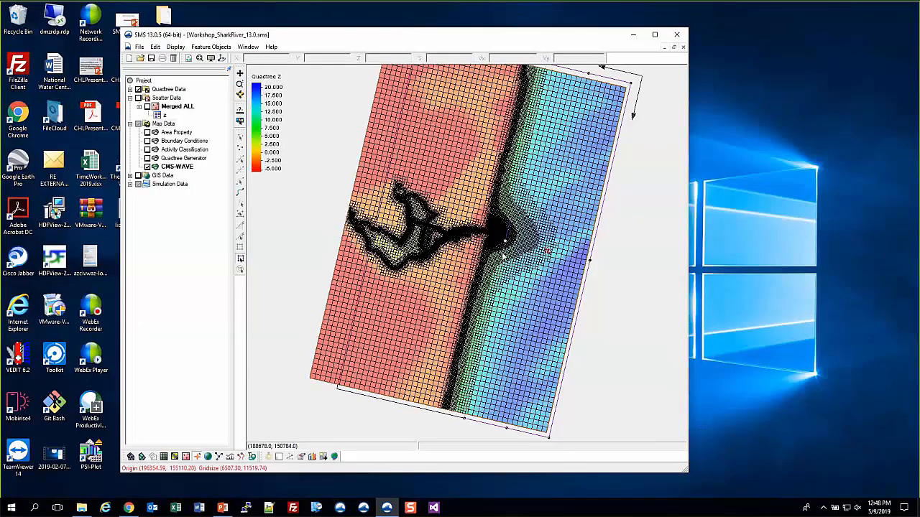
pyautogui.moveTo(391, 214)
pyautogui.mouseDown()
pyautogui.moveTo(345, 205)
pyautogui.moveTo(436, 246)
pyautogui.moveTo(436, 291)
pyautogui.mouseUp()
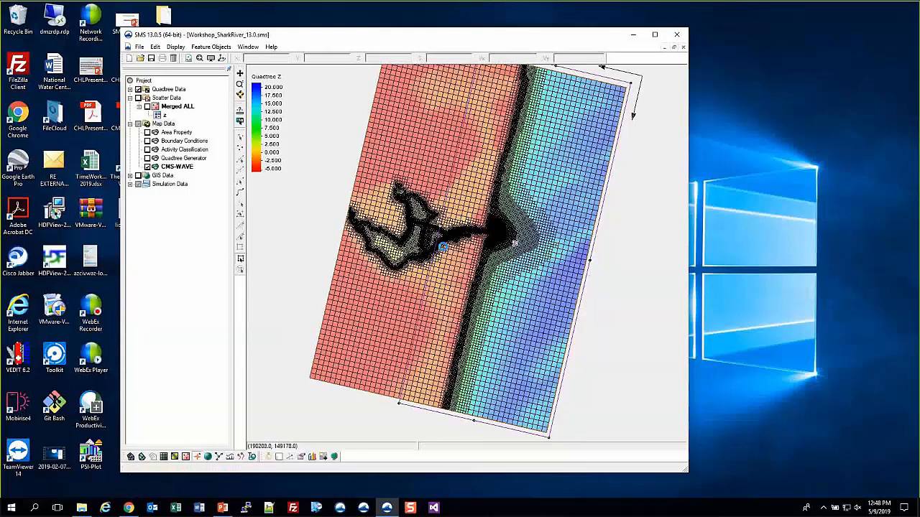
pyautogui.scroll(3, 443, 247)
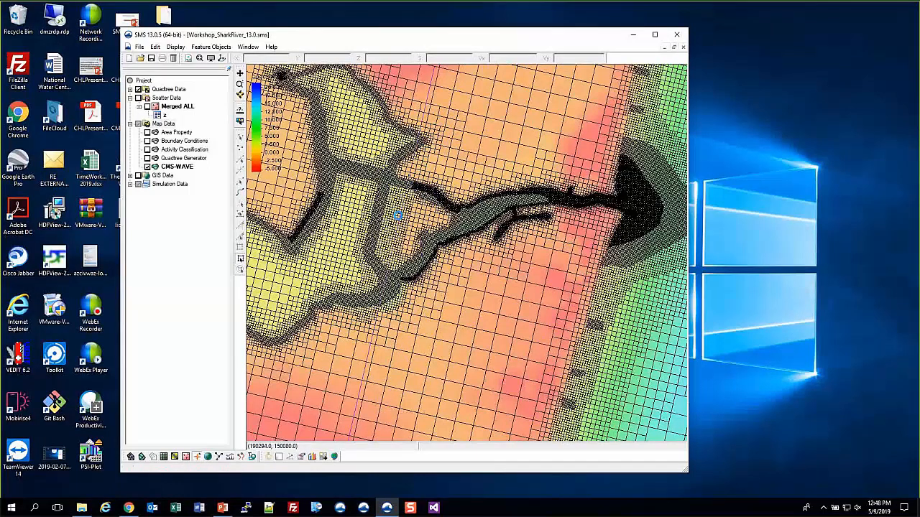
pyautogui.scroll(-5, 398, 216)
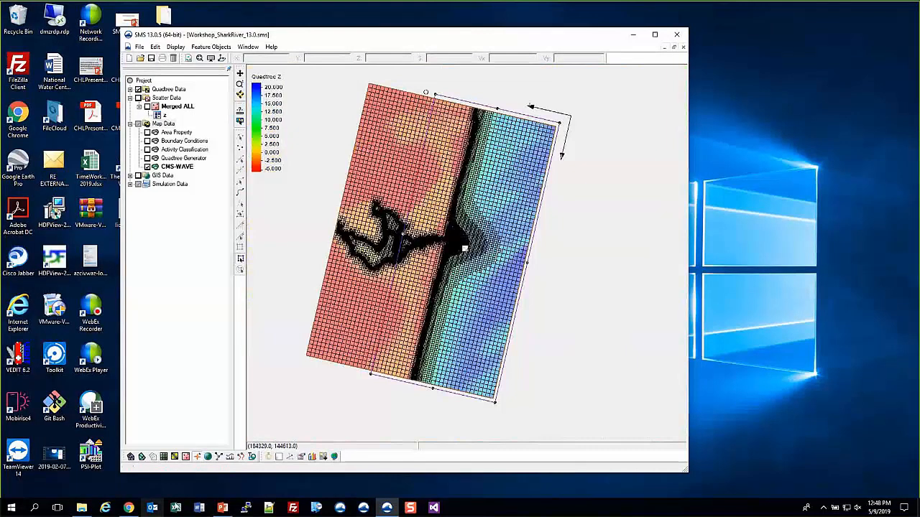
# In the grid frame properties, set the origin to 196336, 154990, the angle to 167 and the J size to 11340 m.
pyautogui.click(223, 509)
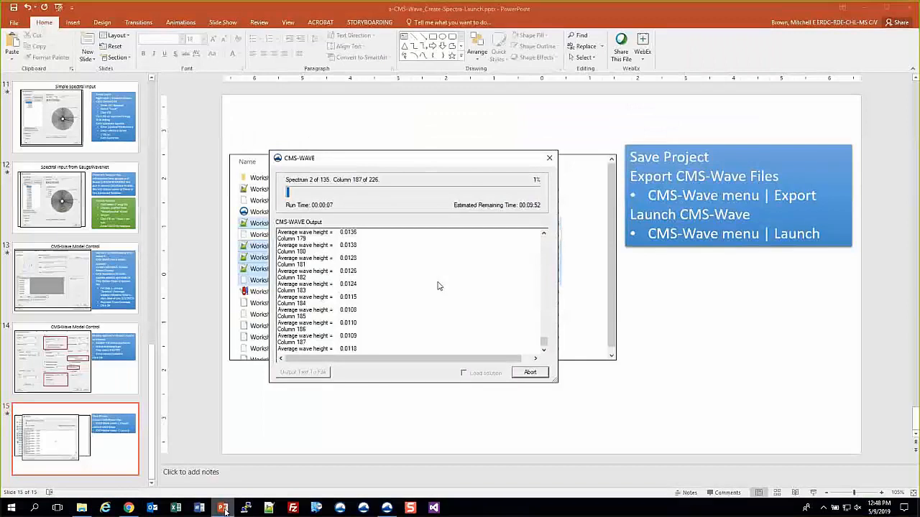
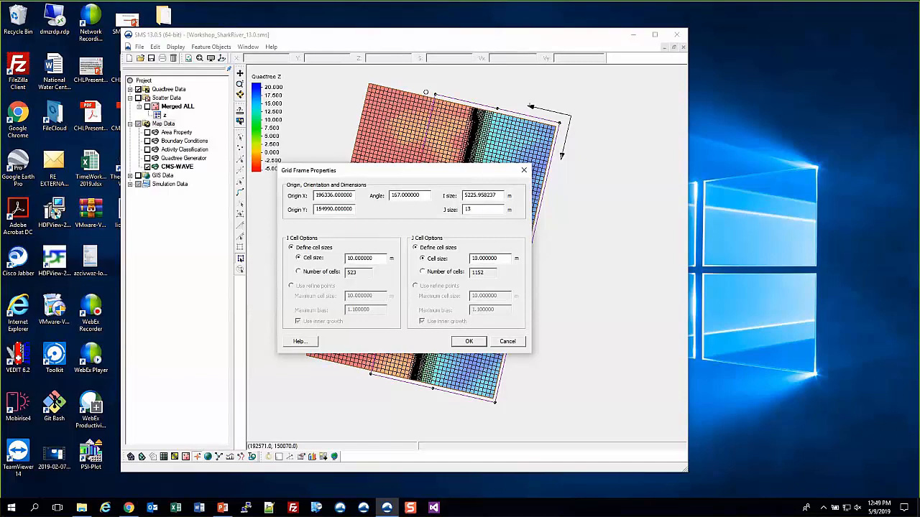
pyautogui.write('1340')
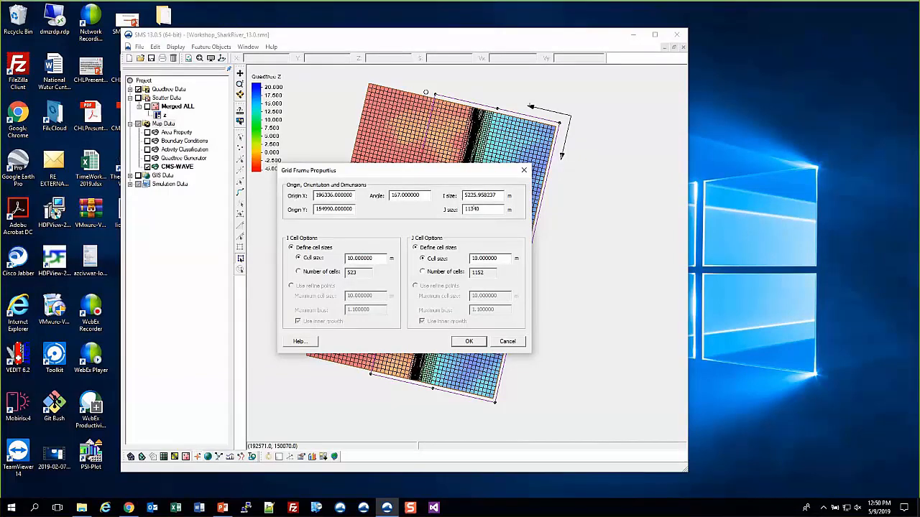
pyautogui.click(468, 341)
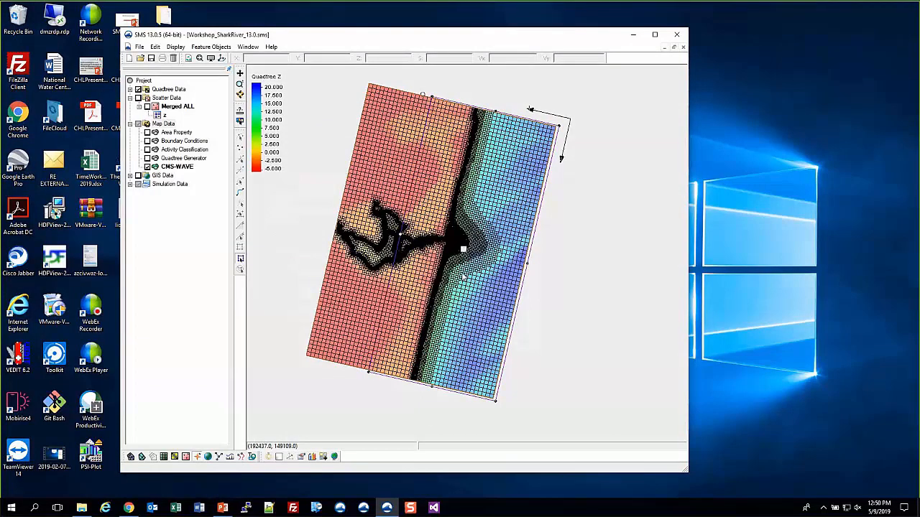
pyautogui.click(183, 169)
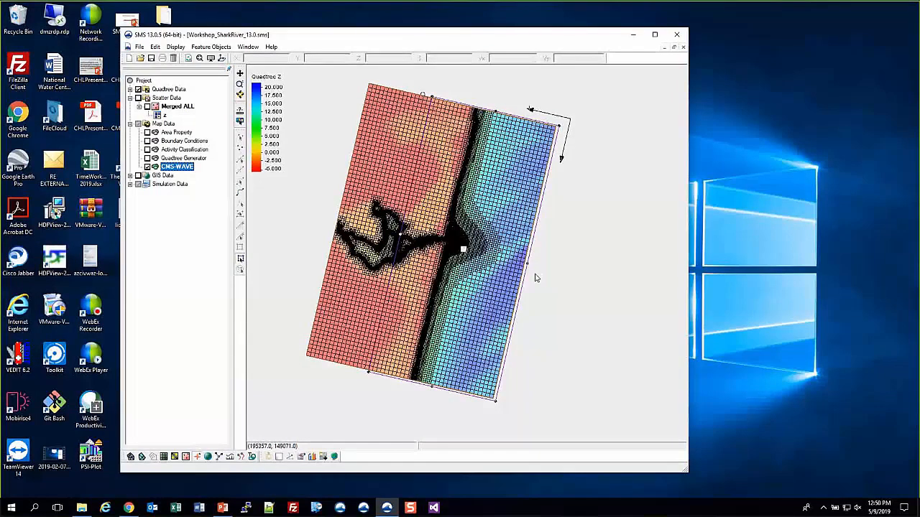
pyautogui.hotkey('alt', 'Tab')
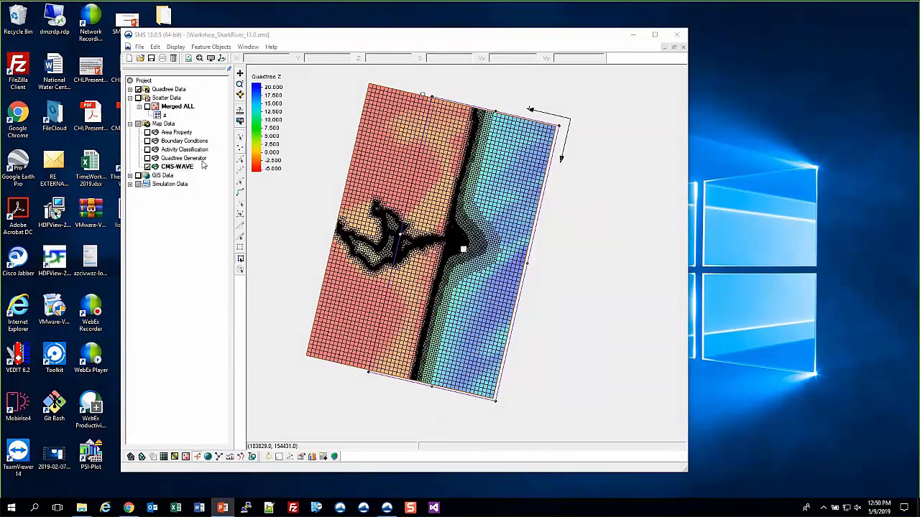
pyautogui.click(193, 170)
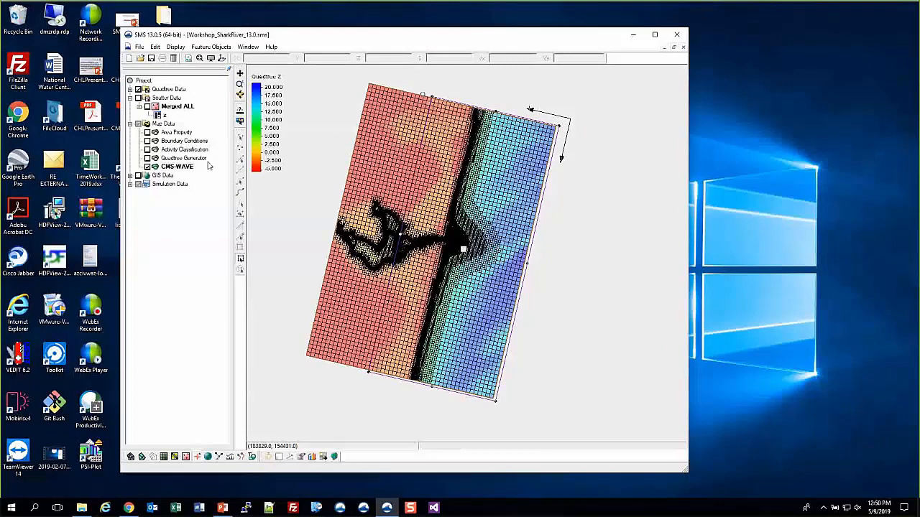
pyautogui.click(163, 125)
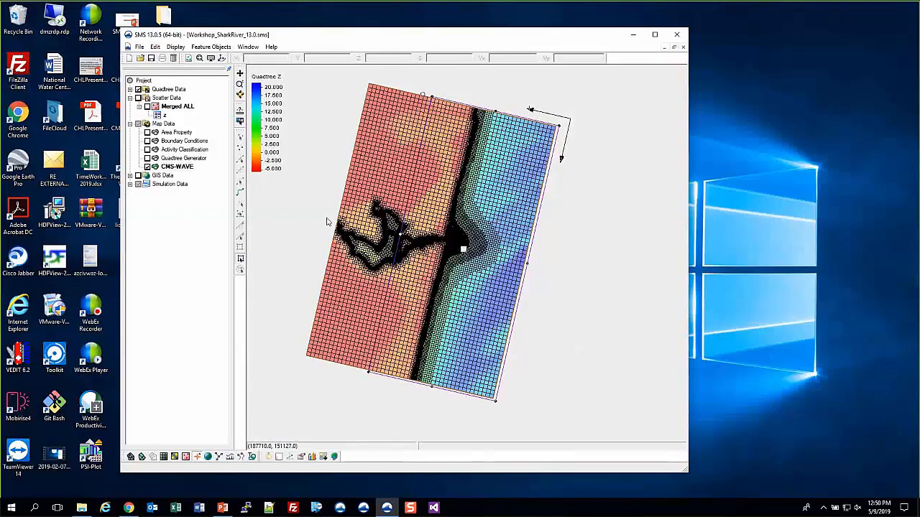
pyautogui.click(177, 167)
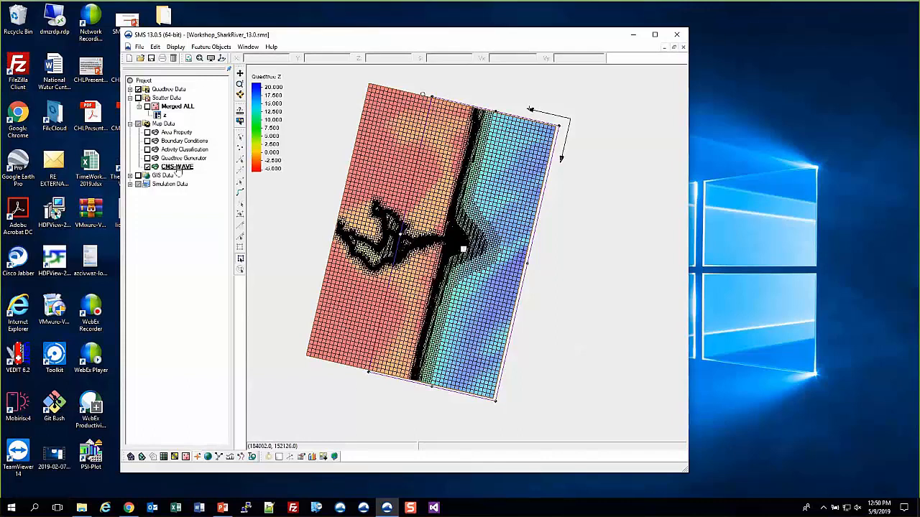
pyautogui.click(178, 169)
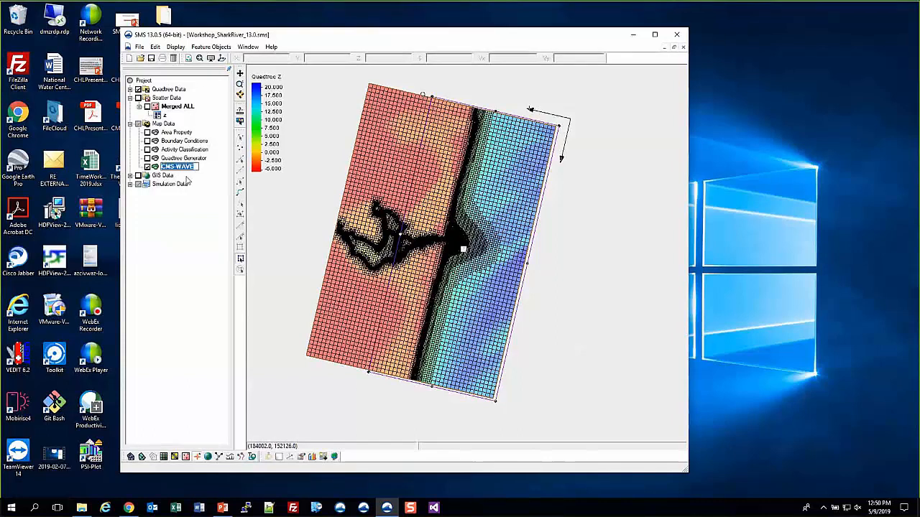
pyautogui.rightClick(180, 167)
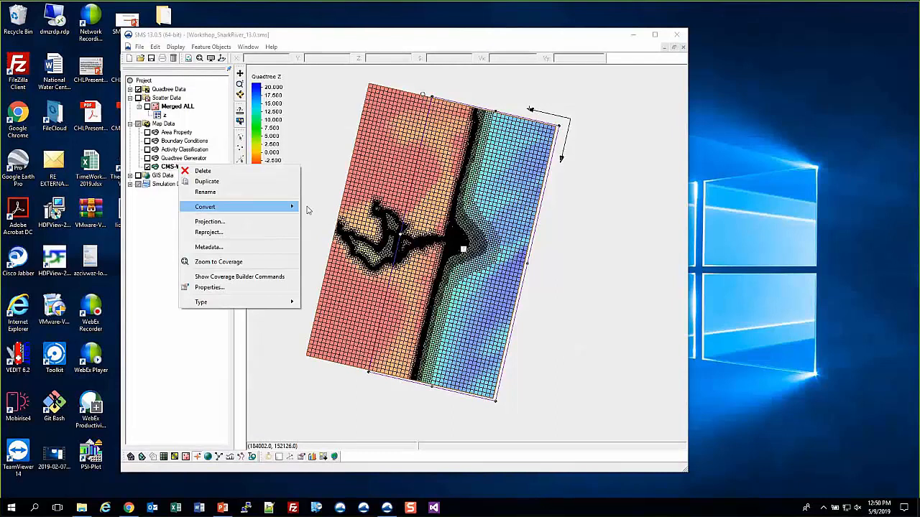
pyautogui.moveTo(305, 213)
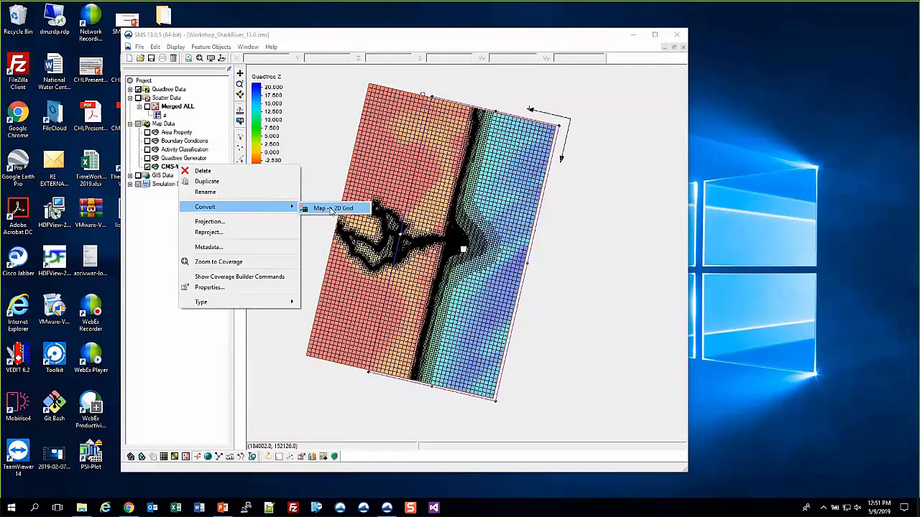
pyautogui.click(331, 208)
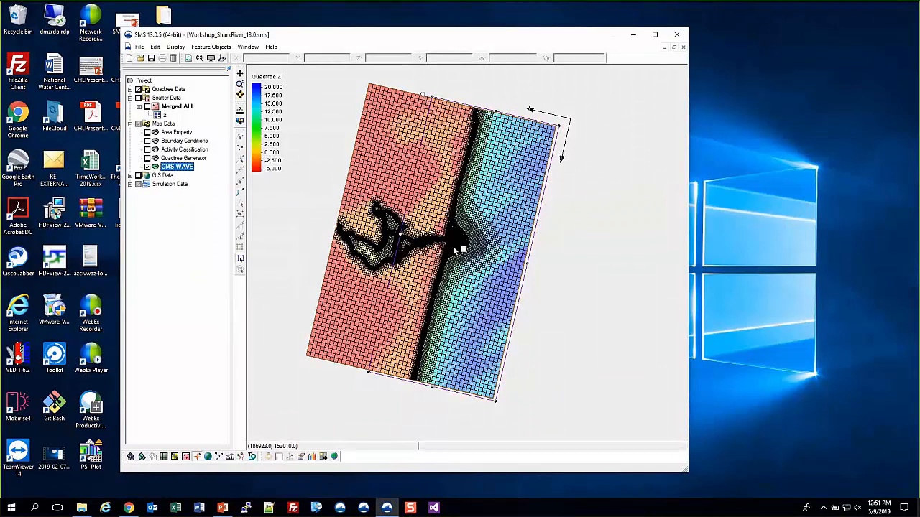
# Turn off the quadtree's cell edges in the display options, keeping its contours and boundary shown.
pyautogui.scroll(2, 453, 246)
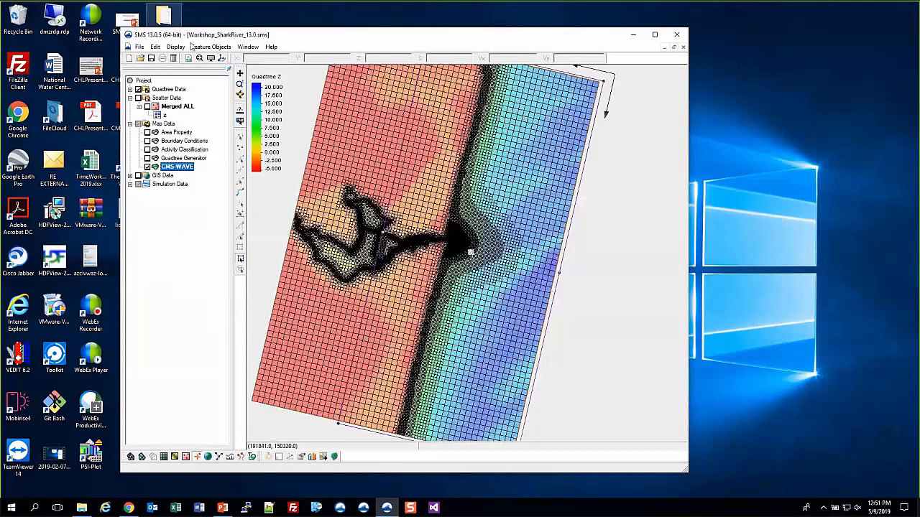
pyautogui.hotkey('ctrl', 'd')
pyautogui.click(249, 167)
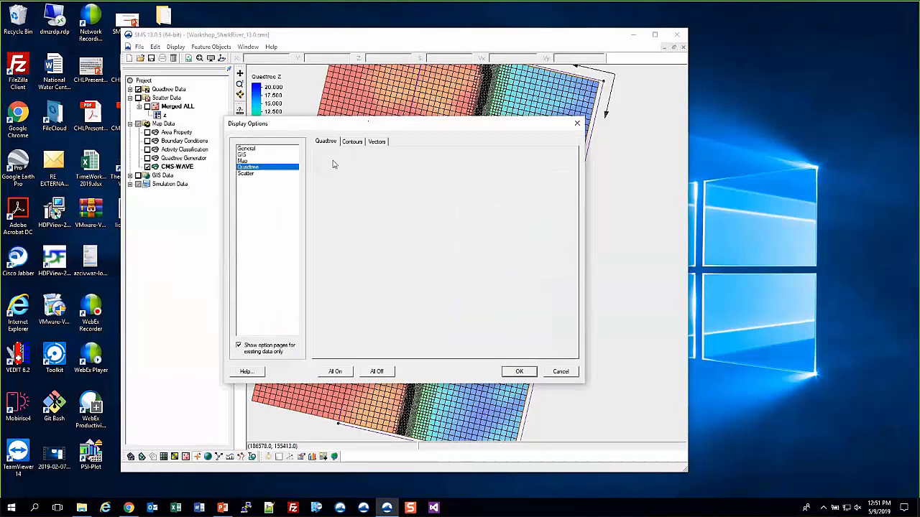
pyautogui.click(353, 160)
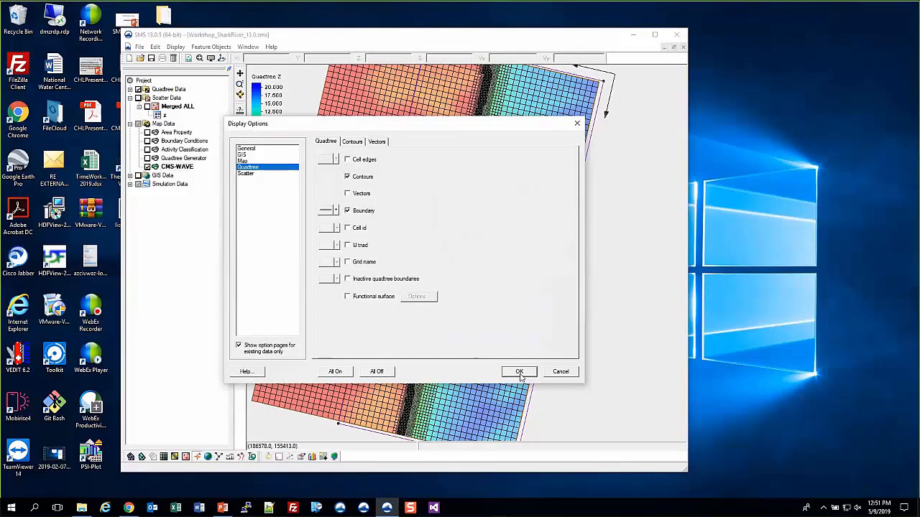
pyautogui.click(519, 373)
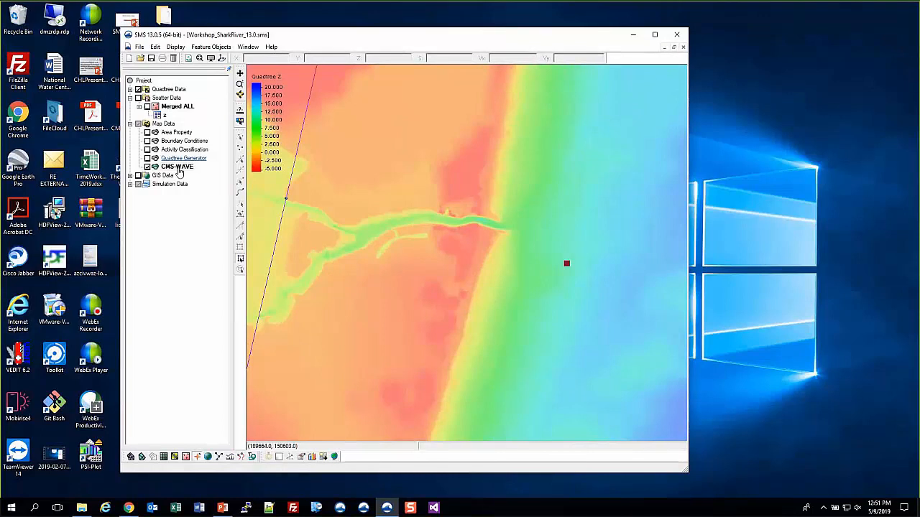
# In the CMS-WAVE coverage, create feature points at about 191058, 150786 north of the channel and 192135, 149622 offshore south of the inlet.
pyautogui.click(178, 168)
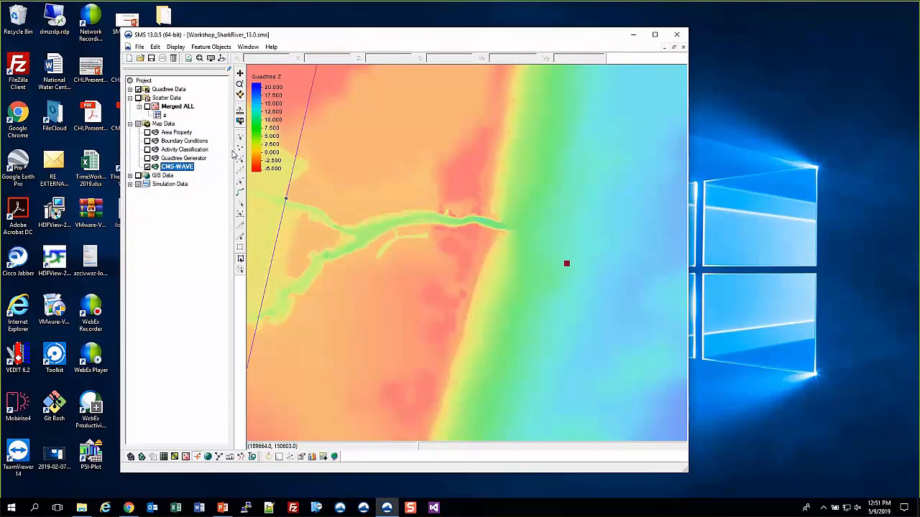
pyautogui.click(241, 152)
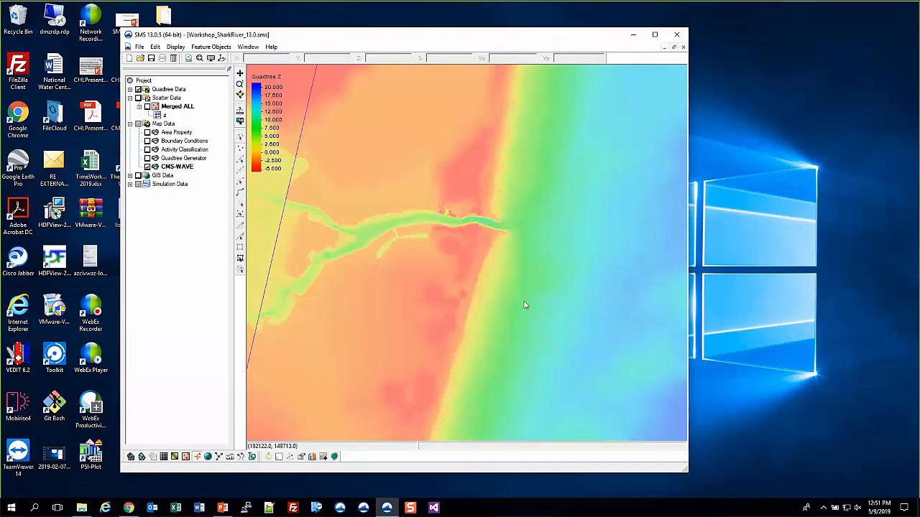
pyautogui.click(406, 185)
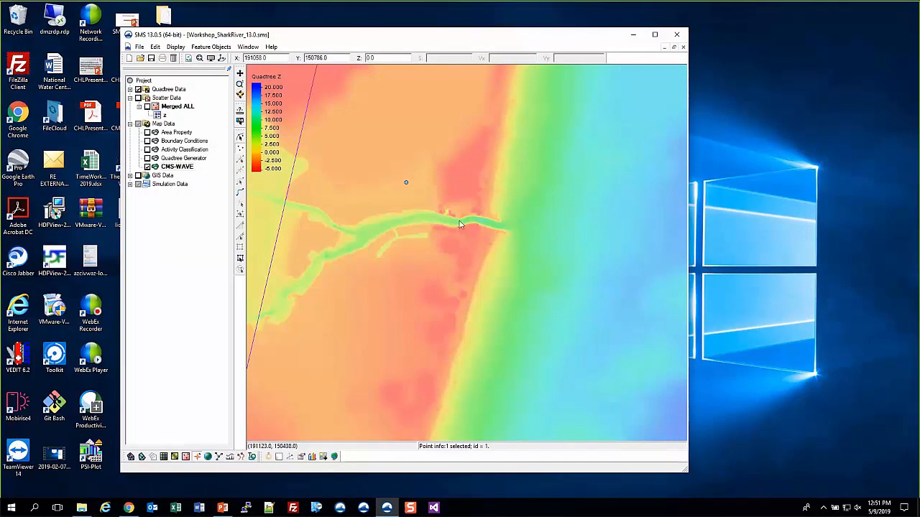
pyautogui.click(524, 310)
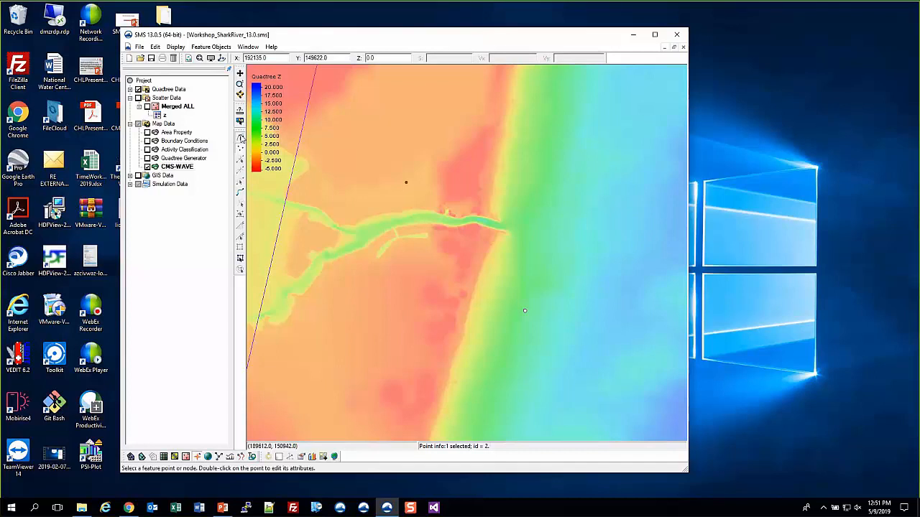
# Select both feature points and make them refine points in the I and J directions, each with a base cell size of 10.0.
pyautogui.click(240, 138)
pyautogui.moveTo(384, 202); pyautogui.dragTo(556, 337)
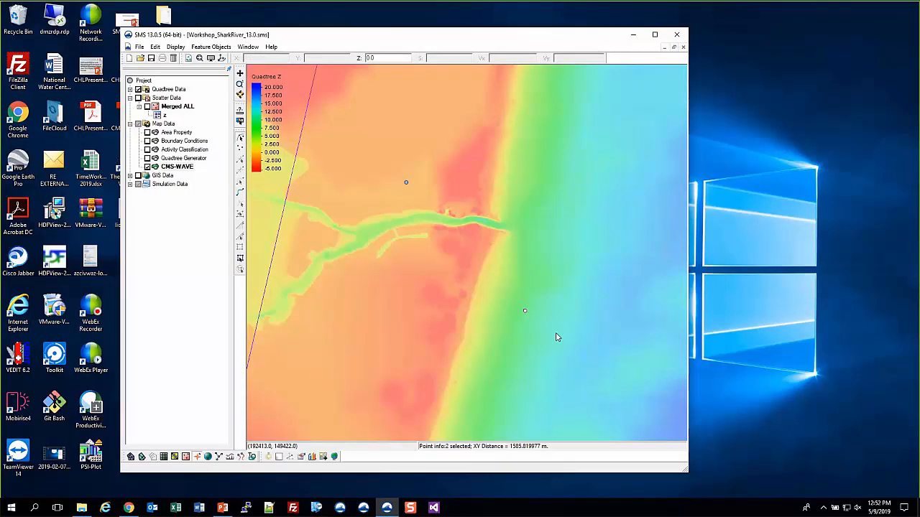
pyautogui.rightClick(531, 250)
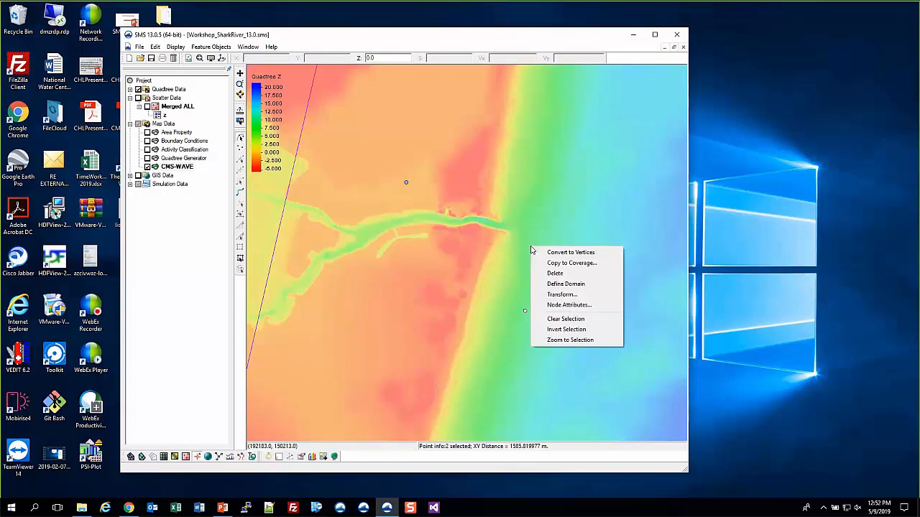
pyautogui.click(579, 308)
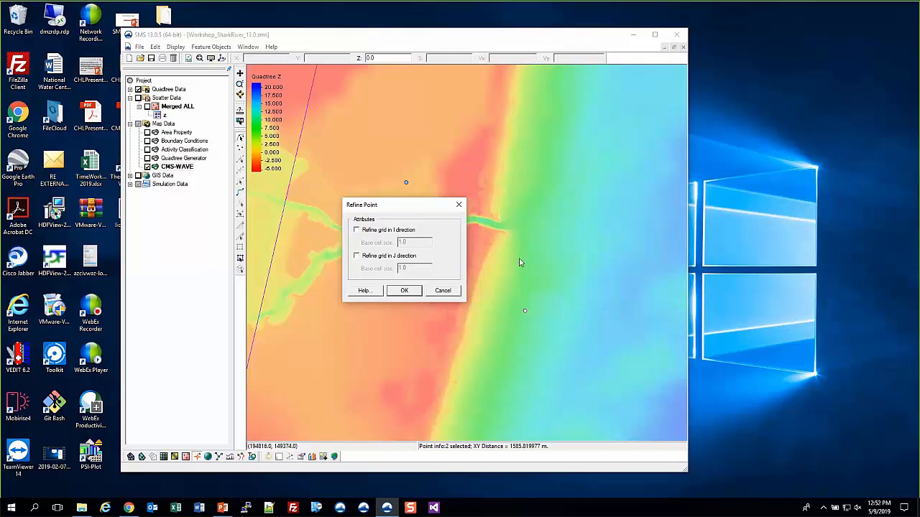
pyautogui.moveTo(438, 202); pyautogui.dragTo(584, 73)
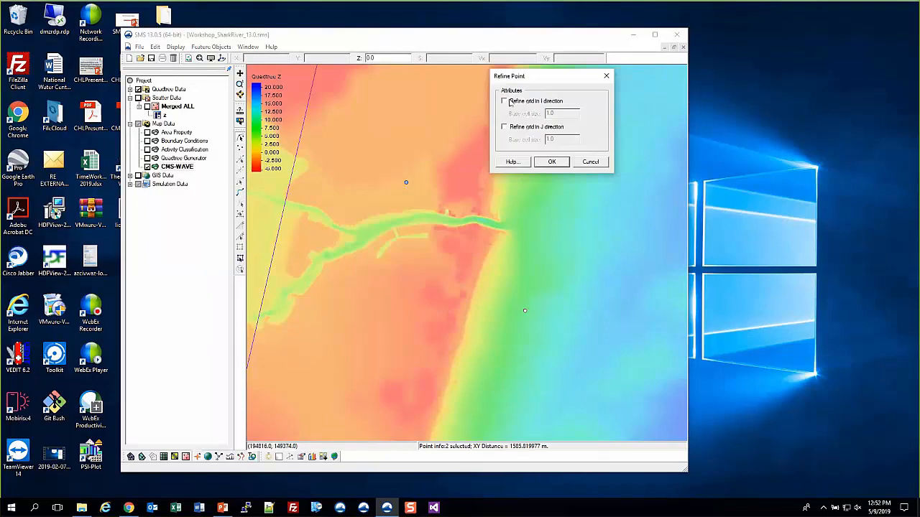
pyautogui.click(509, 102)
pyautogui.click(505, 128)
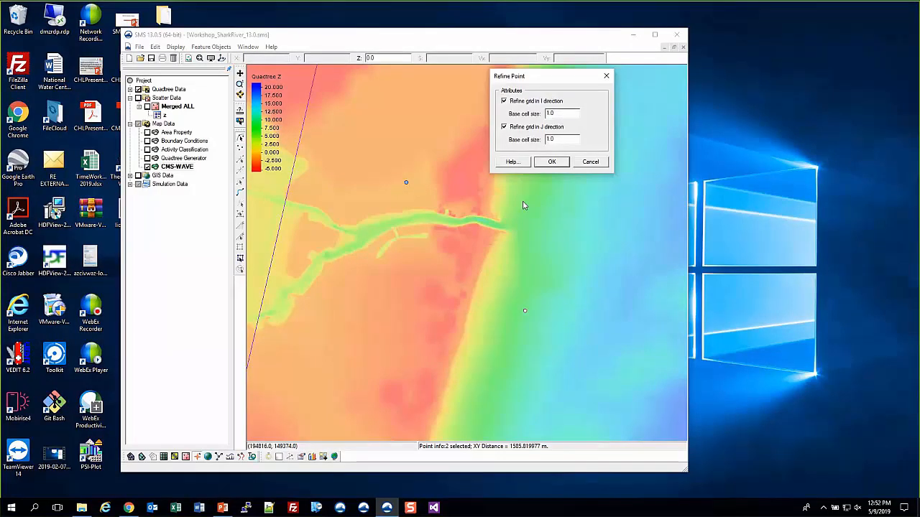
pyautogui.moveTo(554, 115); pyautogui.dragTo(526, 114)
pyautogui.write('10.0')
pyautogui.moveTo(558, 140); pyautogui.dragTo(509, 151)
pyautogui.write('10.0')
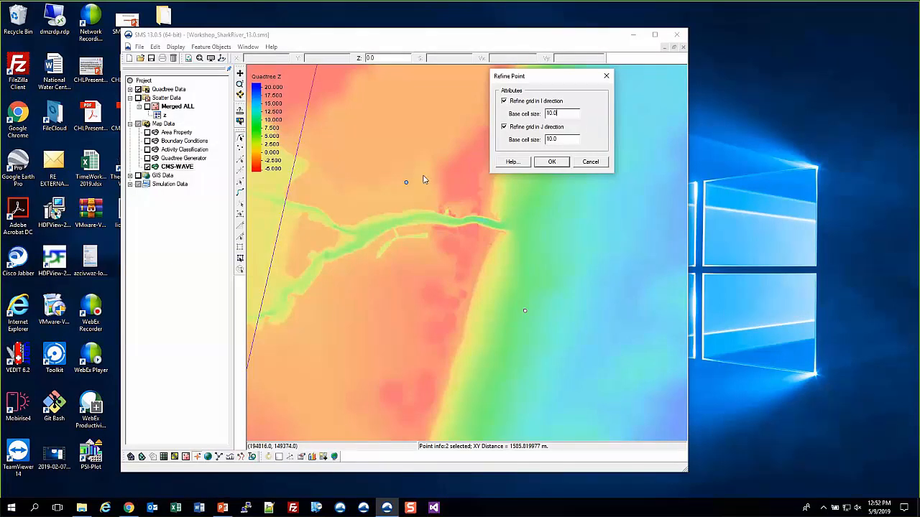
pyautogui.click(553, 162)
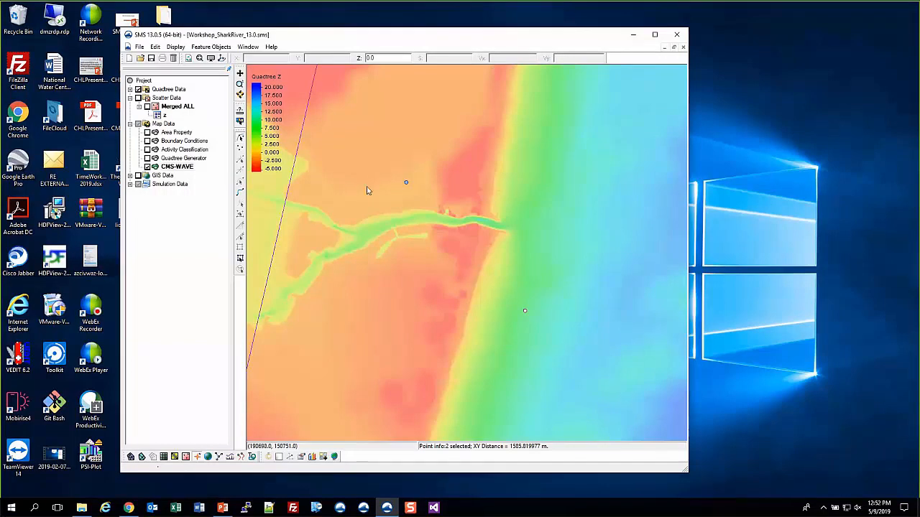
# Convert the CMS-WAVE coverage to a 2D grid, using refine points with a maximum cell size of 200 m in both I and J directions.
pyautogui.scroll(-1, 366, 190)
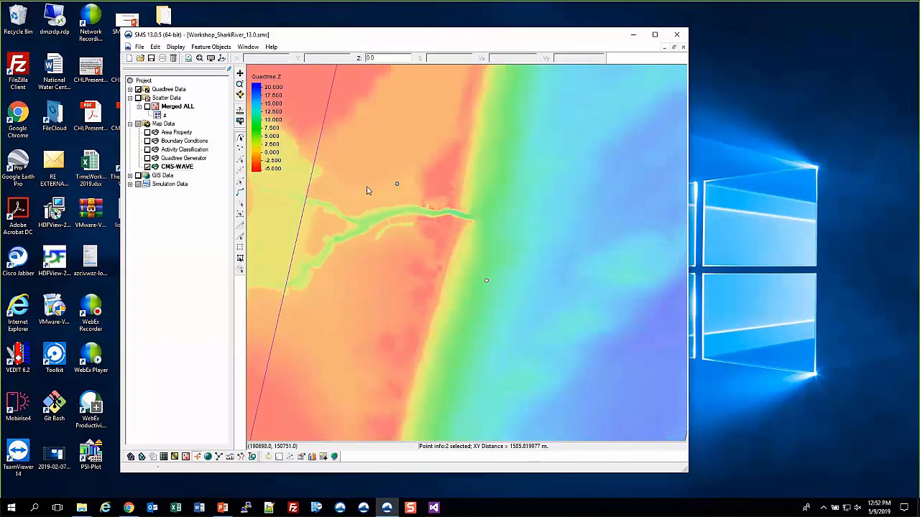
pyautogui.rightClick(179, 169)
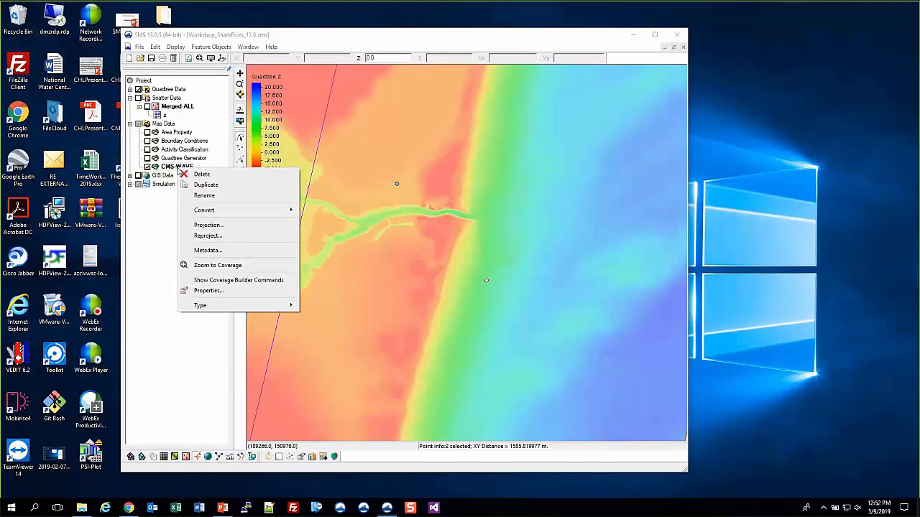
pyautogui.moveTo(228, 209)
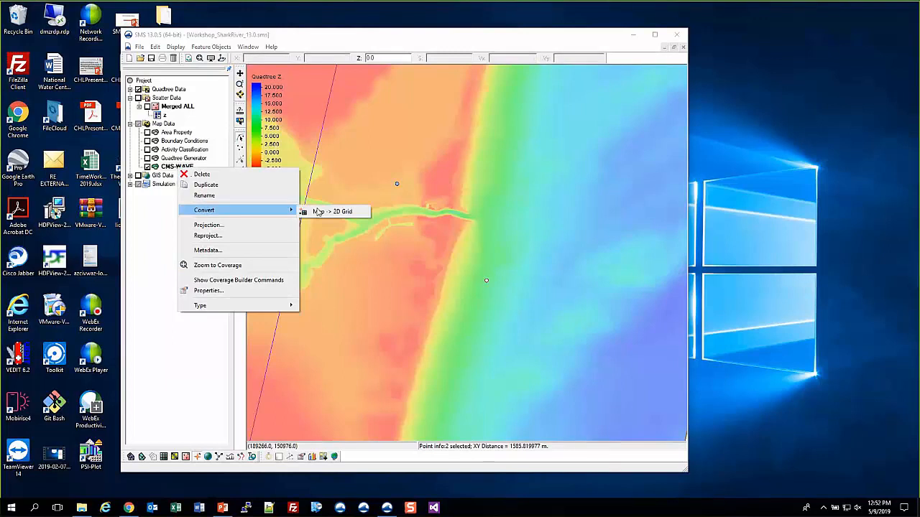
pyautogui.click(319, 212)
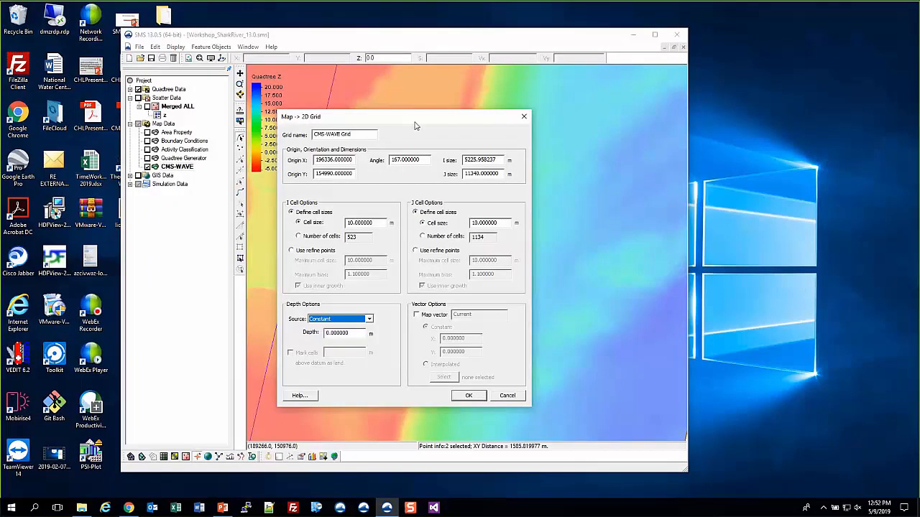
pyautogui.moveTo(414, 126); pyautogui.dragTo(538, 100)
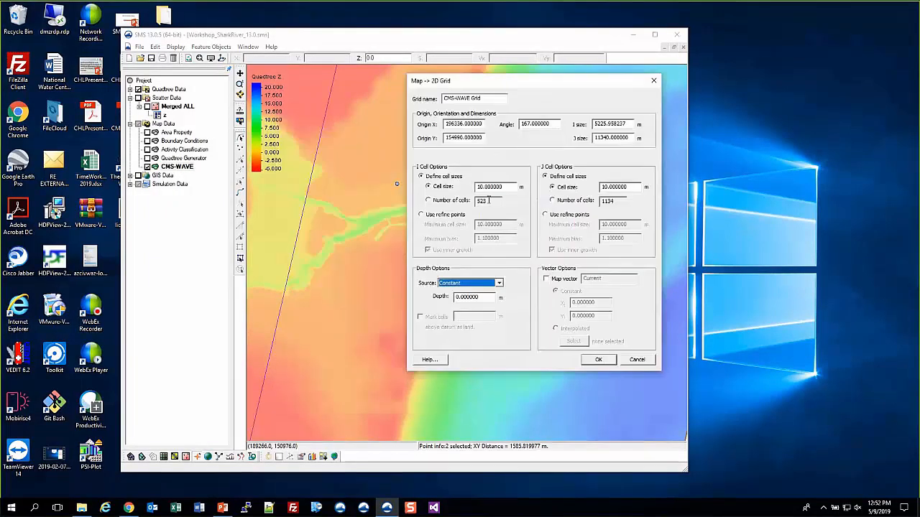
pyautogui.click(443, 216)
pyautogui.click(567, 217)
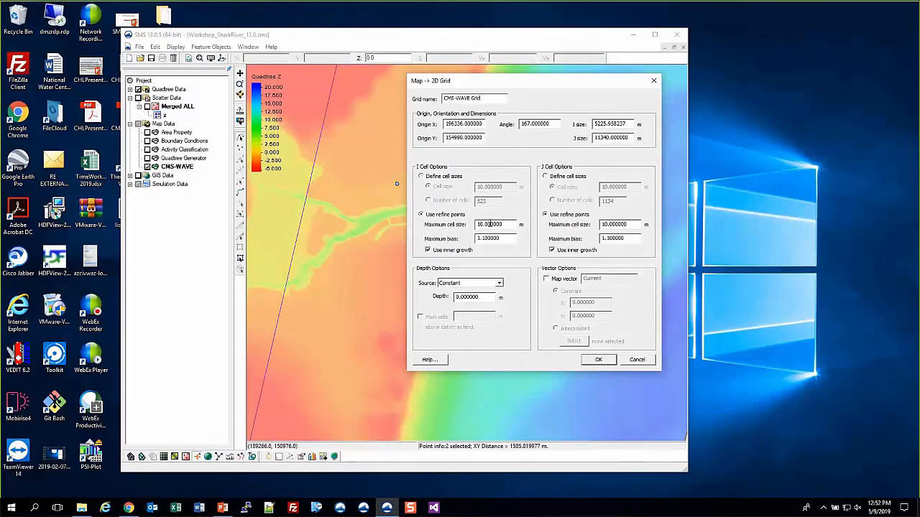
pyautogui.moveTo(506, 224); pyautogui.dragTo(448, 218)
pyautogui.write('200')
pyautogui.click(622, 229)
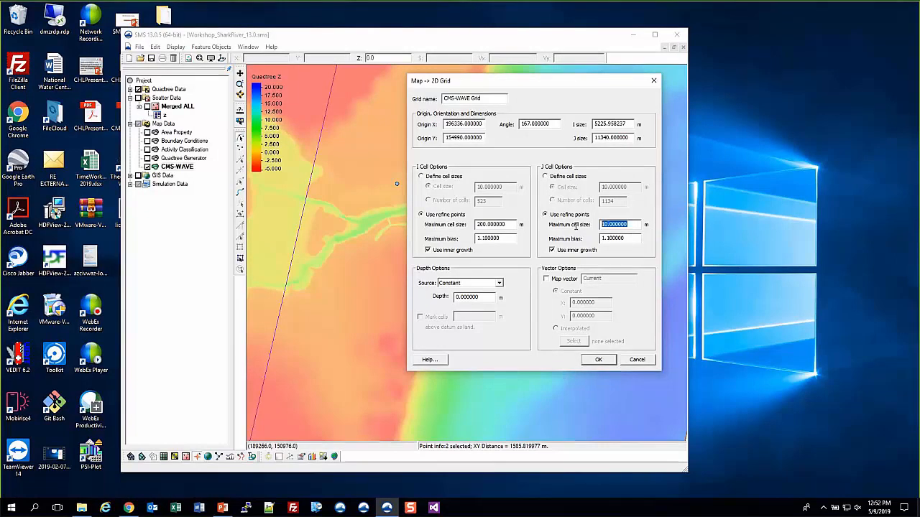
pyautogui.write('200')
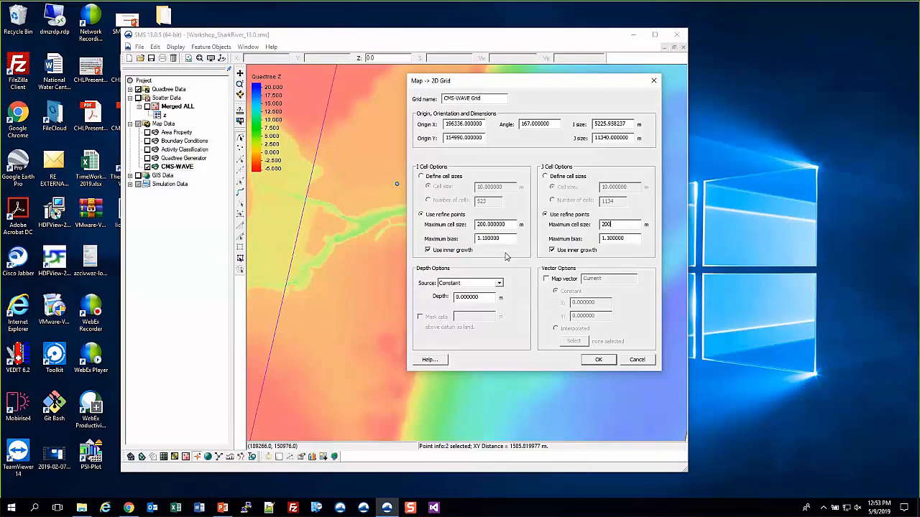
# Set the maximum bias to 1.05 and turn off inner growth for both the I and J cell options.
pyautogui.click(636, 240)
pyautogui.moveTo(636, 239); pyautogui.dragTo(524, 240)
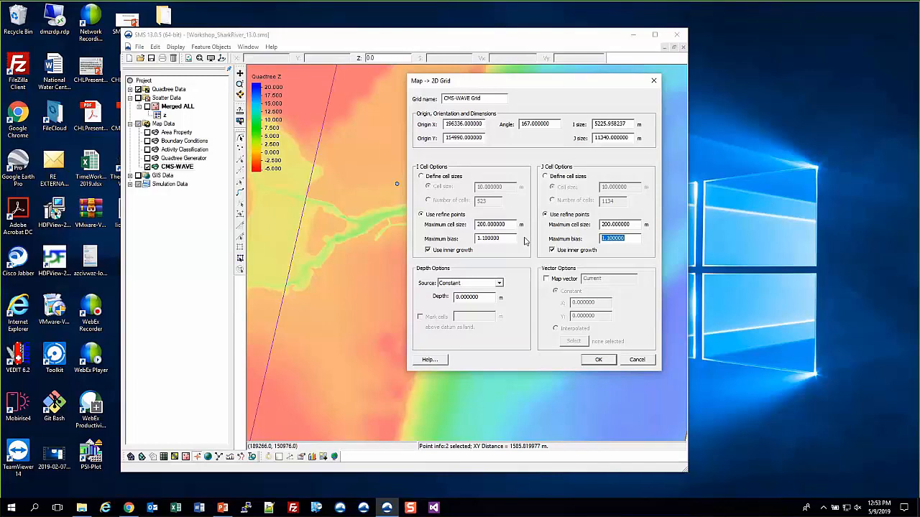
pyautogui.write('1')
pyautogui.write('.05')
pyautogui.click(500, 238)
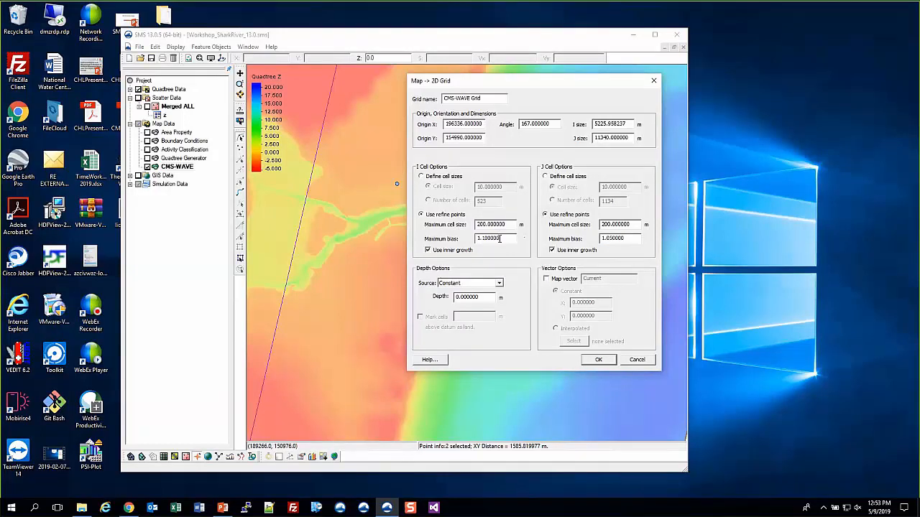
pyautogui.press('BackSpace')
pyautogui.press('BackSpace')
pyautogui.press('BackSpace')
pyautogui.press('BackSpace')
pyautogui.press('BackSpace')
pyautogui.press('BackSpace')
pyautogui.write('05')
pyautogui.click(442, 251)
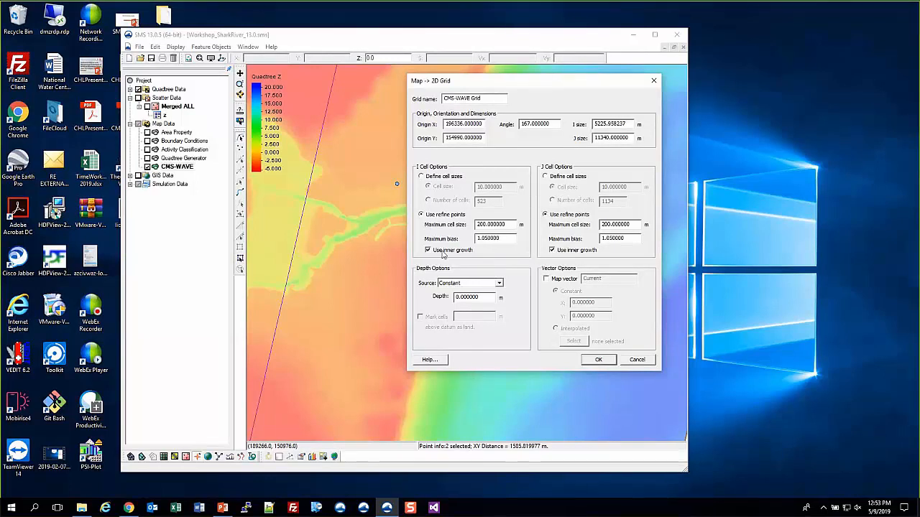
pyautogui.click(578, 251)
# Take the depths from the Merged ALL scatter set's z dataset with linear interpolation and generate the grid.
pyautogui.click(482, 285)
pyautogui.click(484, 298)
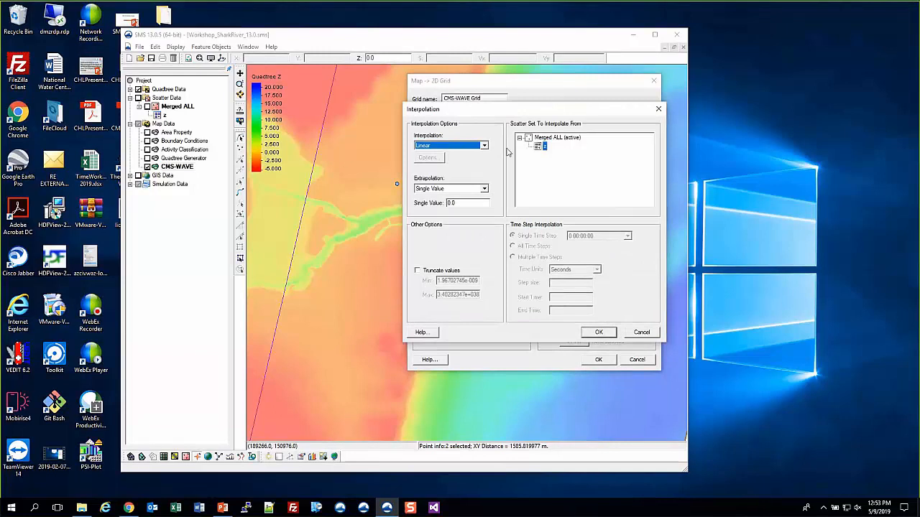
pyautogui.click(544, 147)
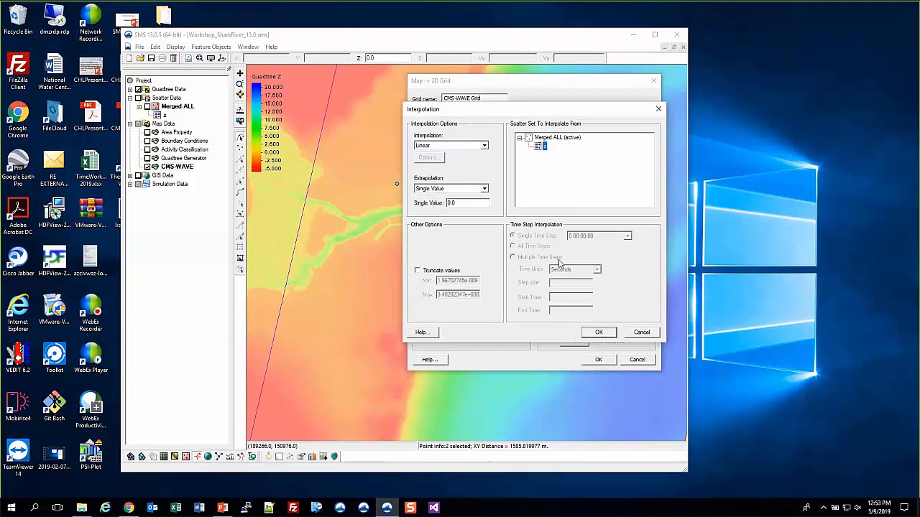
pyautogui.click(601, 334)
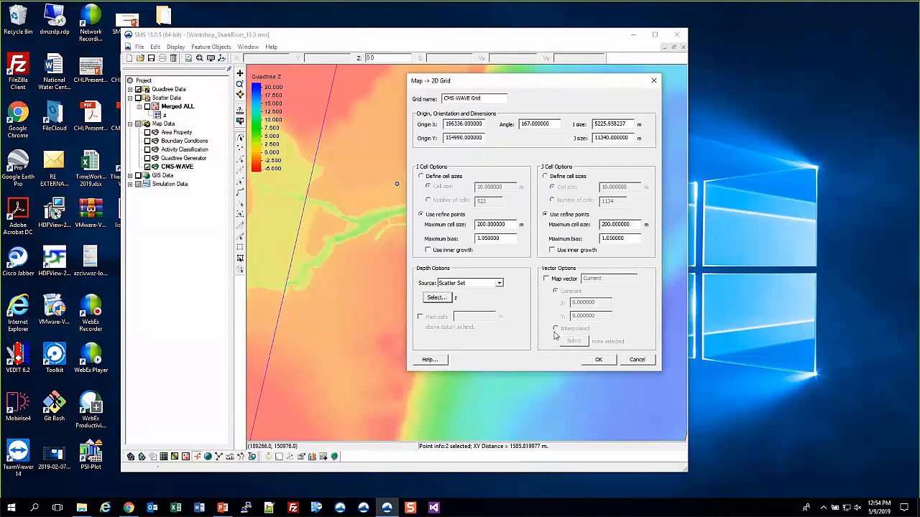
pyautogui.click(607, 363)
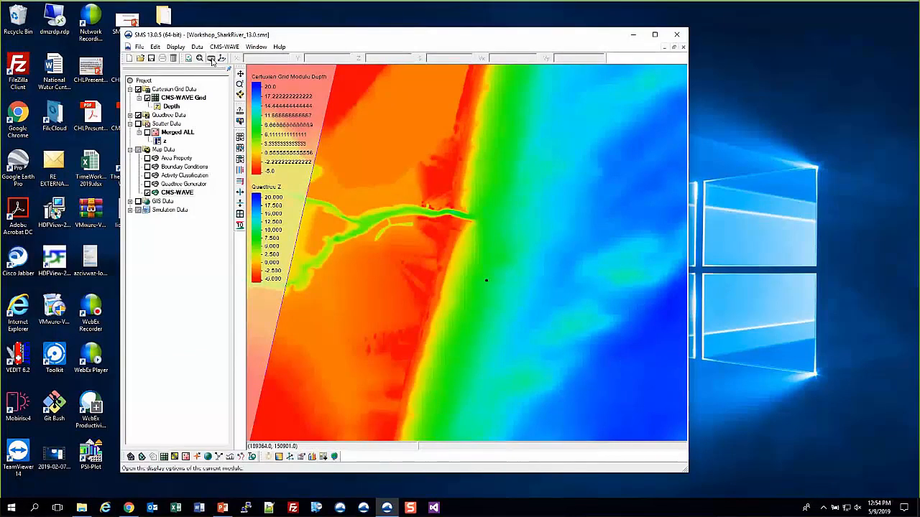
# Turn on the Cartesian grid's cell edges in the display options and inspect the refined cells around the inlet.
pyautogui.click(211, 58)
pyautogui.click(381, 171)
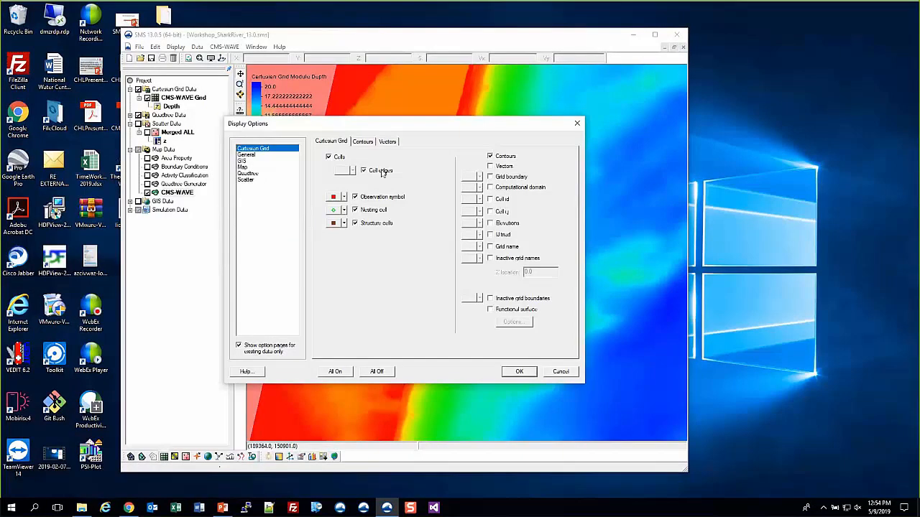
pyautogui.click(526, 370)
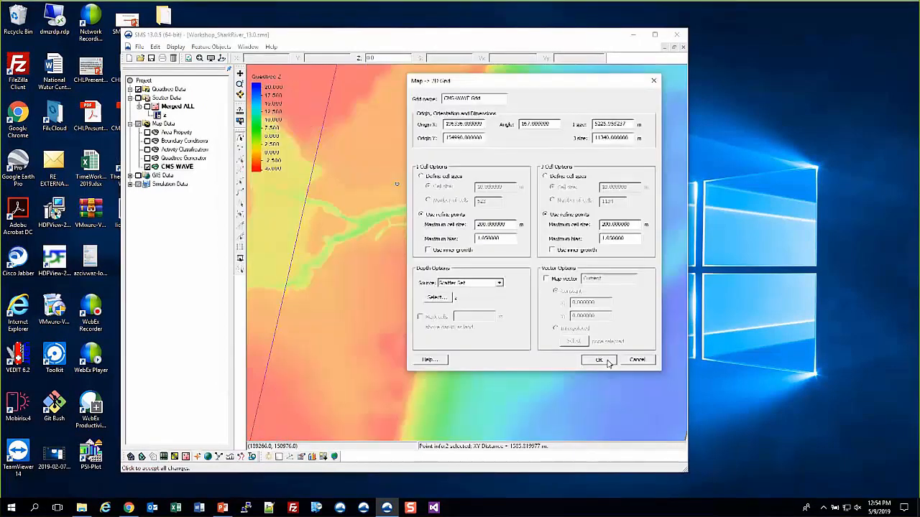
pyautogui.click(600, 360)
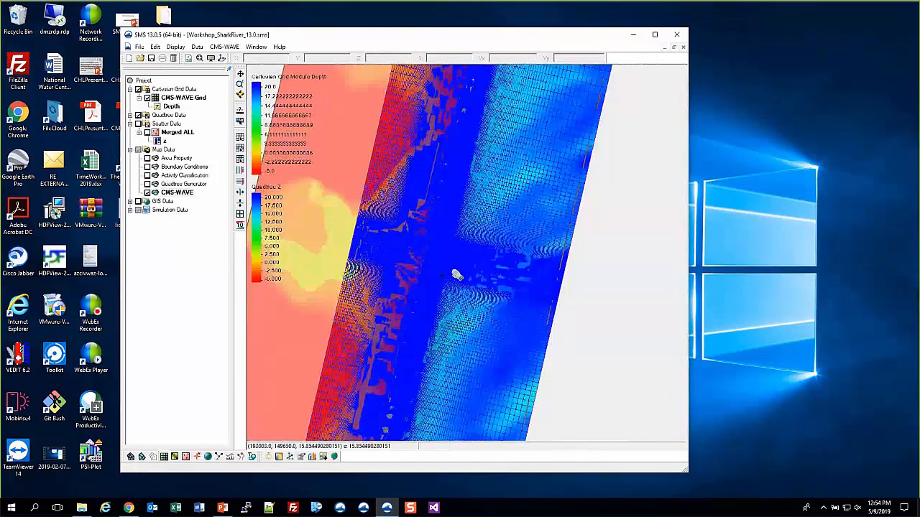
pyautogui.moveTo(415, 251); pyautogui.dragTo(456, 274)
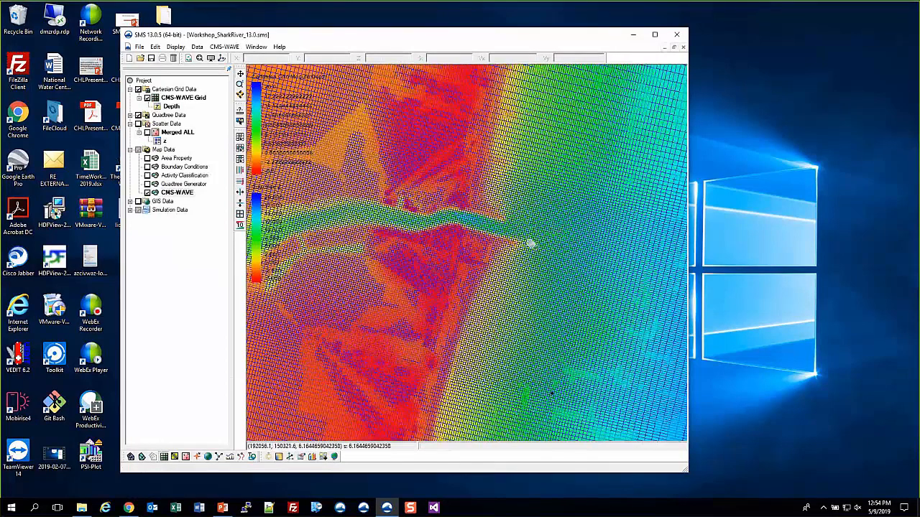
pyautogui.moveTo(530, 244); pyautogui.dragTo(520, 257)
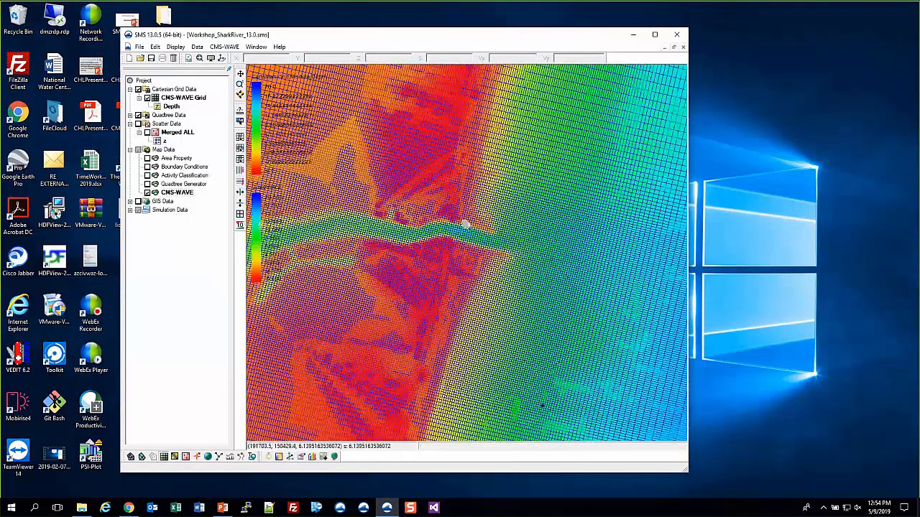
pyautogui.scroll(-2, 465, 219)
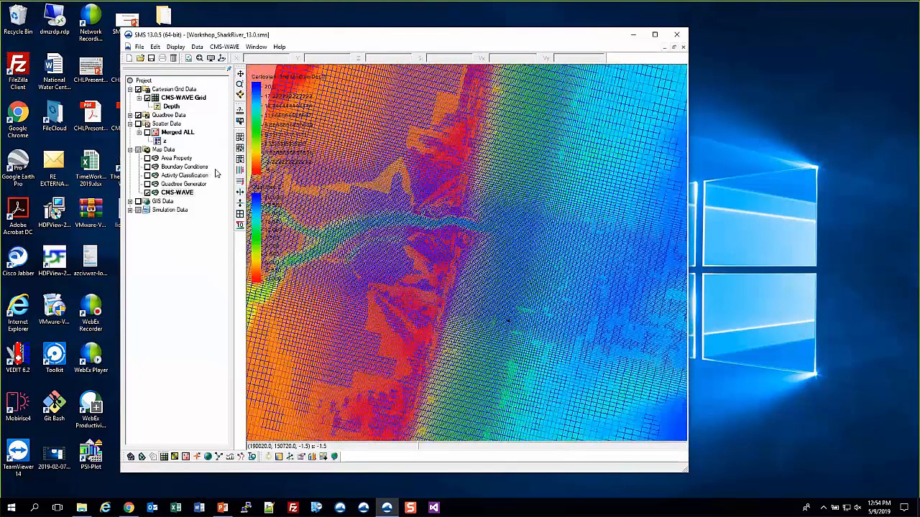
# Generate a second 2D grid from the CMS-WAVE coverage with a maximum bias of 1.08 in both I and J directions.
pyautogui.rightClick(171, 97)
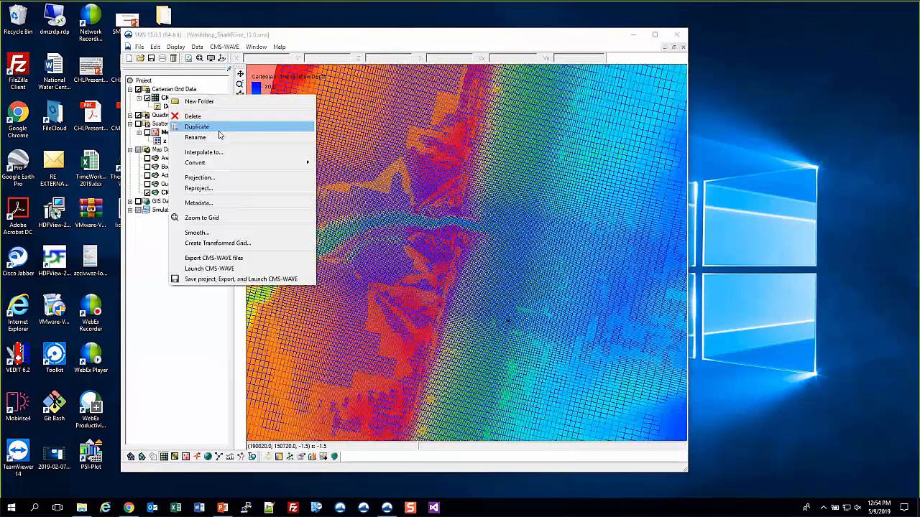
pyautogui.click(261, 51)
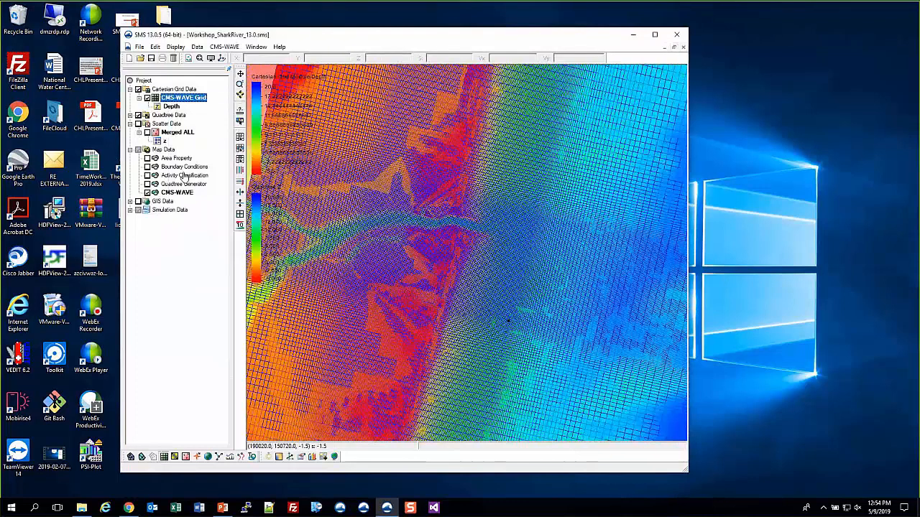
pyautogui.rightClick(179, 198)
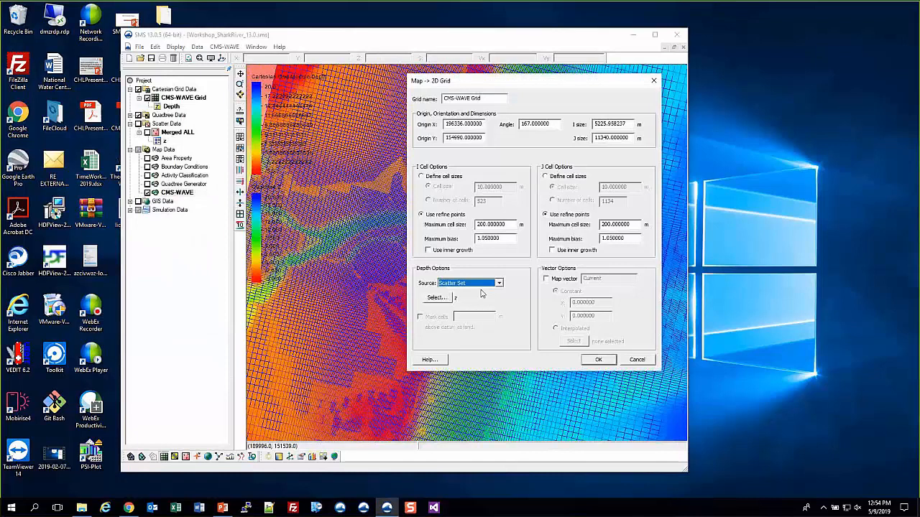
pyautogui.click(427, 250)
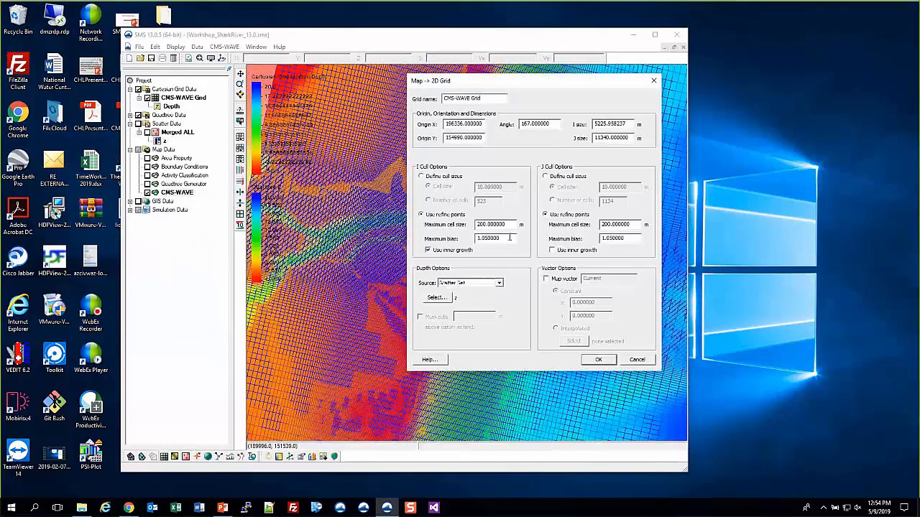
pyautogui.click(504, 237)
pyautogui.doubleClick(504, 238)
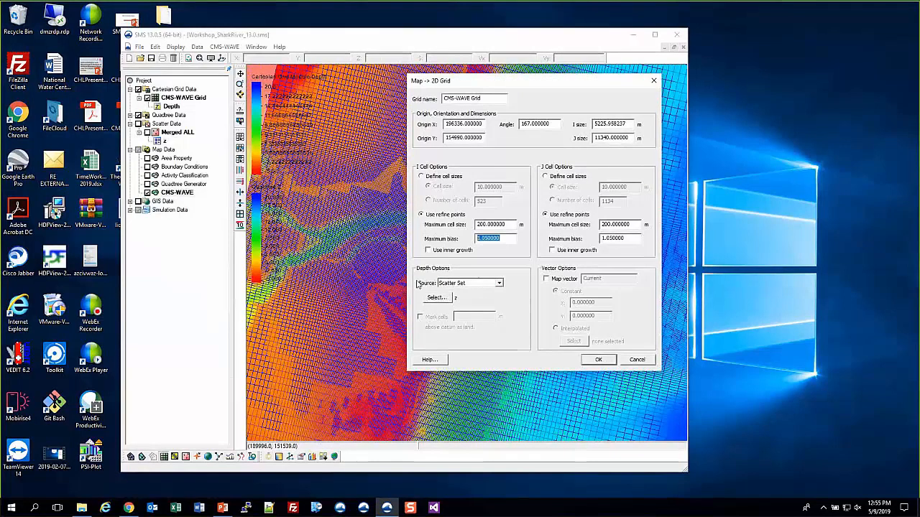
pyautogui.write('1.08')
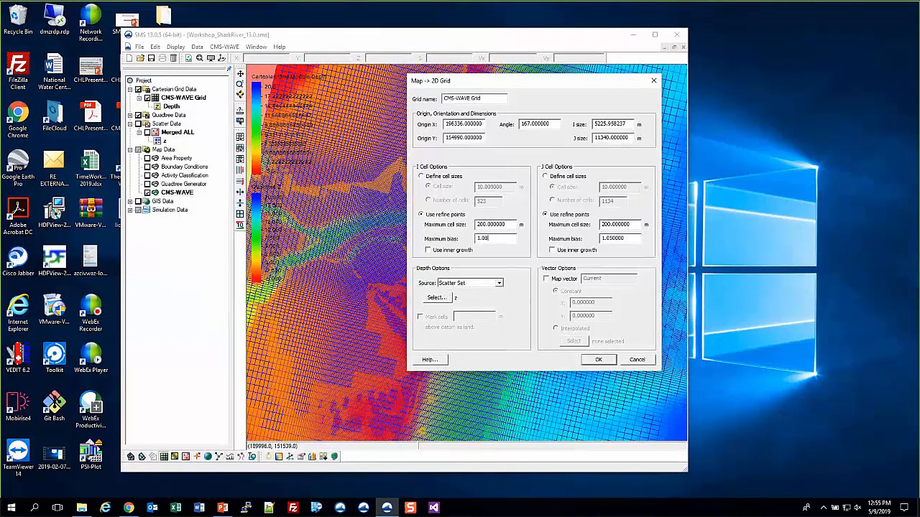
pyautogui.doubleClick(636, 238)
pyautogui.write('1.08')
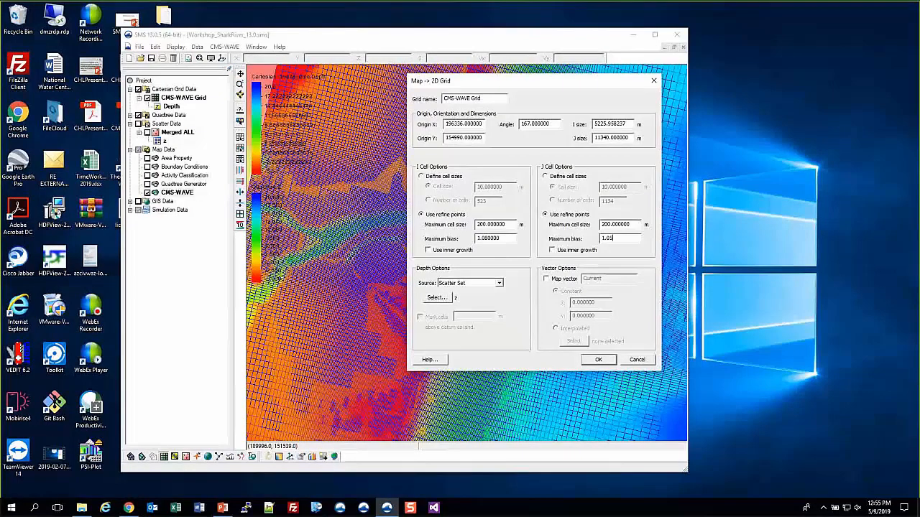
pyautogui.press('BackSpace')
pyautogui.write('8')
pyautogui.click(598, 359)
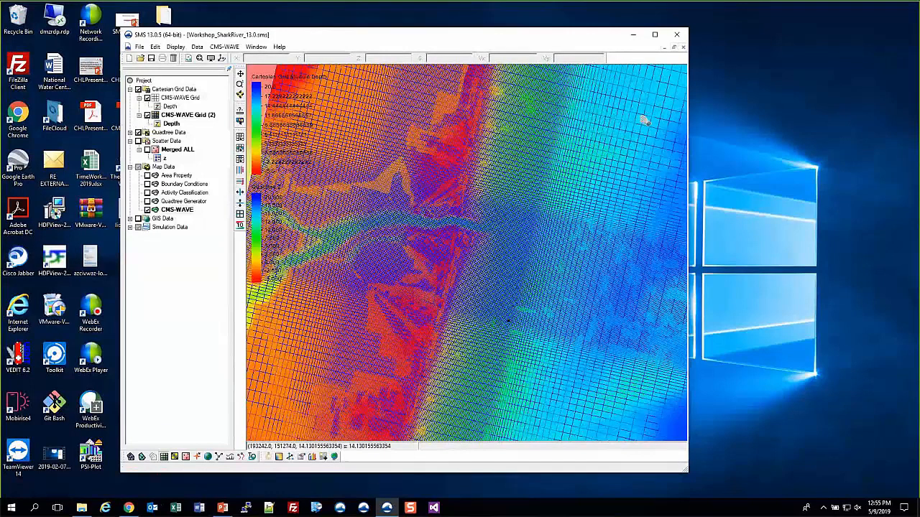
# Compare the cell spacing of the two CMS-WAVE grids and delete the second grid, CMS-WAVE Grid (2).
pyautogui.click(180, 98)
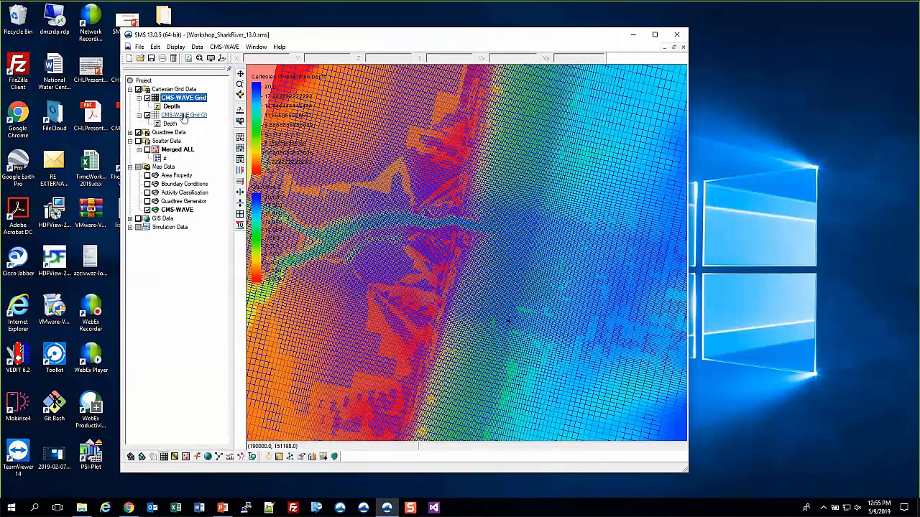
pyautogui.click(185, 115)
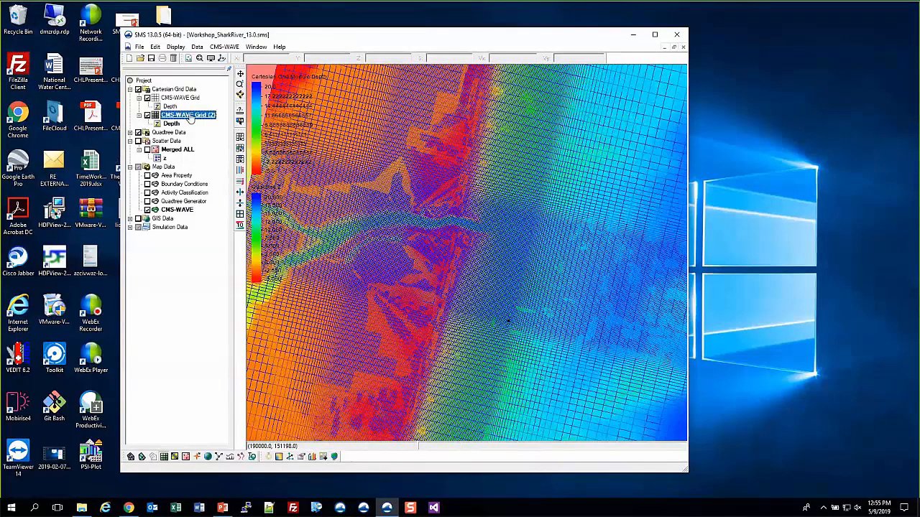
pyautogui.press('Delete')
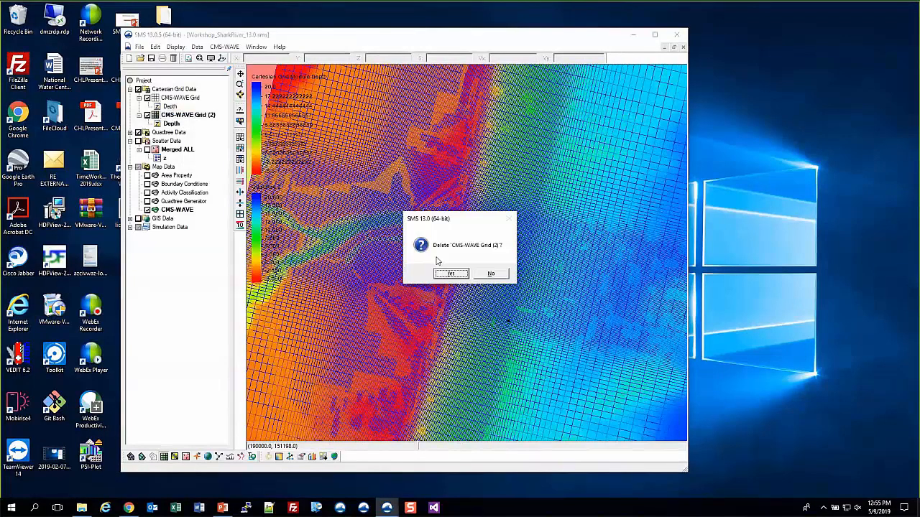
pyautogui.click(451, 274)
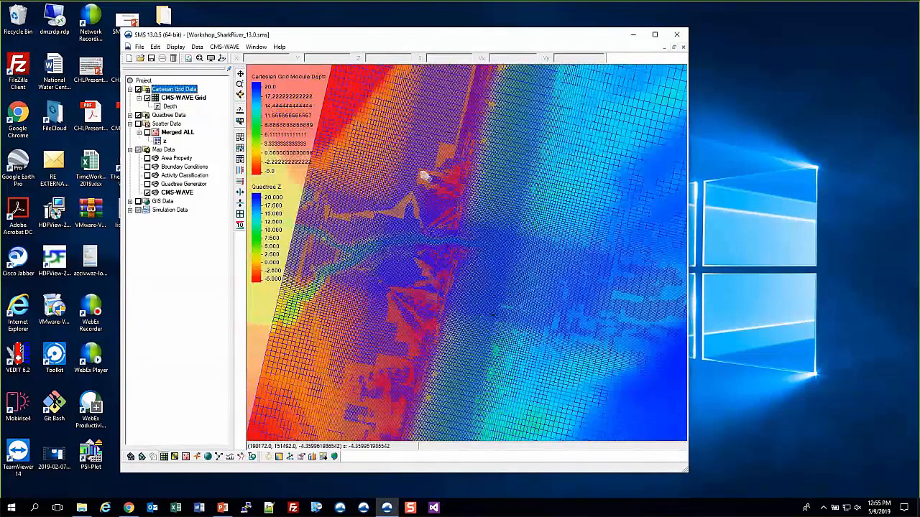
pyautogui.moveTo(424, 176); pyautogui.dragTo(450, 317)
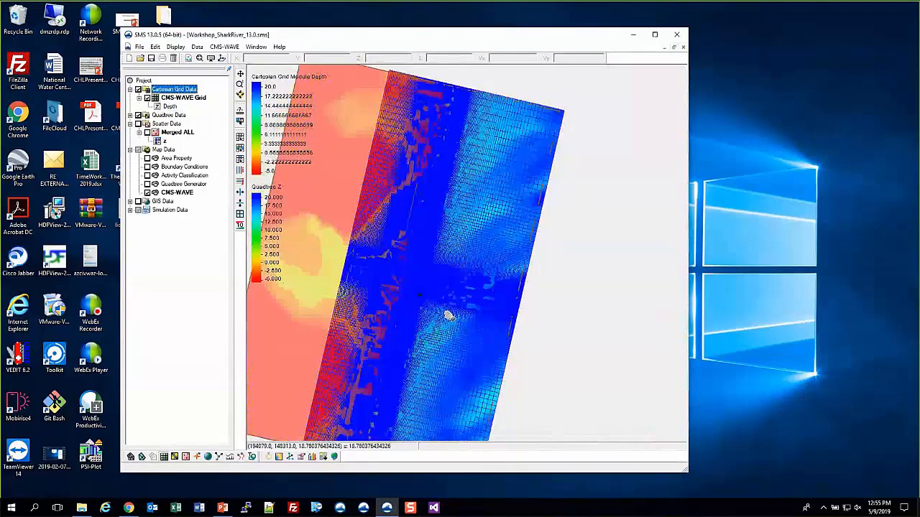
pyautogui.moveTo(479, 248); pyautogui.dragTo(449, 233)
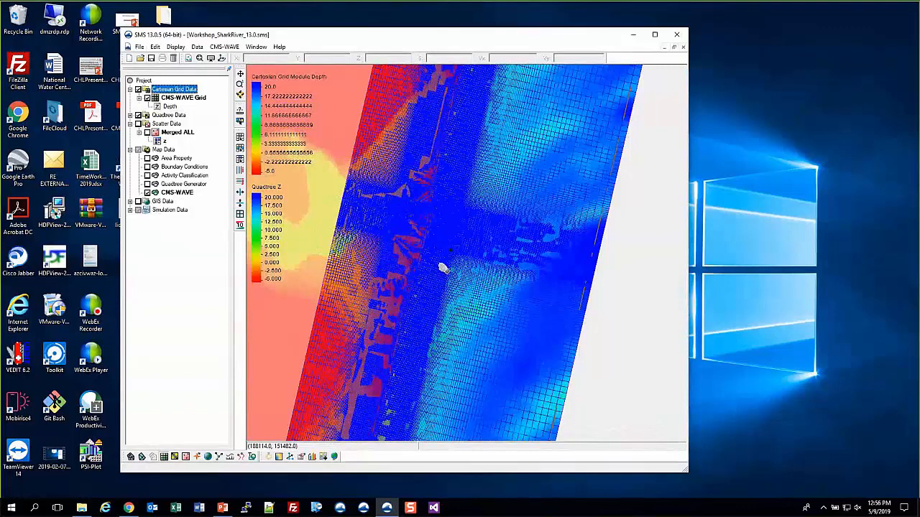
pyautogui.moveTo(443, 268); pyautogui.dragTo(389, 258)
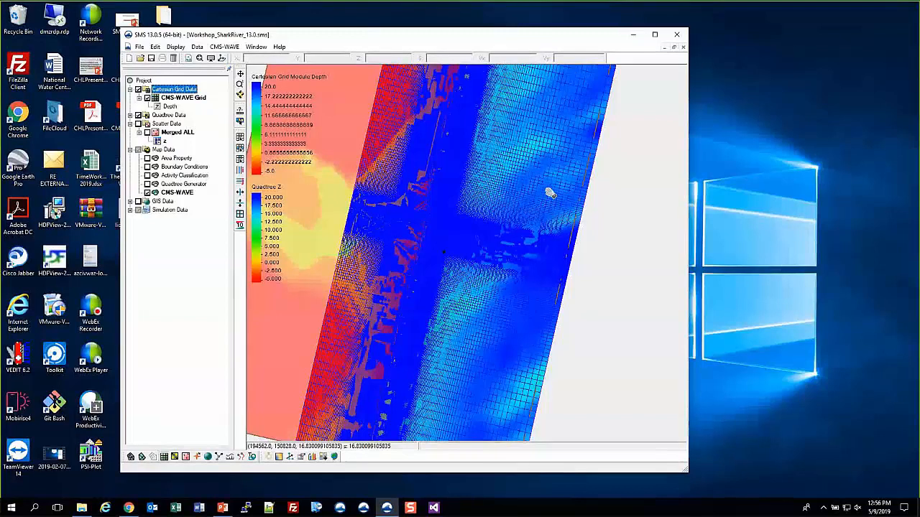
pyautogui.click(184, 97)
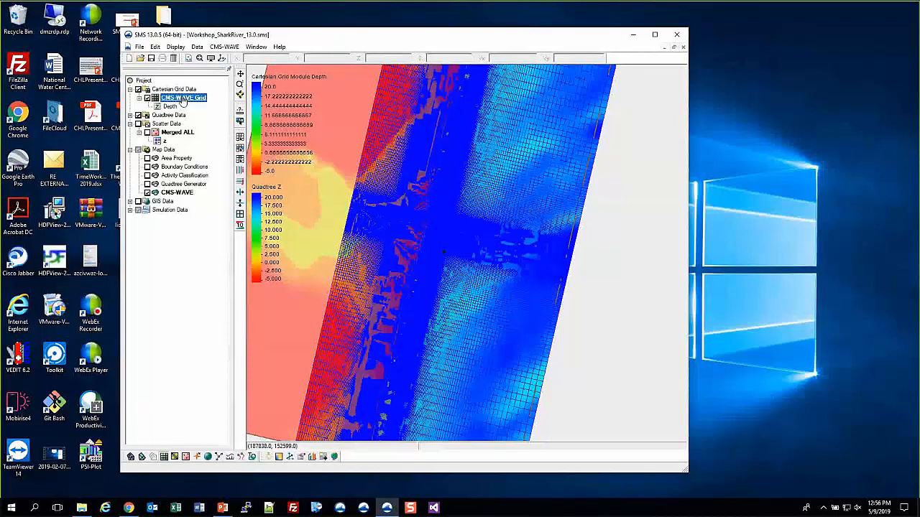
pyautogui.click(226, 47)
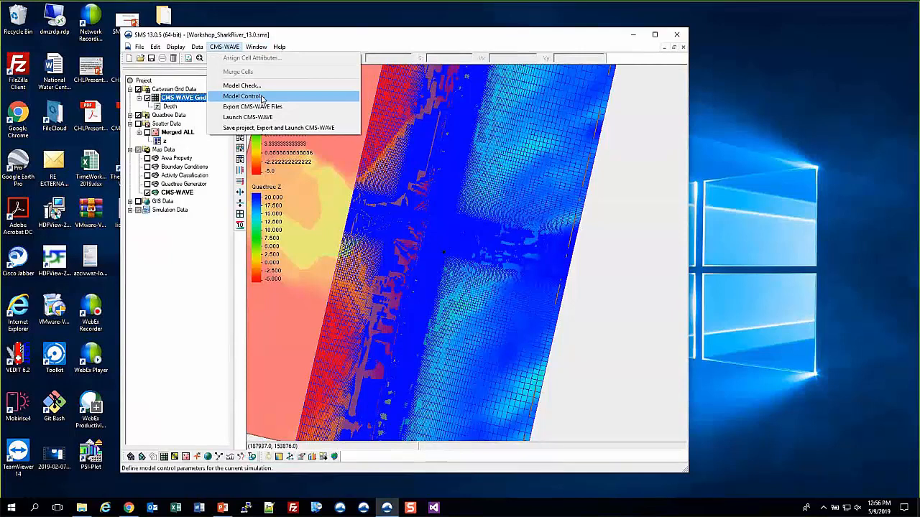
pyautogui.press('Escape')
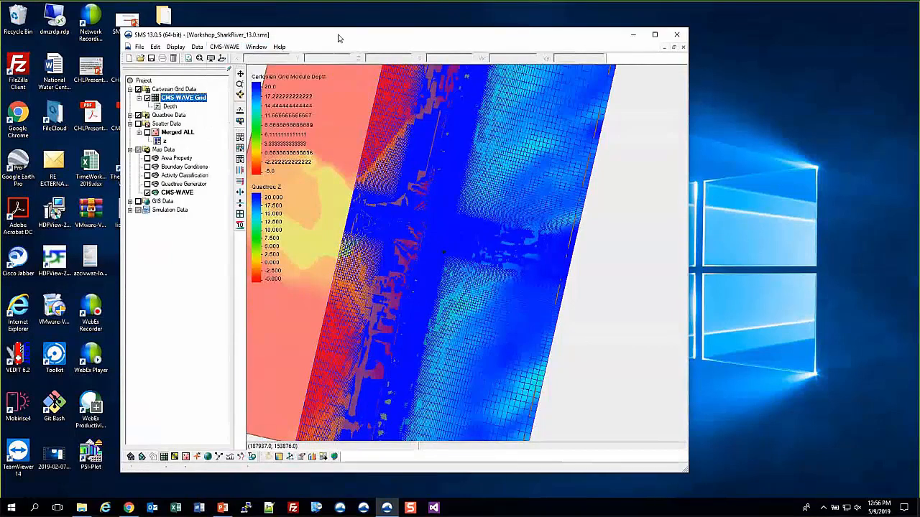
# Add a new generic Spectral coverage to the map data, keeping the default coverage name.
pyautogui.scroll(-2, 435, 239)
pyautogui.scroll(-1, 435, 240)
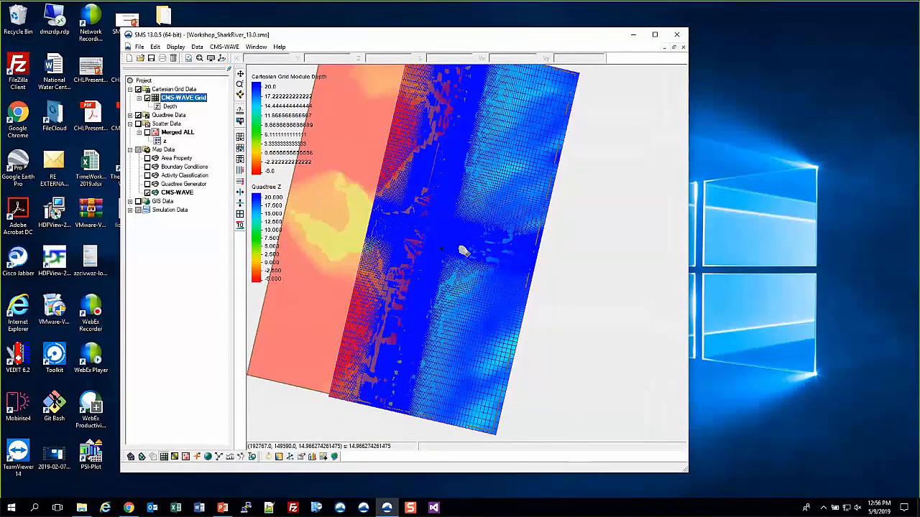
pyautogui.click(164, 149)
pyautogui.rightClick(165, 150)
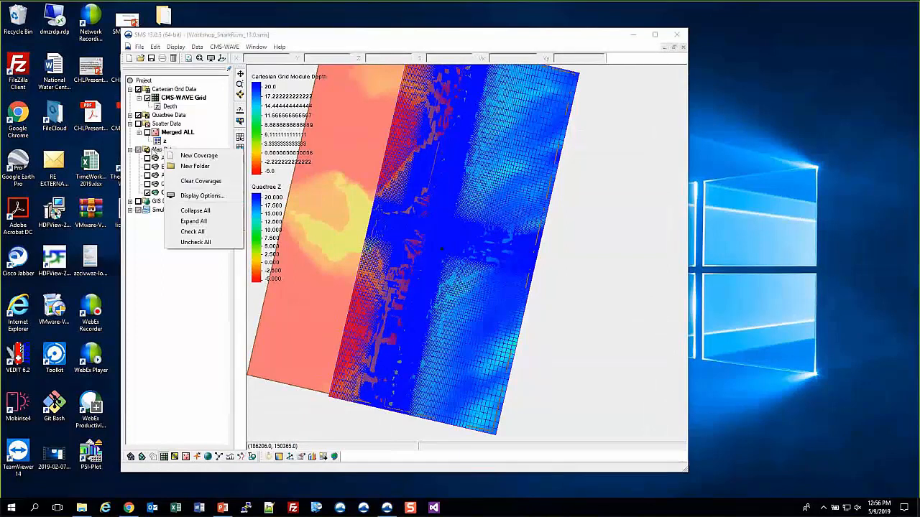
pyautogui.click(200, 155)
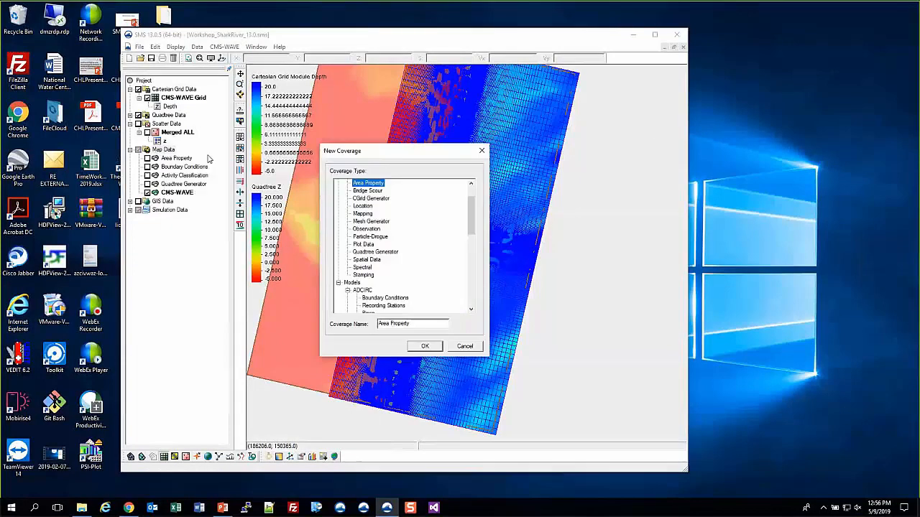
pyautogui.scroll(2, 374, 201)
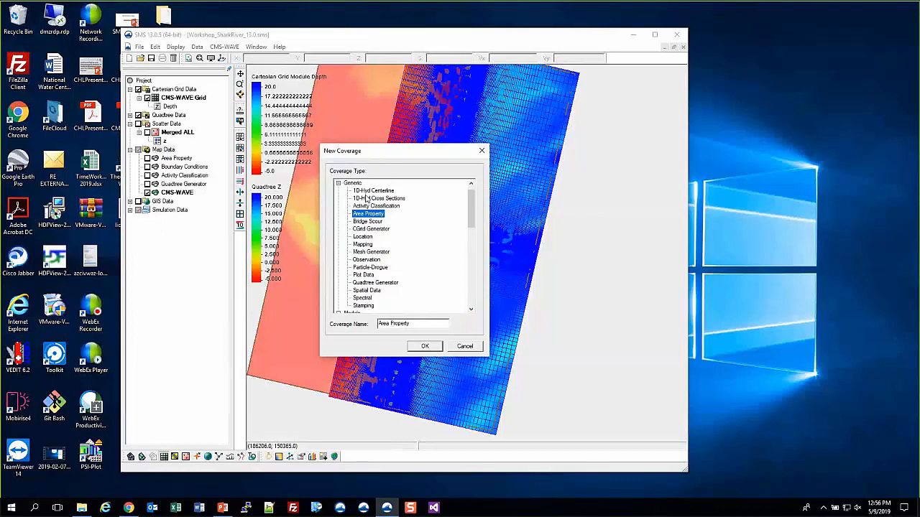
pyautogui.scroll(-2, 373, 265)
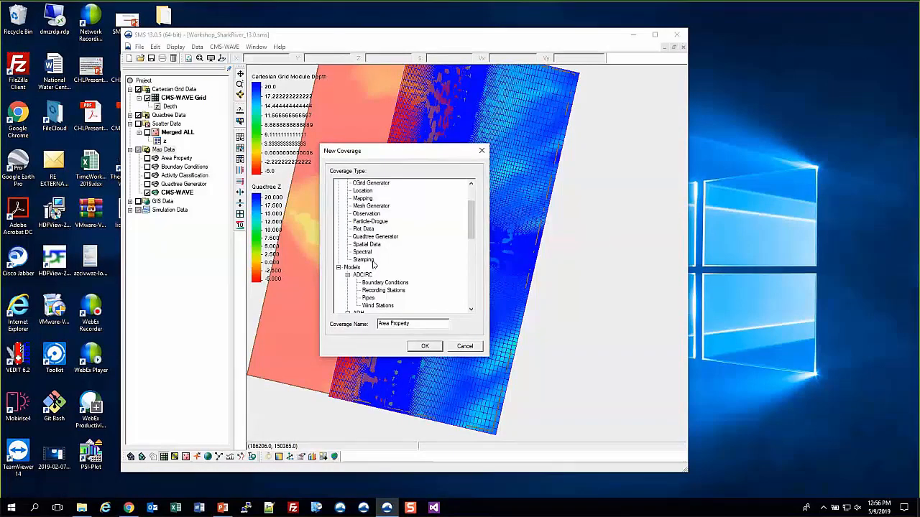
pyautogui.click(363, 252)
pyautogui.click(427, 348)
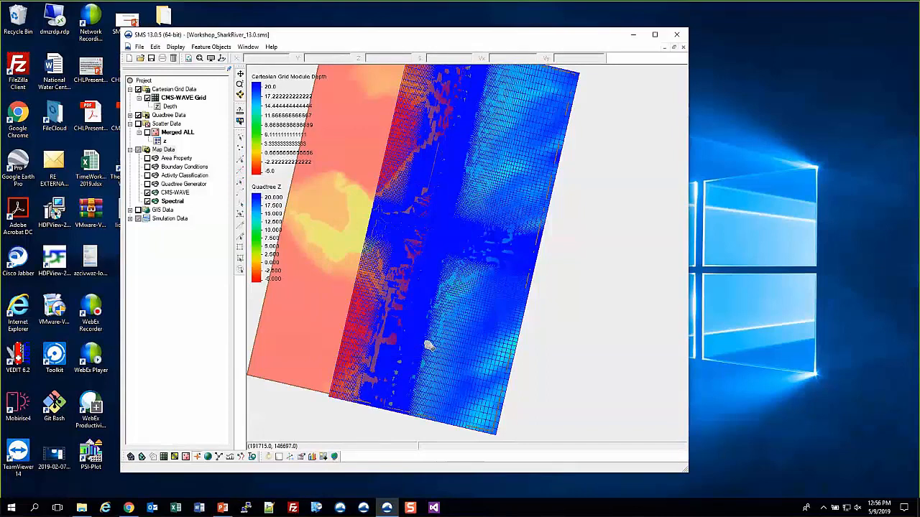
# Create a point in the Spectral coverage just off the grid's seaward edge, at about X 195265, Y 150160, and select it.
pyautogui.click(177, 203)
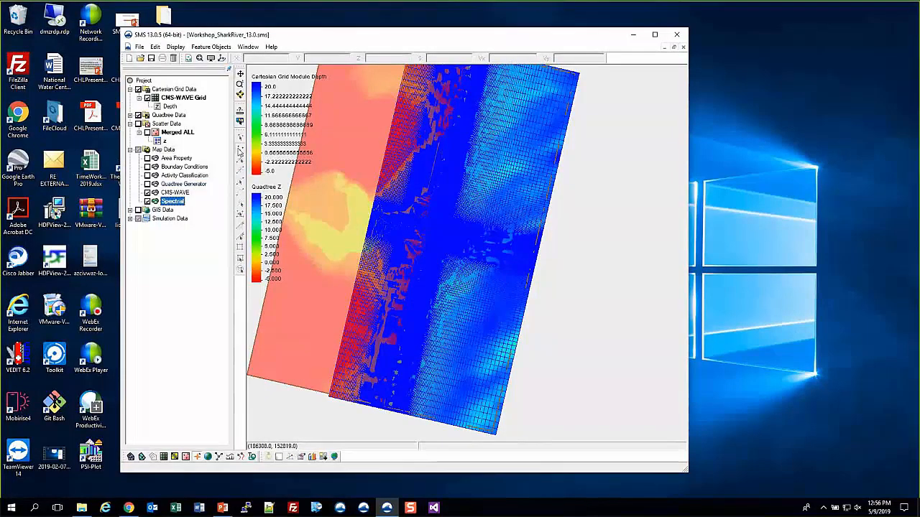
pyautogui.click(240, 150)
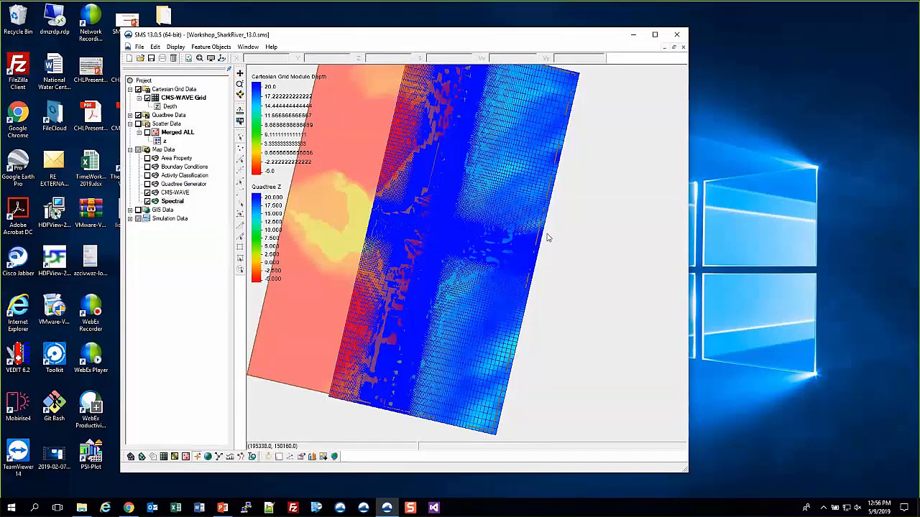
pyautogui.click(564, 303)
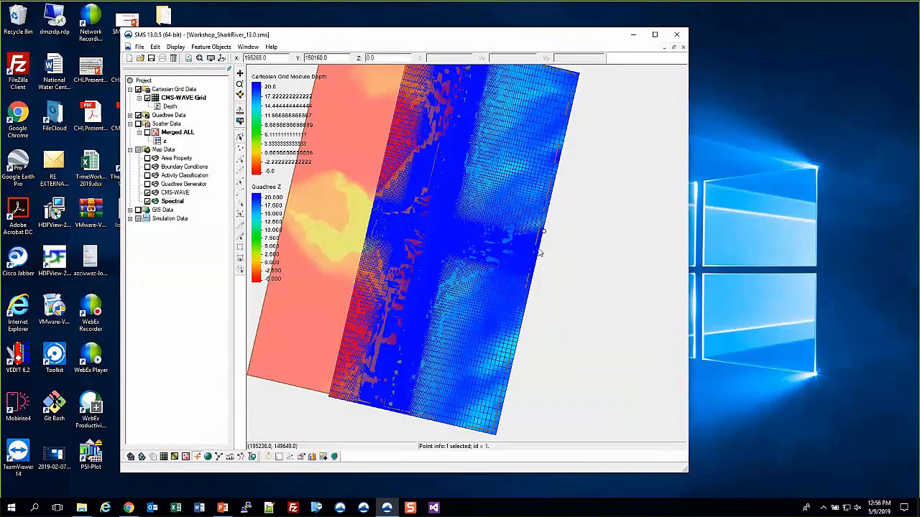
pyautogui.click(501, 247)
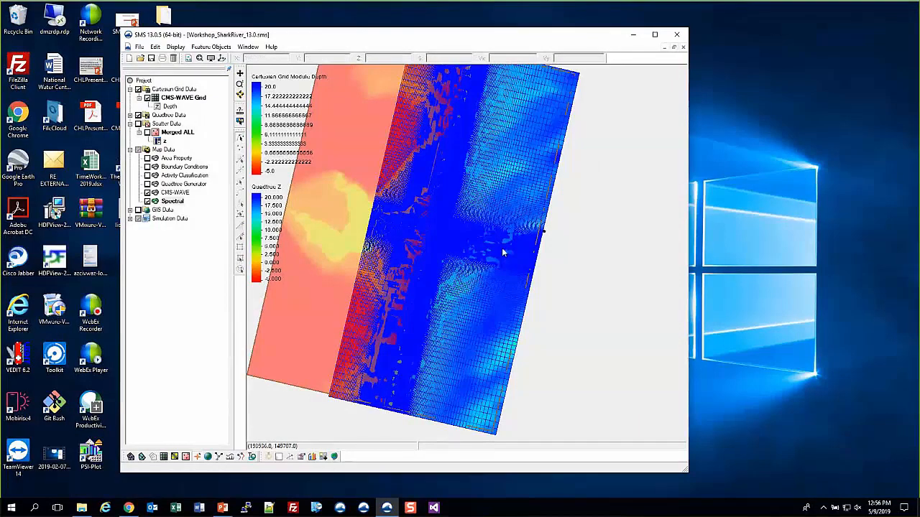
pyautogui.moveTo(560, 248); pyautogui.dragTo(518, 206)
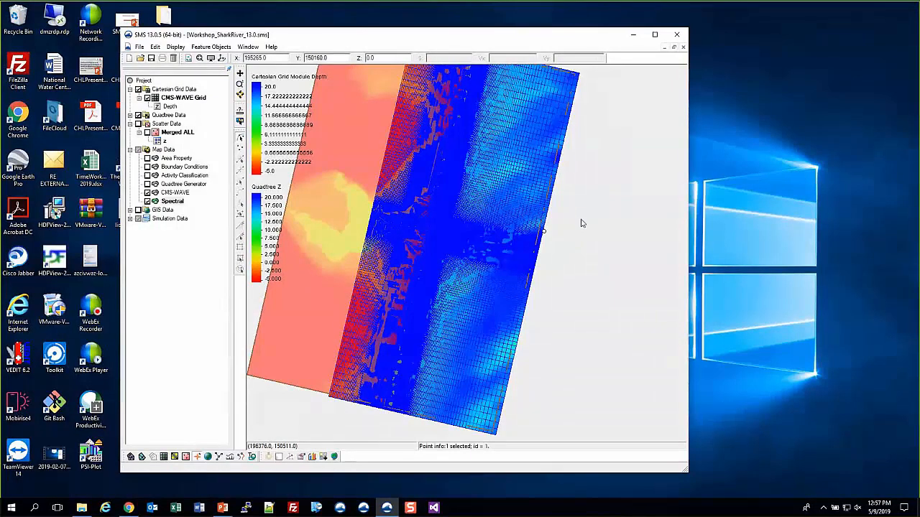
# Create a Local spectral grid in the point's node attributes with 30 frequencies from 0.04 Hz at 0.01 Hz spacing and 72 angles.
pyautogui.rightClick(580, 219)
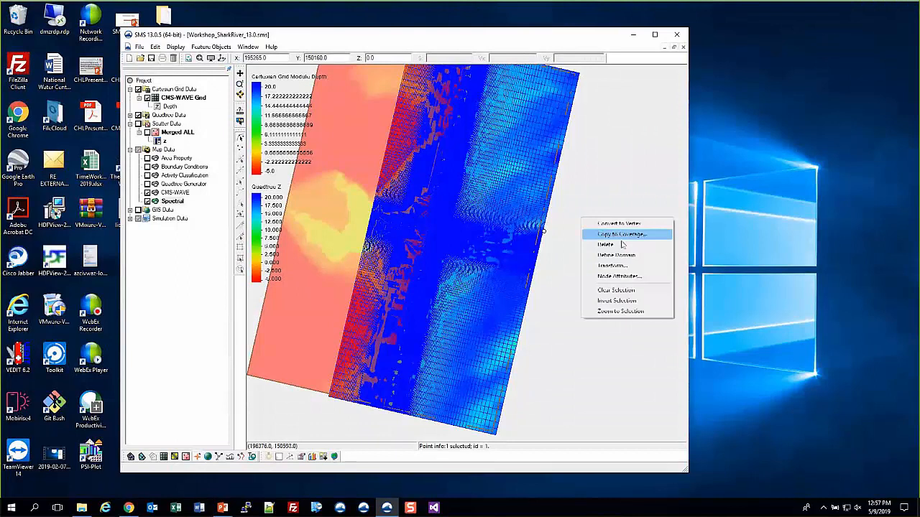
pyautogui.click(620, 278)
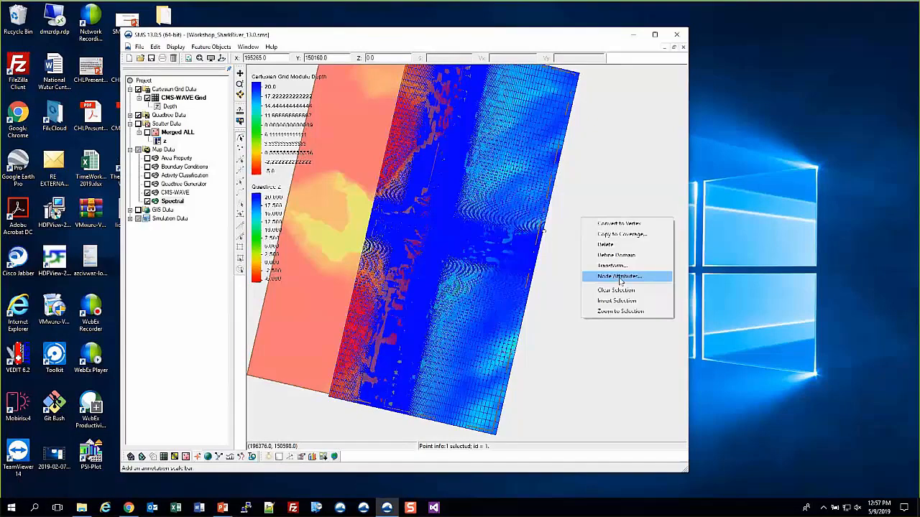
pyautogui.click(619, 277)
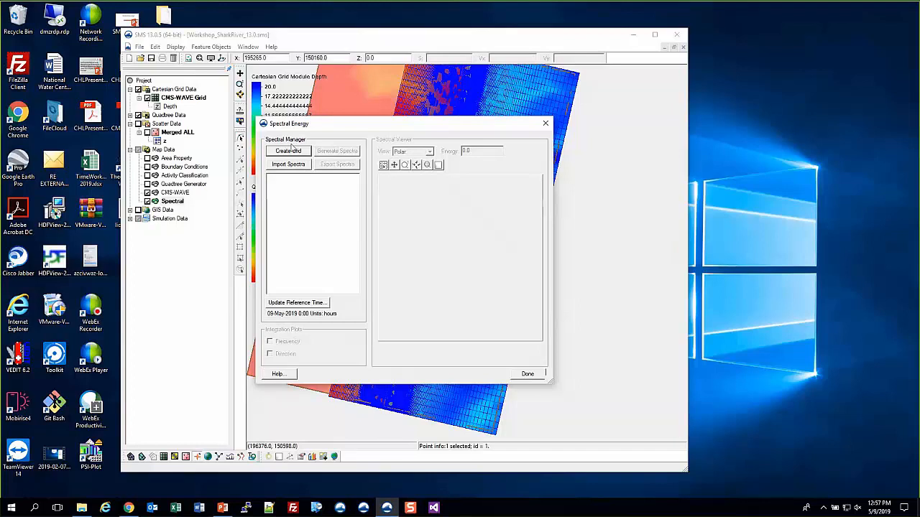
pyautogui.click(289, 150)
pyautogui.click(379, 149)
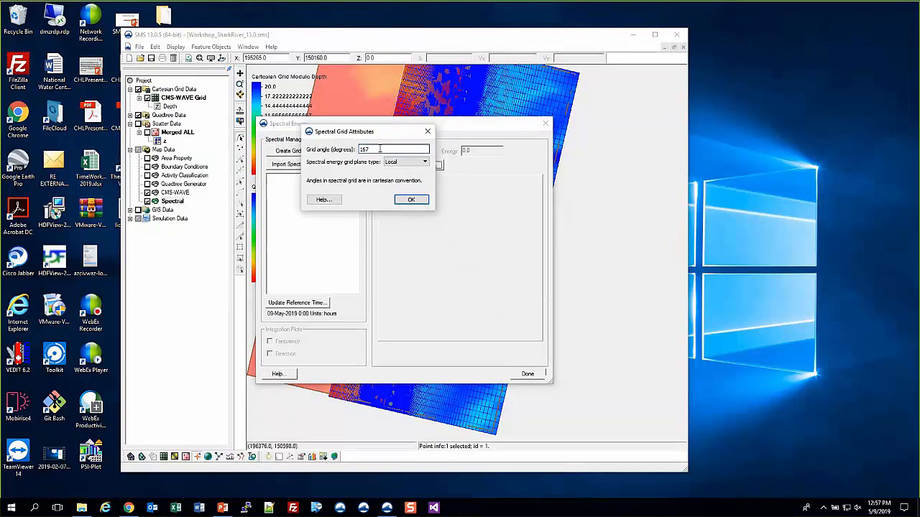
pyautogui.click(407, 201)
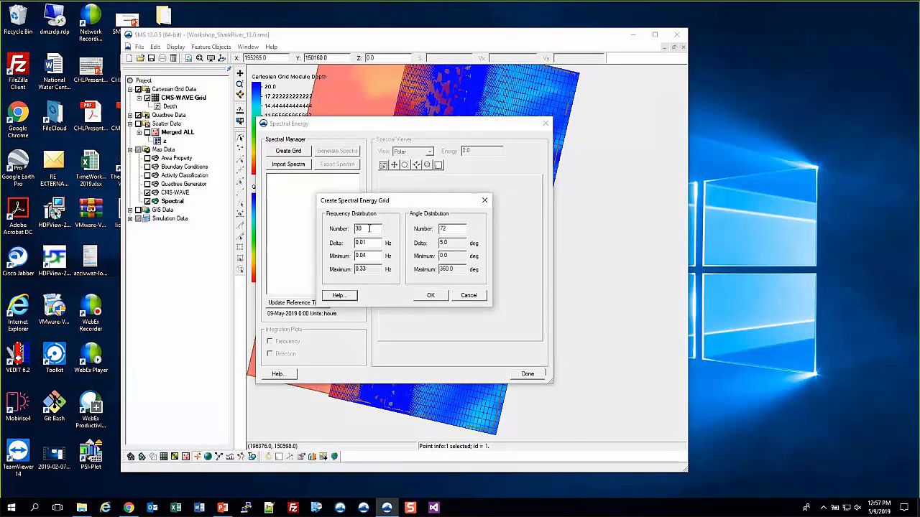
pyautogui.click(431, 295)
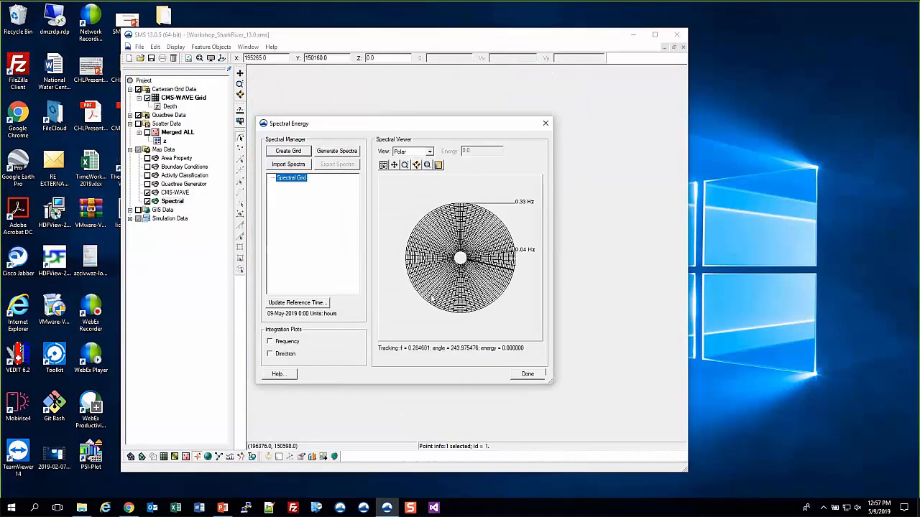
# Start generating TMA spectra and define the first row with time offset 0.0, angle -20, Hs 2, Tp 8 and gamma 3.3.
pyautogui.click(338, 152)
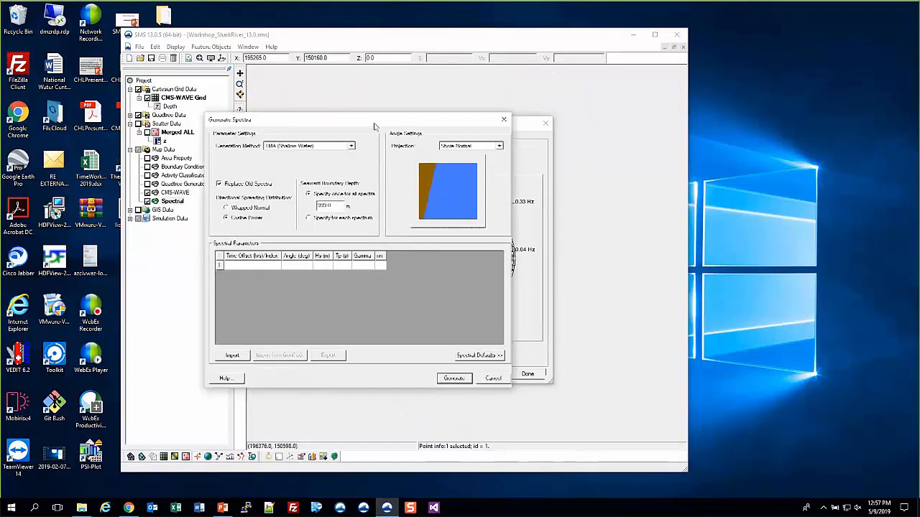
pyautogui.moveTo(374, 126); pyautogui.dragTo(512, 92)
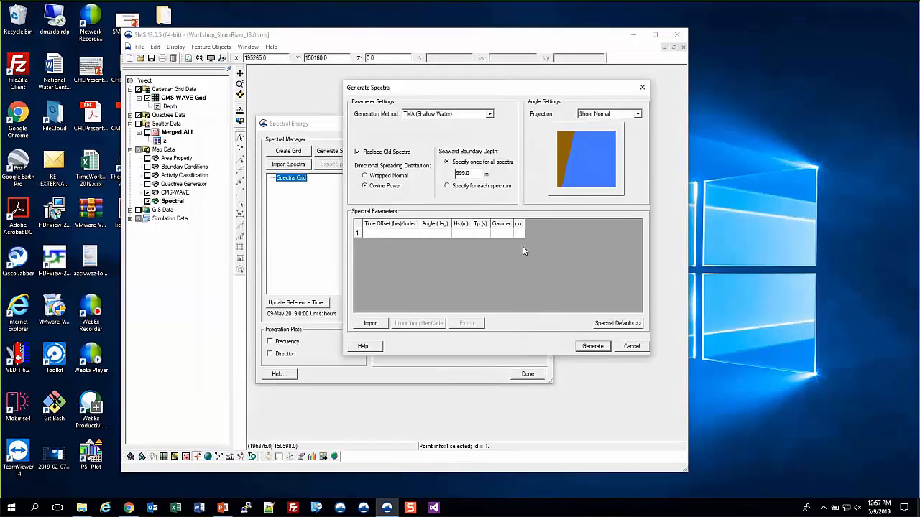
pyautogui.click(412, 234)
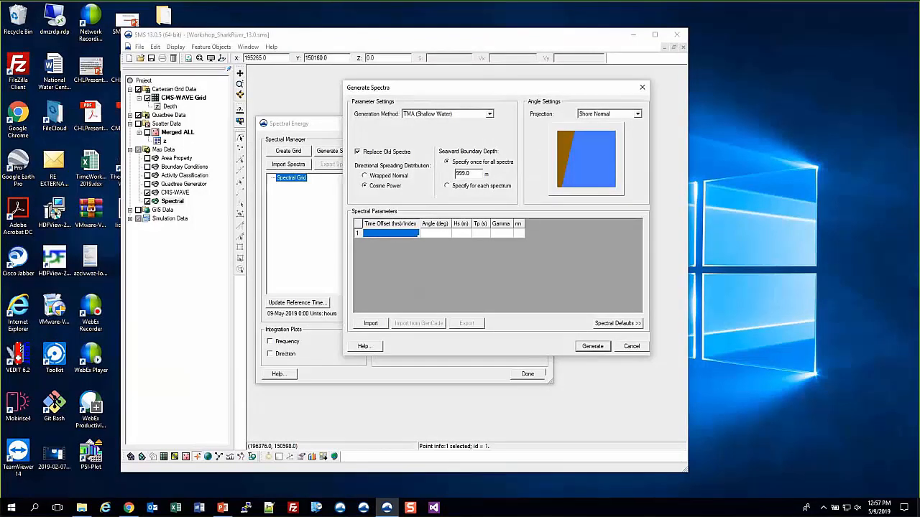
pyautogui.click(438, 235)
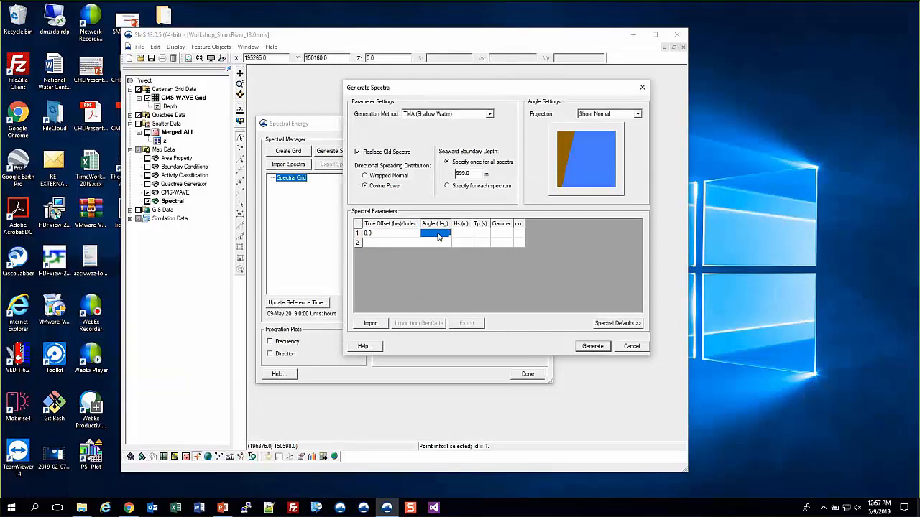
pyautogui.write('-20')
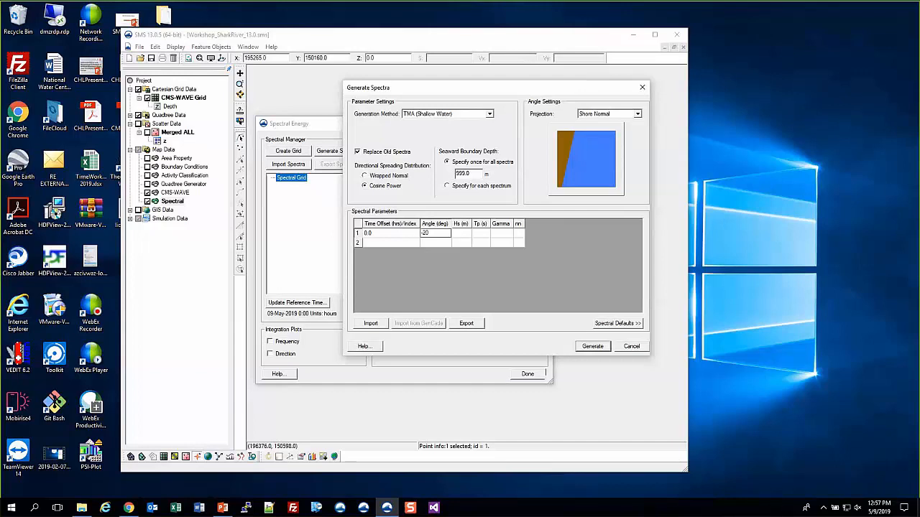
pyautogui.press('Tab')
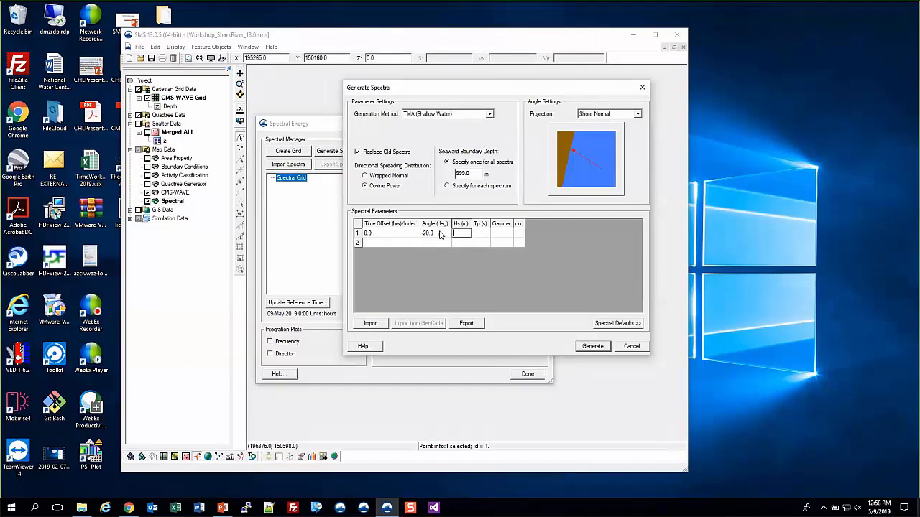
pyautogui.write('2')
pyautogui.press('Tab')
pyautogui.write('8')
pyautogui.press('Tab')
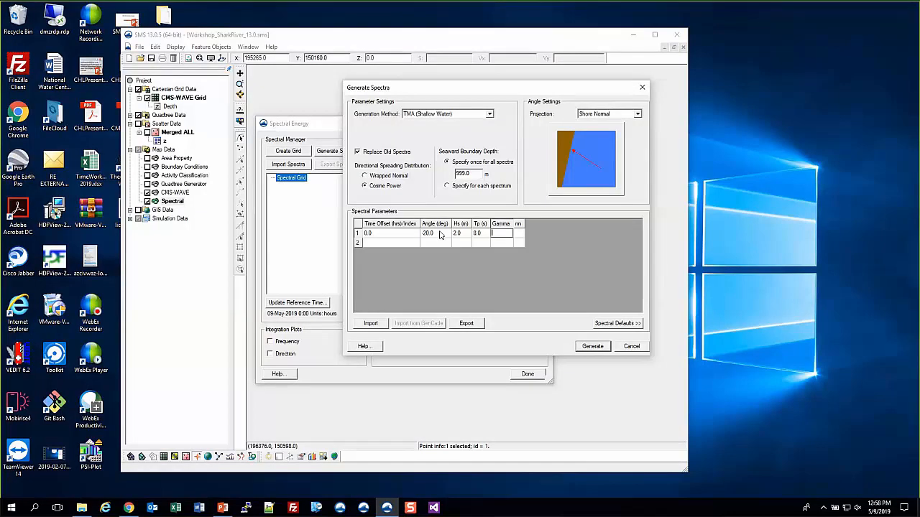
pyautogui.write('3.3')
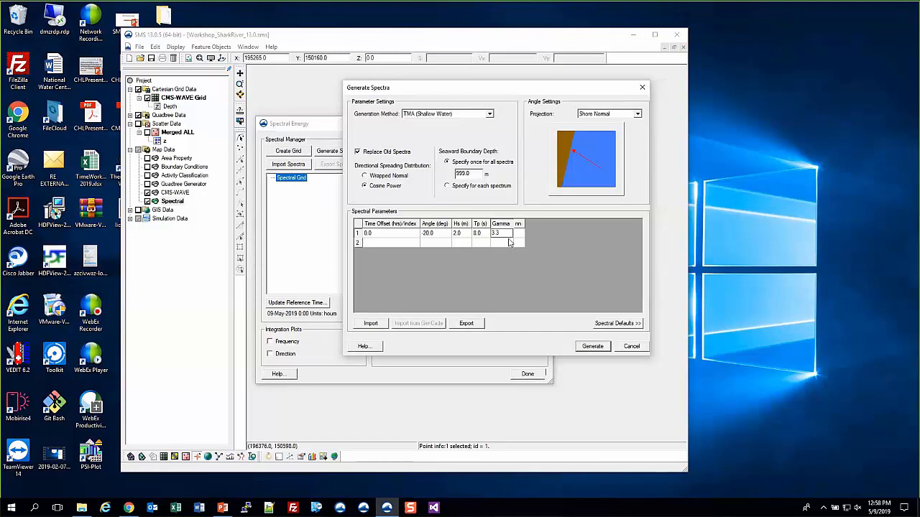
# Check the spectral defaults table and set the first spectrum's nn to 50.
pyautogui.click(631, 324)
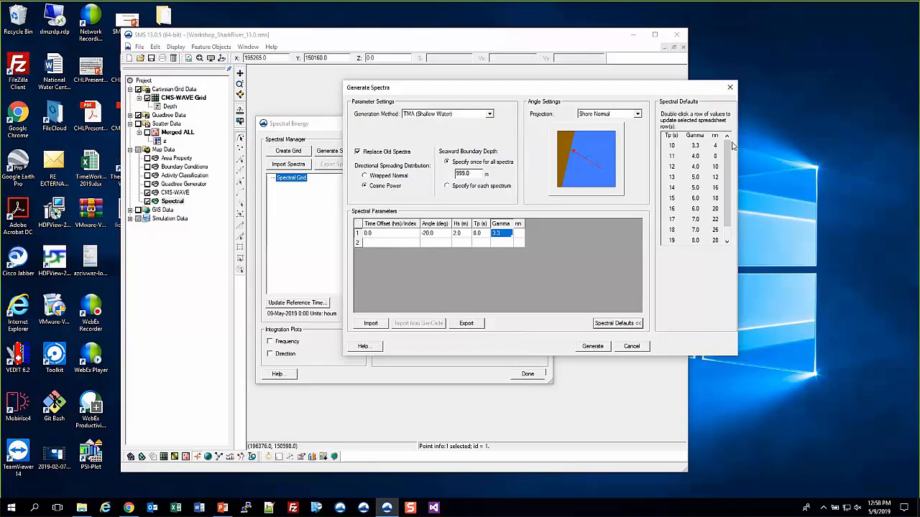
pyautogui.scroll(-1, 727, 191)
pyautogui.moveTo(728, 191); pyautogui.dragTo(726, 138)
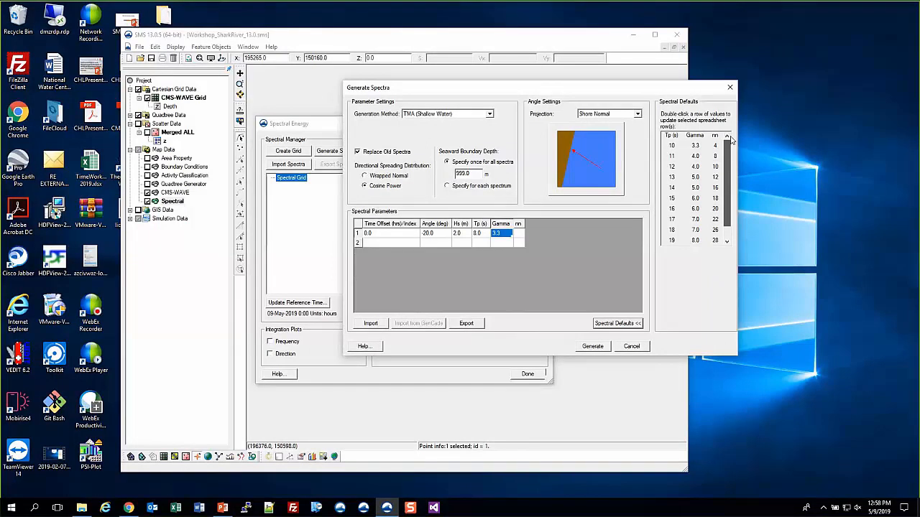
pyautogui.scroll(-1, 731, 139)
pyautogui.click(630, 324)
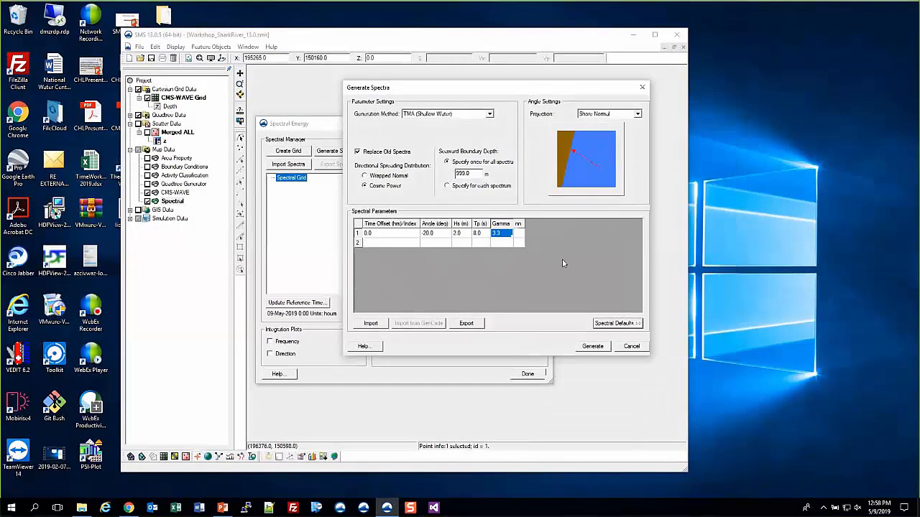
pyautogui.press('Tab')
pyautogui.write('50')
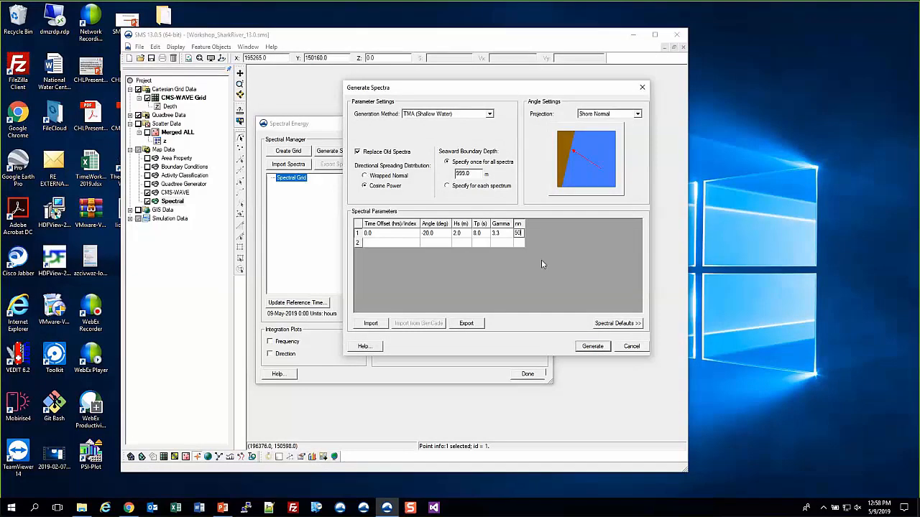
pyautogui.doubleClick(520, 238)
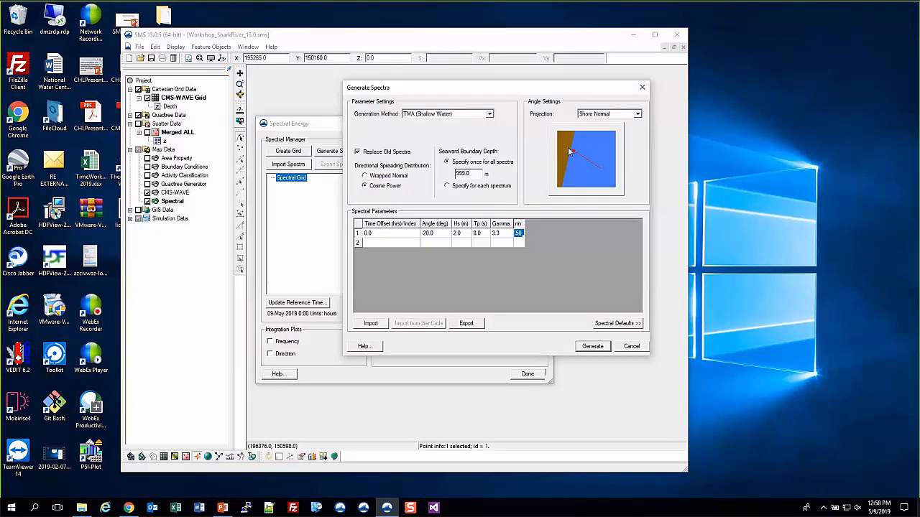
pyautogui.click(409, 244)
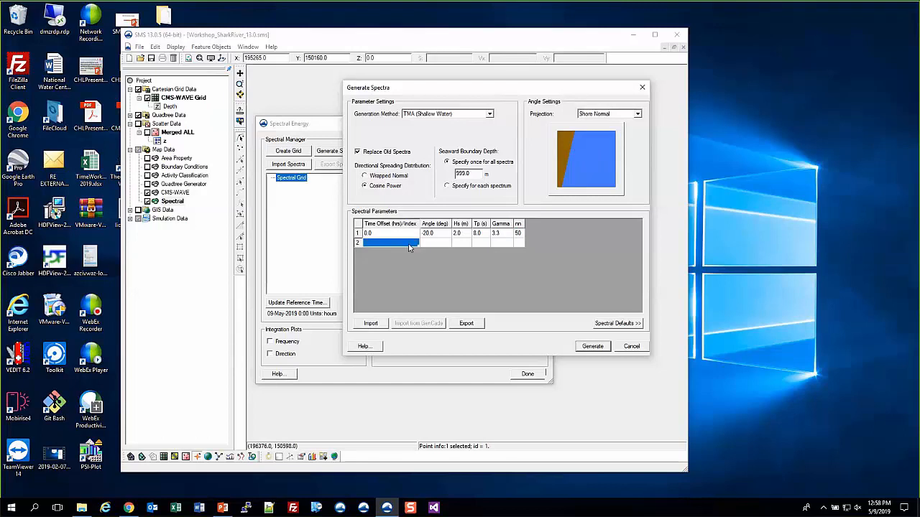
# Define the second spectrum row with time offset 3, angle 0, Hs 2, Tp 8, gamma 3.3 and nn 50.
pyautogui.write('3')
pyautogui.press('Tab')
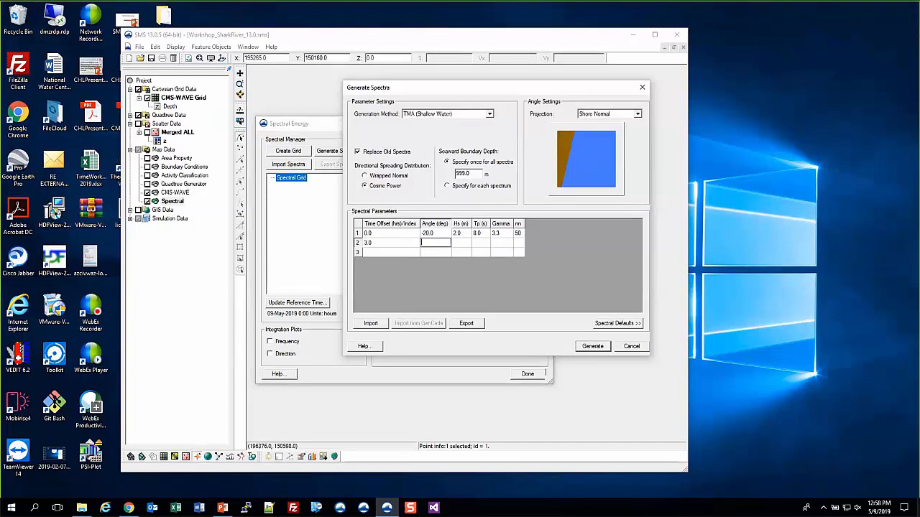
pyautogui.write('0')
pyautogui.press('Tab')
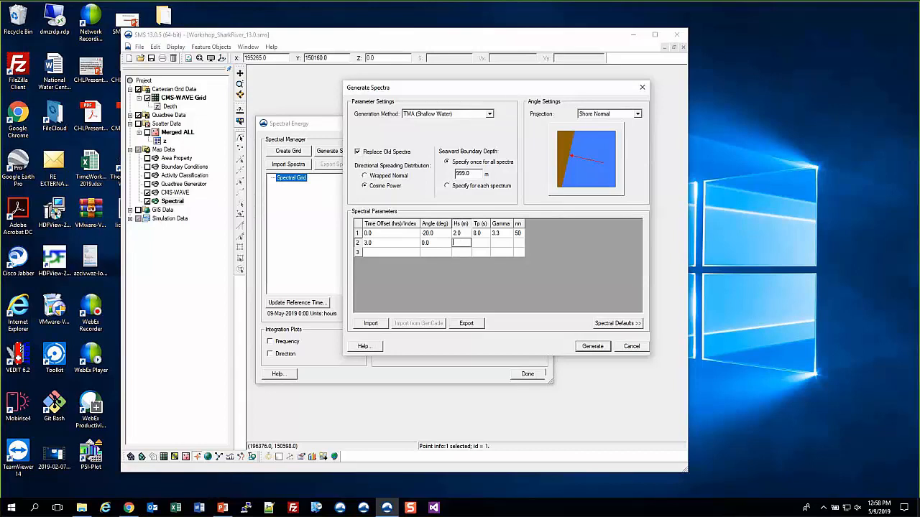
pyautogui.write('2')
pyautogui.press('Tab')
pyautogui.write('8')
pyautogui.press('Tab')
pyautogui.write('3.3')
pyautogui.press('Tab')
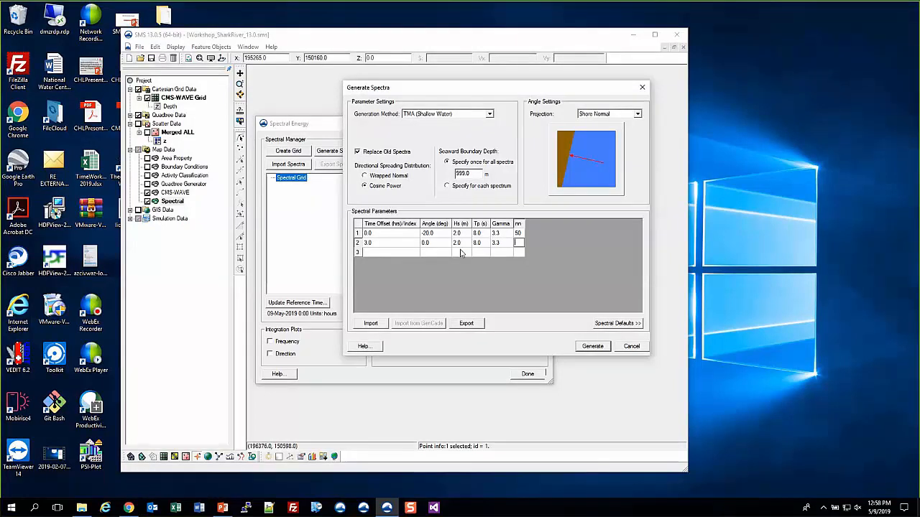
pyautogui.write('50')
pyautogui.press('Tab')
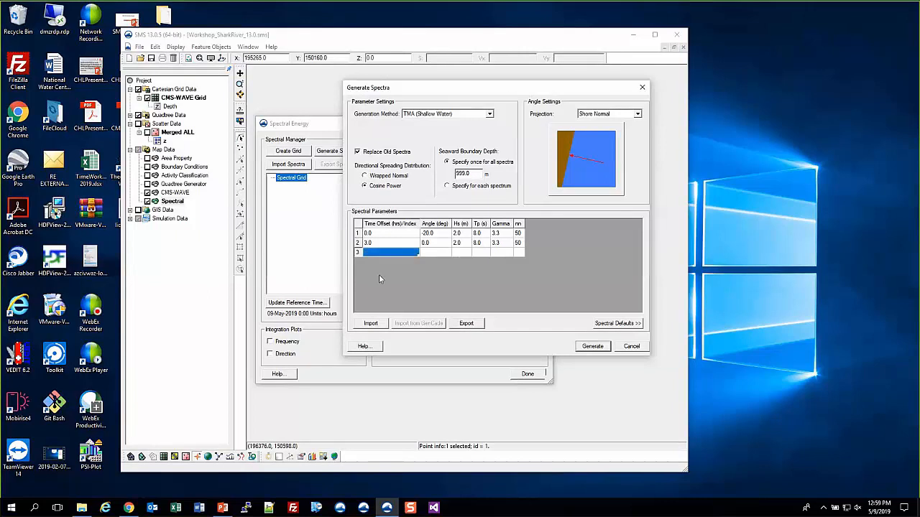
# Define the third spectrum row with time offset 6, angle 20, Hs 2, Tp 8, gamma 3.3 and nn 50.
pyautogui.write('6')
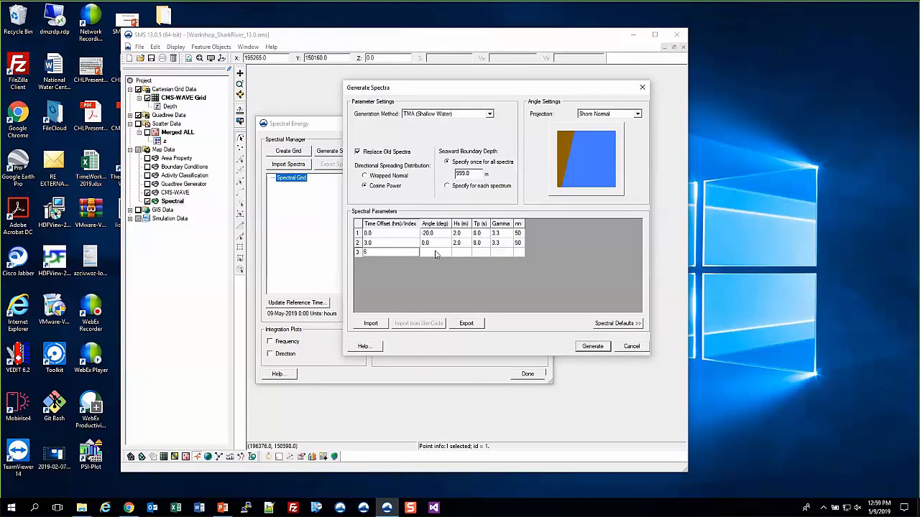
pyautogui.press('Tab')
pyautogui.write('20')
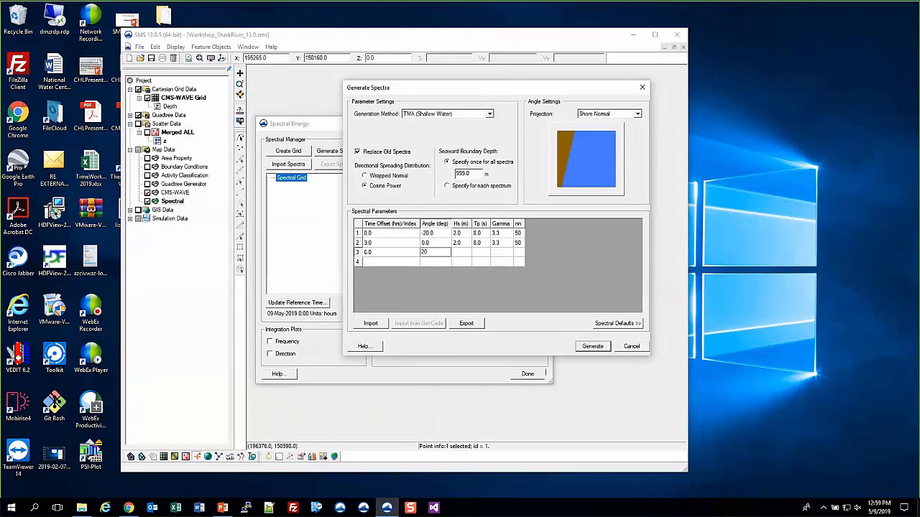
pyautogui.press('Tab')
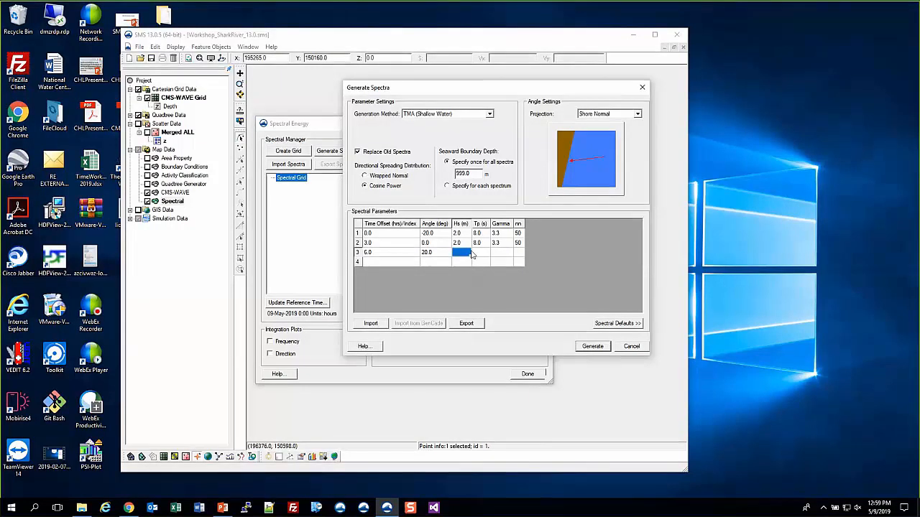
pyautogui.write('2')
pyautogui.press('Escape')
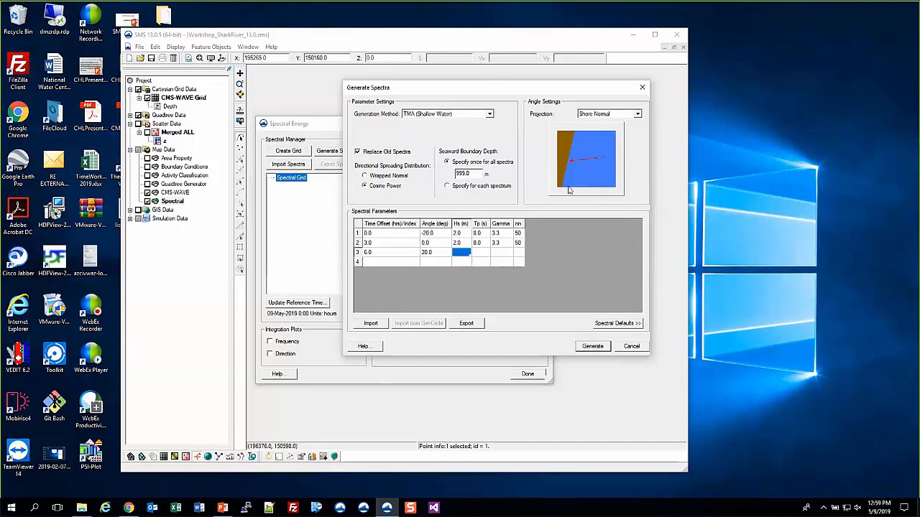
pyautogui.write('2')
pyautogui.press('Tab')
pyautogui.write('8')
pyautogui.press('Tab')
pyautogui.write('30')
pyautogui.press('BackSpace')
pyautogui.write('.3')
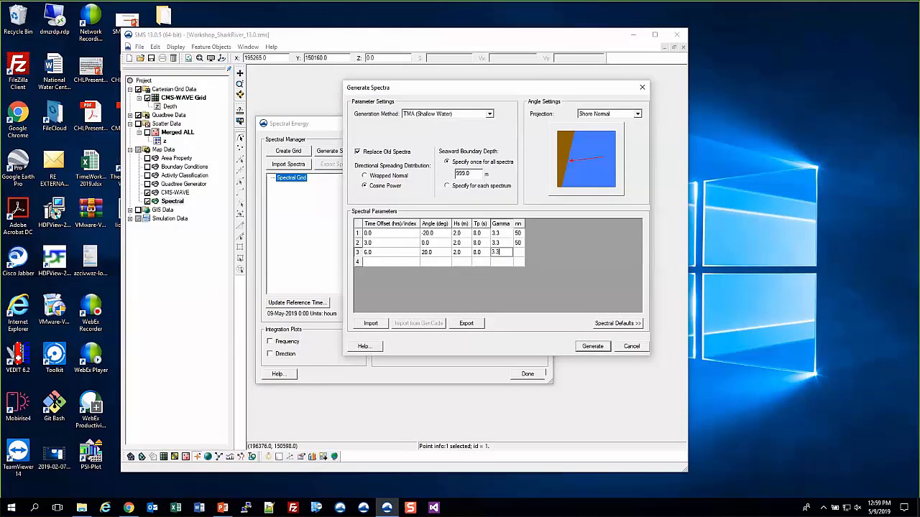
pyautogui.press('Tab')
pyautogui.write('50')
pyautogui.press('Return')
# Define the fourth spectrum row with time offset 9, angle 15, Hs 1, Tp 10, gamma 3.3 and nn 50.
pyautogui.click(461, 262)
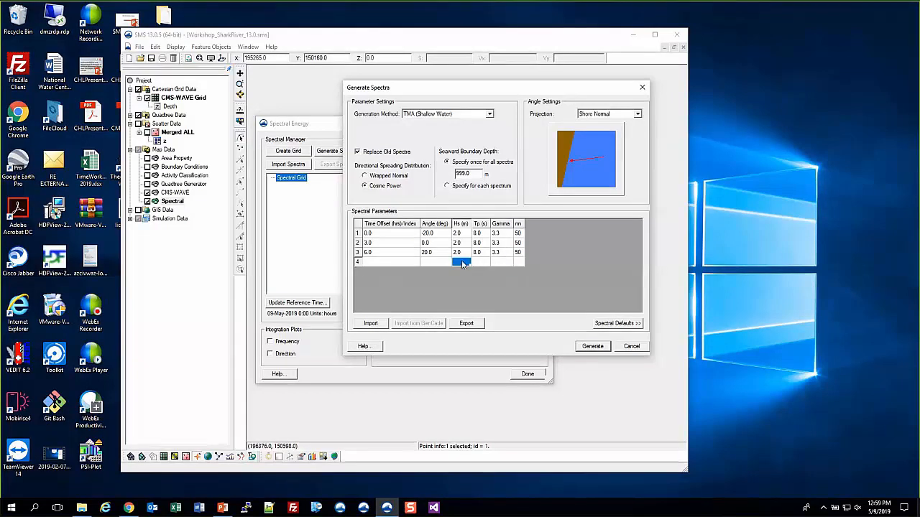
pyautogui.click(378, 266)
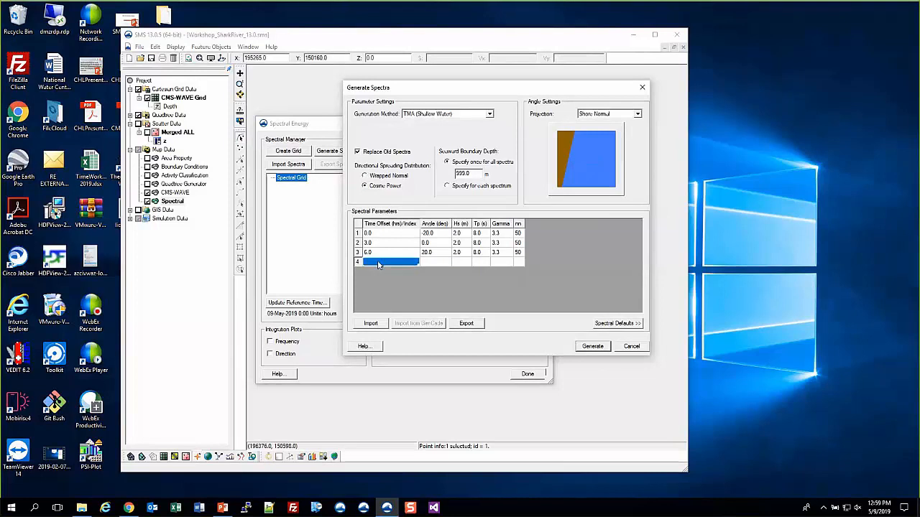
pyautogui.write('9')
pyautogui.click(445, 263)
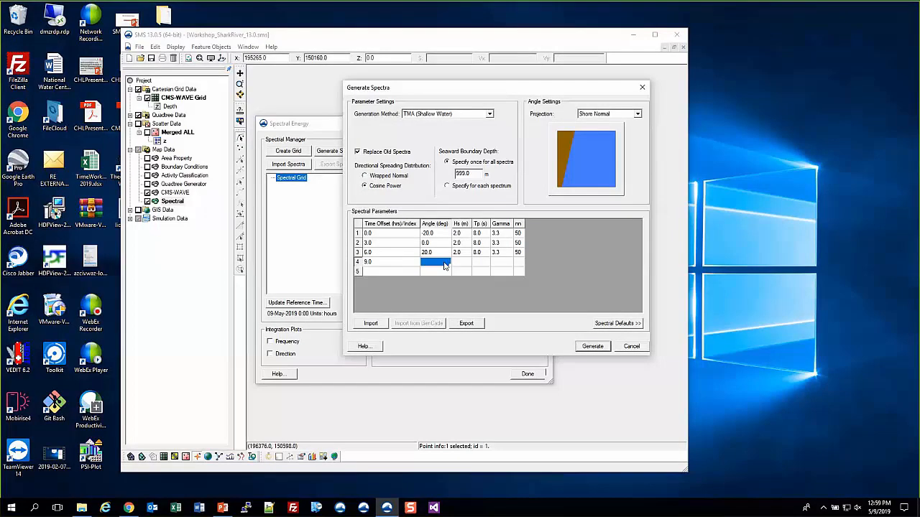
pyautogui.write('15')
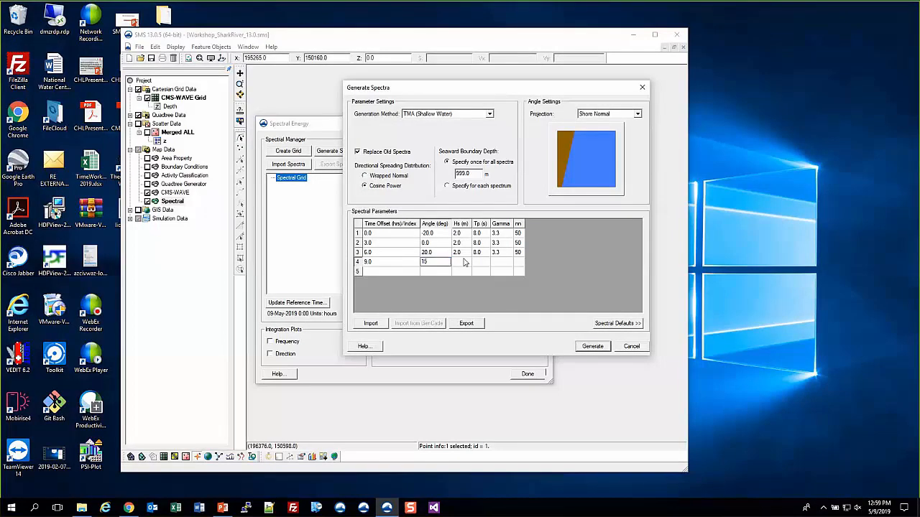
pyautogui.click(464, 263)
pyautogui.write('1')
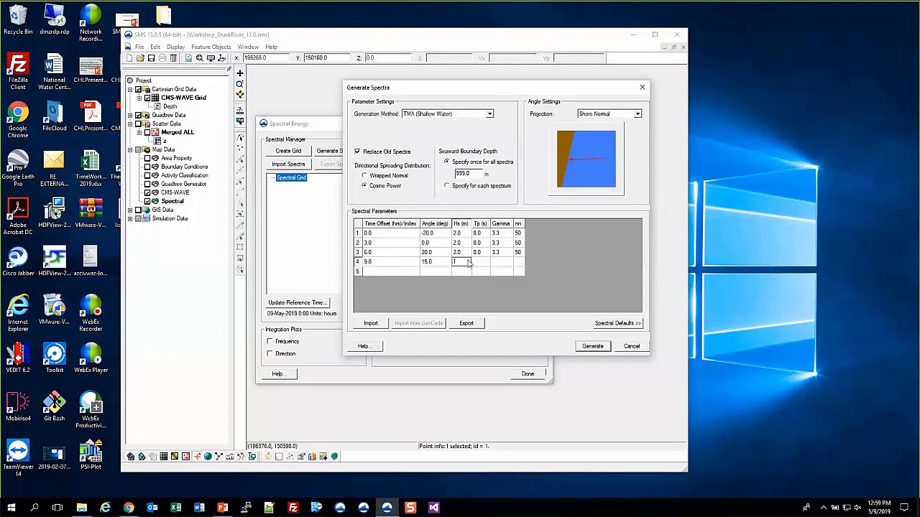
pyautogui.click(480, 263)
pyautogui.write('10')
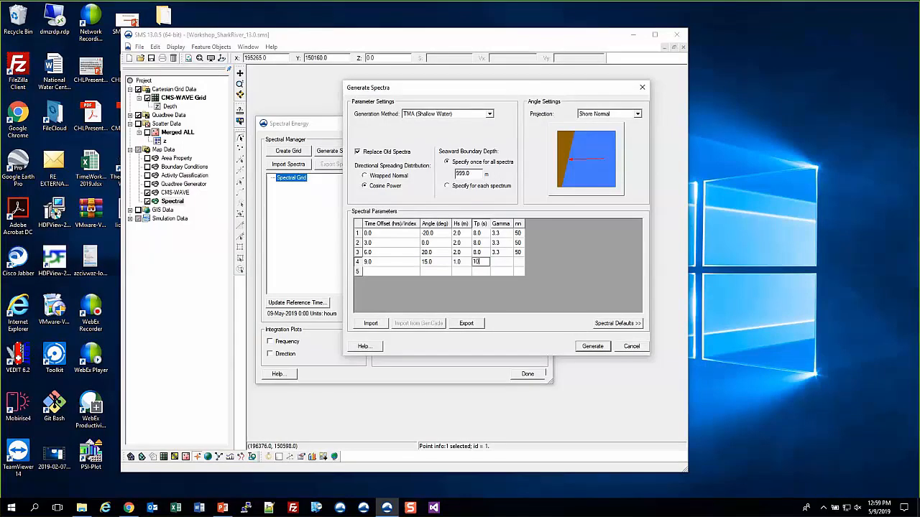
pyautogui.press('Tab')
pyautogui.click(518, 263)
pyautogui.write('50')
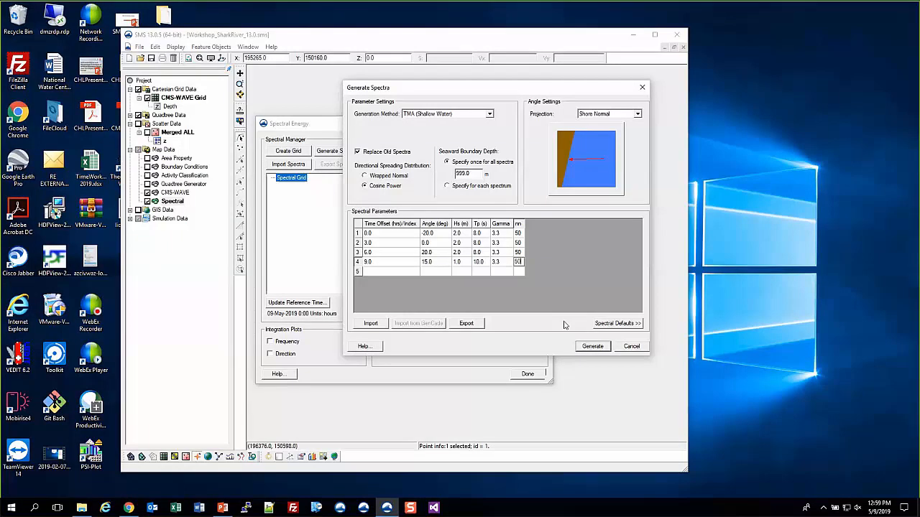
# Set the seaward boundary depth for all spectra to 20 m and generate the spectra.
pyautogui.click(575, 294)
pyautogui.moveTo(472, 170); pyautogui.dragTo(431, 178)
pyautogui.write('20')
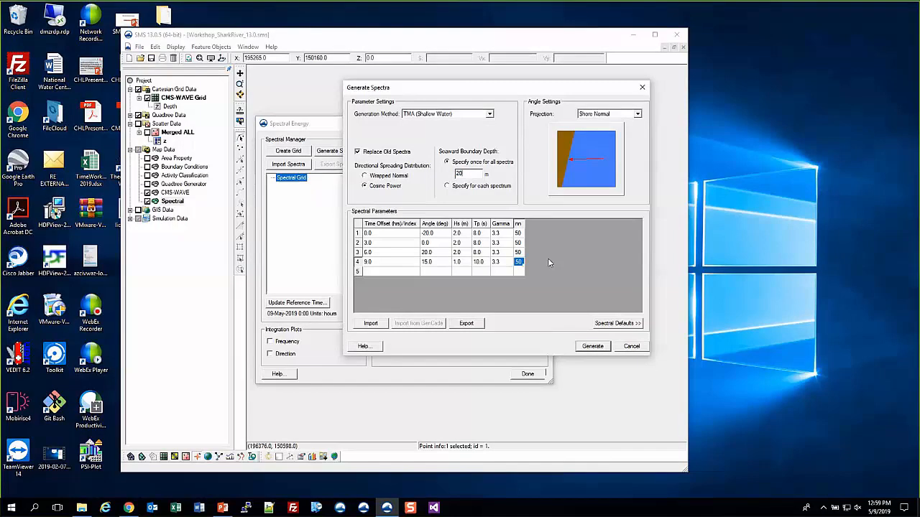
pyautogui.click(592, 347)
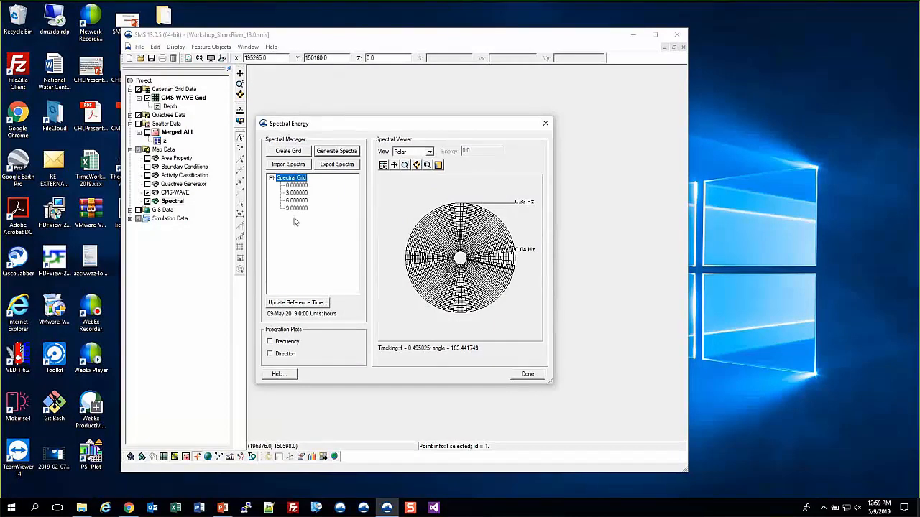
# Display the spectrum at time 0 and set its energy contour method to Color Fill.
pyautogui.click(295, 186)
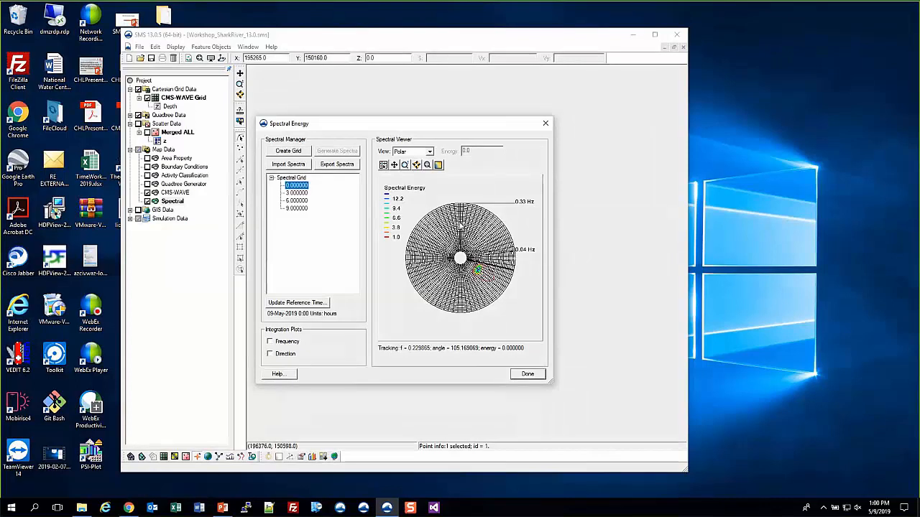
pyautogui.click(439, 165)
pyautogui.click(339, 176)
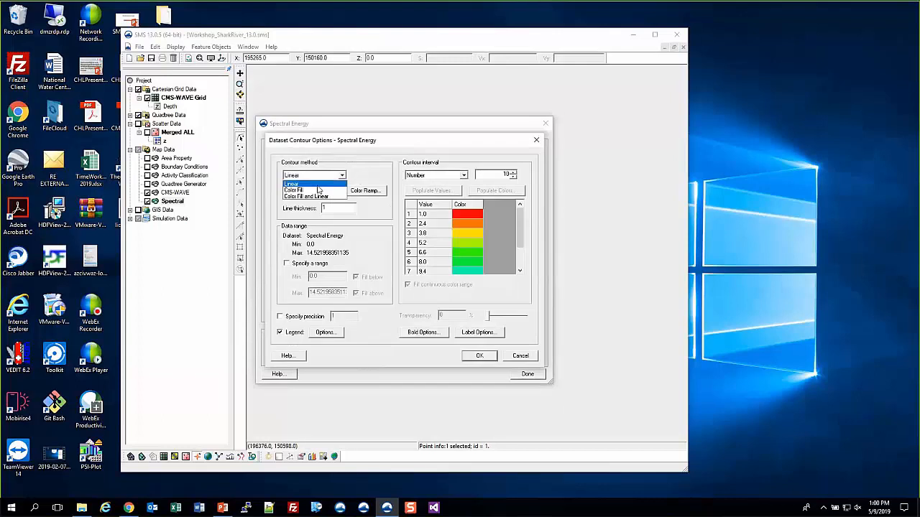
pyautogui.click(319, 189)
pyautogui.click(479, 358)
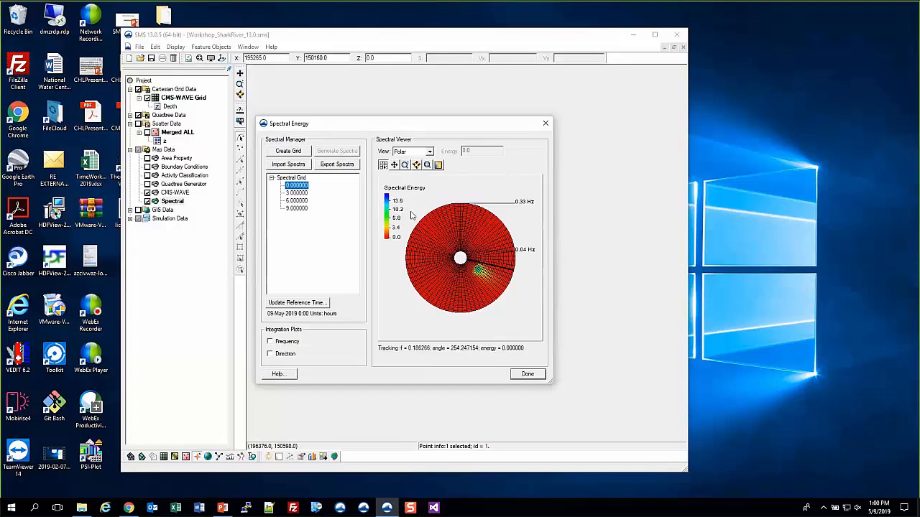
# Rotate the polar view of the time 0 spectrum and show its frequency and direction integration plots.
pyautogui.click(416, 166)
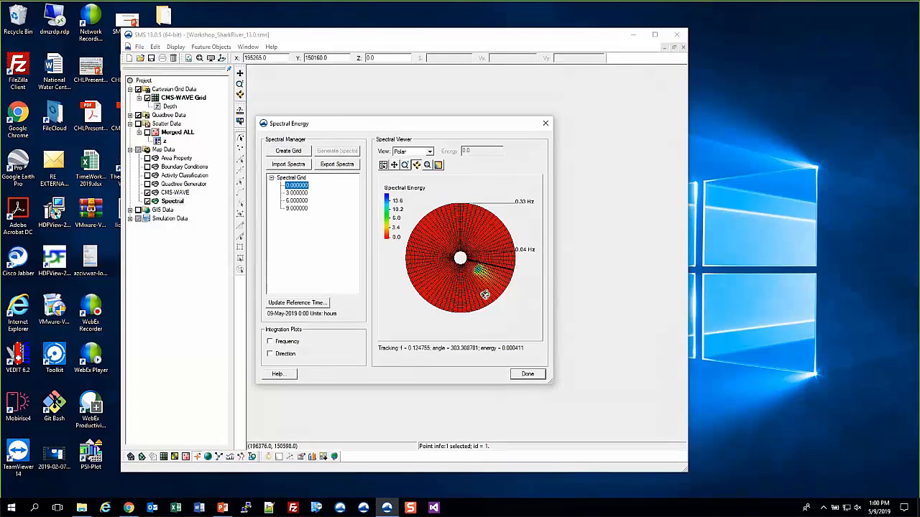
pyautogui.moveTo(486, 295)
pyautogui.mouseDown()
pyautogui.moveTo(467, 227)
pyautogui.moveTo(521, 239)
pyautogui.moveTo(576, 273)
pyautogui.moveTo(427, 264)
pyautogui.moveTo(483, 296)
pyautogui.mouseUp()
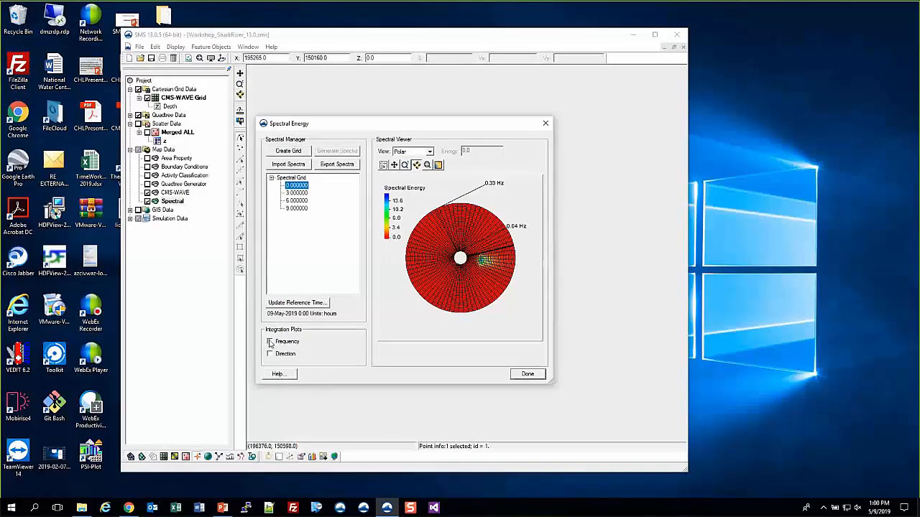
pyautogui.click(270, 343)
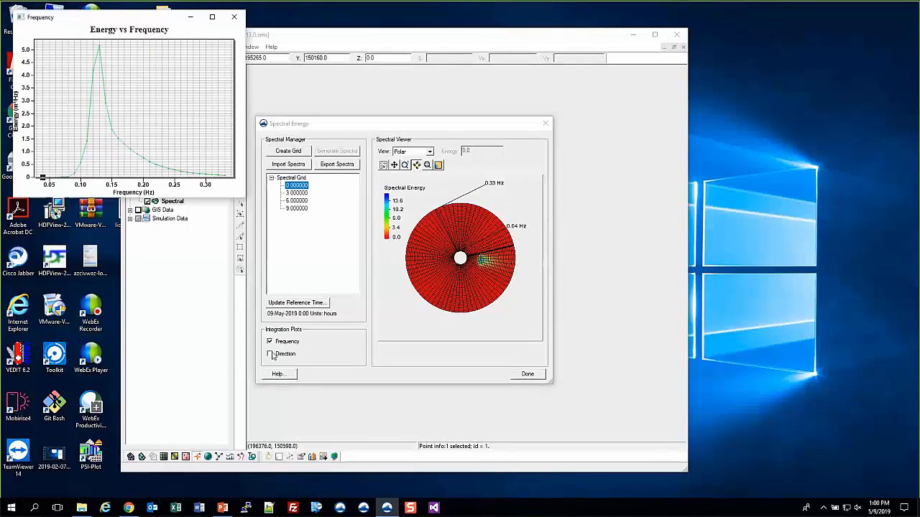
pyautogui.click(271, 355)
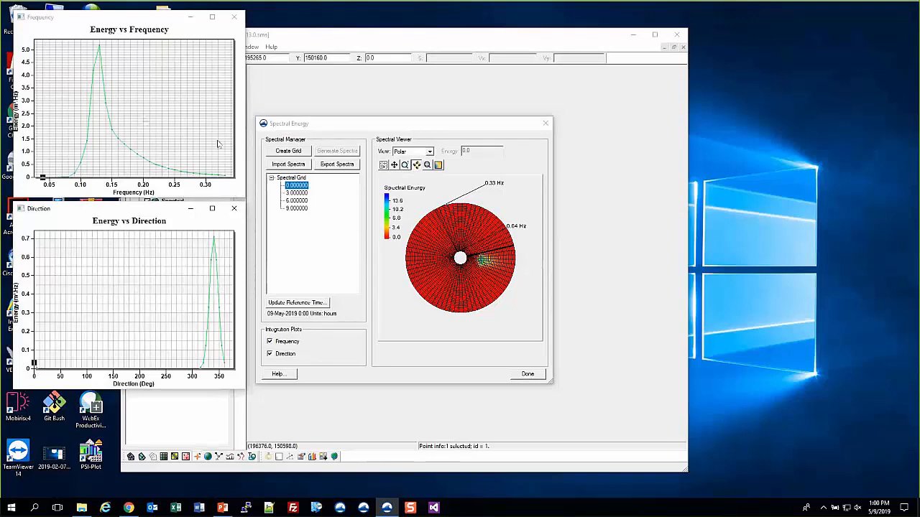
# Examine the spectra at 3, 6 and 9 hours in the integration plots and in a tilted 3D view of the polar energy surface.
pyautogui.click(295, 193)
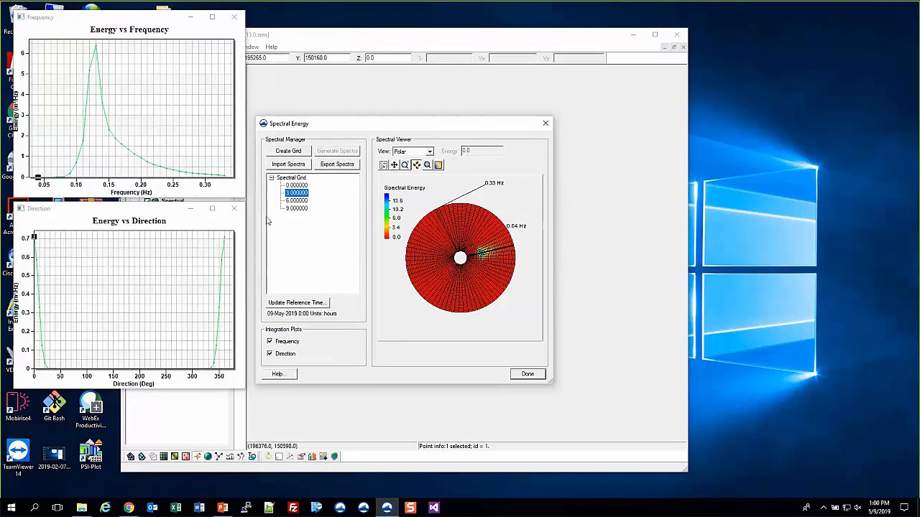
pyautogui.click(297, 201)
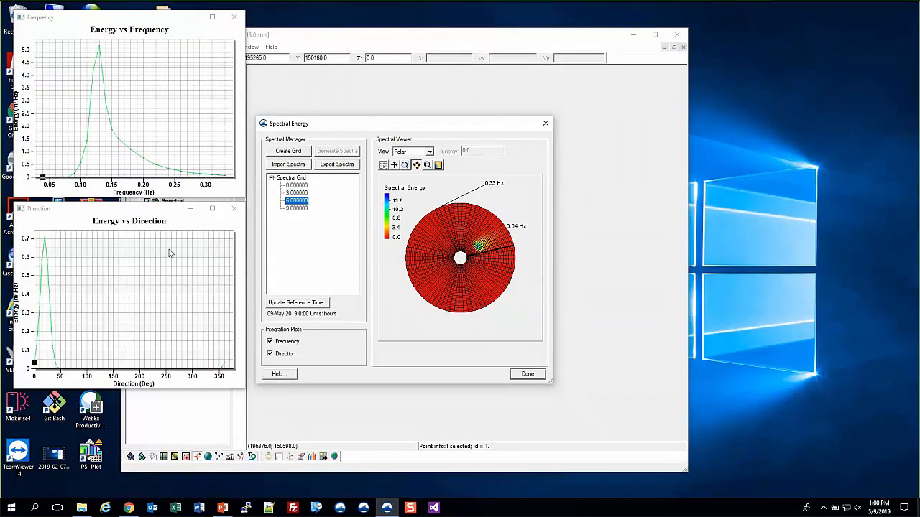
pyautogui.moveTo(460, 291); pyautogui.dragTo(451, 218)
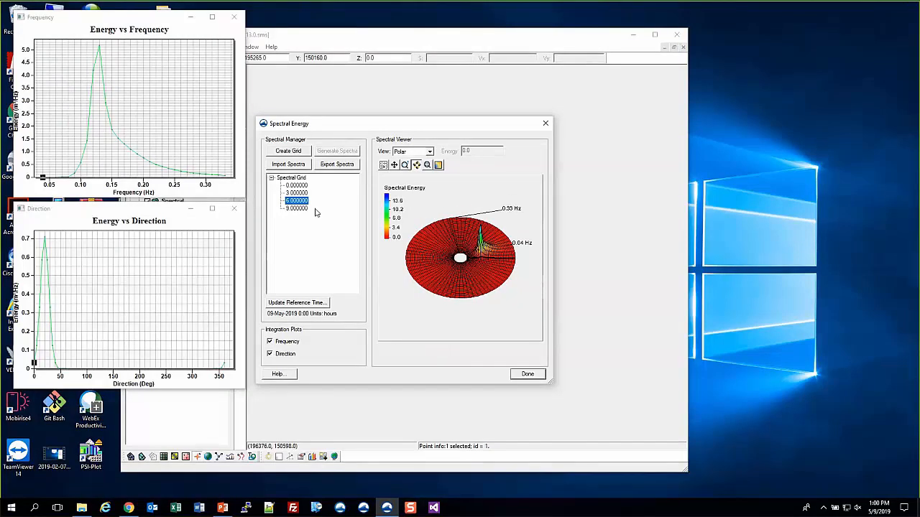
pyautogui.click(297, 201)
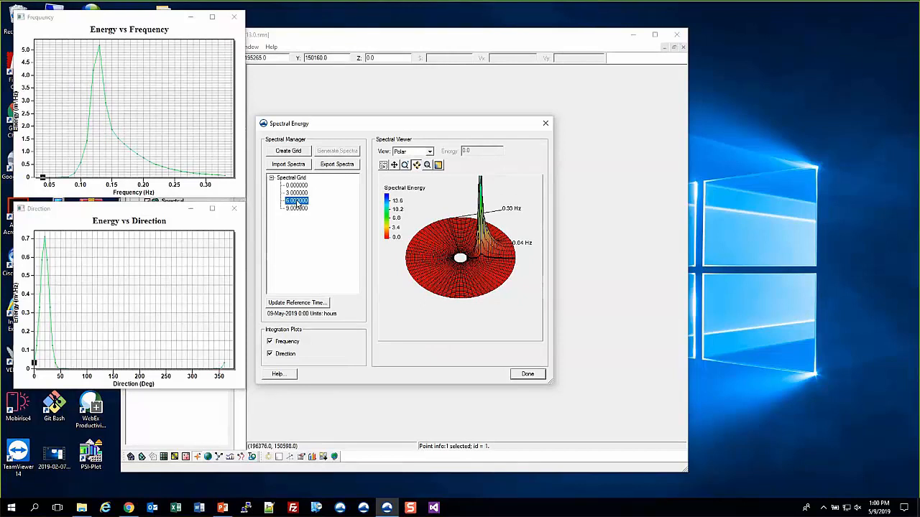
pyautogui.click(297, 208)
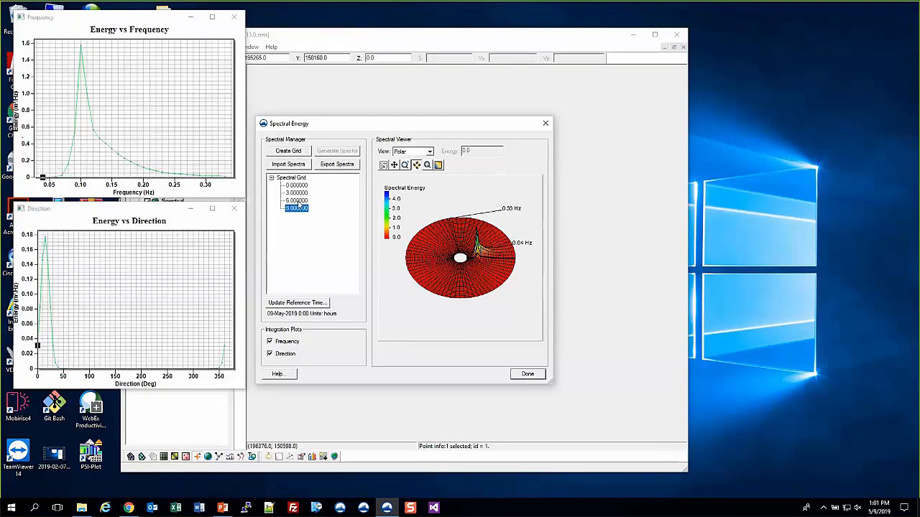
pyautogui.click(298, 202)
pyautogui.click(298, 208)
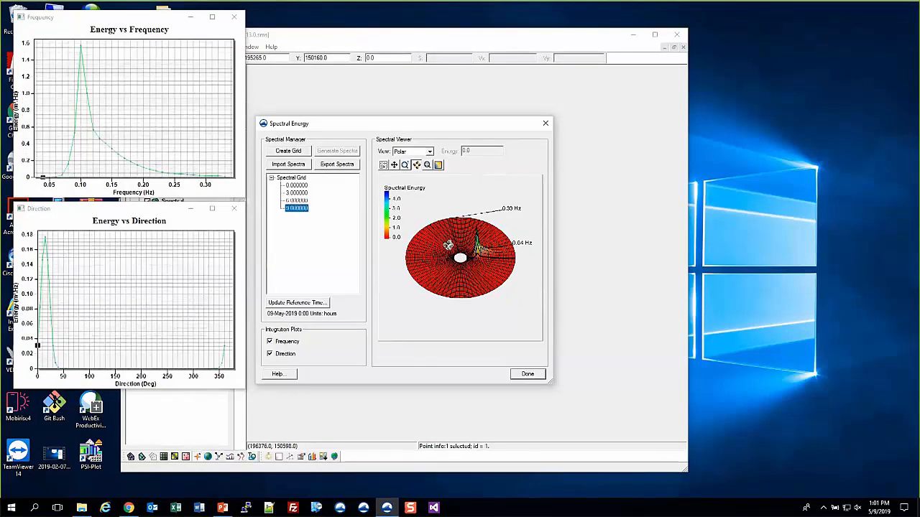
pyautogui.moveTo(448, 246); pyautogui.dragTo(443, 289)
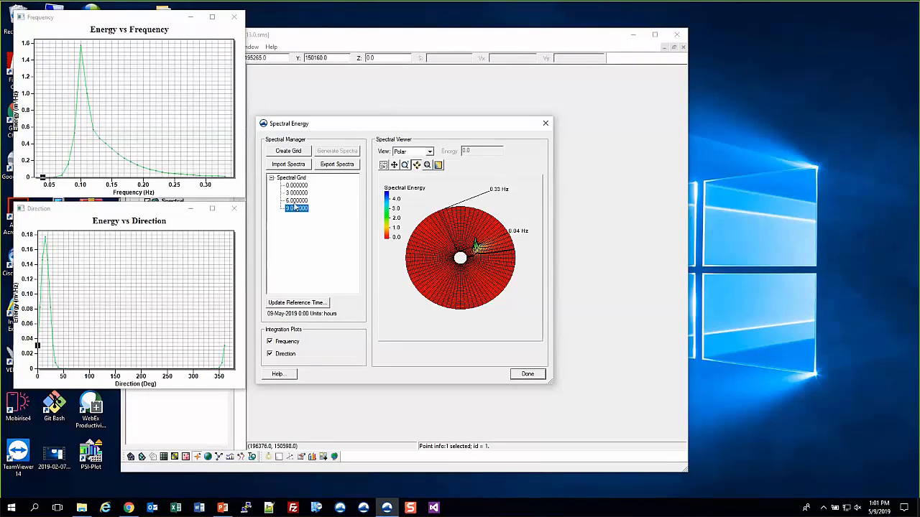
# Close the Energy vs Frequency and Energy vs Direction plots and select the Spectral Grid itself.
pyautogui.click(234, 17)
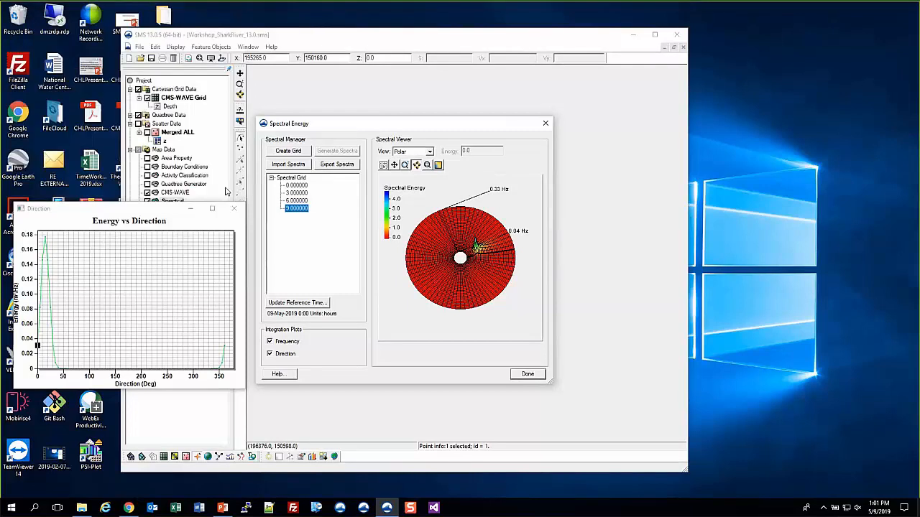
pyautogui.click(234, 209)
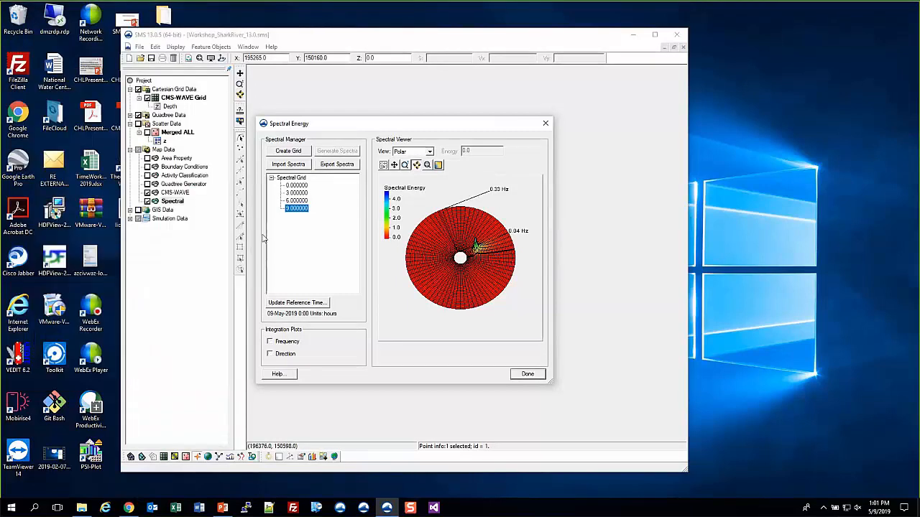
pyautogui.click(292, 177)
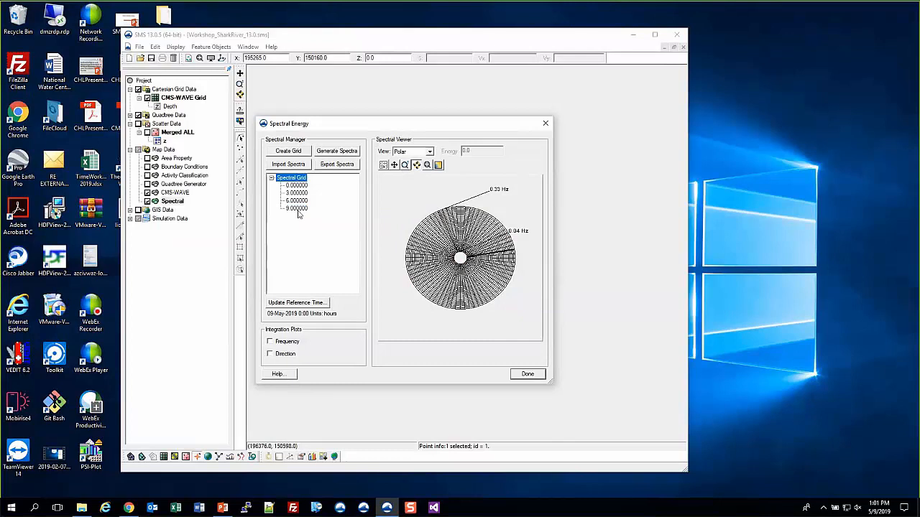
# Delete the existing Spectral Grid and set up a spectra import with the CMS-WAVE (*.eng) file type.
pyautogui.rightClick(292, 182)
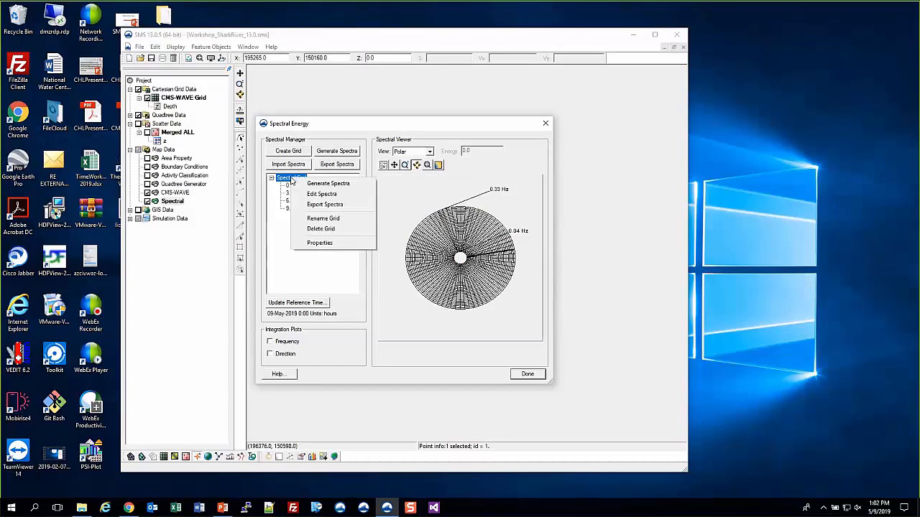
pyautogui.click(343, 231)
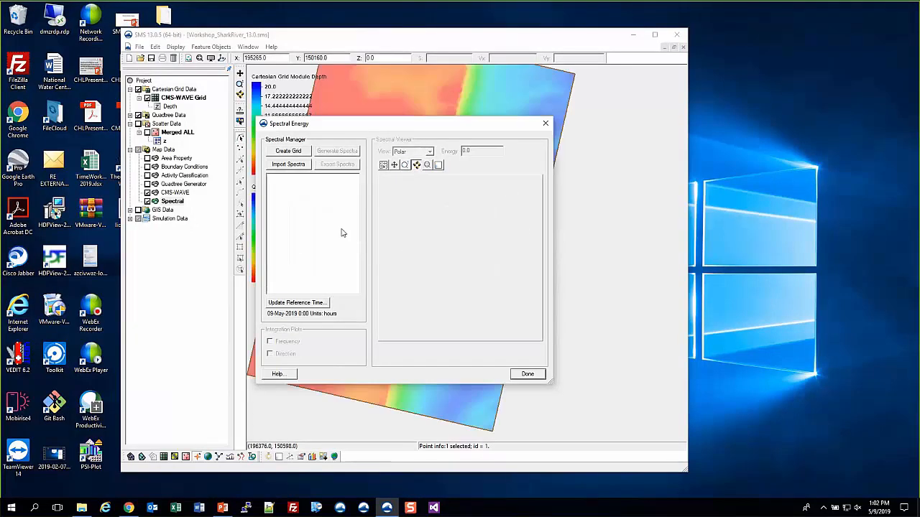
pyautogui.click(287, 165)
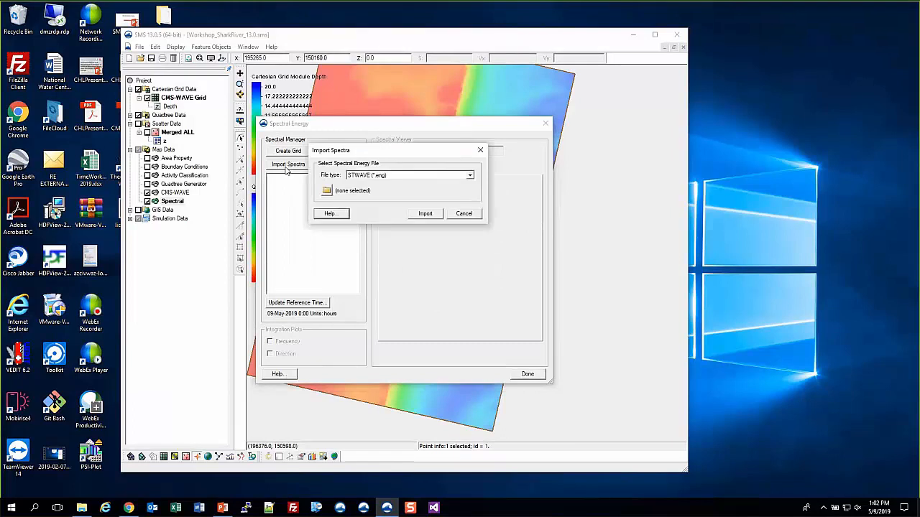
pyautogui.click(388, 178)
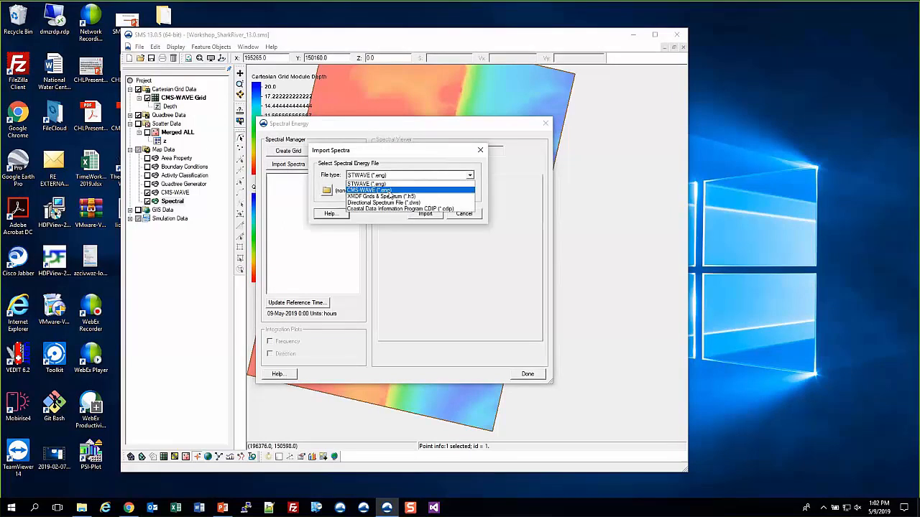
pyautogui.click(381, 191)
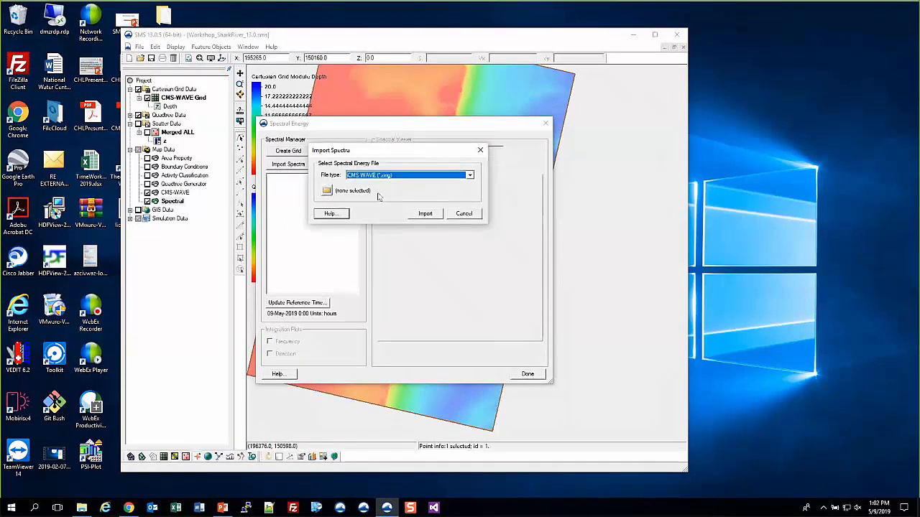
# Import WaveNet_WW3_40.18N73.79W_20130101_20130118.eng from the WaveSpectra folder with a grid angle of 167.
pyautogui.click(327, 191)
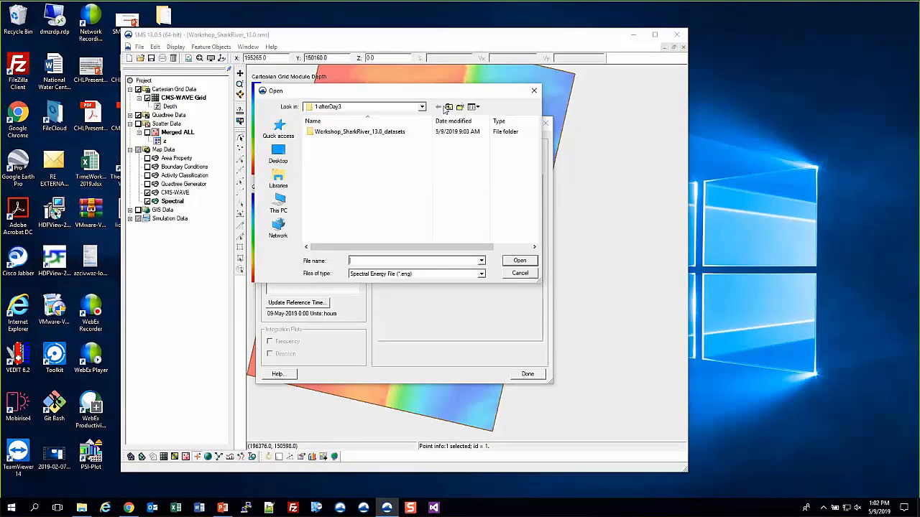
pyautogui.click(447, 107)
pyautogui.doubleClick(335, 168)
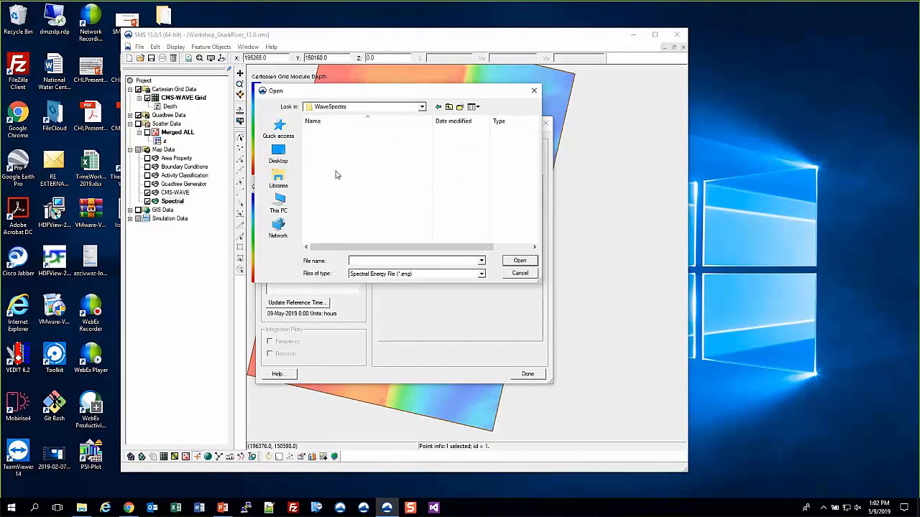
pyautogui.click(520, 262)
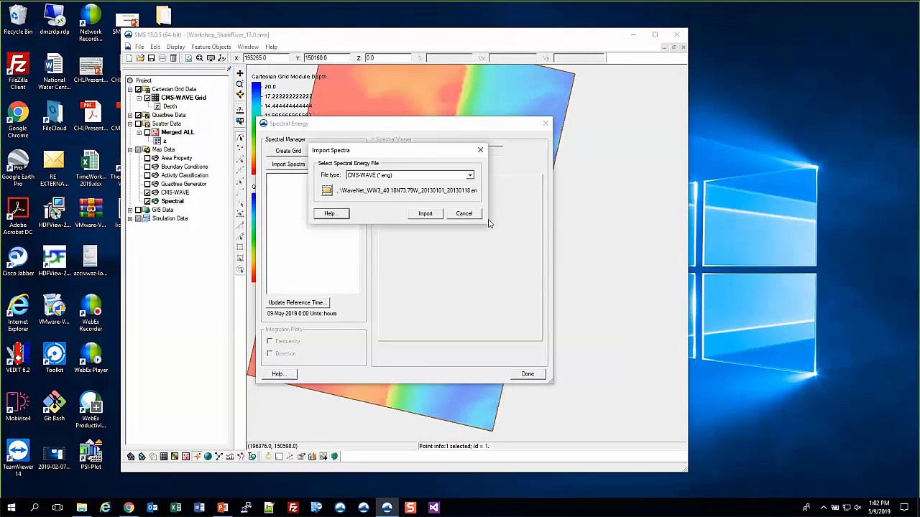
pyautogui.click(426, 214)
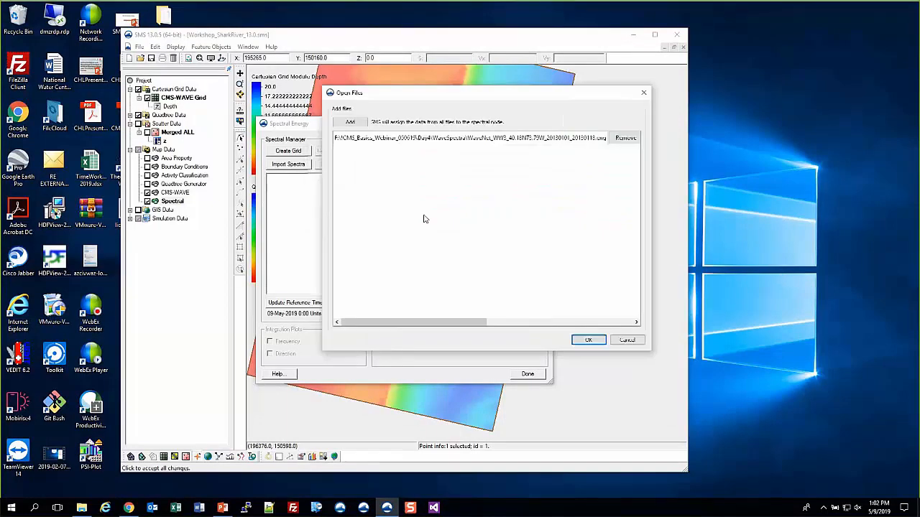
pyautogui.click(591, 343)
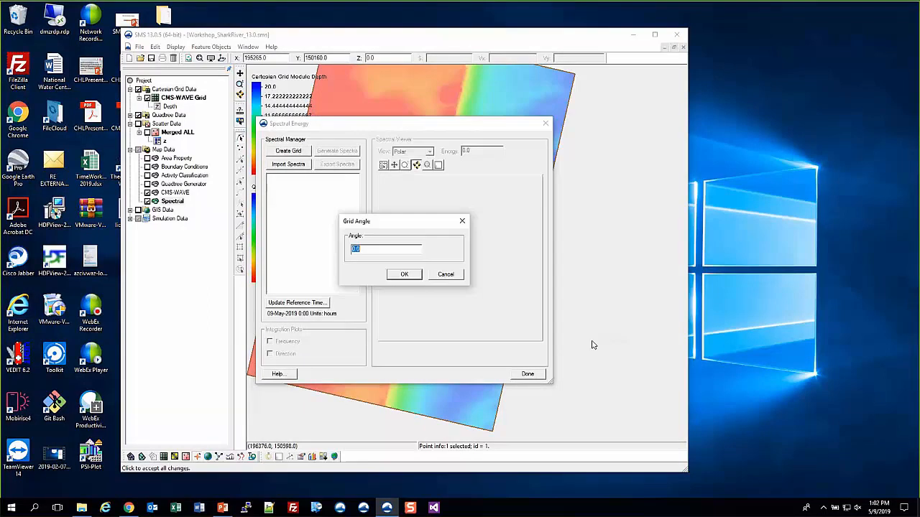
pyautogui.moveTo(379, 249); pyautogui.dragTo(305, 258)
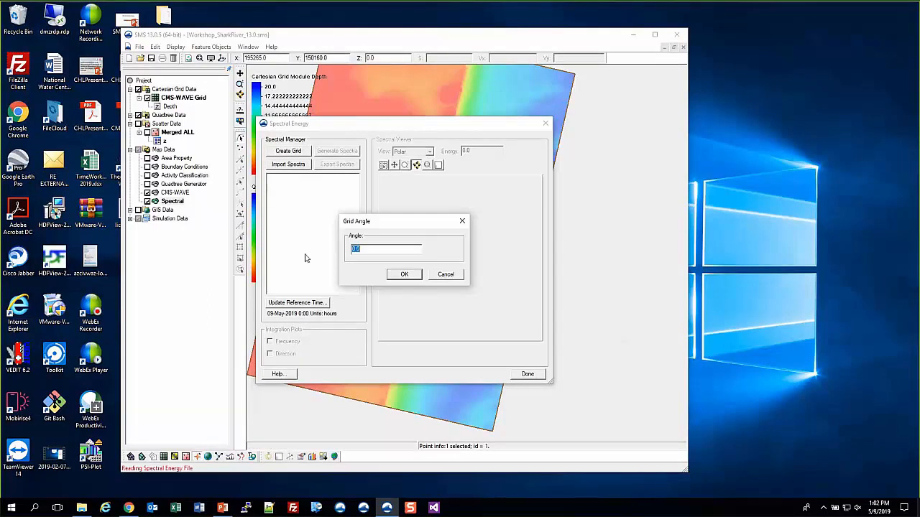
pyautogui.write('167')
pyautogui.press('Return')
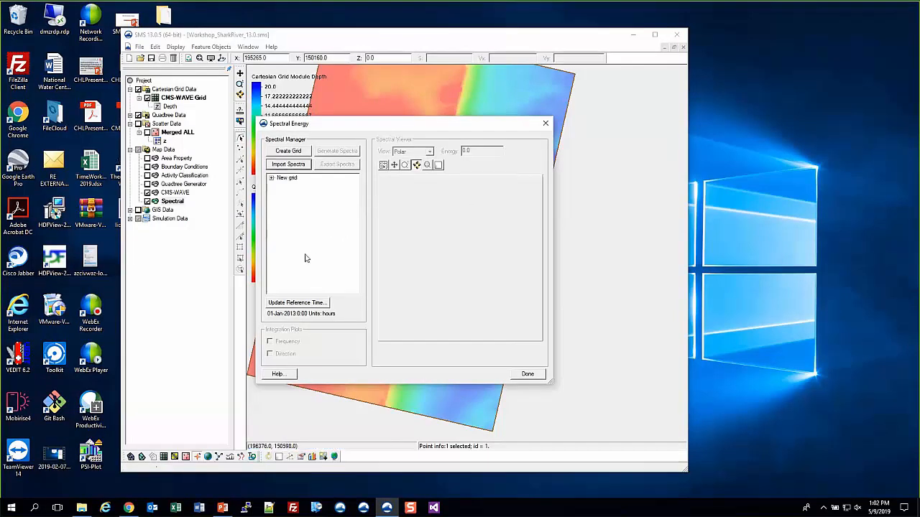
# Display the imported grid's spectrum at time 0, tilt its polar surface and check its contour options.
pyautogui.click(272, 178)
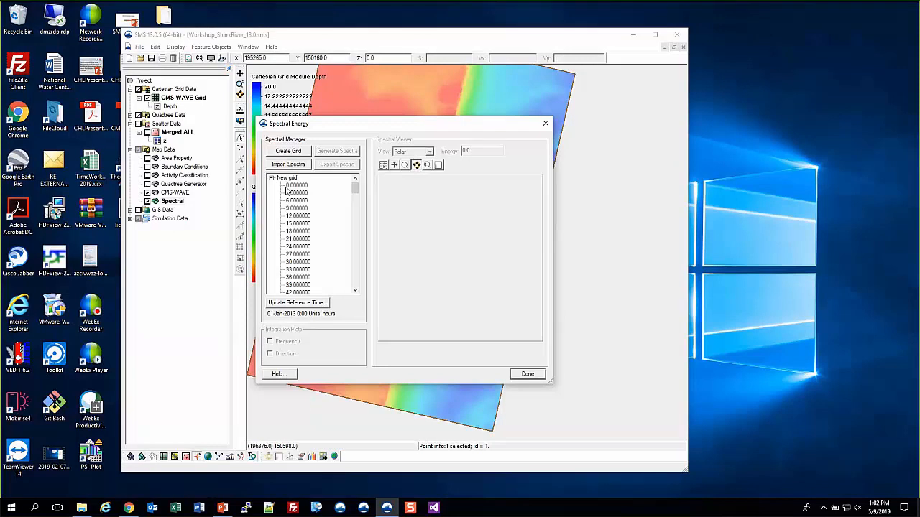
pyautogui.click(292, 186)
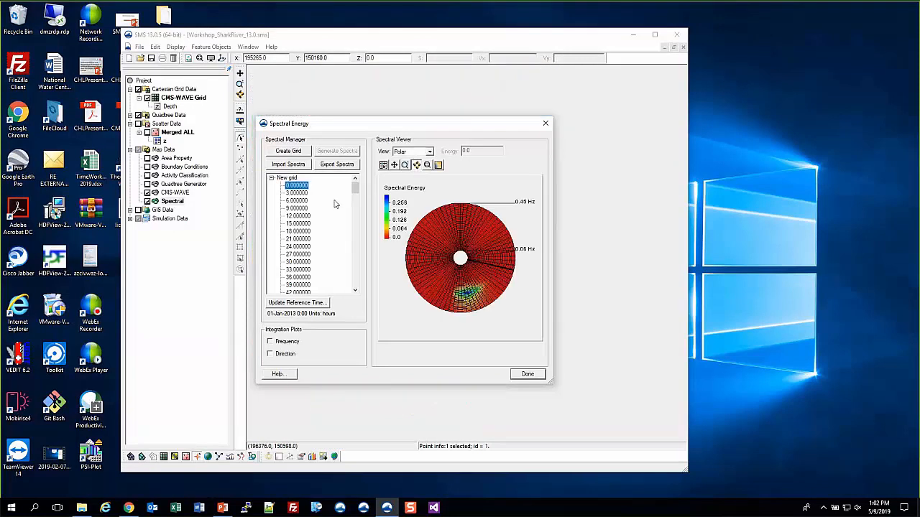
pyautogui.moveTo(355, 188)
pyautogui.mouseDown()
pyautogui.moveTo(353, 298)
pyautogui.moveTo(352, 178)
pyautogui.mouseUp()
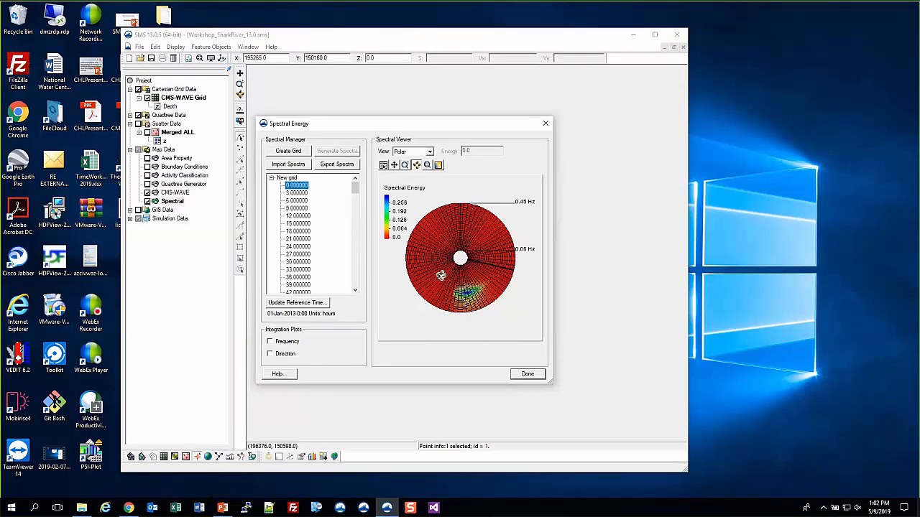
pyautogui.moveTo(445, 284); pyautogui.dragTo(475, 292)
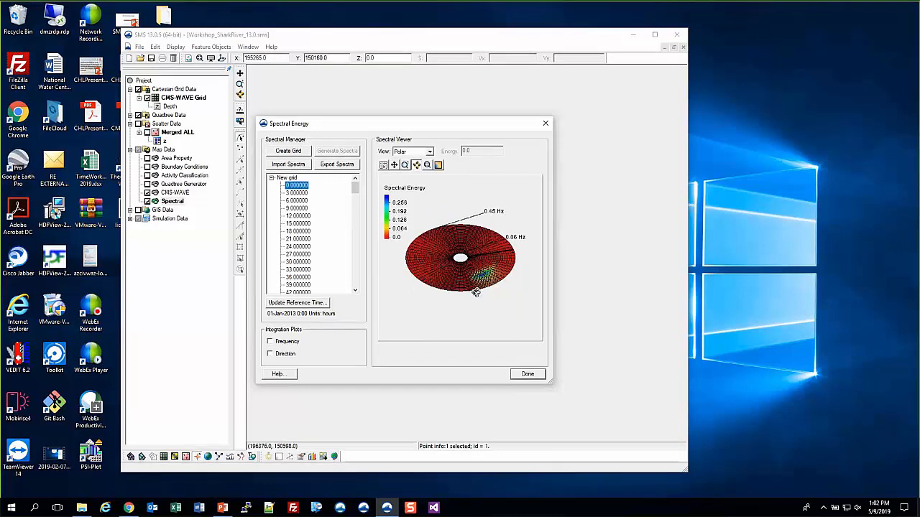
pyautogui.click(438, 166)
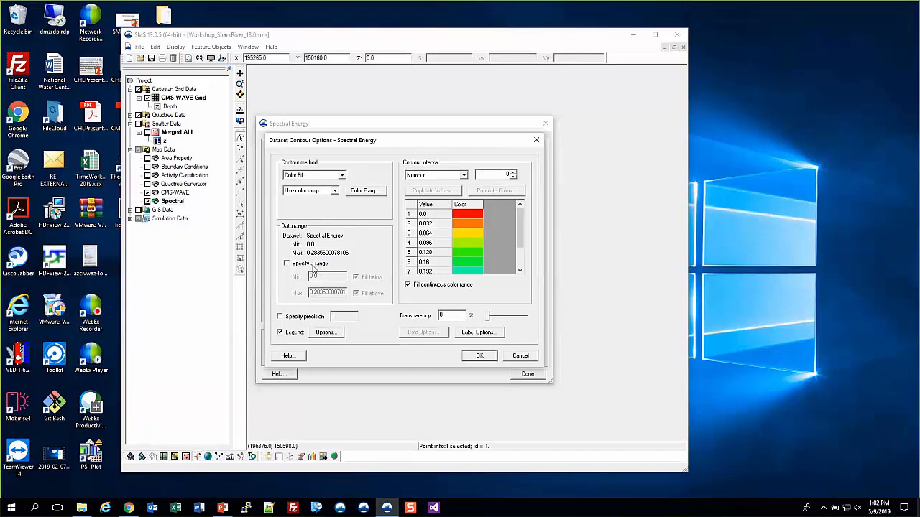
pyautogui.click(479, 358)
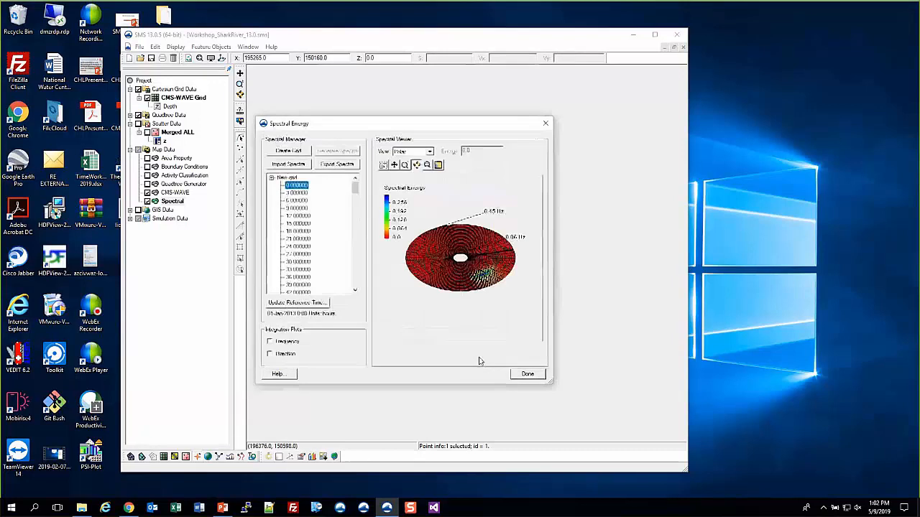
# Examine the imported spectra at various times from 3 to 93 hours in the tilted polar view.
pyautogui.click(297, 193)
pyautogui.click(294, 202)
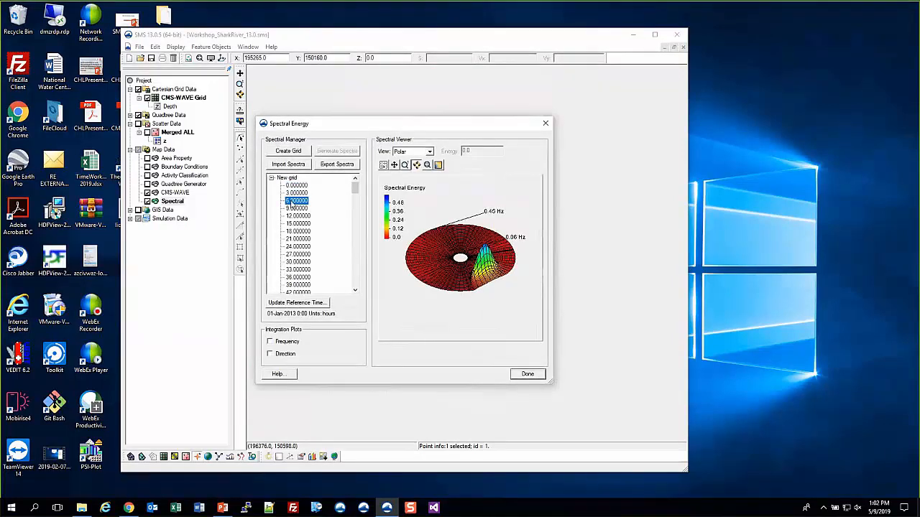
pyautogui.click(297, 216)
pyautogui.click(298, 253)
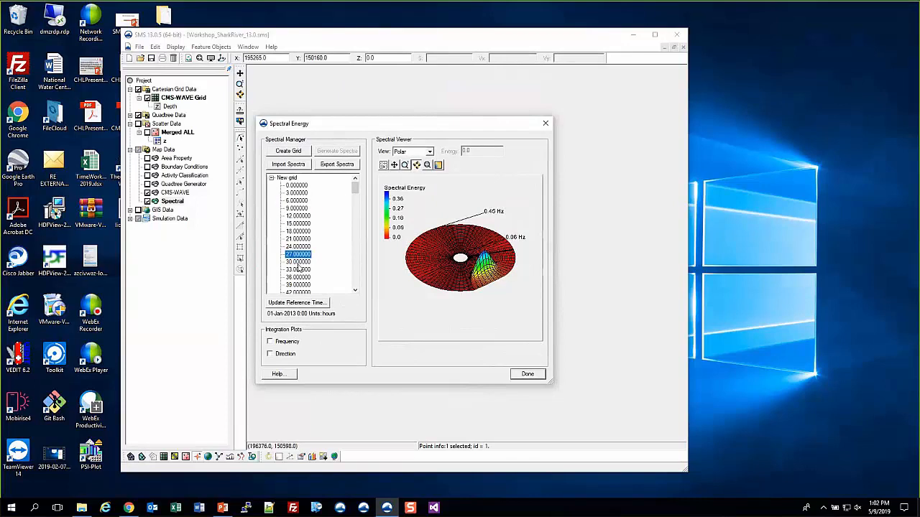
pyautogui.scroll(-3, 298, 268)
pyautogui.click(298, 285)
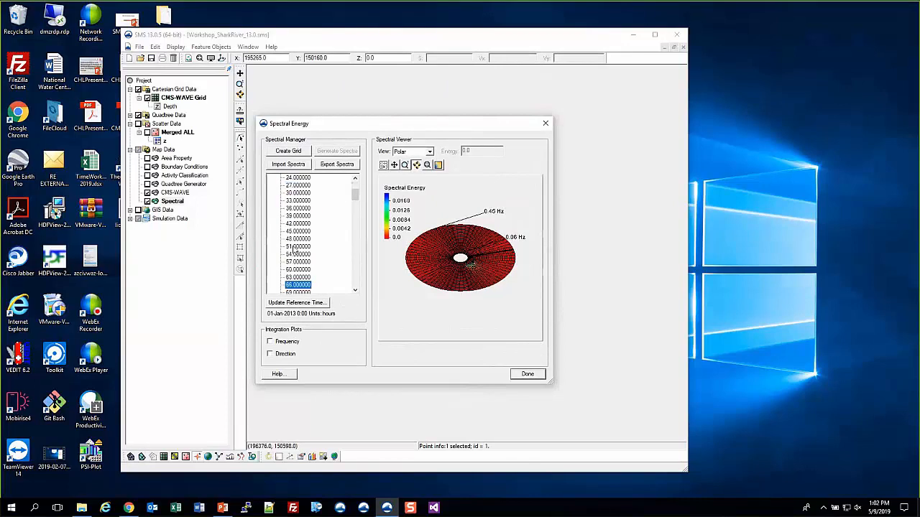
pyautogui.click(296, 246)
pyautogui.scroll(-3, 309, 260)
pyautogui.click(299, 269)
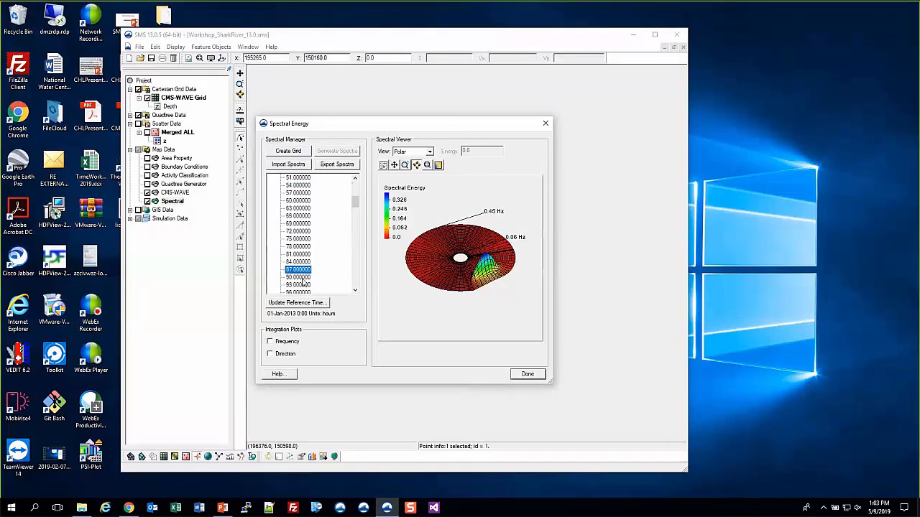
pyautogui.click(300, 277)
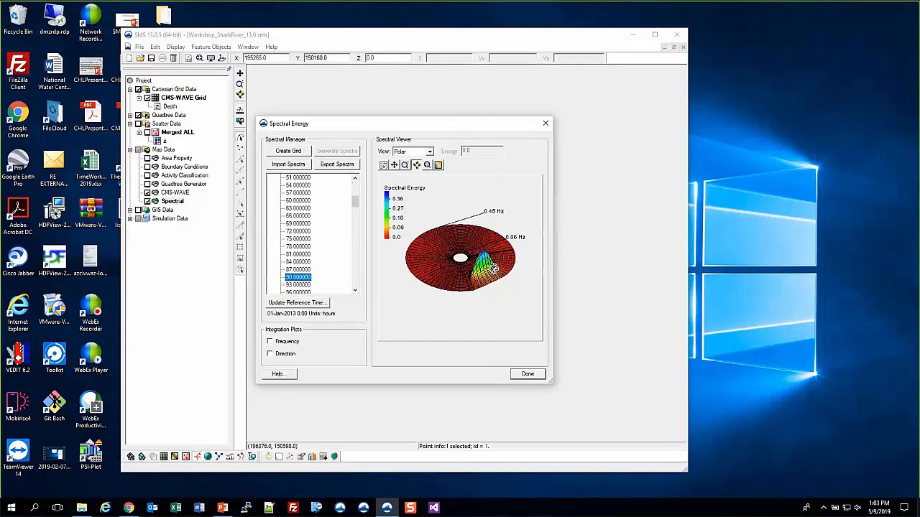
pyautogui.click(299, 285)
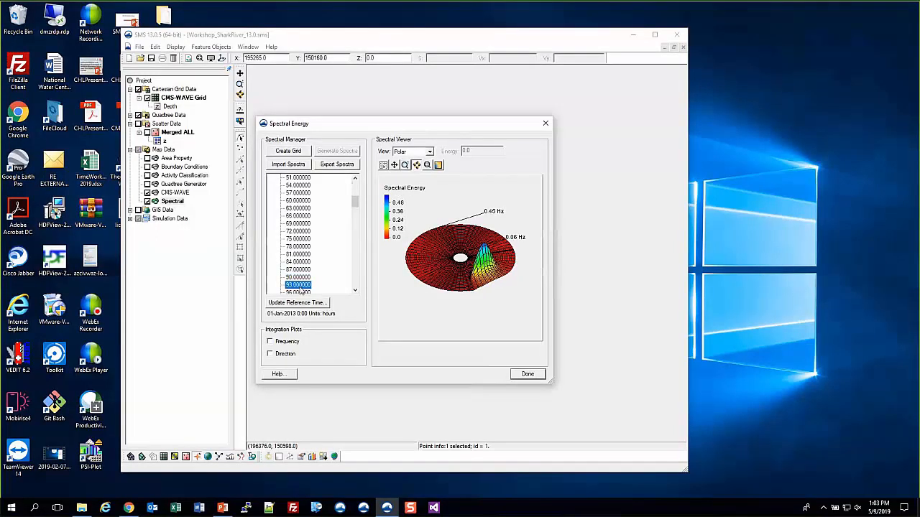
# Compare earlier spectra with the one at 84 hours, rotating its polar energy surface.
pyautogui.click(296, 238)
pyautogui.click(298, 224)
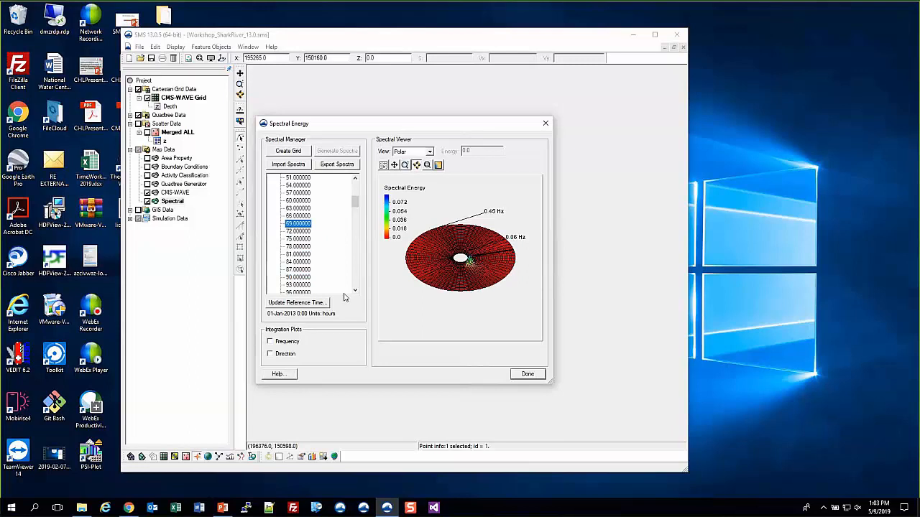
pyautogui.click(298, 207)
pyautogui.click(298, 262)
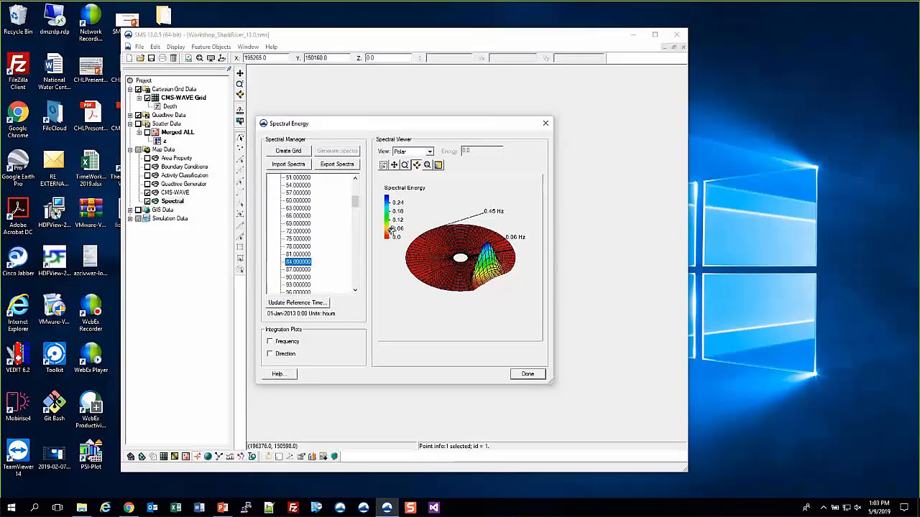
pyautogui.moveTo(390, 230); pyautogui.dragTo(492, 324)
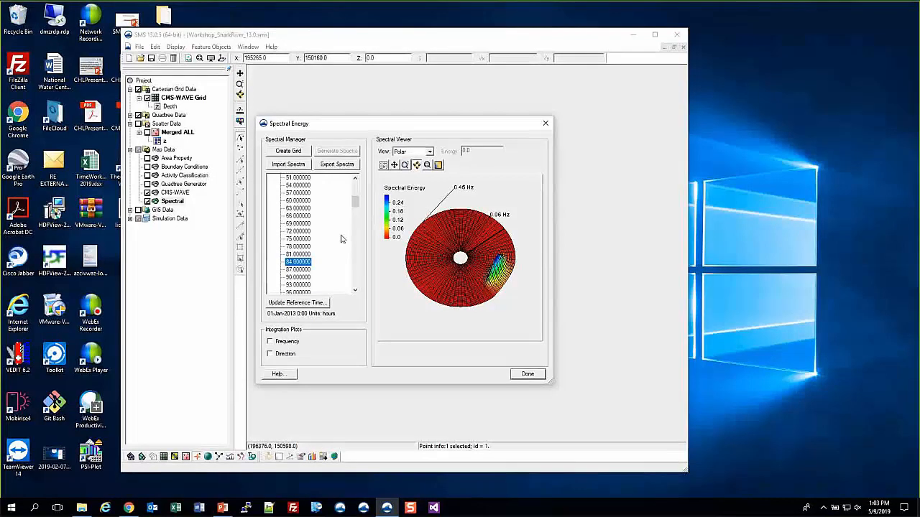
pyautogui.click(296, 238)
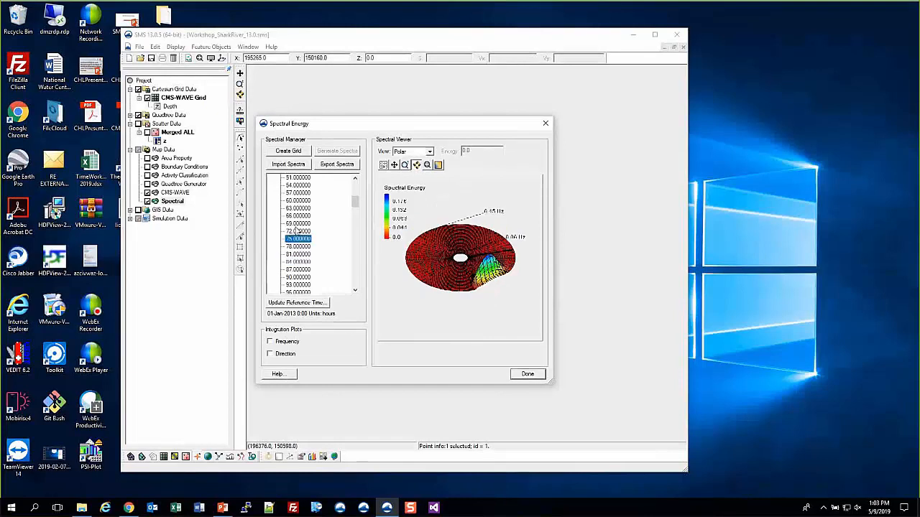
pyautogui.press('Down')
pyautogui.press('Down')
pyautogui.press('Down')
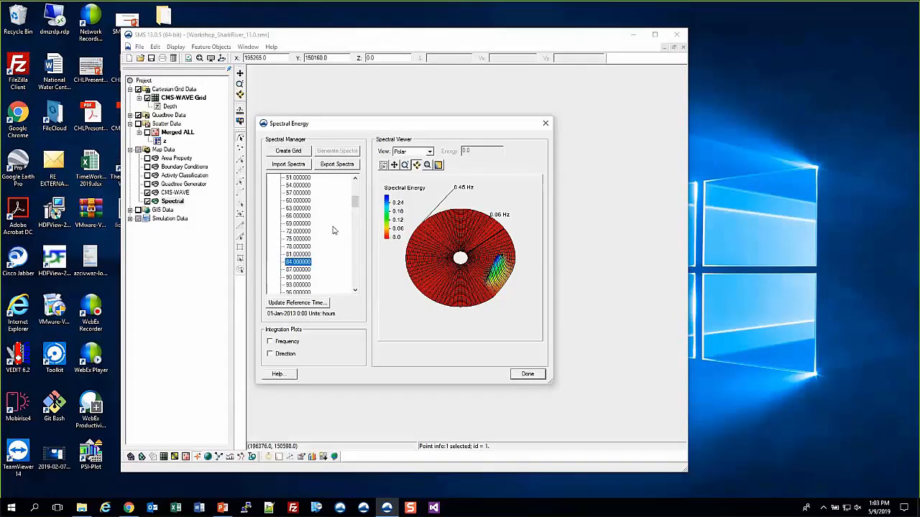
# Set the spectra reference time to 01/01/2001 12:00 AM with relative times recalculated, and finish the Spectral Energy editing.
pyautogui.click(295, 303)
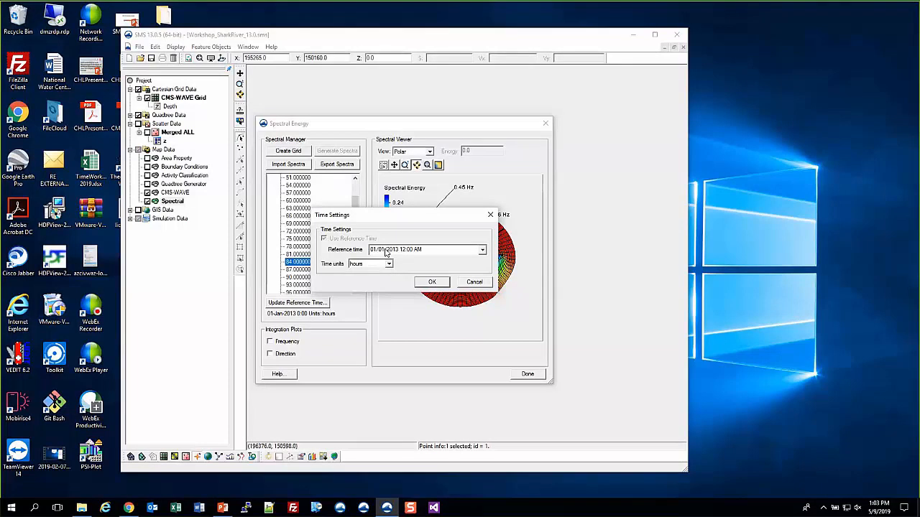
pyautogui.click(394, 251)
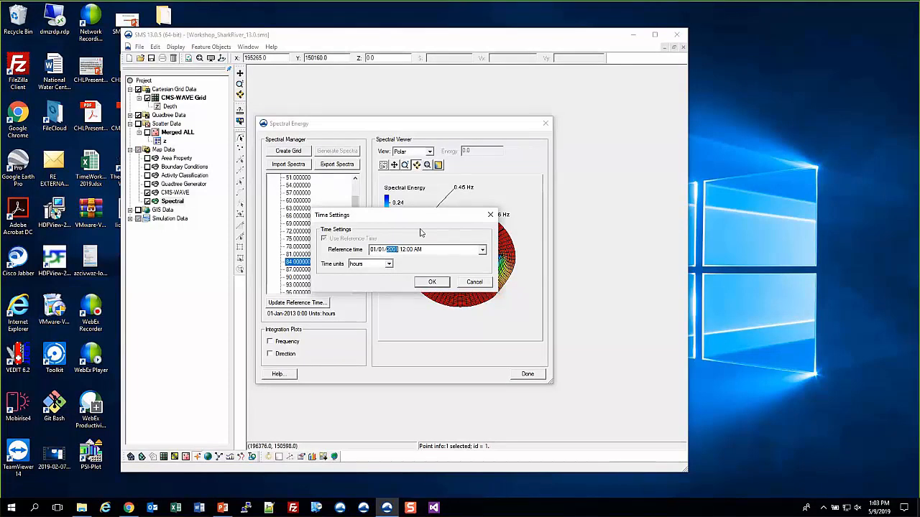
pyautogui.click(434, 282)
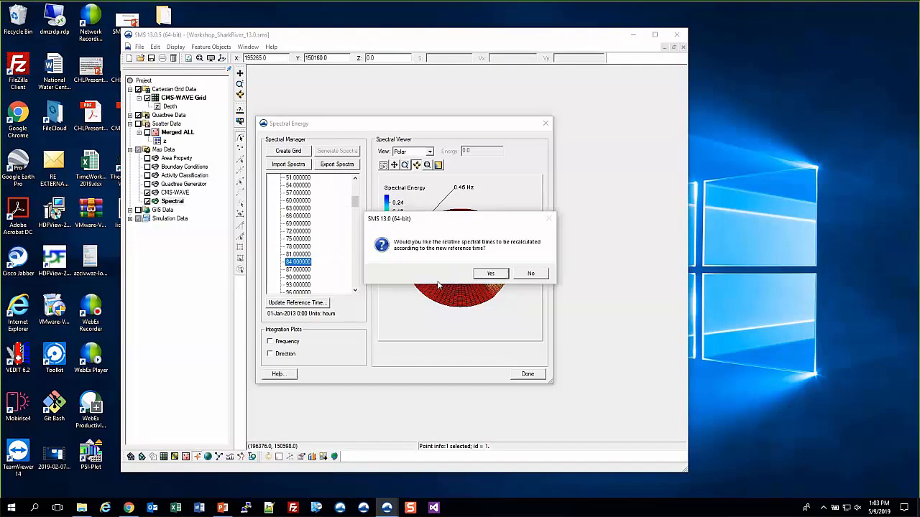
pyautogui.click(490, 273)
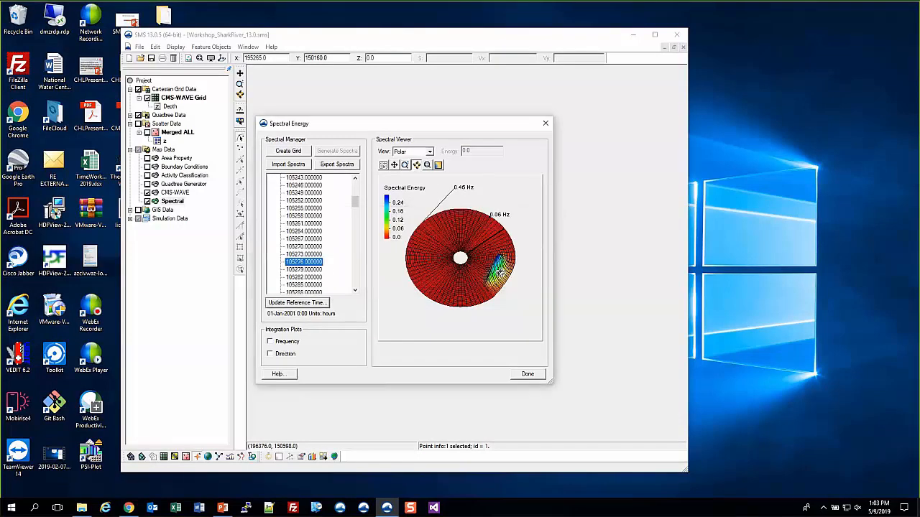
pyautogui.click(529, 375)
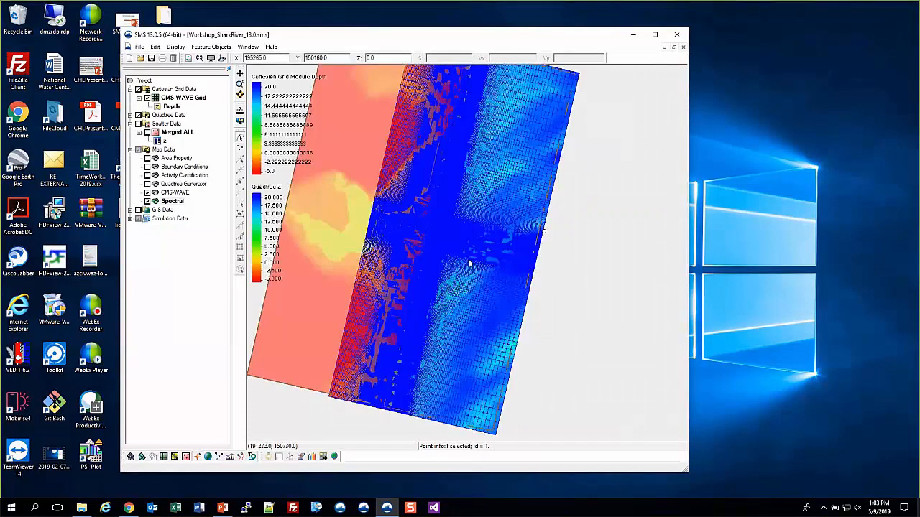
pyautogui.moveTo(468, 265); pyautogui.dragTo(513, 223)
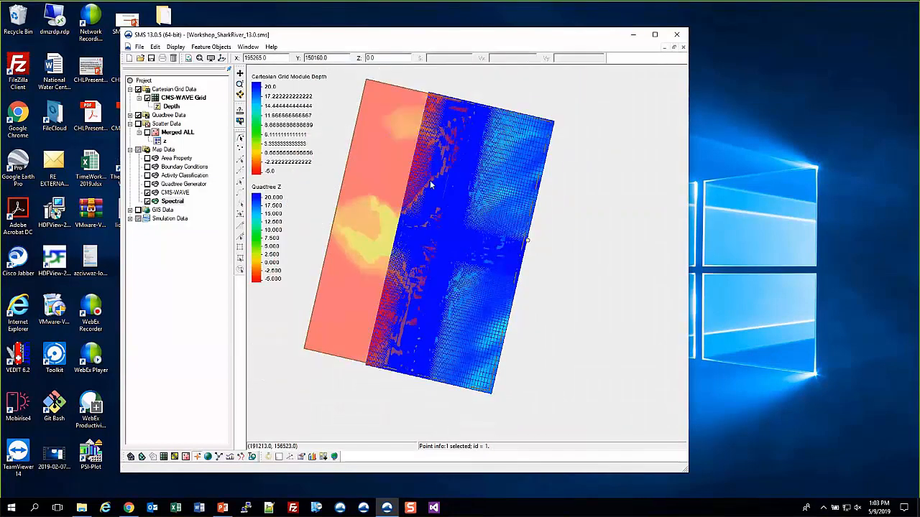
# Open the model control for the CMS-WAVE grid, choose Half plane as the spectra plane type and accept the spectral grid properties.
pyautogui.click(178, 98)
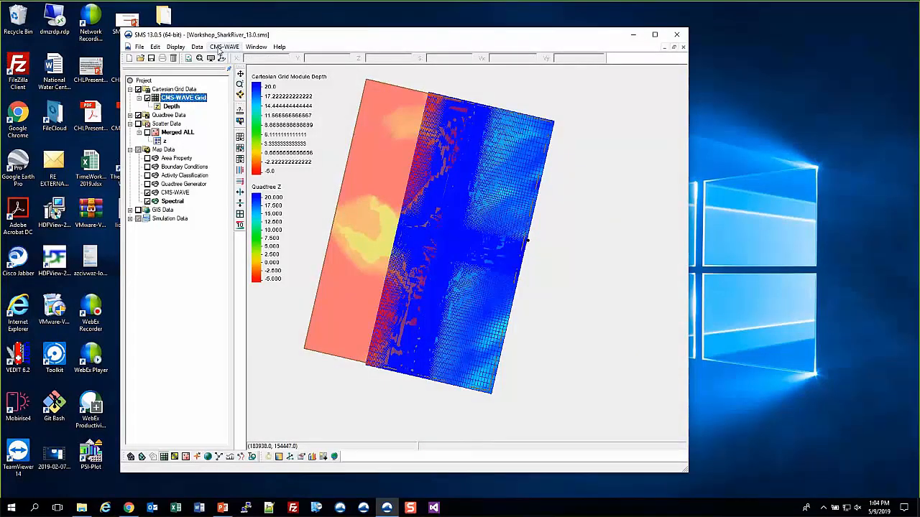
pyautogui.click(222, 47)
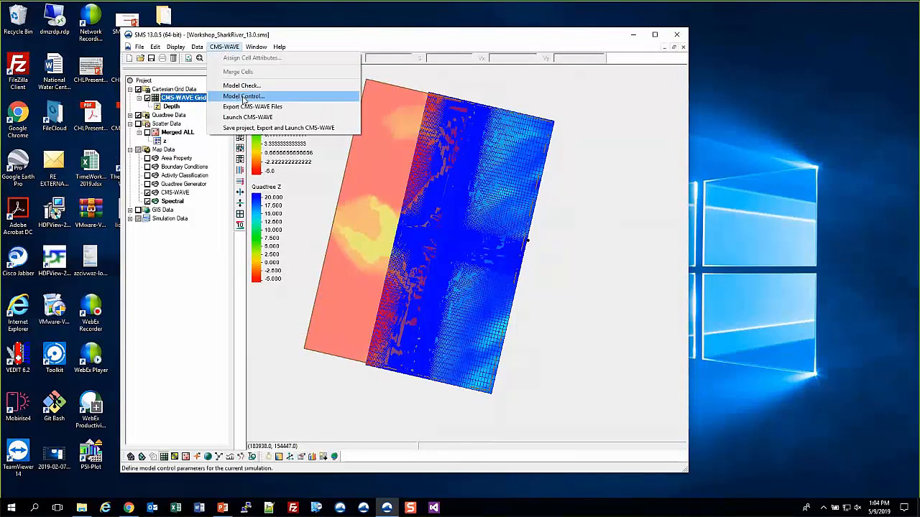
pyautogui.click(243, 96)
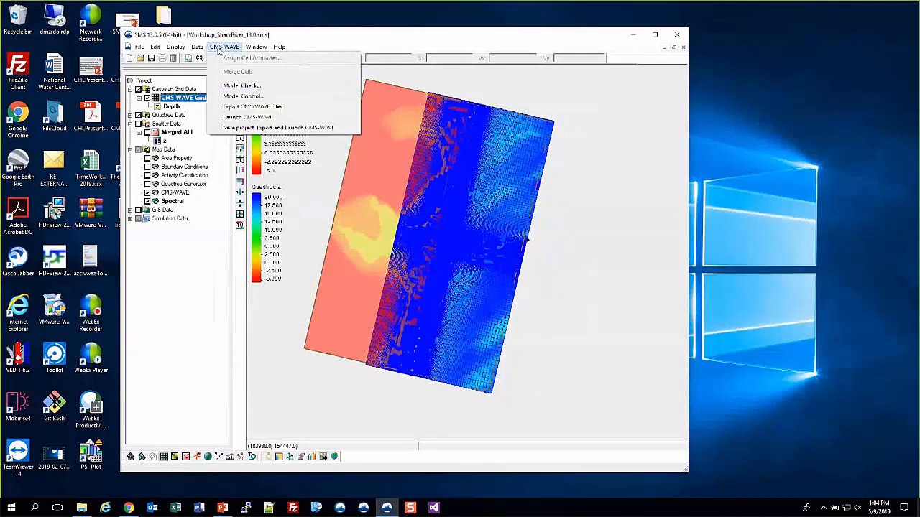
pyautogui.click(368, 170)
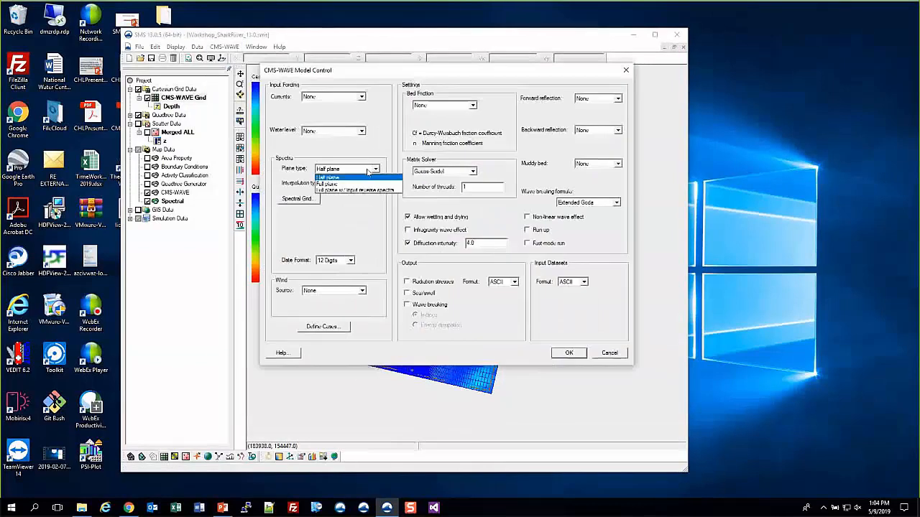
pyautogui.click(352, 179)
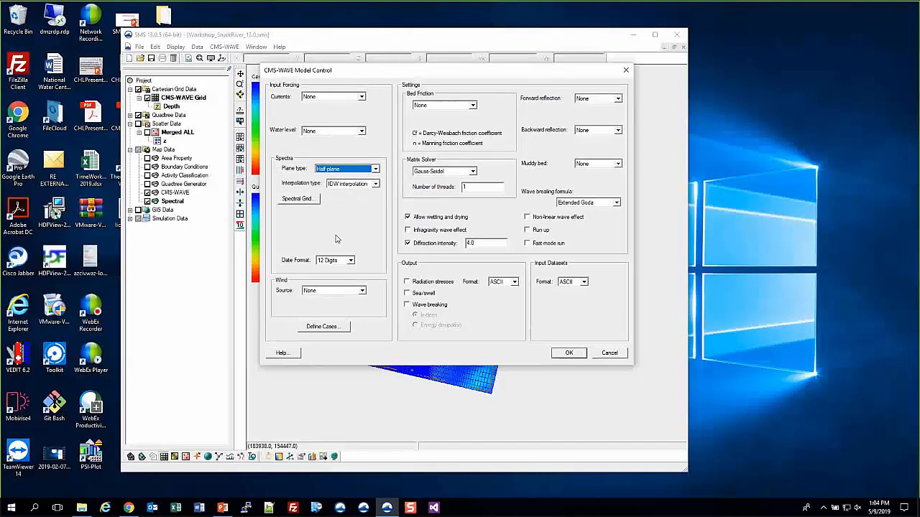
pyautogui.click(295, 200)
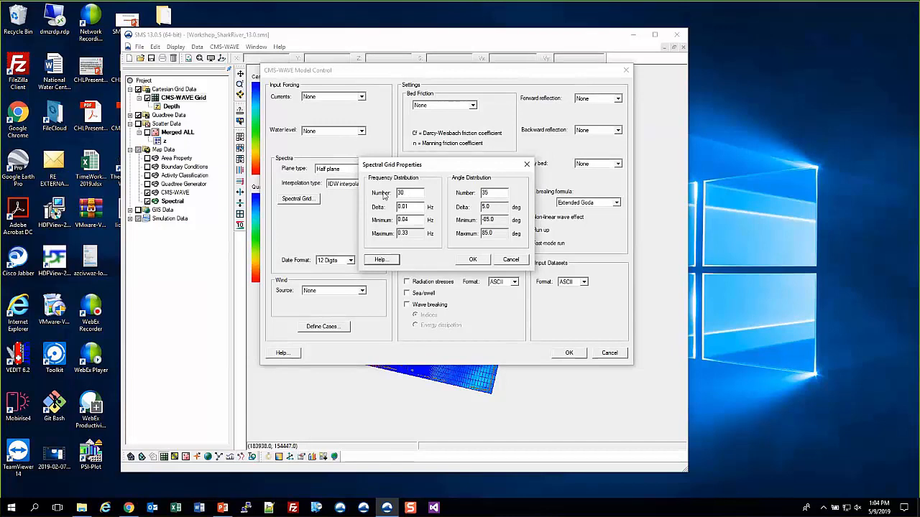
pyautogui.click(475, 259)
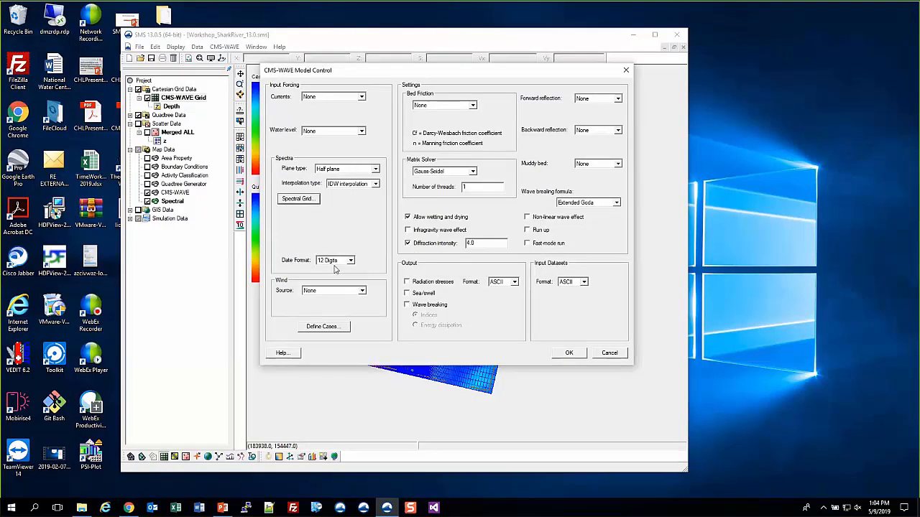
# Start defining the cases and assign the Spectral coverage as the specified spectrum source for Side 1.
pyautogui.click(321, 327)
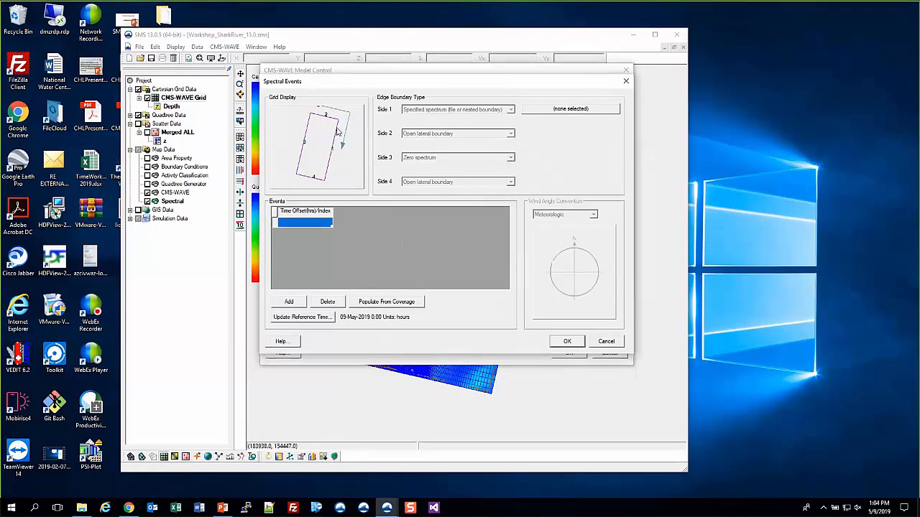
pyautogui.click(568, 110)
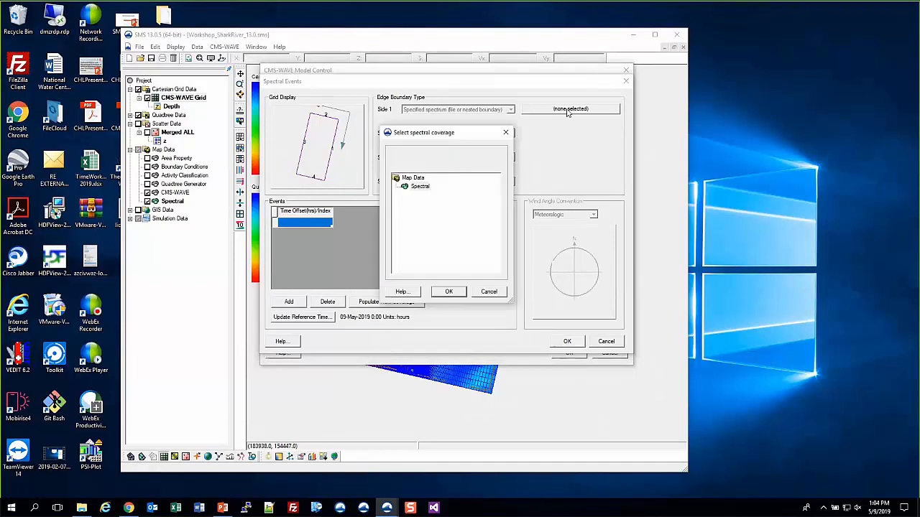
pyautogui.click(417, 187)
pyautogui.click(449, 291)
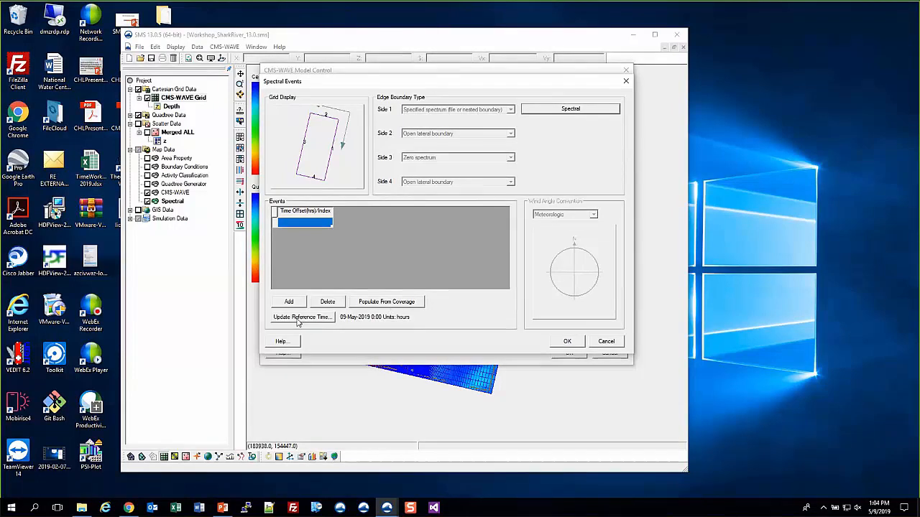
# Try populating the event list from the Spectral coverage, and delete all of the resulting time offsets.
pyautogui.click(389, 303)
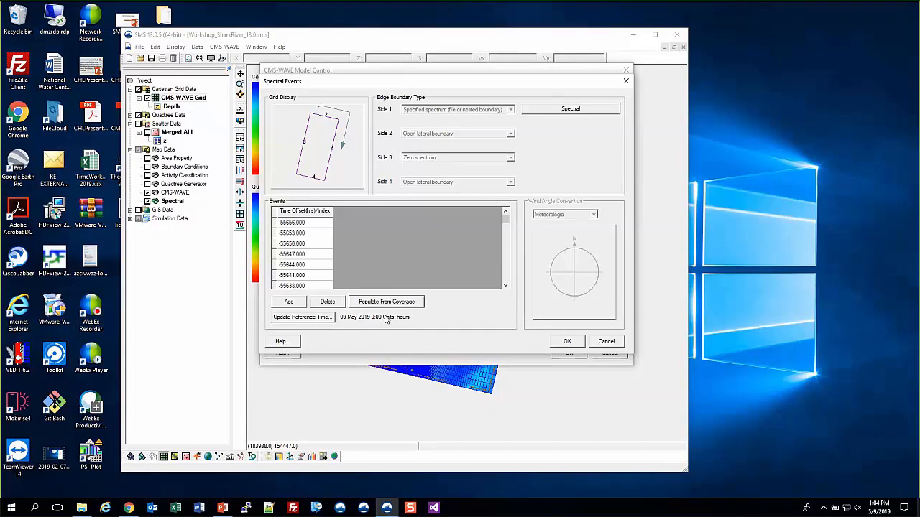
pyautogui.click(308, 319)
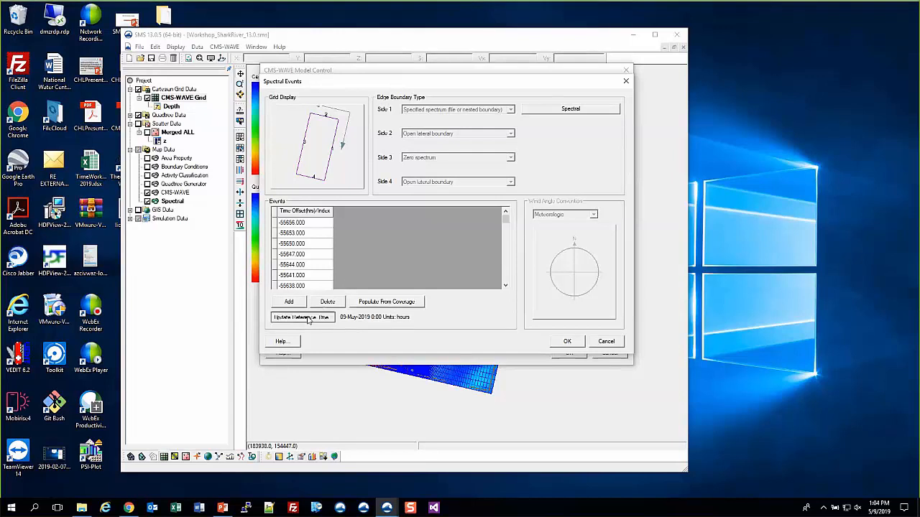
pyautogui.click(274, 211)
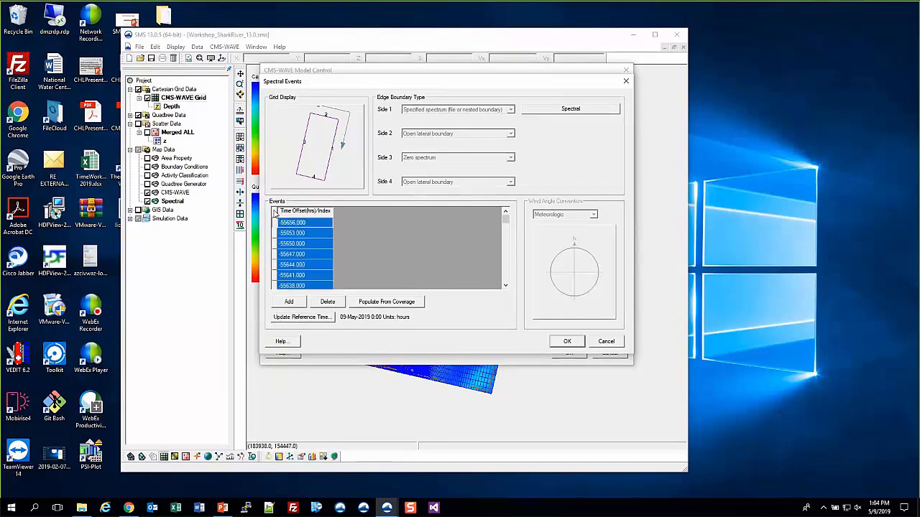
pyautogui.click(328, 302)
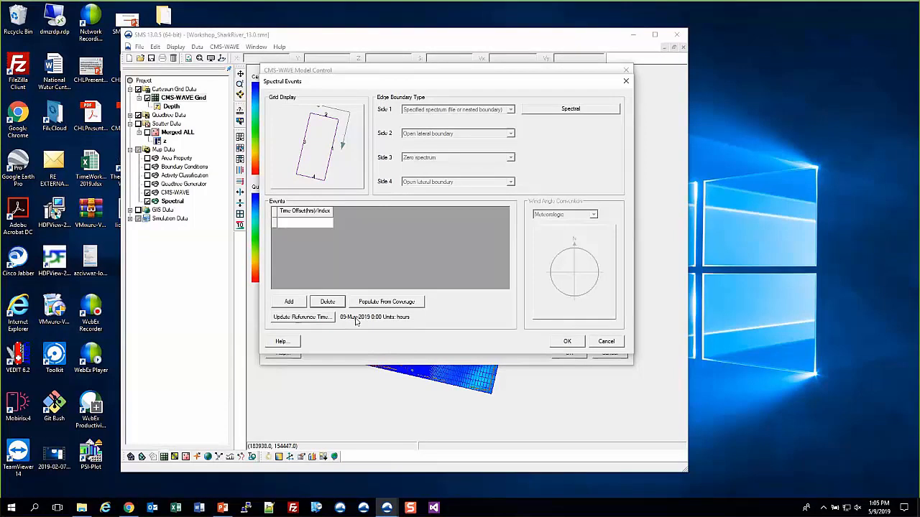
# Set the spectral events' reference time to 01/01/2001 12:00 AM and populate the events from the coverage.
pyautogui.click(296, 321)
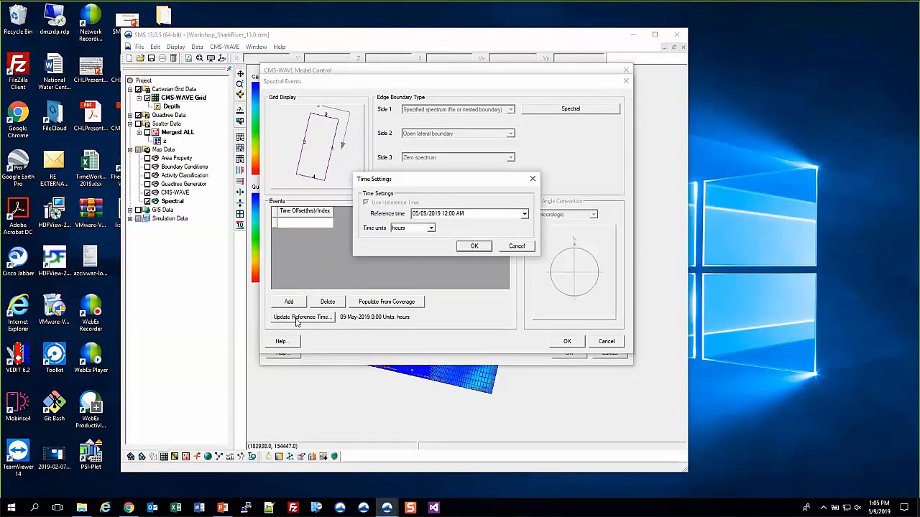
pyautogui.click(415, 216)
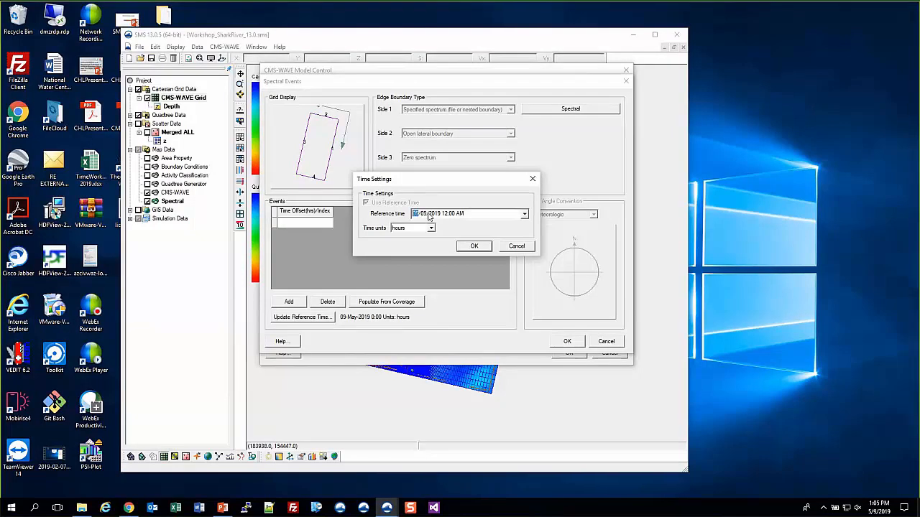
pyautogui.write('1')
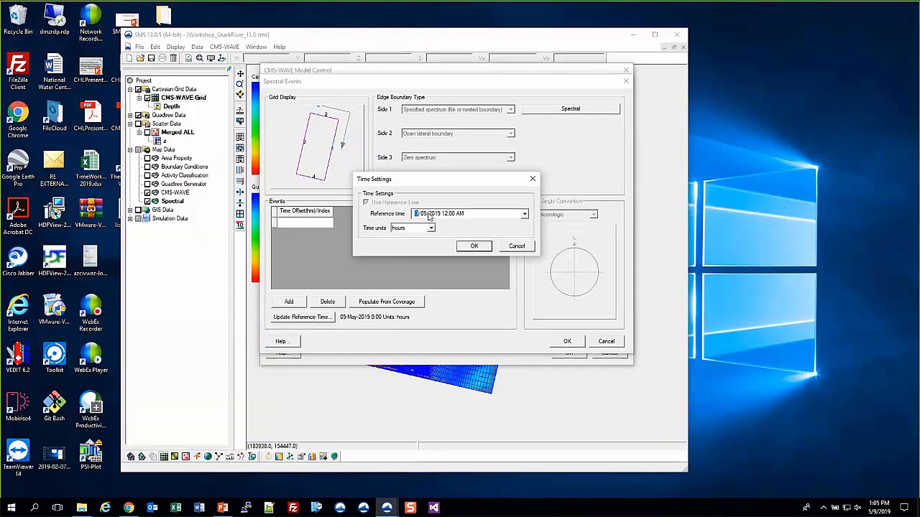
pyautogui.press('Tab')
pyautogui.hotkey('shift', 'Tab')
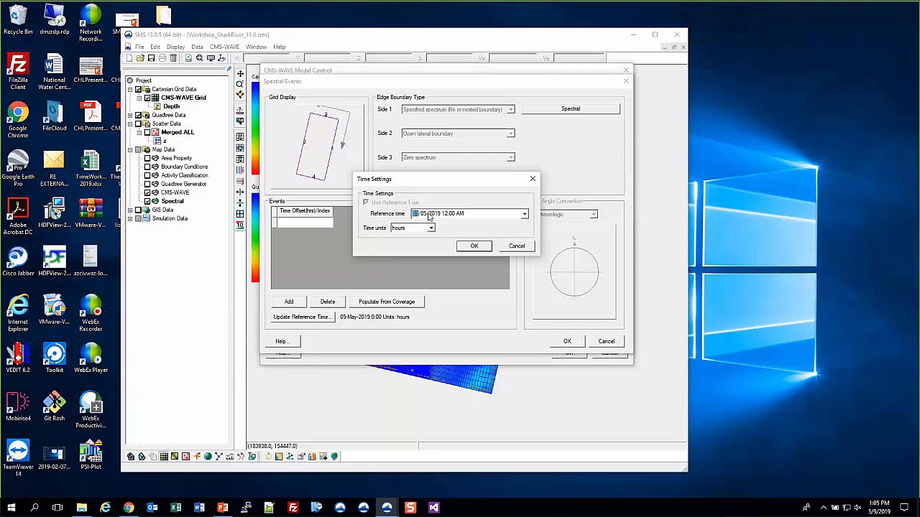
pyautogui.press('Right')
pyautogui.write('1')
pyautogui.press('Right')
pyautogui.write('200')
pyautogui.write('1')
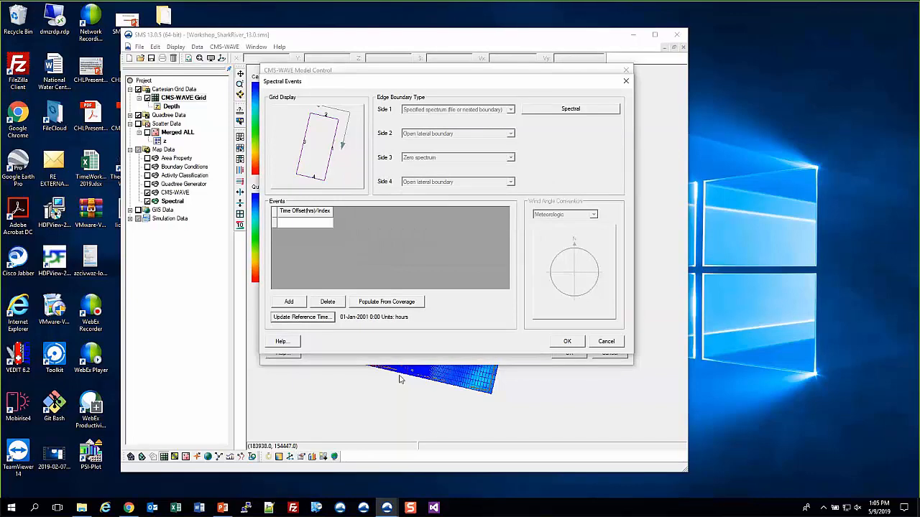
pyautogui.click(375, 304)
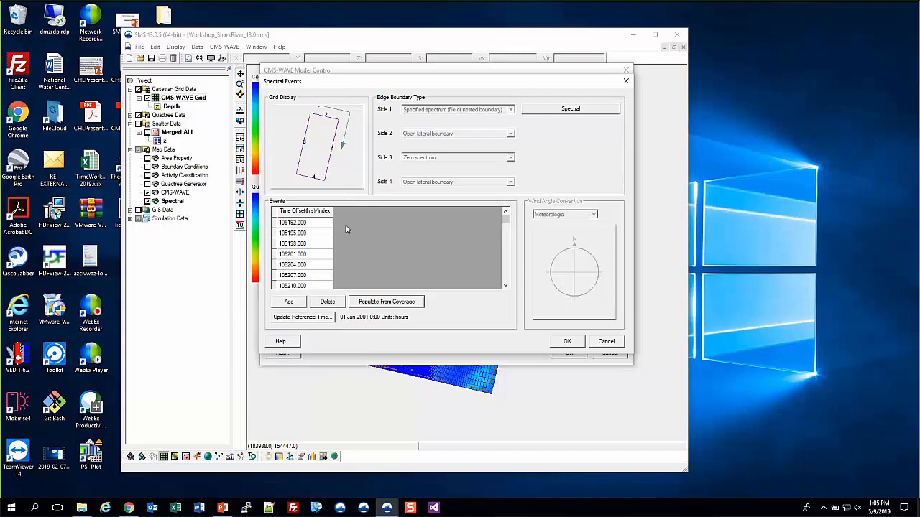
pyautogui.click(567, 342)
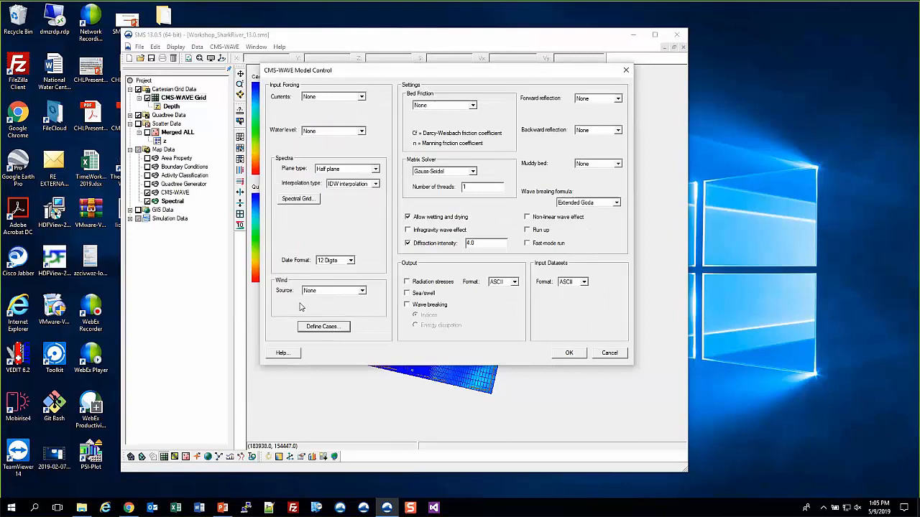
# Keep the wind source at None and set the bed friction to Spatially constant n.
pyautogui.click(362, 291)
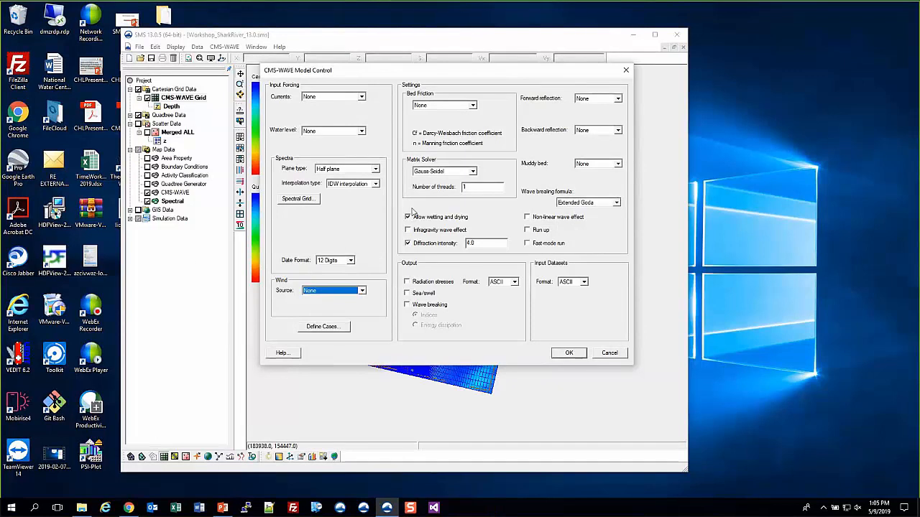
pyautogui.click(445, 108)
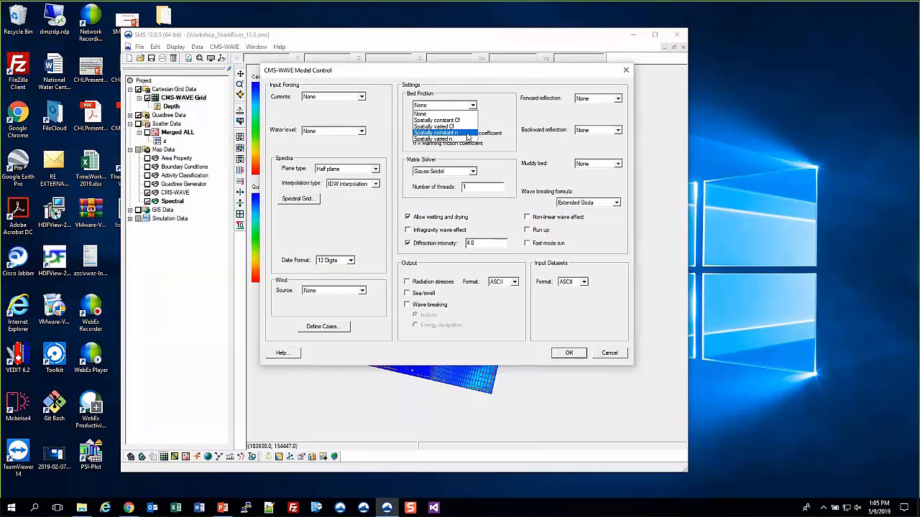
pyautogui.click(466, 133)
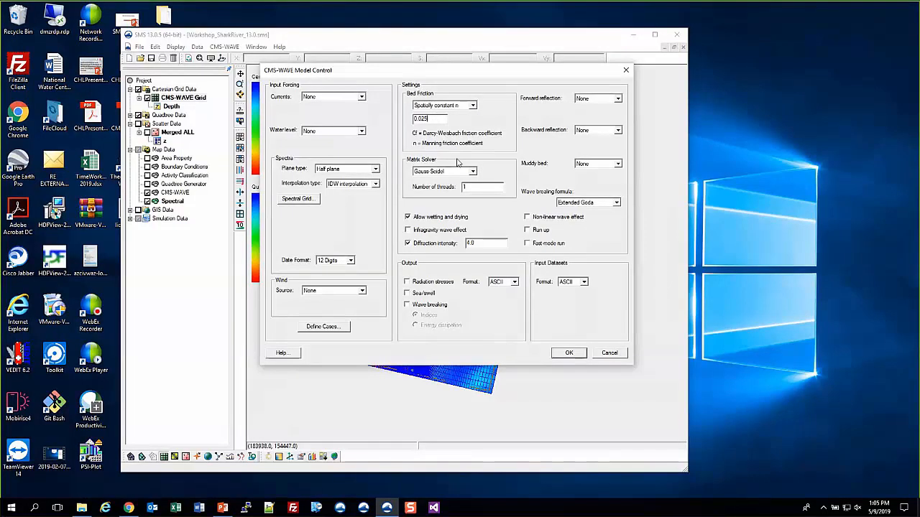
# Enable radiation stresses output and fast-mode run, keeping Extended Goda as the wave breaking formula, and accept the model control settings.
pyautogui.click(433, 281)
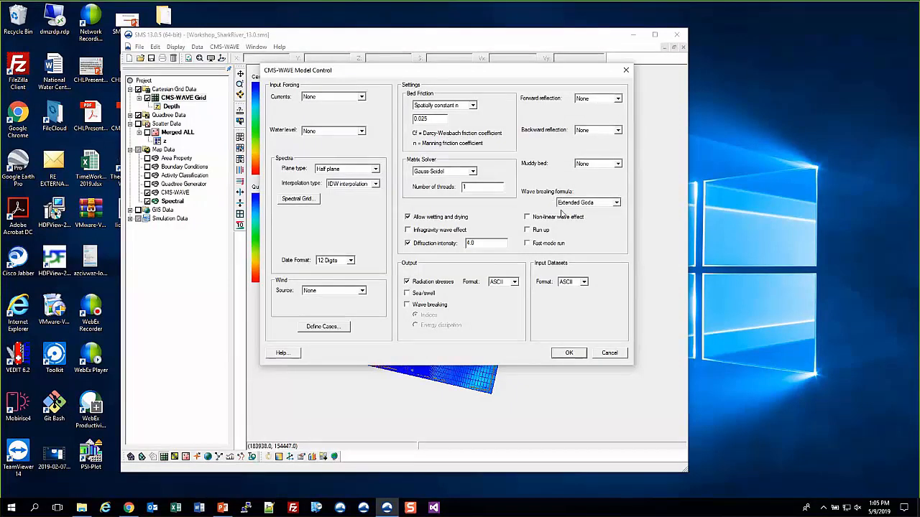
pyautogui.click(526, 243)
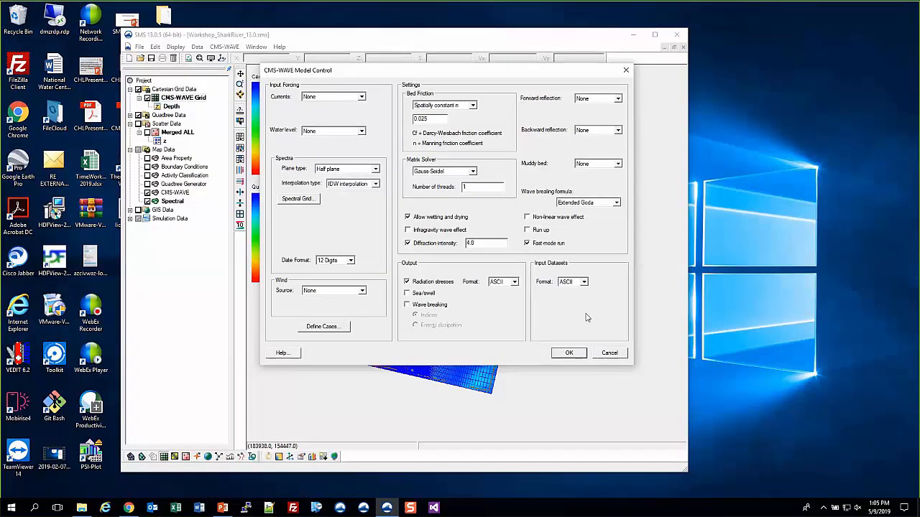
pyautogui.click(615, 204)
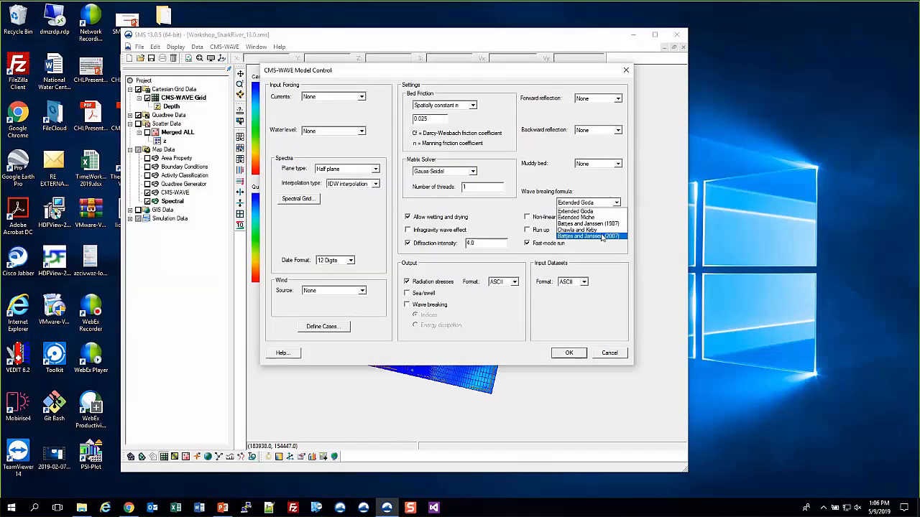
pyautogui.click(590, 212)
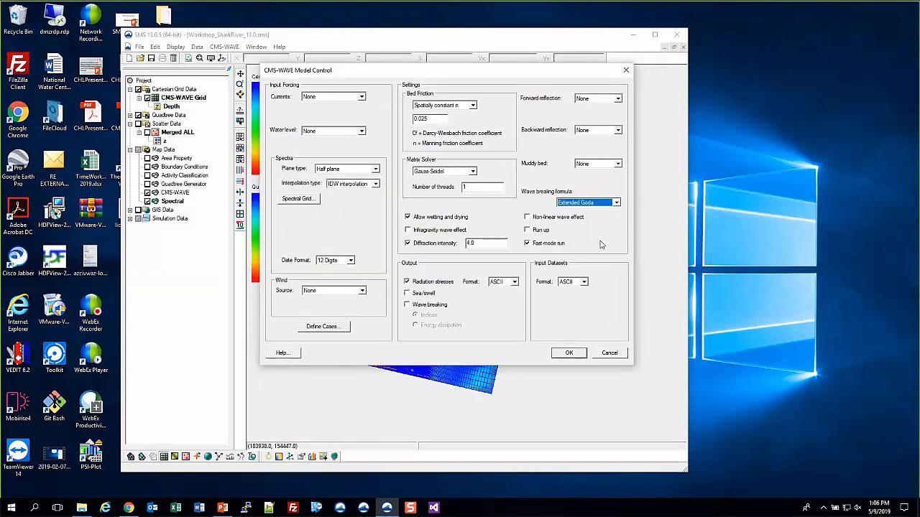
pyautogui.click(568, 353)
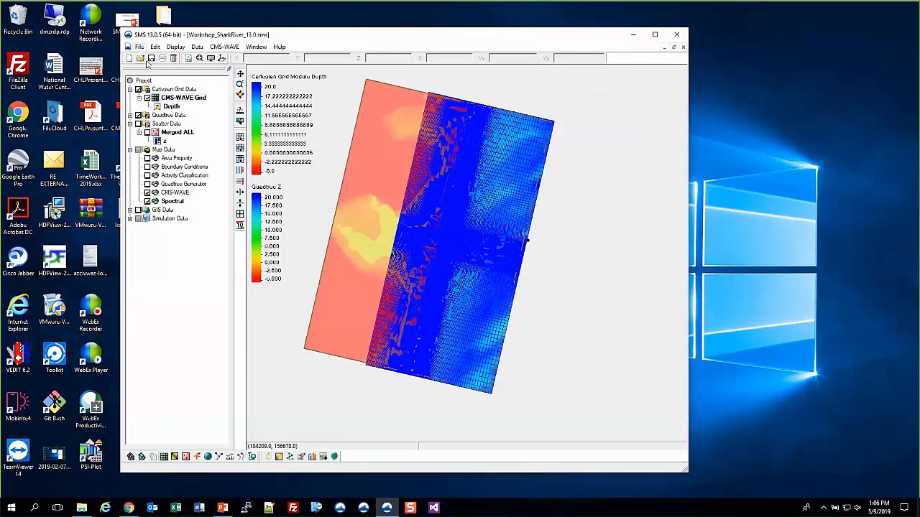
# Save the project as Workshop_SharkRiver_13.0.sms in a new folder named Test inside the Day4 folder.
pyautogui.click(225, 47)
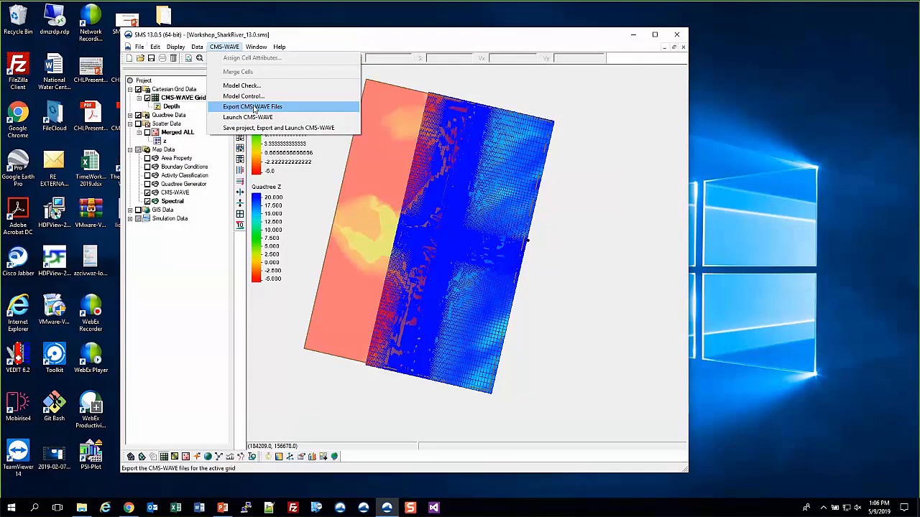
pyautogui.click(317, 39)
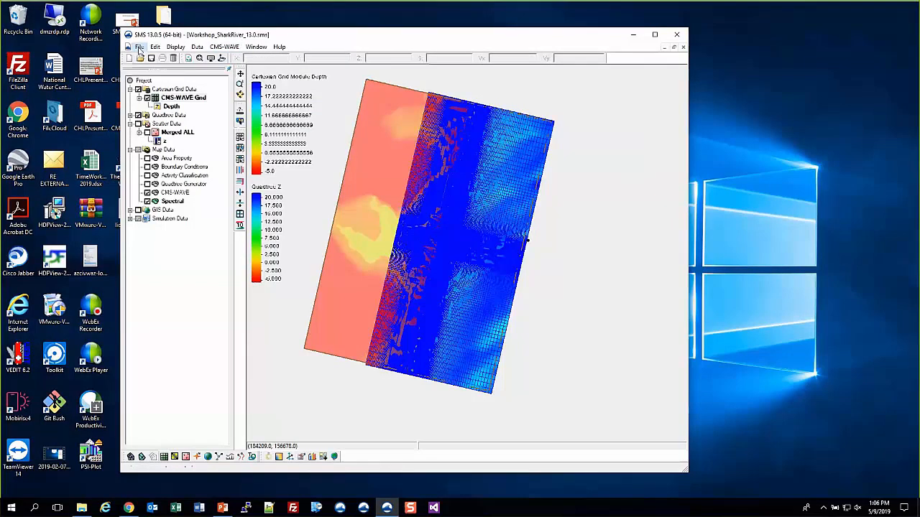
pyautogui.click(140, 47)
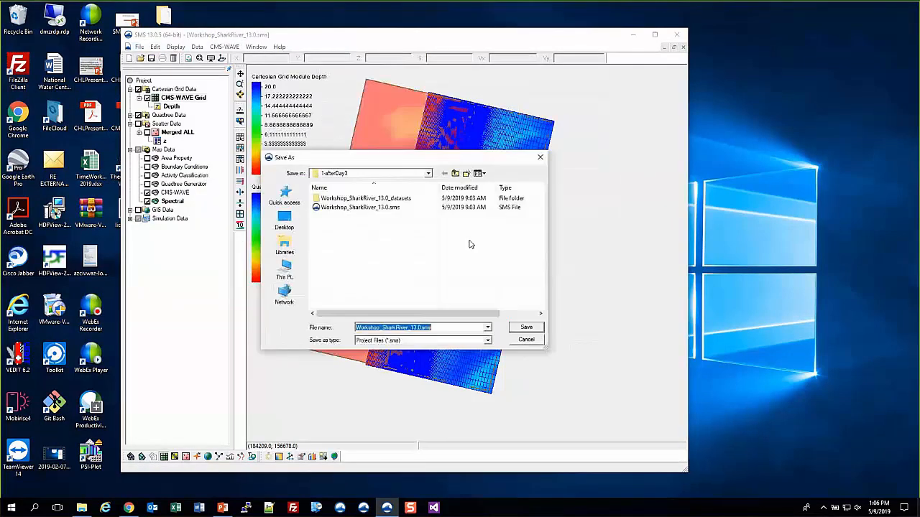
pyautogui.click(456, 174)
pyautogui.click(466, 174)
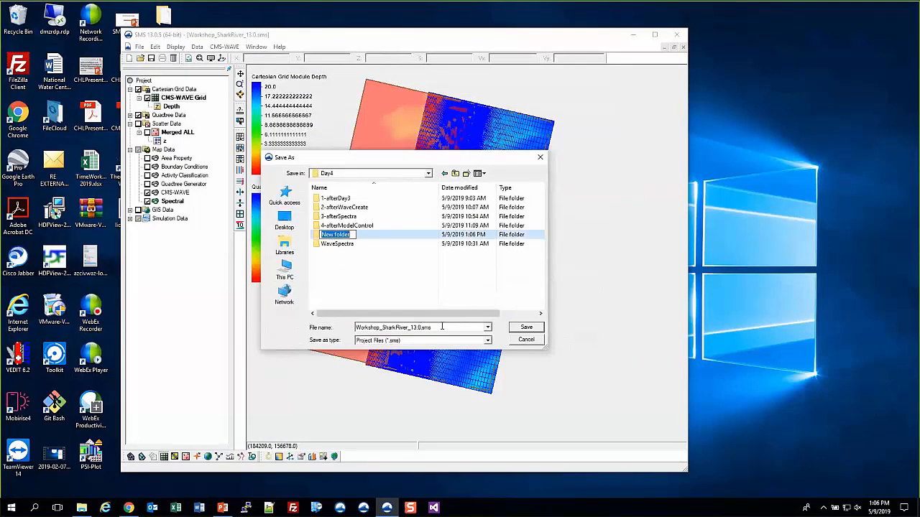
pyautogui.write('Test')
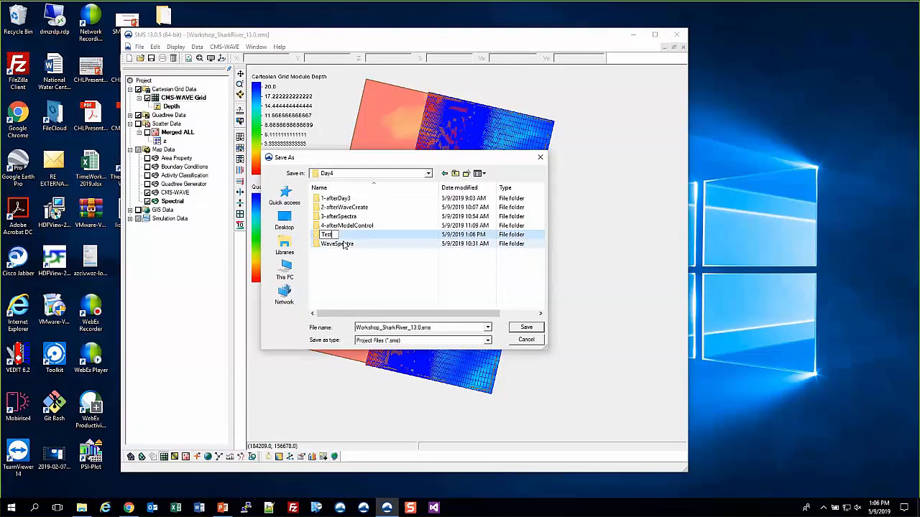
pyautogui.press('Return')
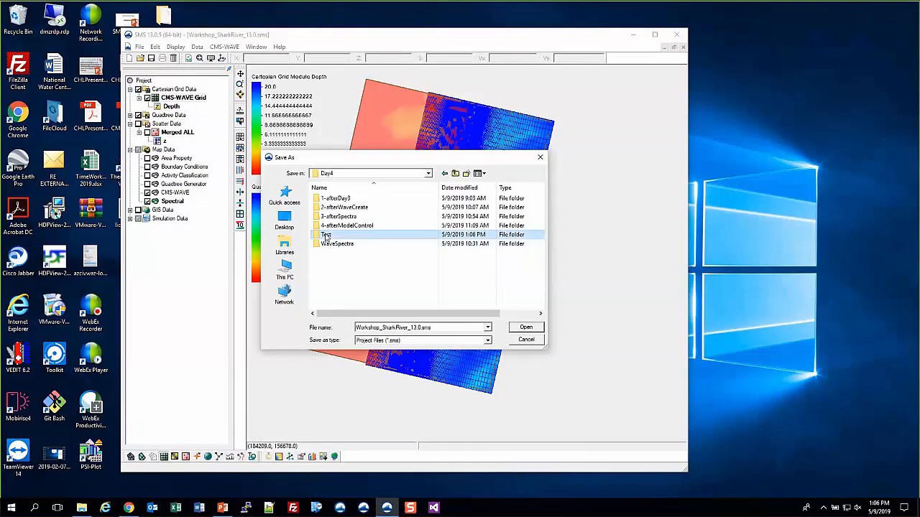
pyautogui.click(526, 327)
pyautogui.click(527, 327)
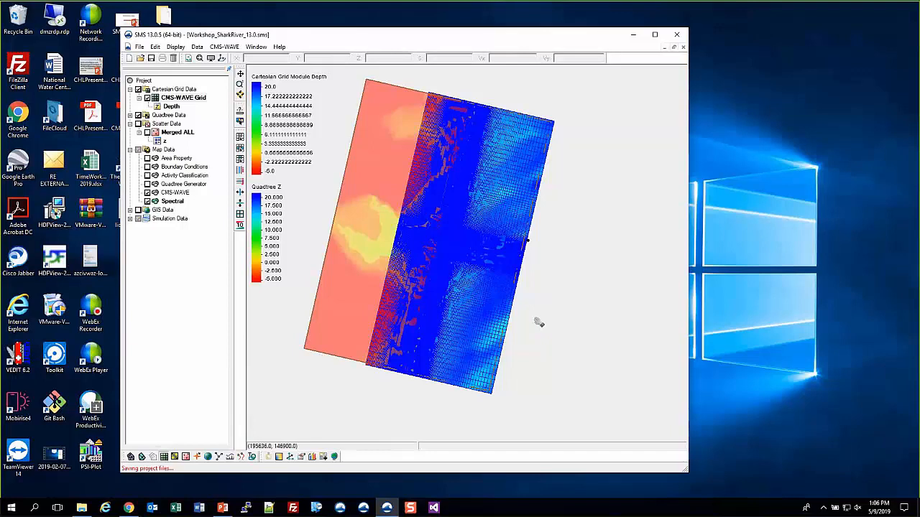
# Switch to File Explorer and examine the saved project files in the Test folder, including the cmswave_grds, Merged ALL and spec_grds H5 files.
pyautogui.click(82, 508)
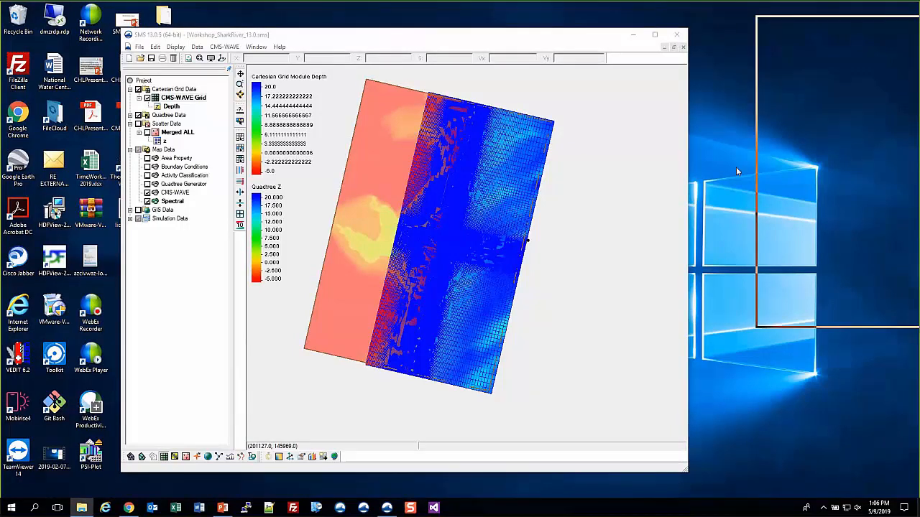
pyautogui.moveTo(737, 168); pyautogui.dragTo(272, 356)
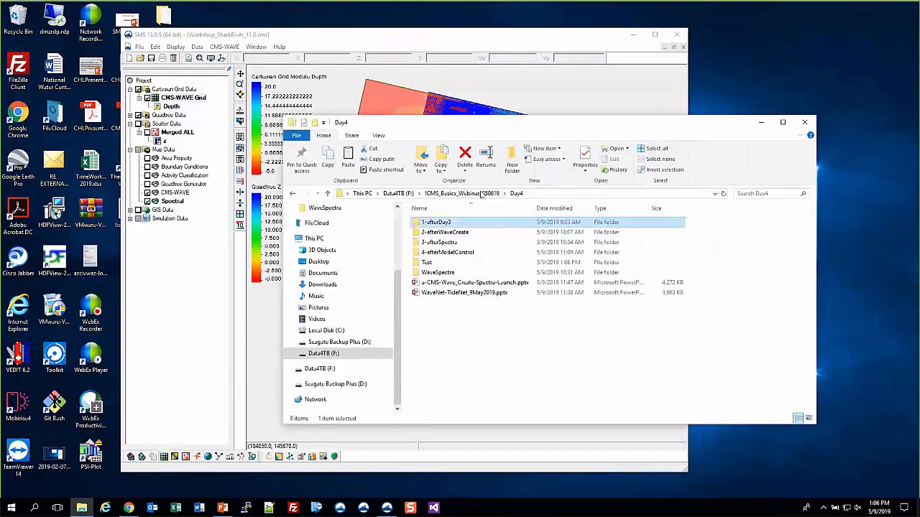
pyautogui.click(430, 262)
pyautogui.doubleClick(434, 265)
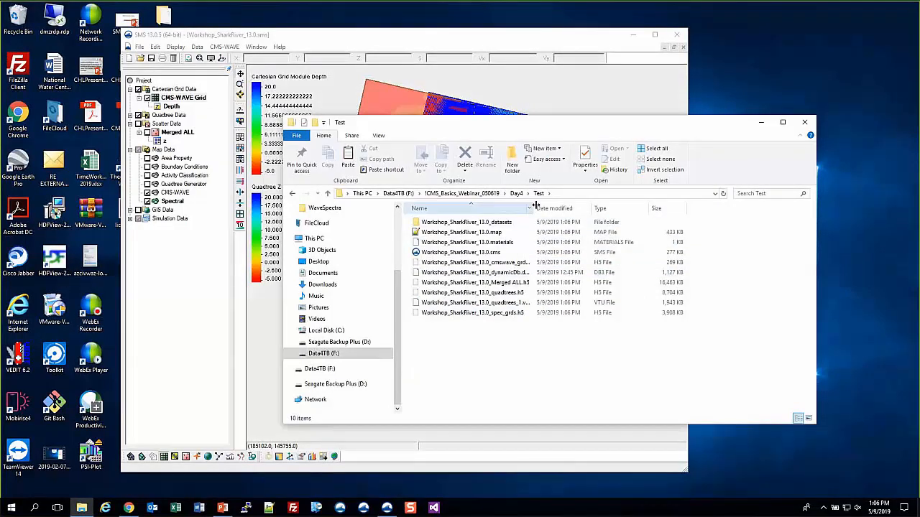
pyautogui.moveTo(536, 208); pyautogui.dragTo(555, 208)
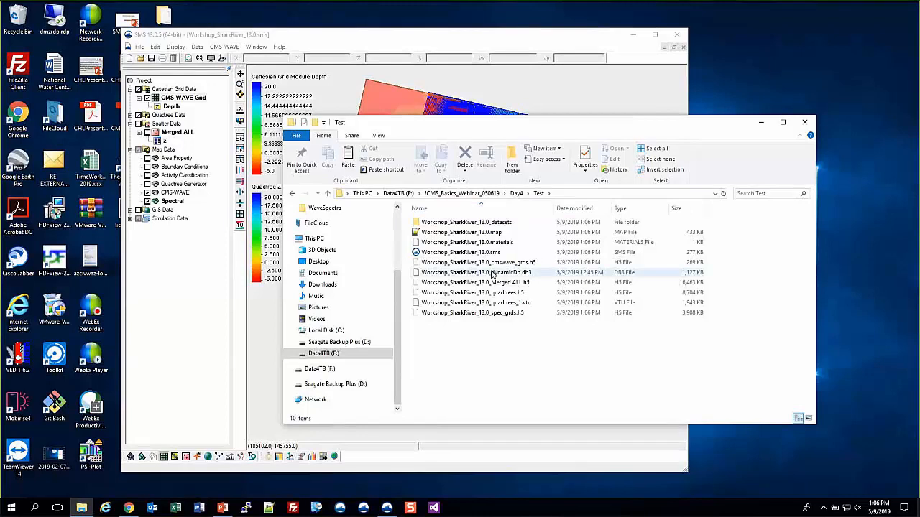
pyautogui.click(511, 263)
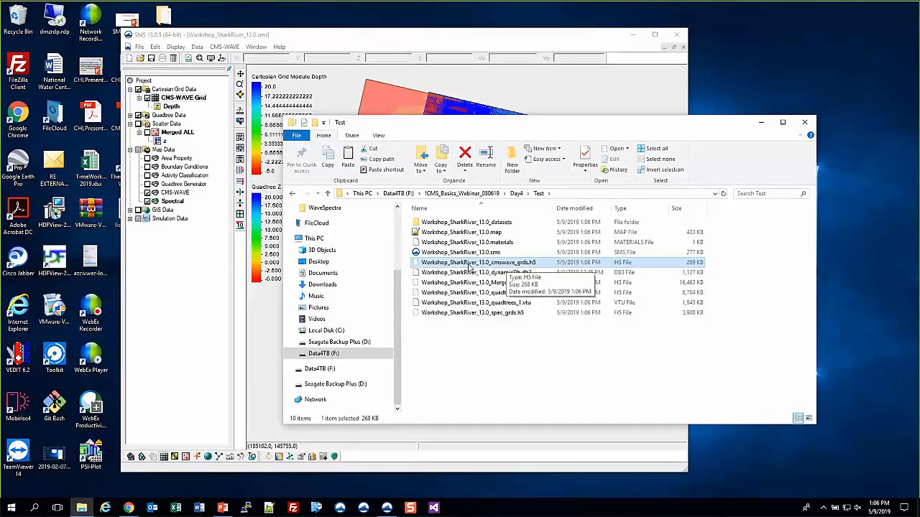
pyautogui.click(456, 283)
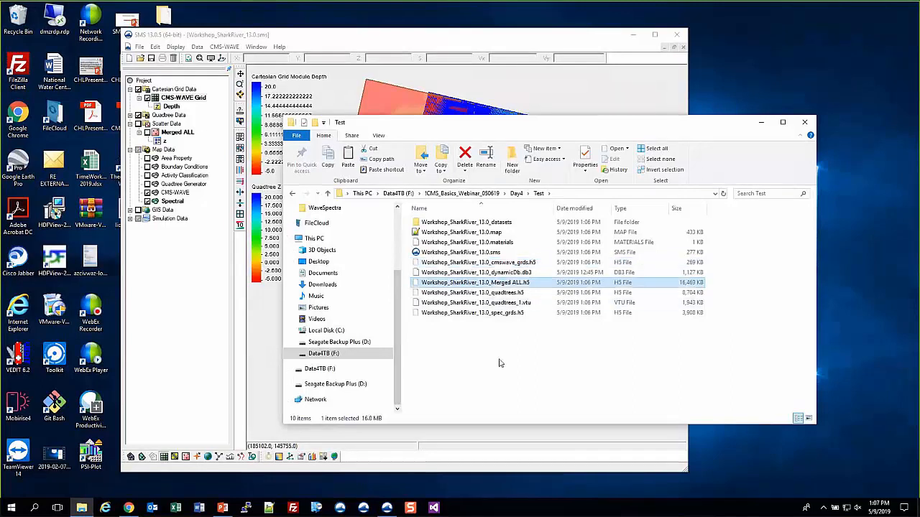
pyautogui.click(502, 313)
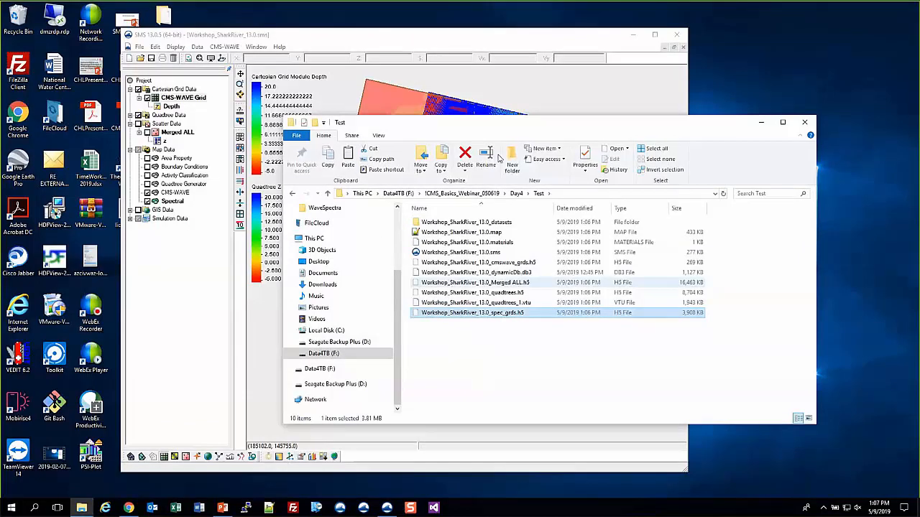
# Switch back to SMS and export the CMS-WAVE files for the active grid.
pyautogui.moveTo(507, 45); pyautogui.dragTo(372, 22)
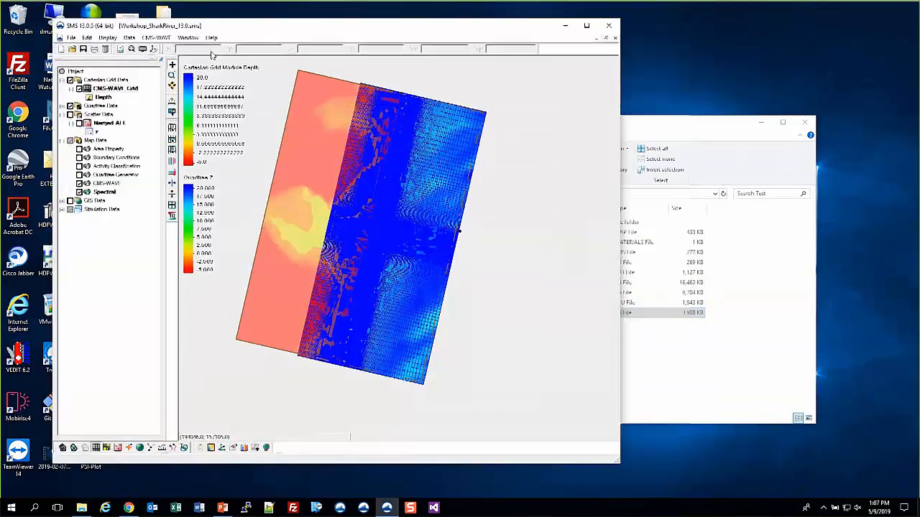
pyautogui.click(155, 37)
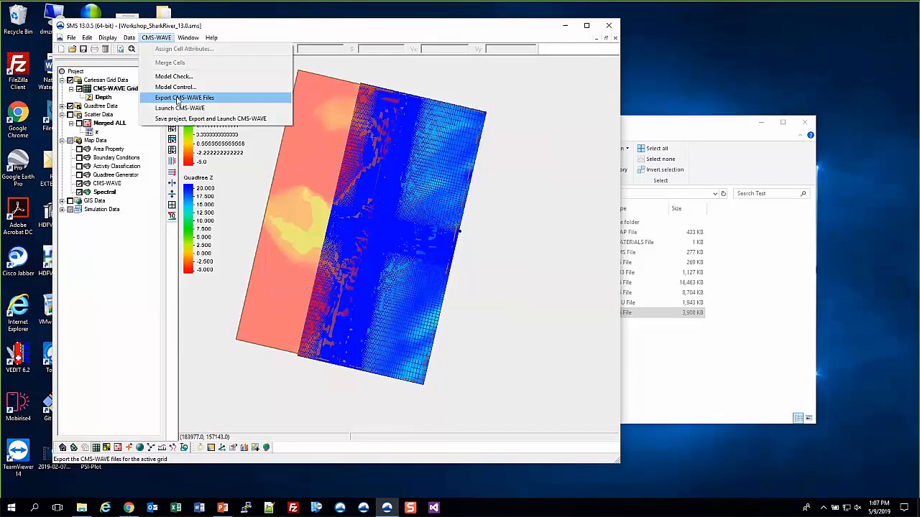
pyautogui.click(177, 98)
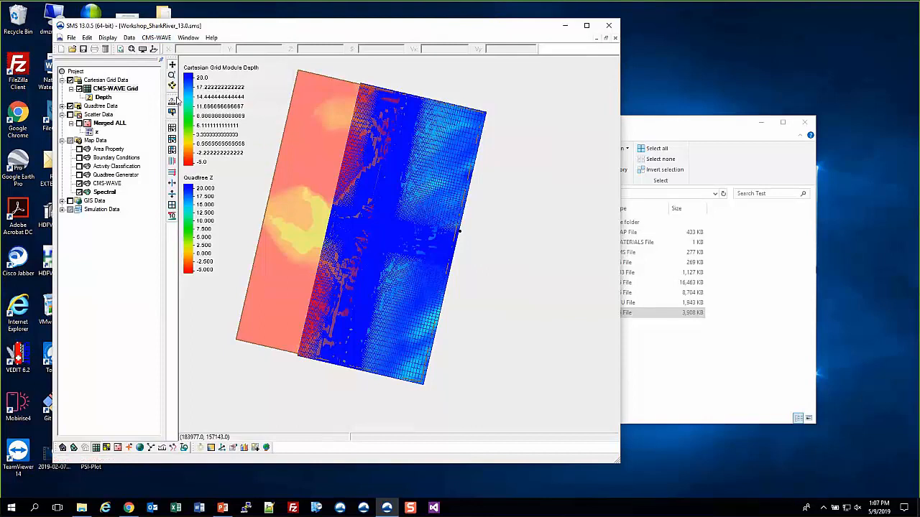
# Return to File Explorer and select the exported CMS-WAVE Grid files from .dep through .struct, widening the name column to read them.
pyautogui.click(650, 332)
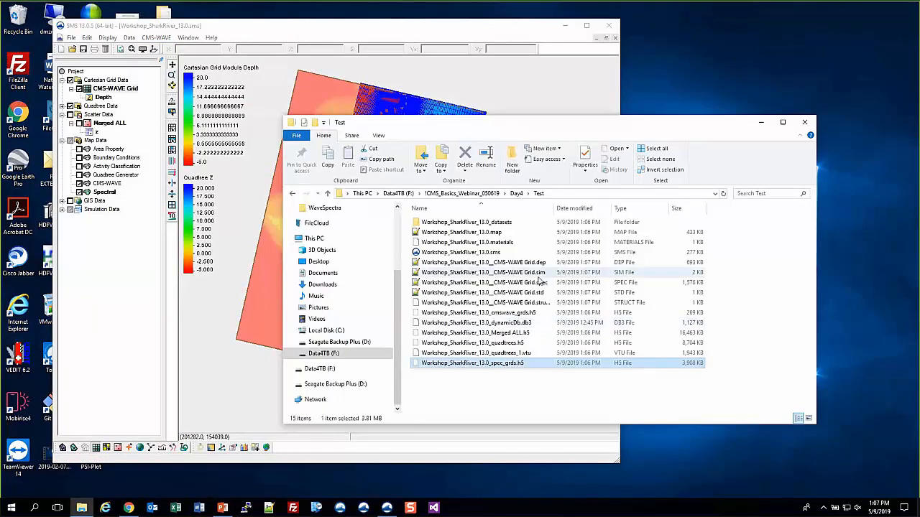
pyautogui.click(528, 263)
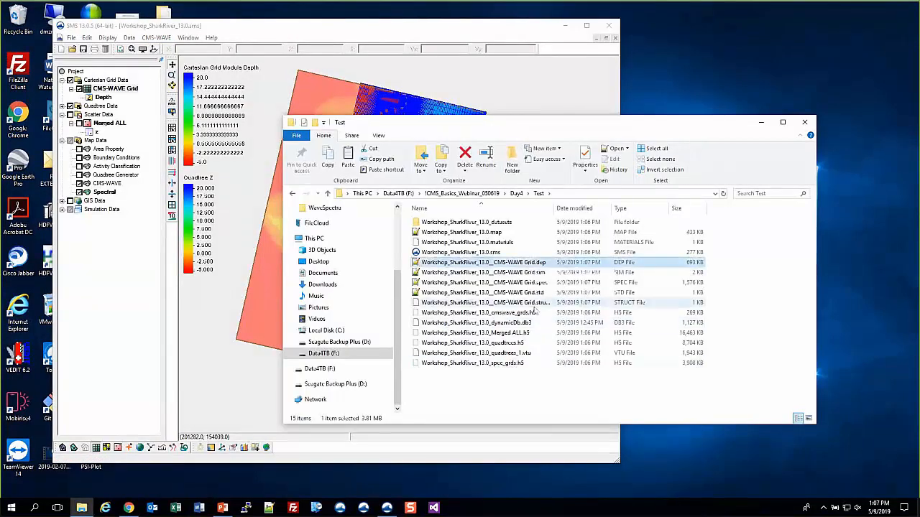
pyautogui.keyDown('shift'); pyautogui.click(535, 304); pyautogui.keyUp('shift')
pyautogui.moveTo(555, 209); pyautogui.dragTo(564, 209)
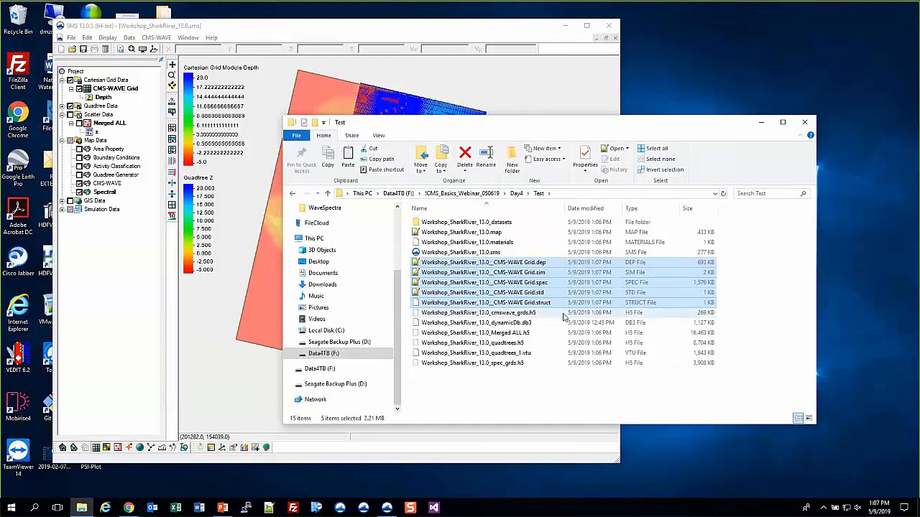
# Open the exported CMS-WAVE Grid .sim file in Notepad++, examine its grid origin and list of input files, and close it.
pyautogui.click(614, 397)
pyautogui.click(512, 273)
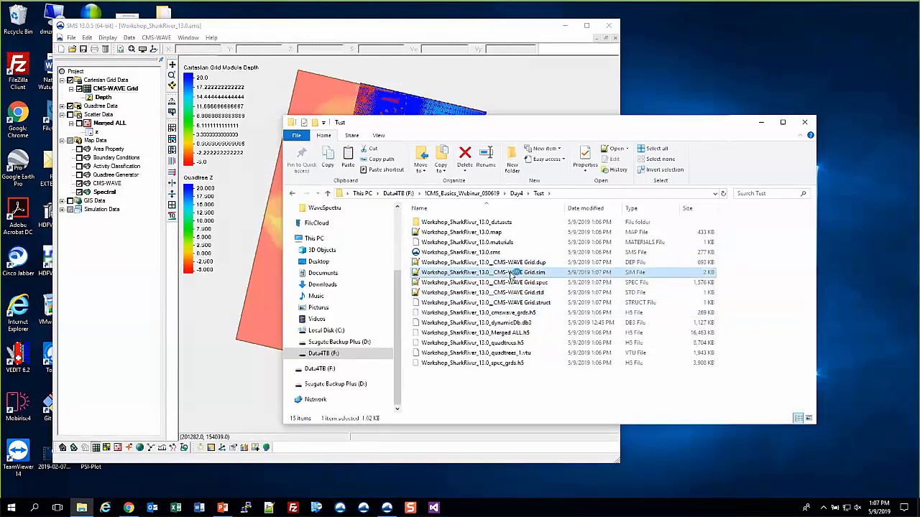
pyautogui.doubleClick(513, 273)
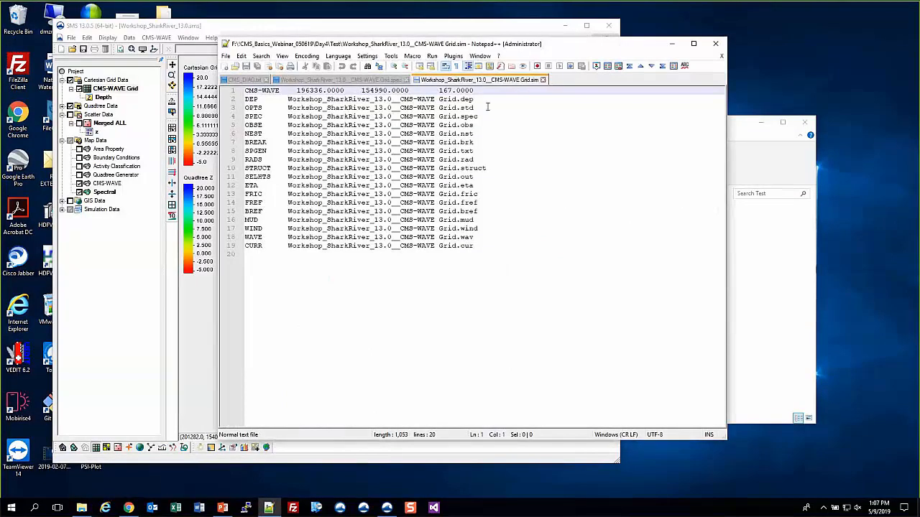
pyautogui.click(156, 37)
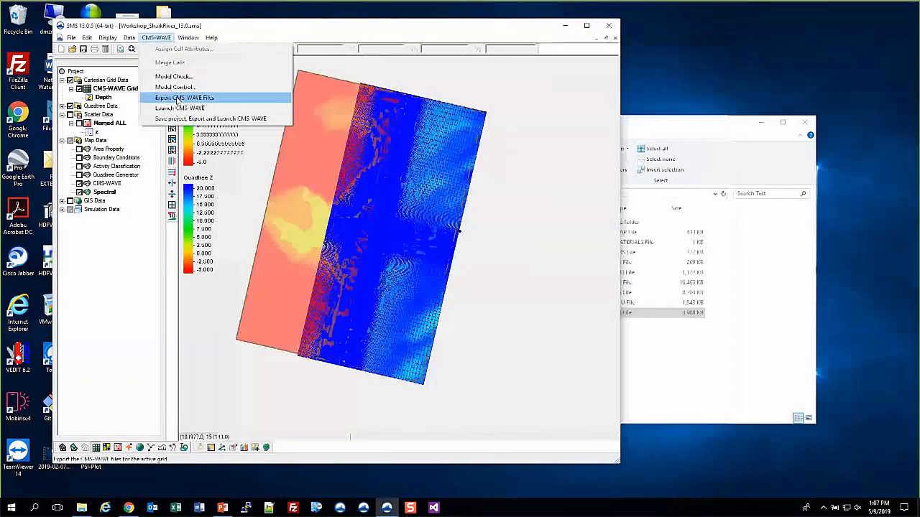
pyautogui.click(177, 97)
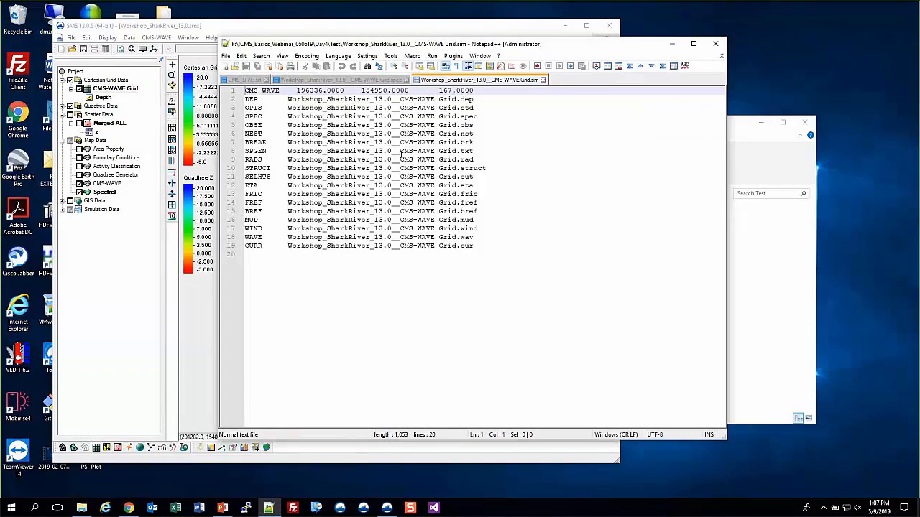
pyautogui.click(544, 81)
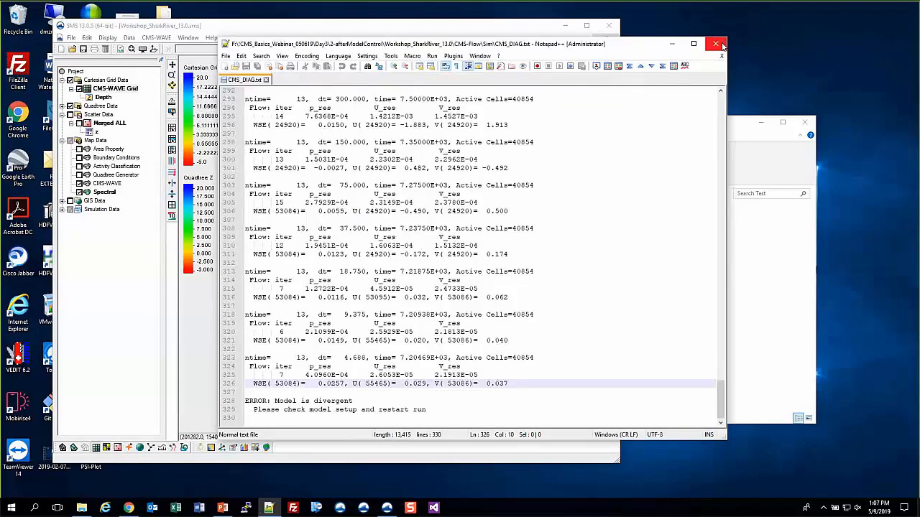
pyautogui.click(716, 44)
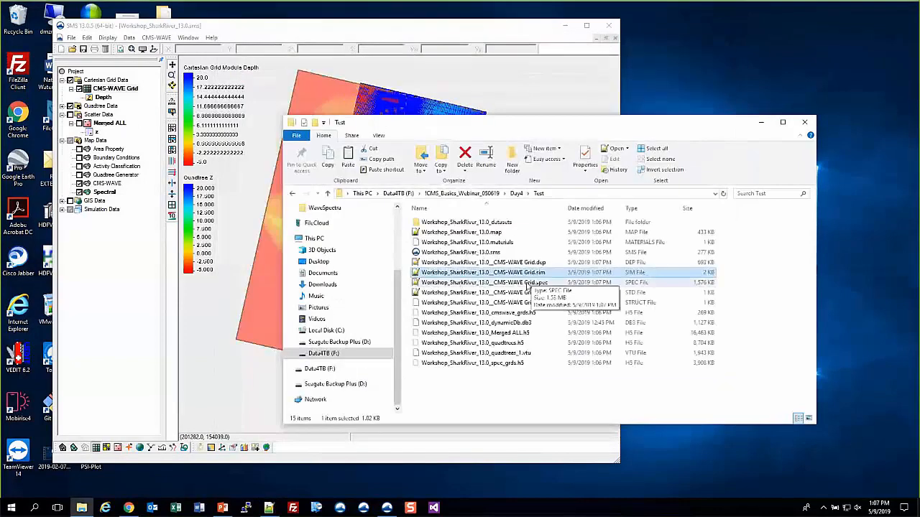
# Open the exported CMS-WAVE Grid .dep file, examine its header and depth values far down the file, and close Notepad++.
pyautogui.doubleClick(521, 263)
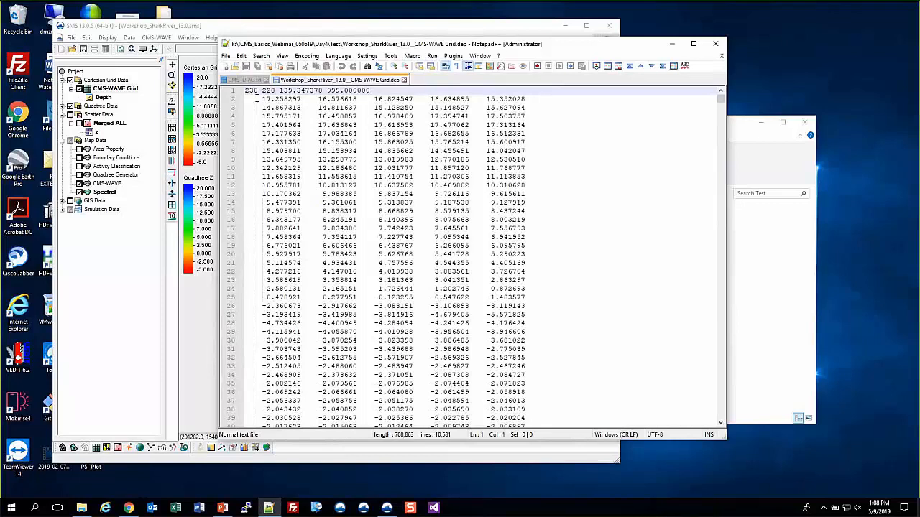
pyautogui.scroll(-7, 442, 318)
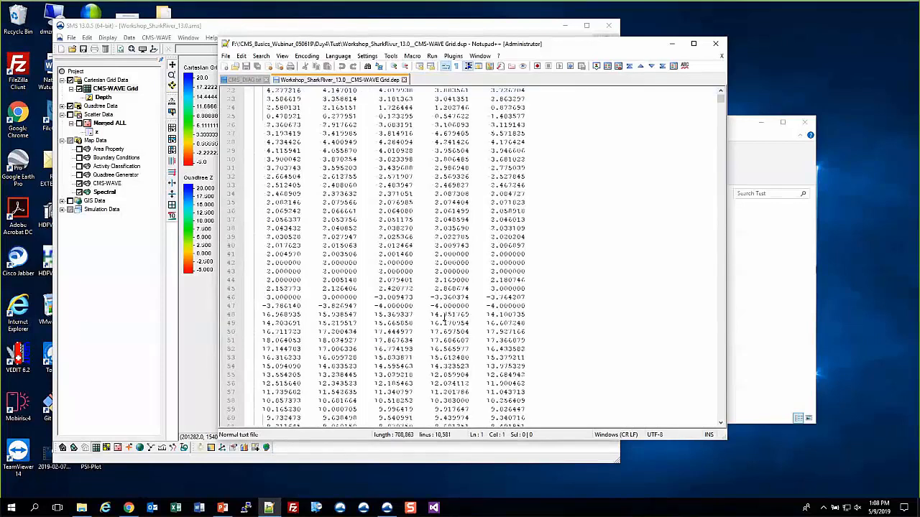
pyautogui.scroll(-14, 444, 318)
pyautogui.scroll(-16, 443, 314)
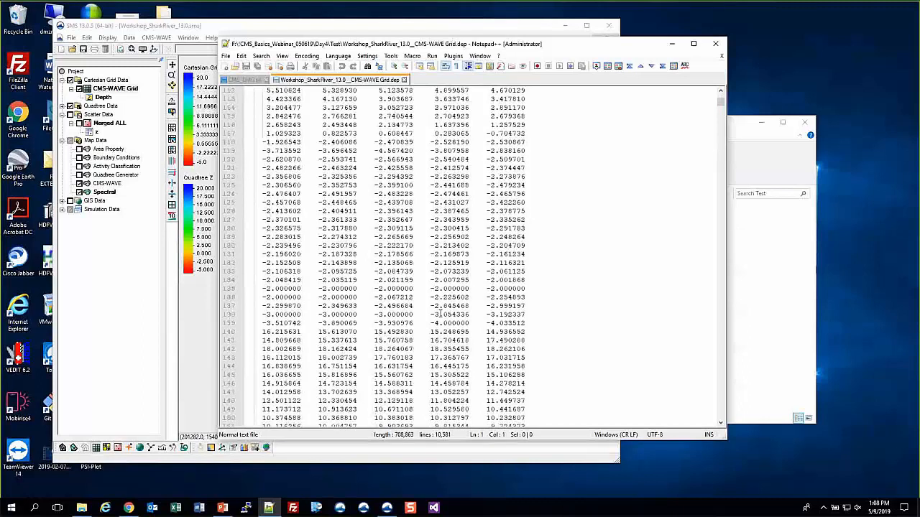
pyautogui.scroll(-20, 441, 314)
pyautogui.scroll(4, 443, 314)
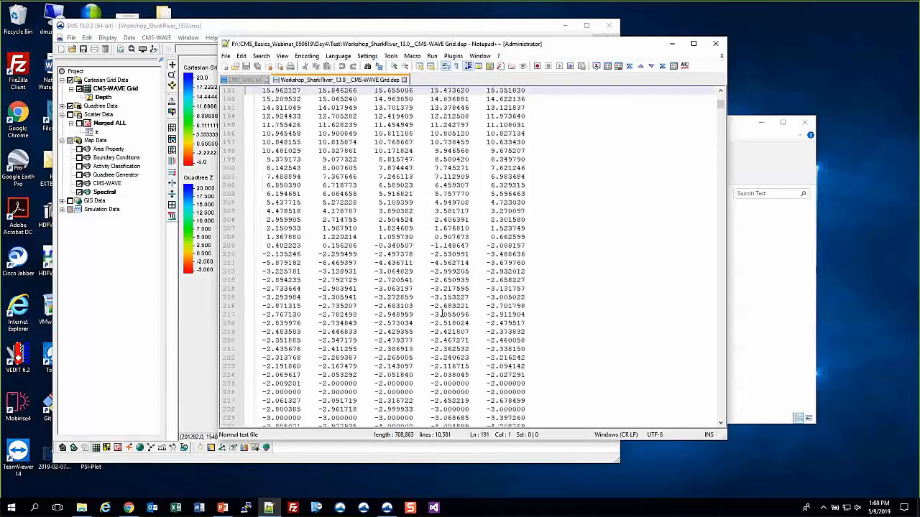
pyautogui.press('pagedown')
pyautogui.press('pagedown')
pyautogui.press('pagedown')
pyautogui.press('pagedown')
pyautogui.press('pagedown')
pyautogui.press('pagedown')
pyautogui.press('pagedown')
pyautogui.press('pagedown')
pyautogui.press('pagedown')
pyautogui.press('pagedown')
pyautogui.press('pagedown')
pyautogui.press('pagedown')
pyautogui.press('pagedown')
pyautogui.press('pagedown')
pyautogui.press('pagedown')
pyautogui.press('pagedown')
pyautogui.press('pagedown')
pyautogui.press('pagedown')
pyautogui.press('pagedown')
pyautogui.press('pagedown')
pyautogui.press('pagedown')
pyautogui.press('pagedown')
pyautogui.press('pagedown')
pyautogui.press('pagedown')
pyautogui.press('pagedown')
pyautogui.press('pagedown')
pyautogui.press('pagedown')
pyautogui.press('pagedown')
pyautogui.press('pagedown')
pyautogui.press('pagedown')
pyautogui.press('pagedown')
pyautogui.press('pagedown')
pyautogui.press('pagedown')
pyautogui.press('pagedown')
pyautogui.press('pagedown')
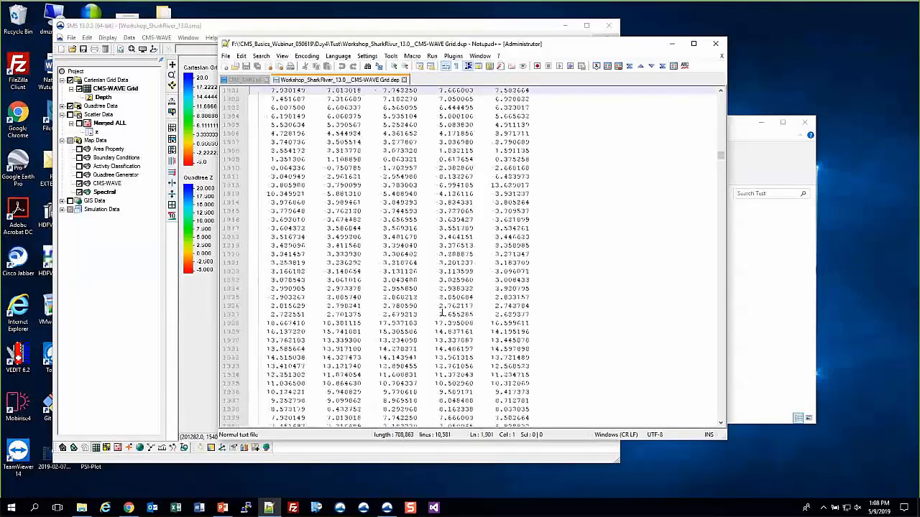
pyautogui.press('pagedown')
pyautogui.press('pagedown')
pyautogui.press('pagedown')
pyautogui.press('pagedown')
pyautogui.press('pagedown')
pyautogui.press('pagedown')
pyautogui.press('pagedown')
pyautogui.press('pagedown')
pyautogui.press('pagedown')
pyautogui.press('pagedown')
pyautogui.press('pagedown')
pyautogui.press('pagedown')
pyautogui.press('pagedown')
pyautogui.press('pagedown')
pyautogui.press('pagedown')
pyautogui.press('pagedown')
pyautogui.press('pagedown')
pyautogui.press('pagedown')
pyautogui.press('pagedown')
pyautogui.press('pagedown')
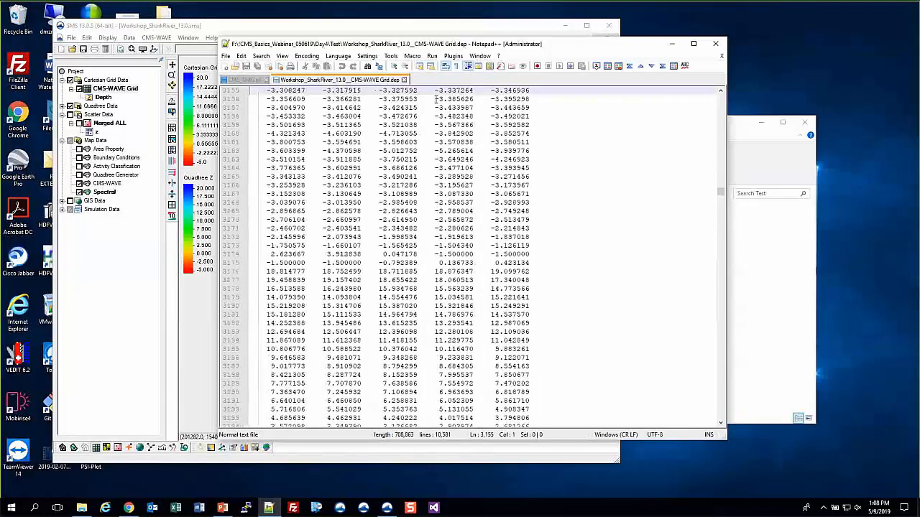
pyautogui.click(716, 46)
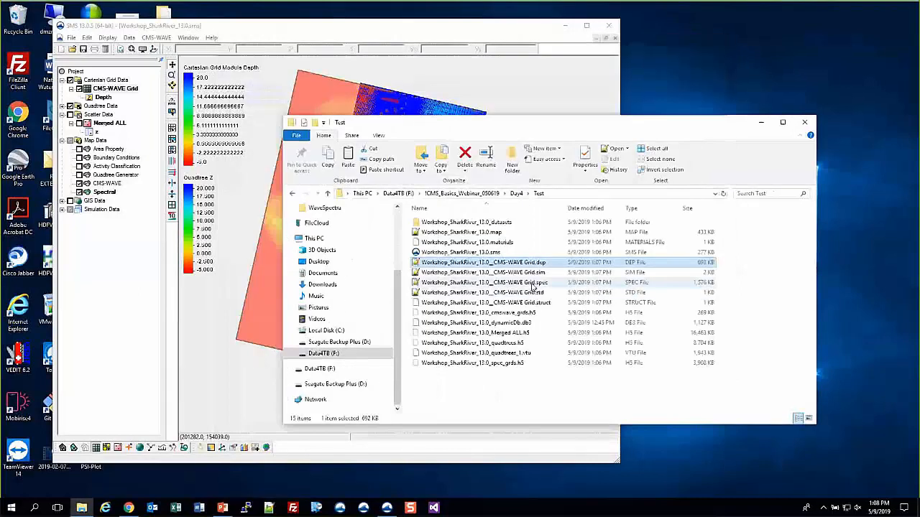
# Open the exported CMS-WAVE Grid .spec file and examine its header, frequency lines and the first spectrum's record line.
pyautogui.click(533, 282)
pyautogui.doubleClick(532, 283)
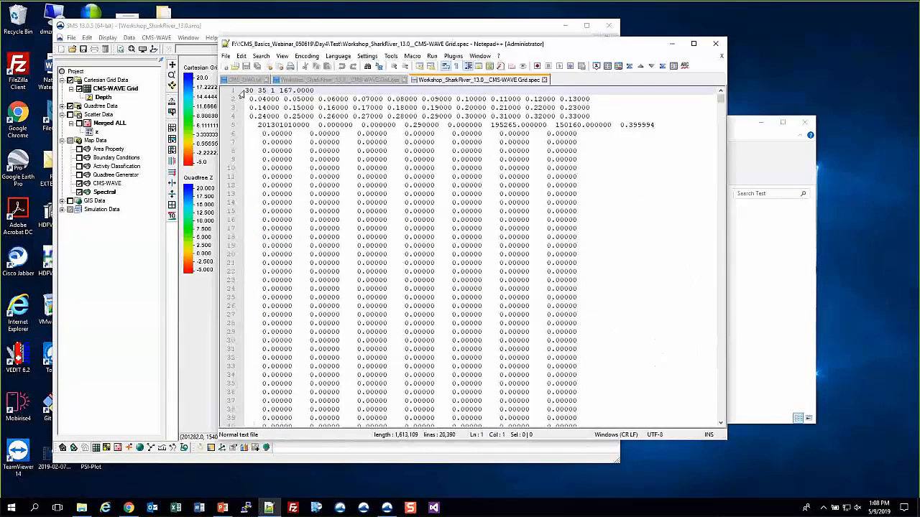
pyautogui.moveTo(242, 94); pyautogui.dragTo(599, 114)
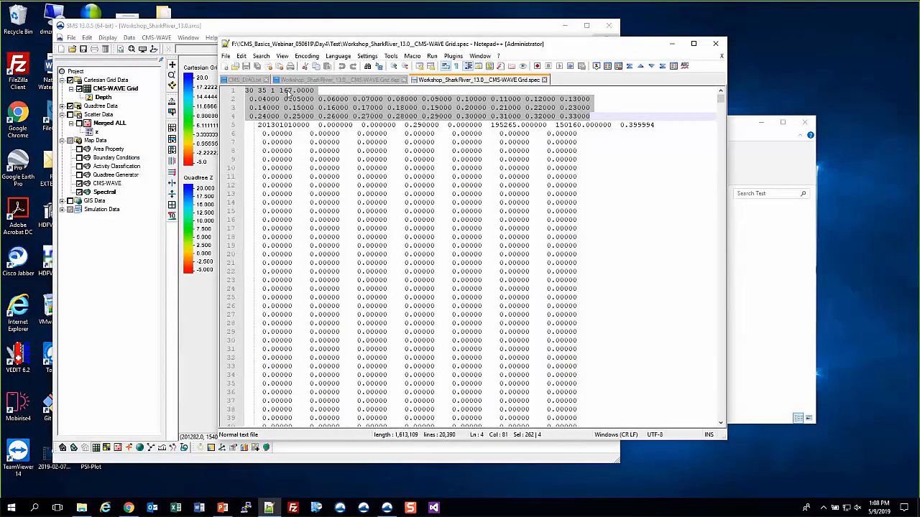
pyautogui.click(268, 99)
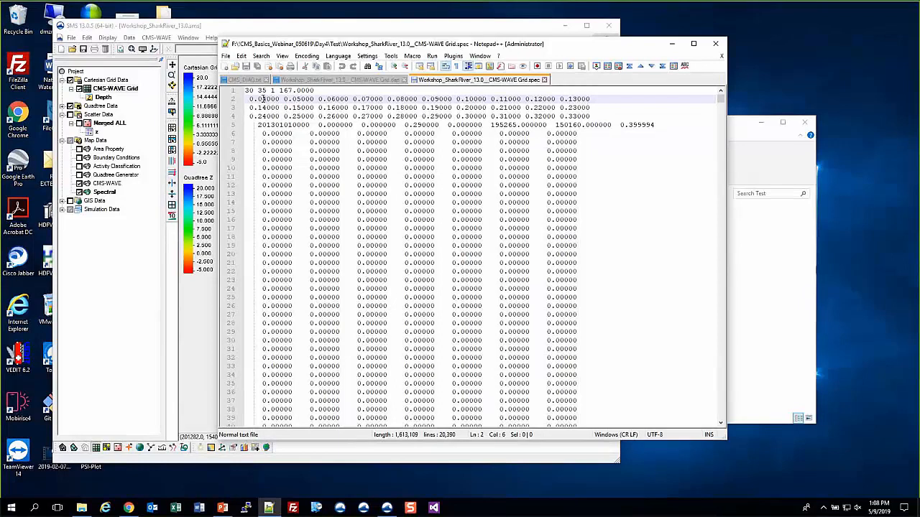
pyautogui.click(578, 116)
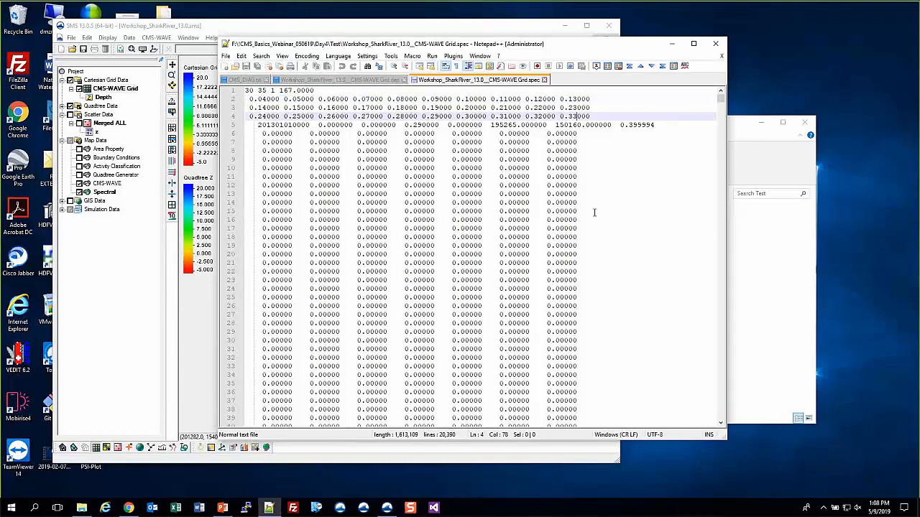
pyautogui.click(263, 125)
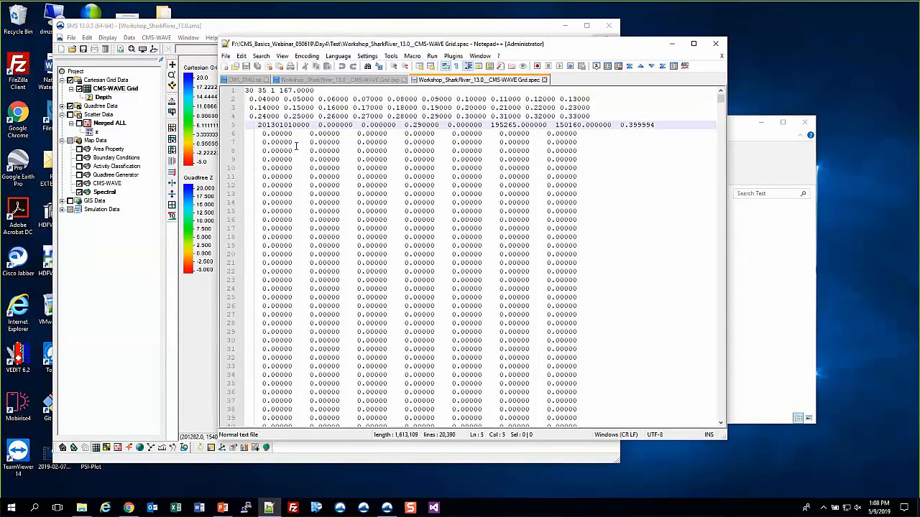
# Examine the spectral energy values of the first time records in the .spec file.
pyautogui.scroll(-3, 298, 147)
pyautogui.scroll(-13, 302, 149)
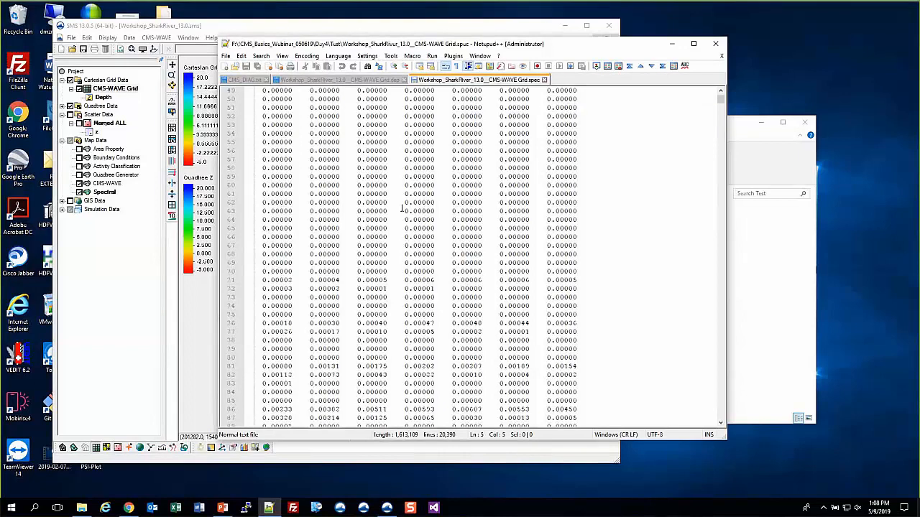
pyautogui.scroll(-2, 460, 237)
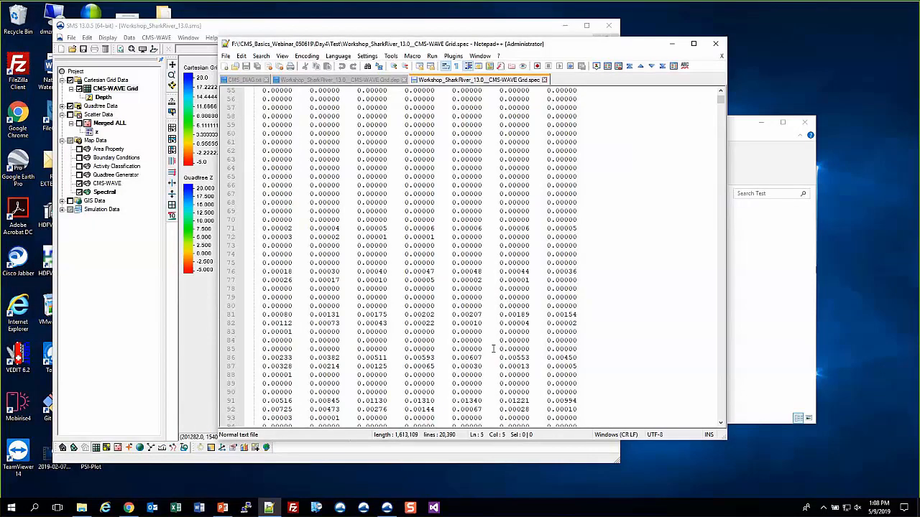
pyautogui.scroll(-10, 493, 348)
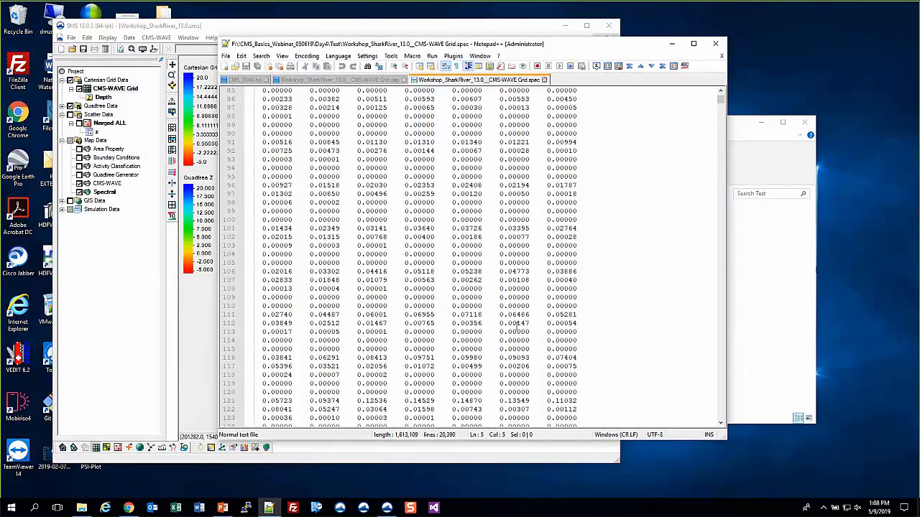
pyautogui.scroll(-6, 515, 327)
pyautogui.scroll(-14, 515, 327)
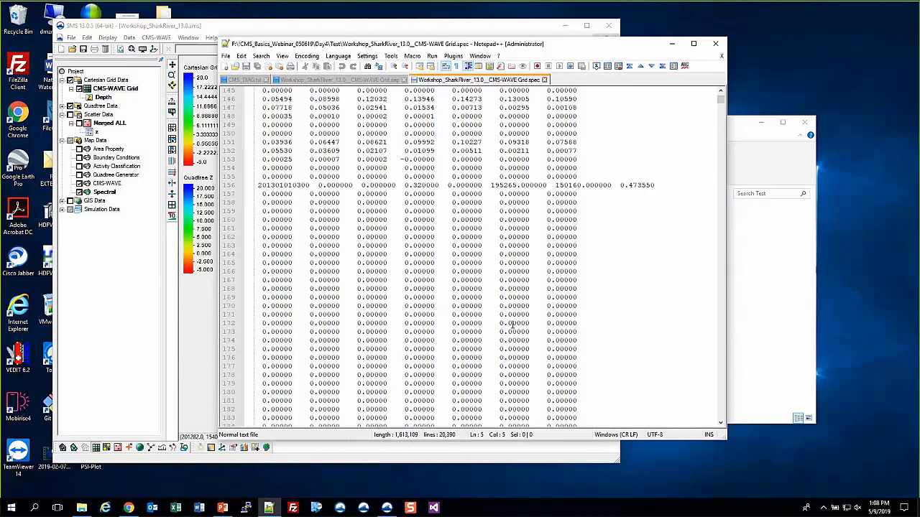
pyautogui.scroll(-20, 512, 326)
pyautogui.scroll(-19, 509, 325)
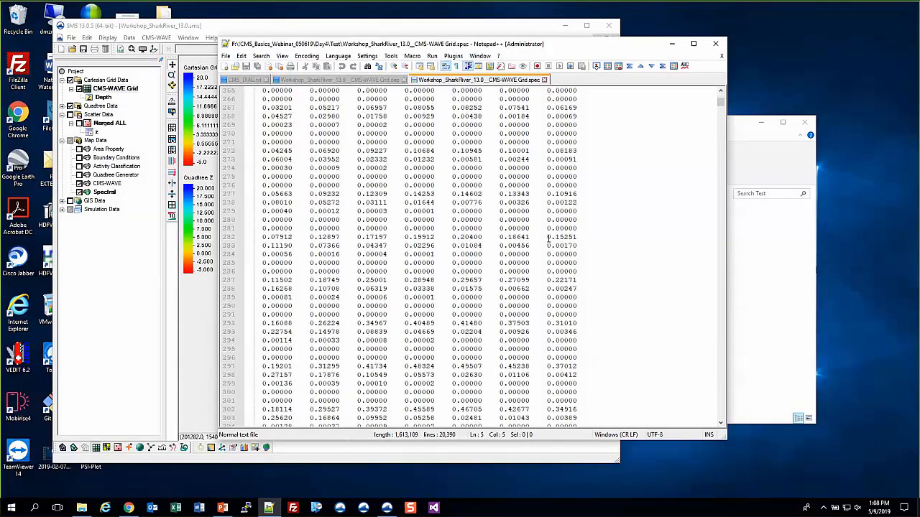
# Close the .spec, .dep and CMS_DIAG.txt files in Notepad++.
pyautogui.click(545, 79)
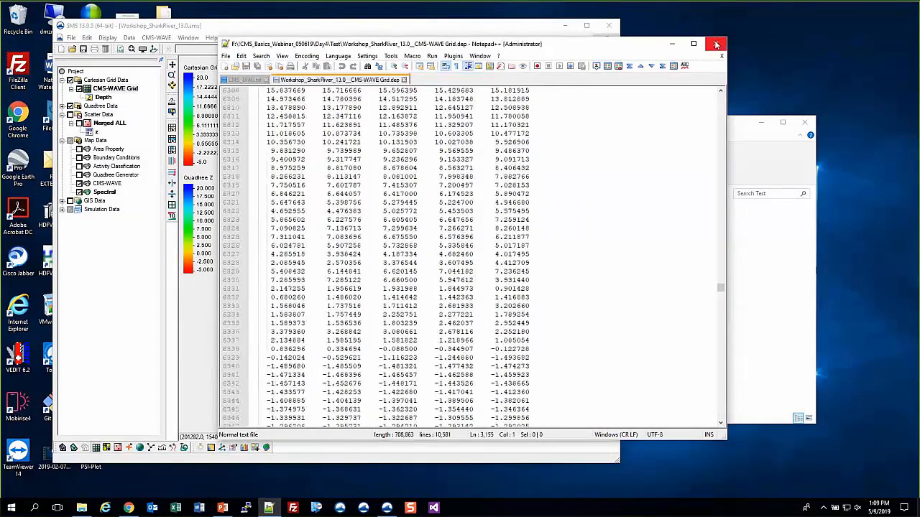
pyautogui.click(405, 80)
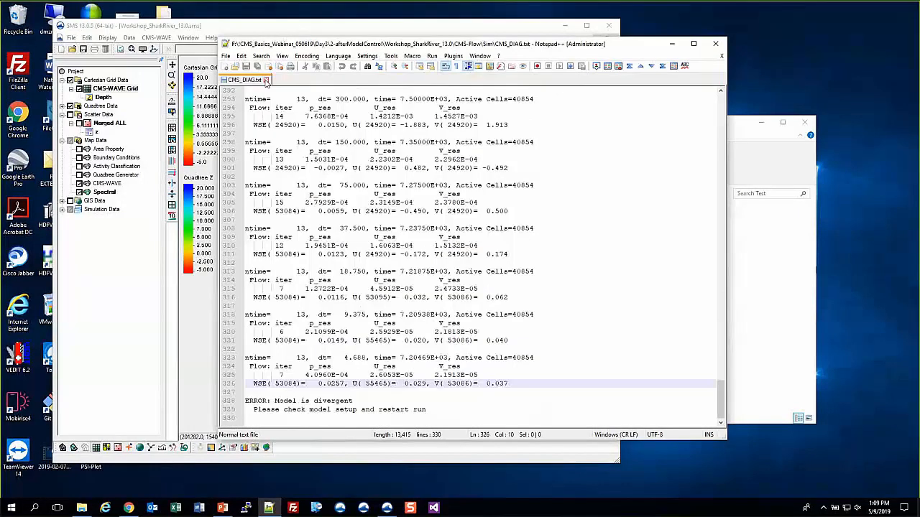
pyautogui.click(266, 79)
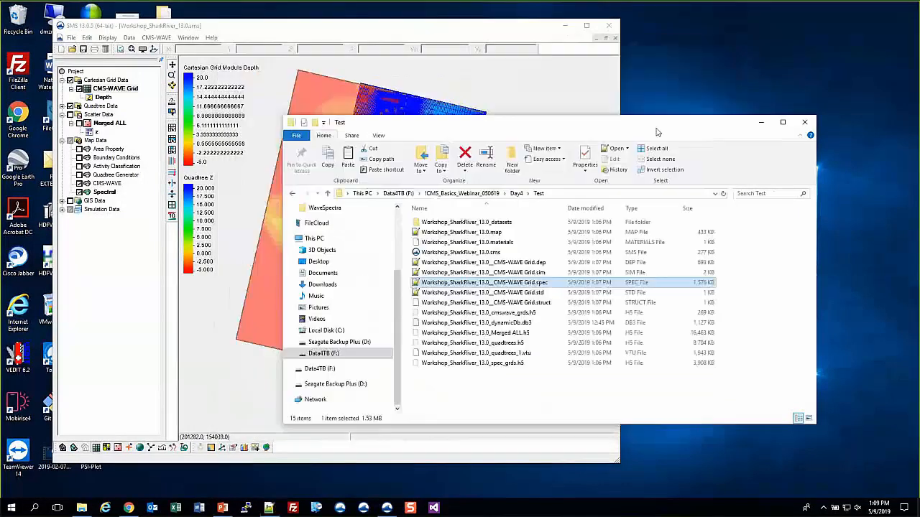
# Examine the exported CMS-WAVE Grid .std file, trying iprp as 1 and undoing that edit before closing the file.
pyautogui.doubleClick(534, 293)
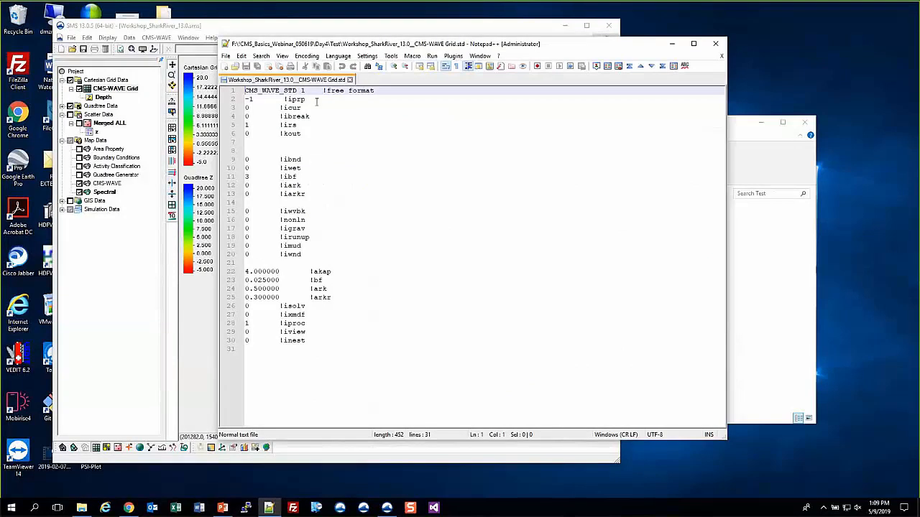
pyautogui.click(258, 99)
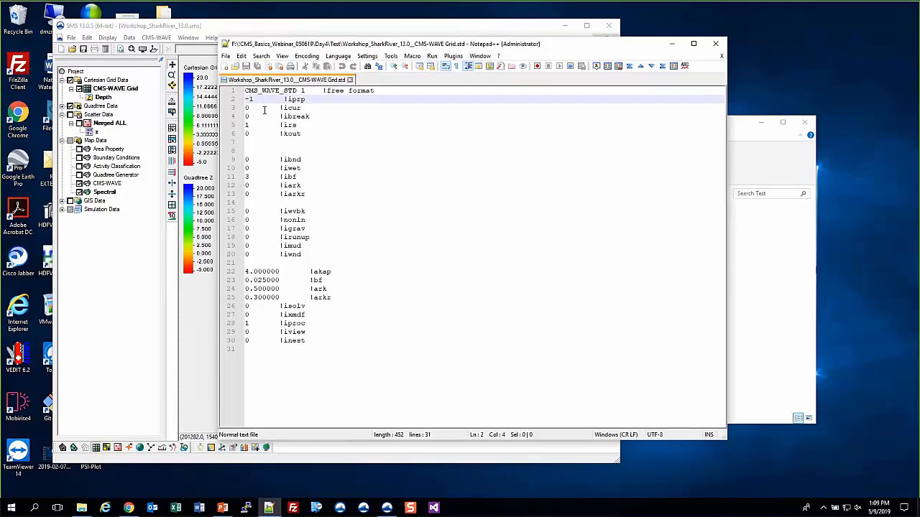
pyautogui.press('Home')
pyautogui.press('Delete')
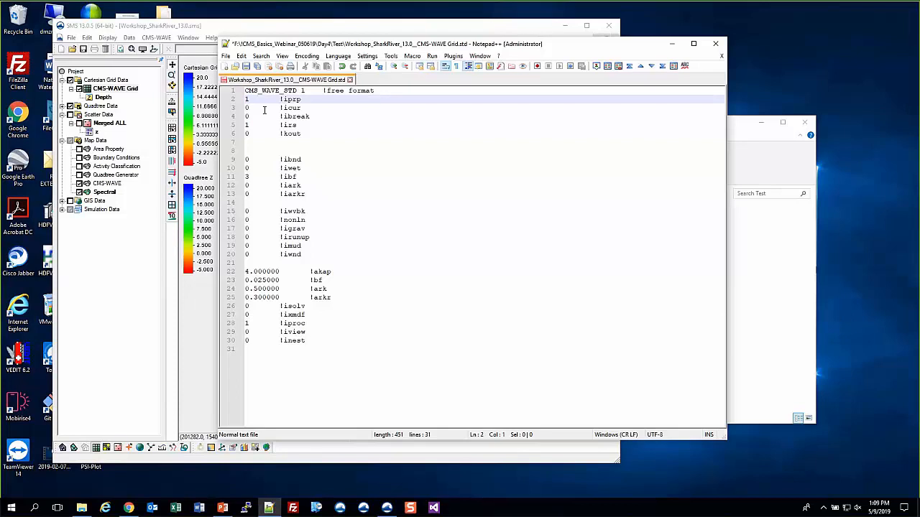
pyautogui.hotkey('ctrl', 'z')
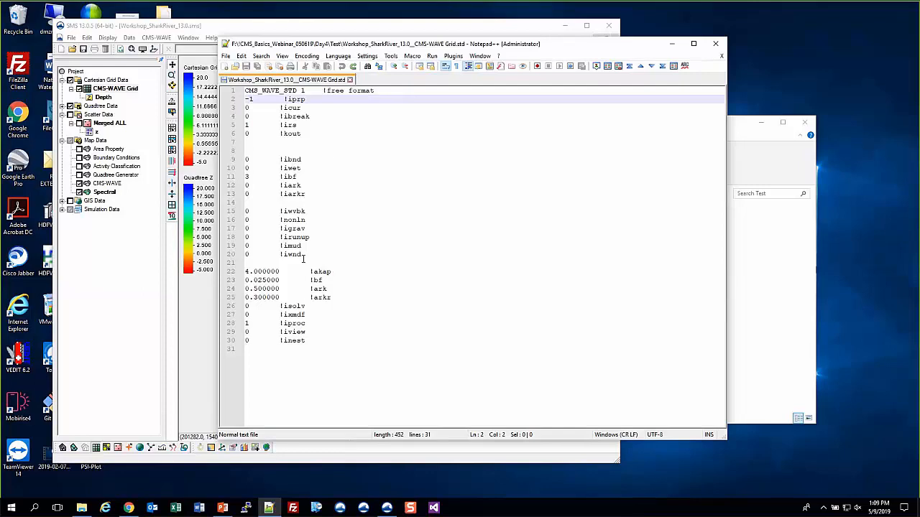
pyautogui.click(715, 45)
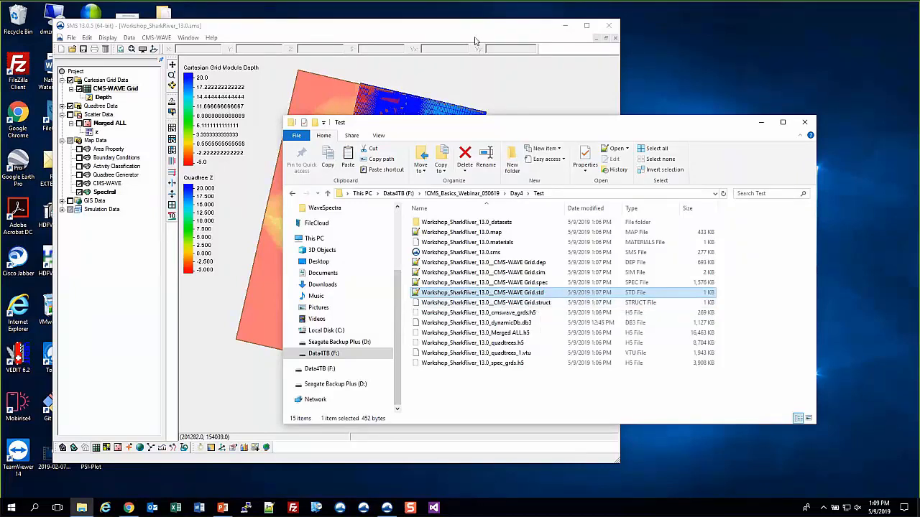
# Switch to SMS and launch the CMS-WAVE run for the active grid.
pyautogui.click(227, 38)
pyautogui.click(156, 37)
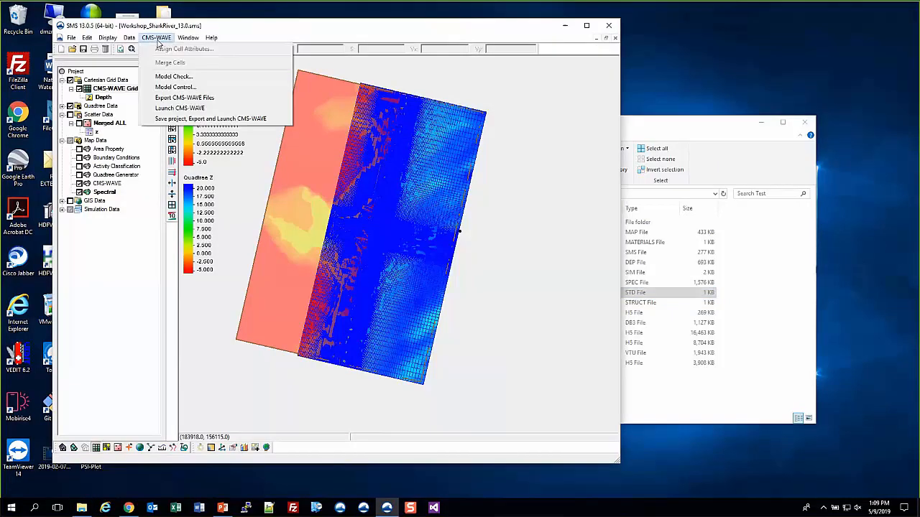
pyautogui.click(187, 109)
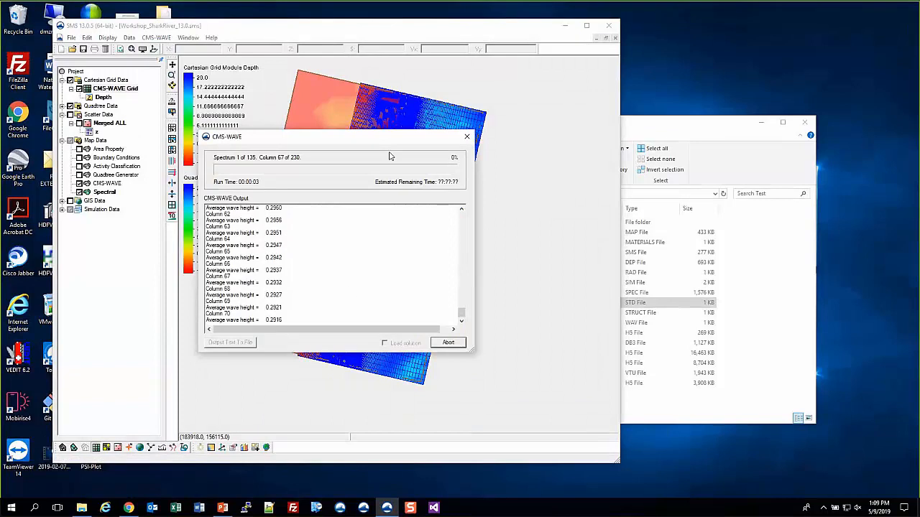
# Move and enlarge the CMS-WAVE run window, and look back through the average wave heights in its output.
pyautogui.moveTo(383, 140); pyautogui.dragTo(548, 84)
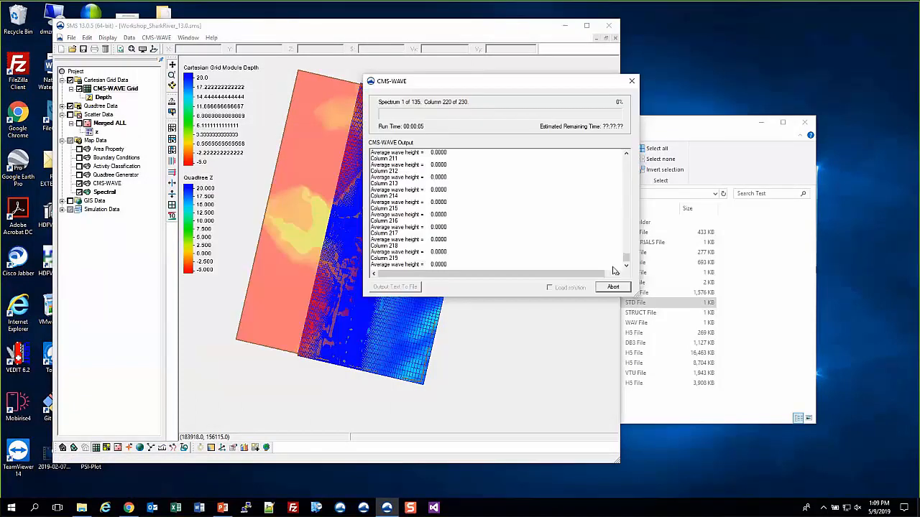
pyautogui.moveTo(698, 357); pyautogui.dragTo(701, 388)
pyautogui.moveTo(688, 322); pyautogui.dragTo(688, 290)
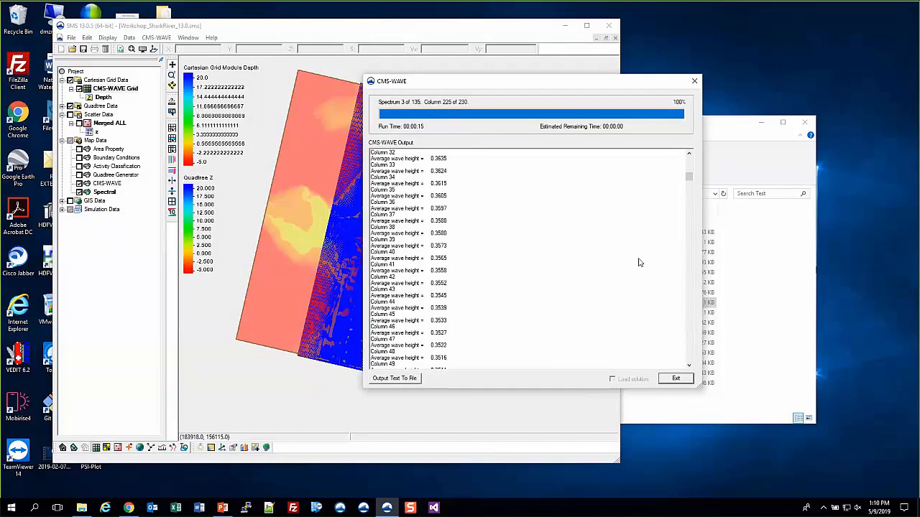
# Go to the end of the CMS-WAVE run output and exit the run window.
pyautogui.moveTo(689, 176); pyautogui.dragTo(690, 362)
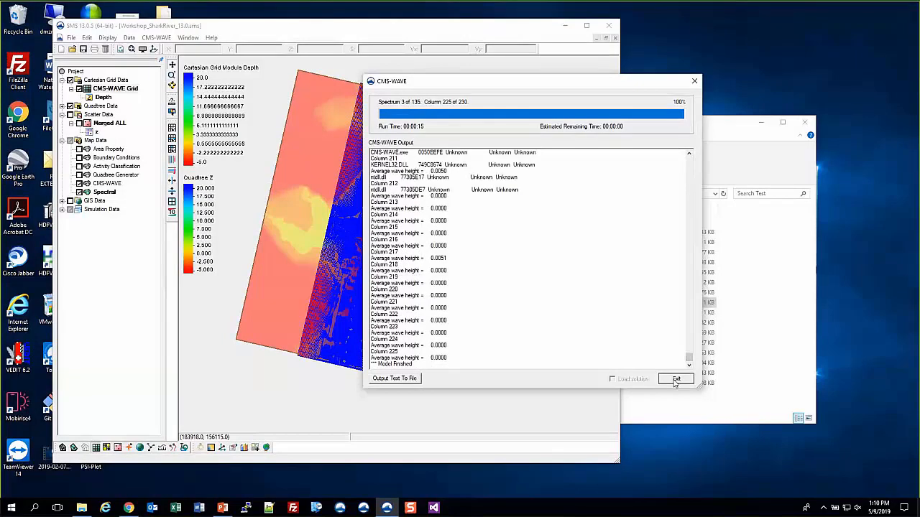
pyautogui.click(676, 380)
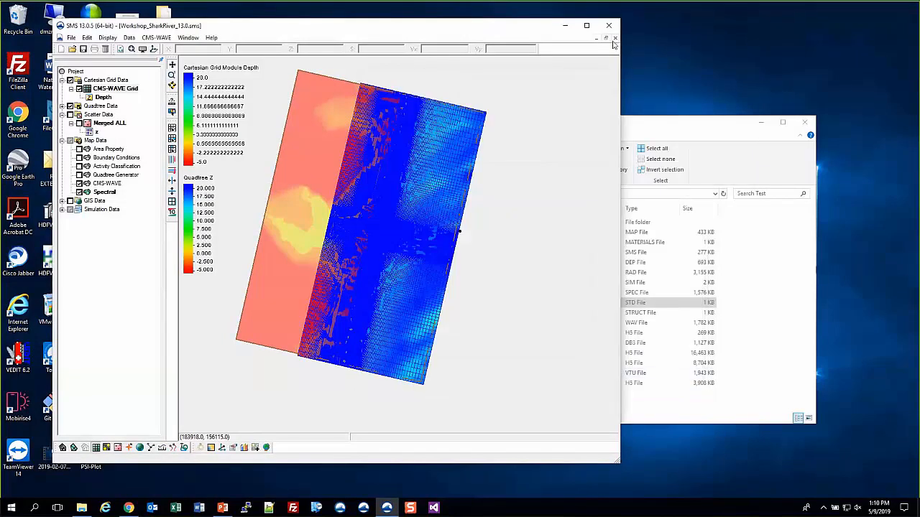
# Switch to File Explorer and open the 4-afterModelControl folder under Day4, widening the Name column to show full file names.
pyautogui.click(687, 135)
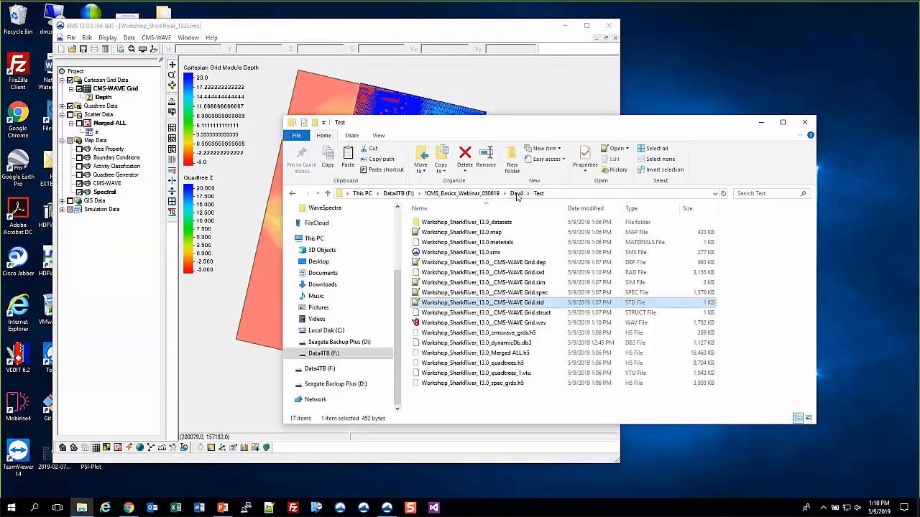
pyautogui.click(463, 87)
pyautogui.click(687, 135)
pyautogui.click(516, 193)
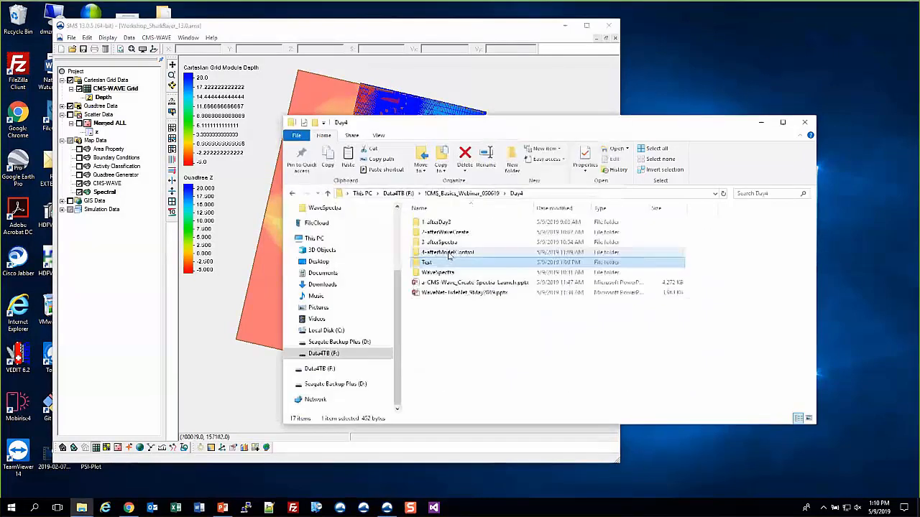
pyautogui.click(449, 253)
pyautogui.doubleClick(449, 255)
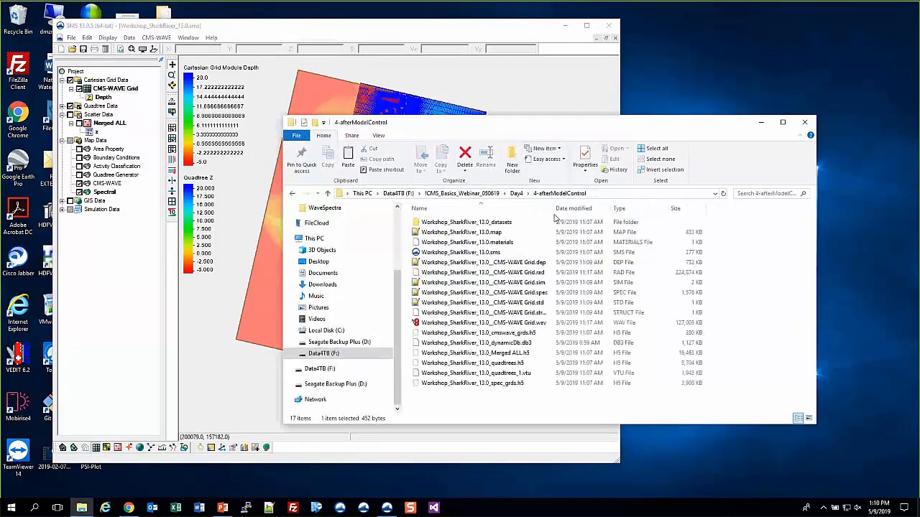
pyautogui.moveTo(552, 208); pyautogui.dragTo(564, 210)
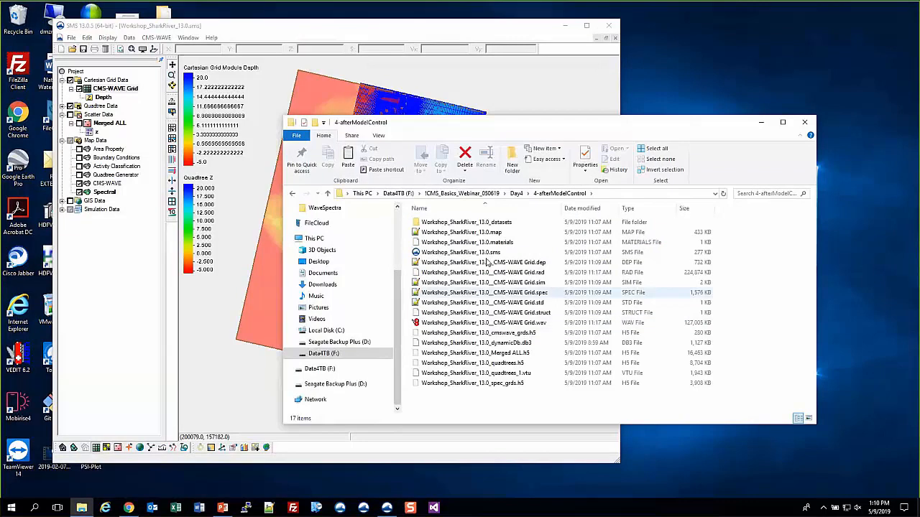
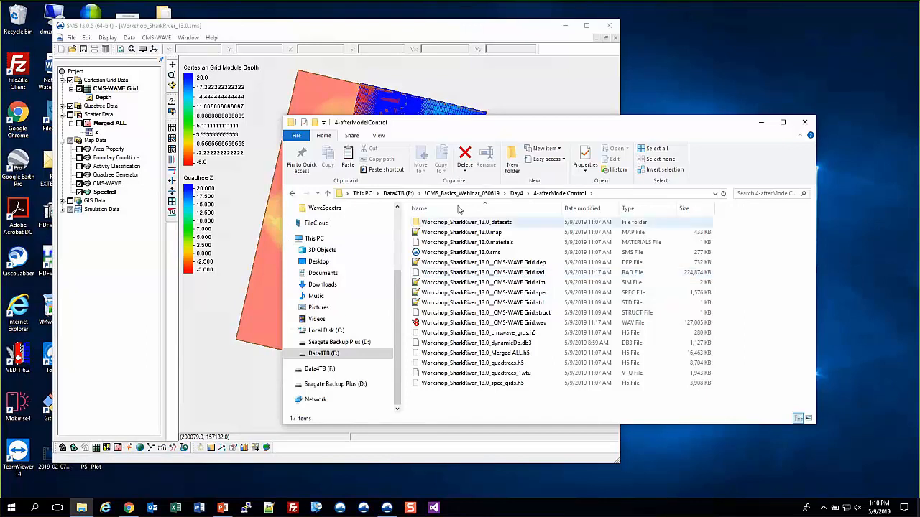
# Close the current SMS project and load Workshop_SharkRiver_13.0.sms from the 4-afterModelControl folder into SMS.
pyautogui.click(203, 28)
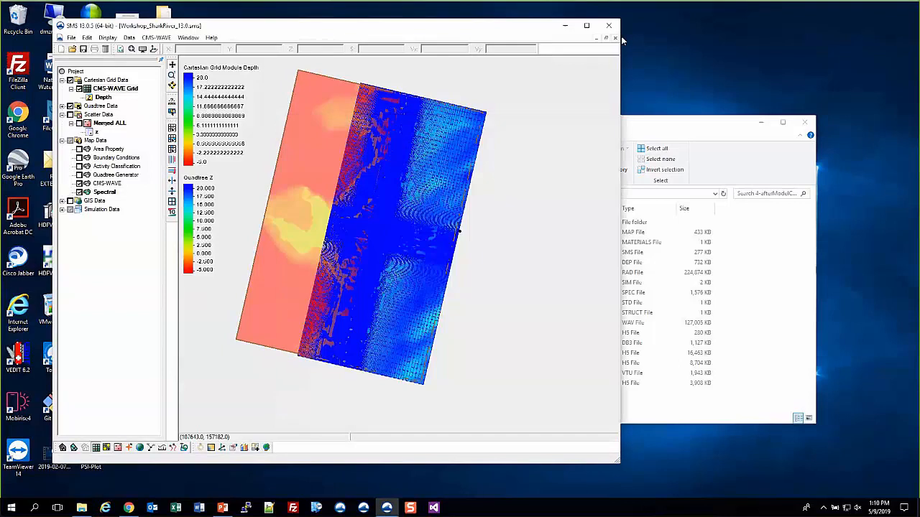
pyautogui.click(609, 25)
pyautogui.click(433, 274)
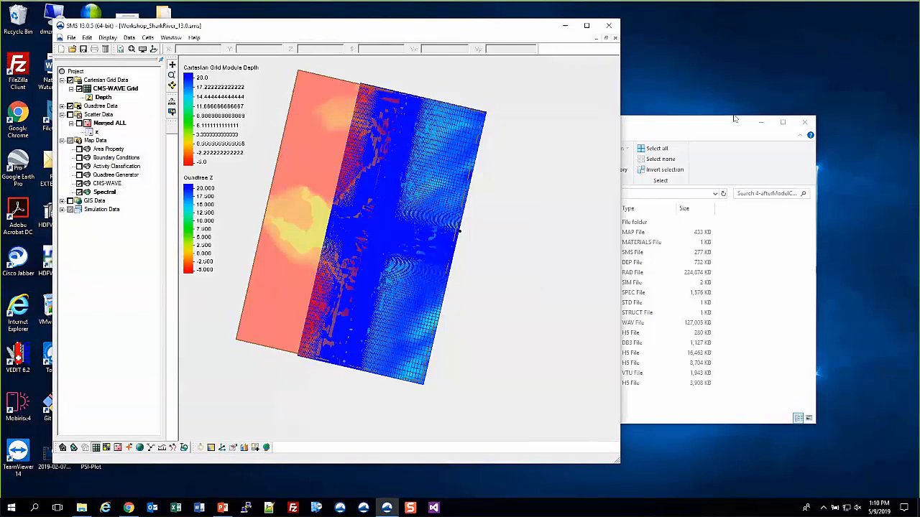
pyautogui.click(734, 118)
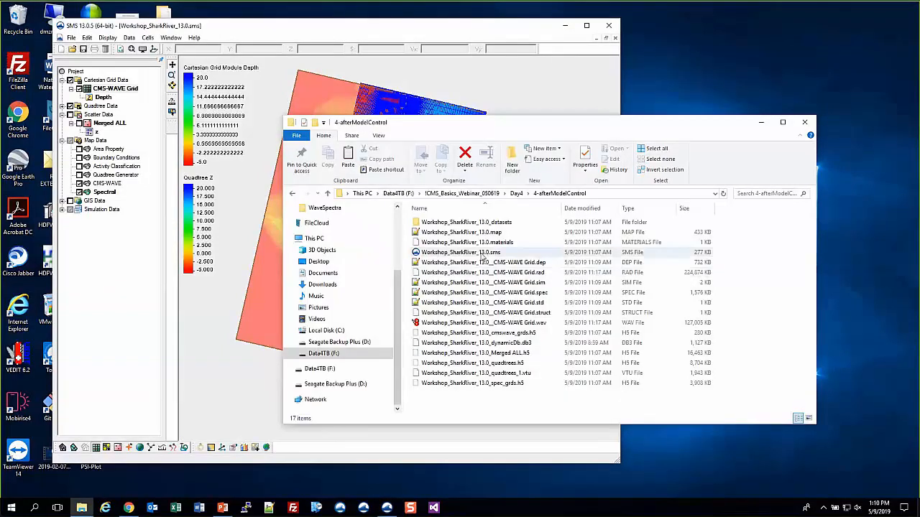
pyautogui.moveTo(481, 257); pyautogui.dragTo(241, 192)
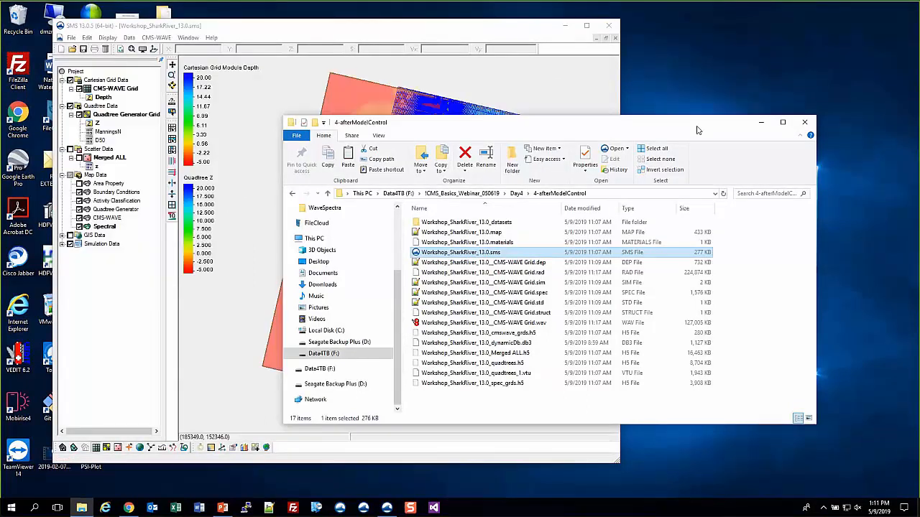
# Load the solution file Workshop_SharkRiver_13.0__CMS-WAVE Grid.wav from File Explorer into SMS, then minimize File Explorer.
pyautogui.moveTo(697, 130); pyautogui.dragTo(760, 140)
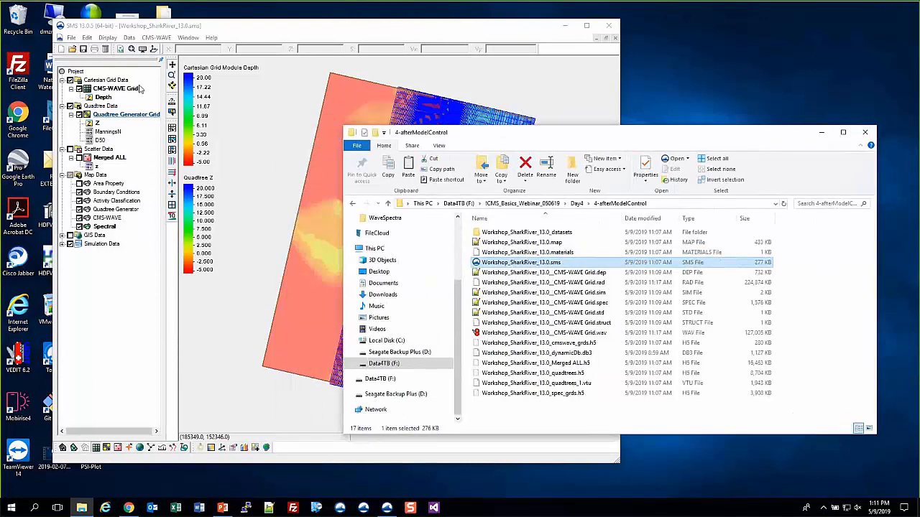
pyautogui.click(569, 285)
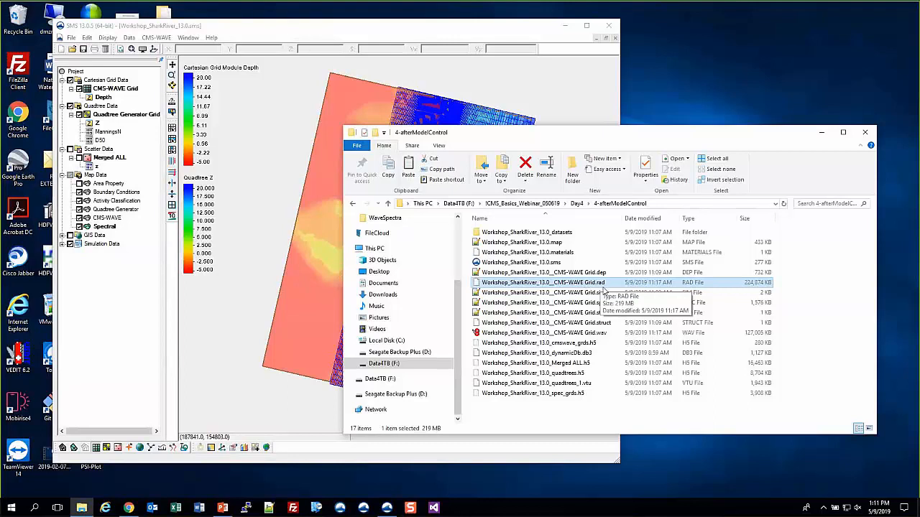
pyautogui.click(568, 334)
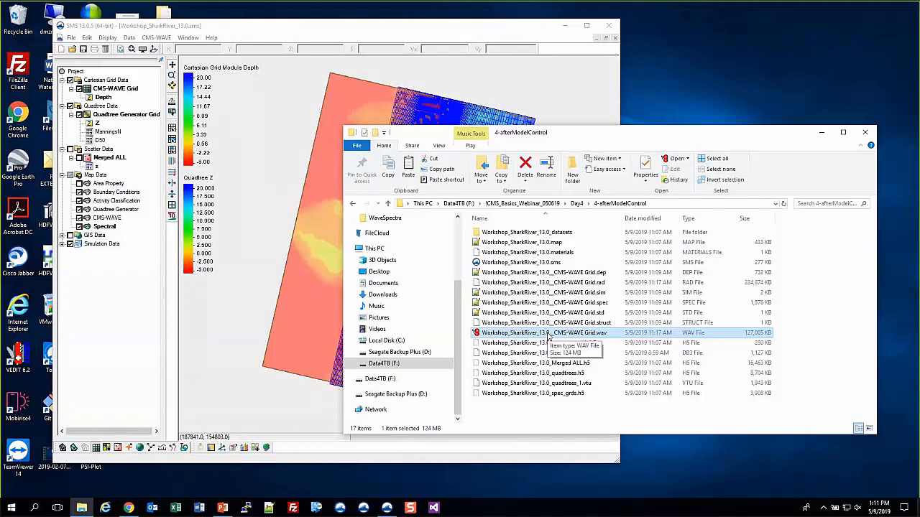
pyautogui.moveTo(548, 335); pyautogui.dragTo(269, 166)
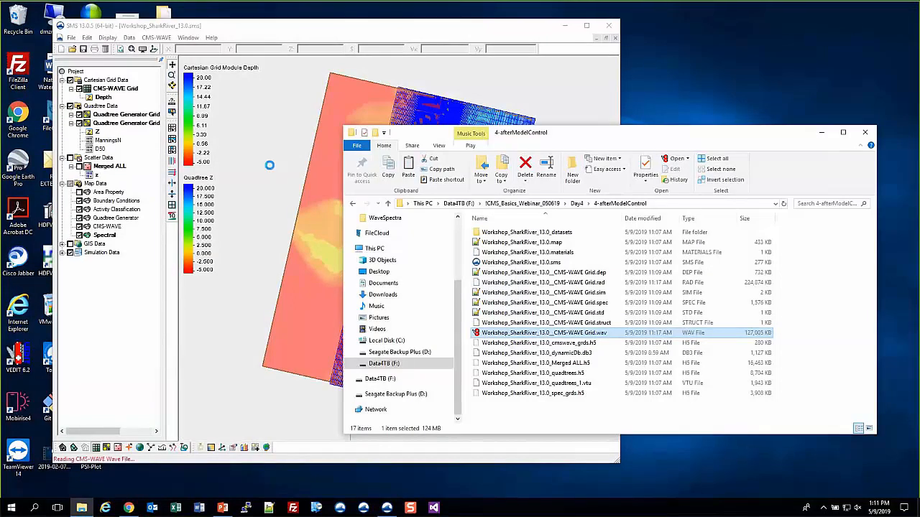
pyautogui.click(820, 134)
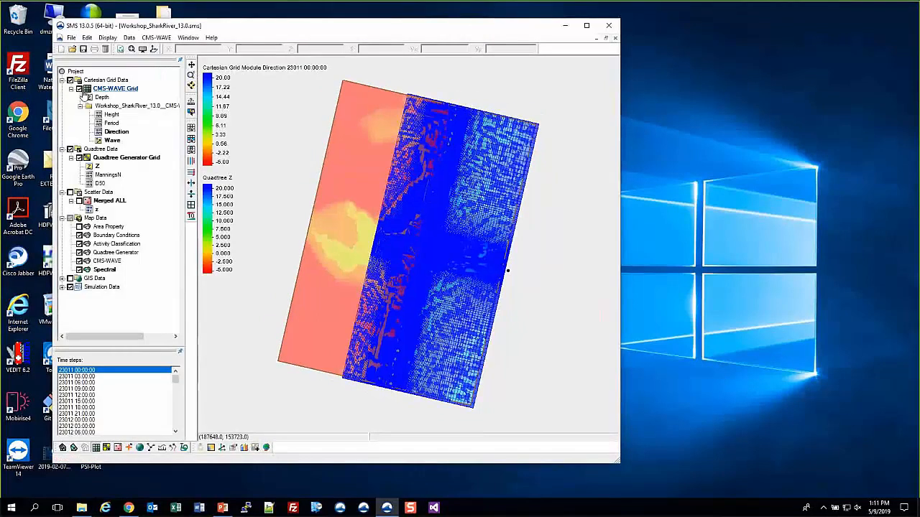
# Hide the Quadtree Generator Grid and turn off the cell edges of the Cartesian grid.
pyautogui.click(80, 161)
pyautogui.click(79, 159)
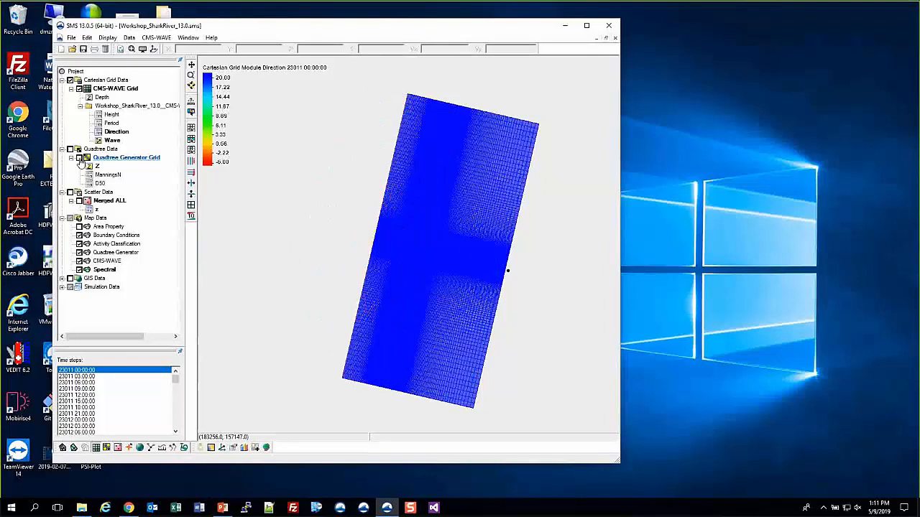
pyautogui.click(142, 48)
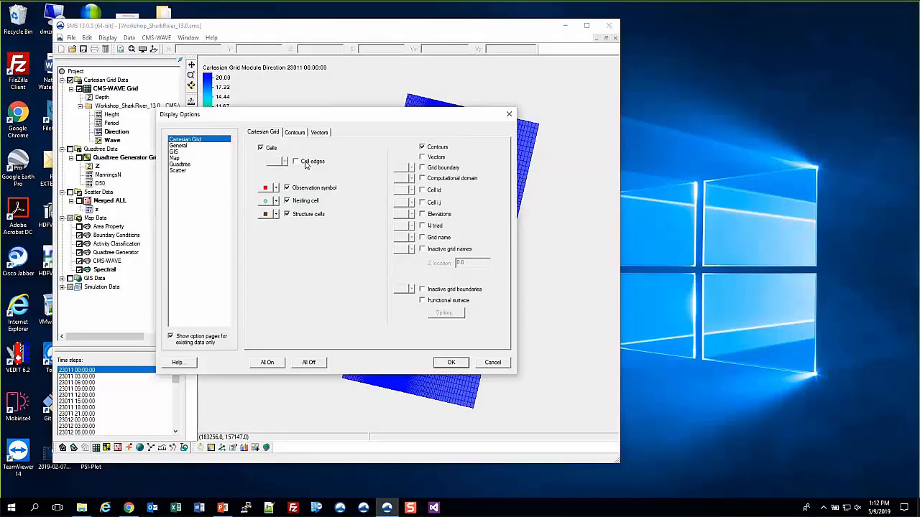
pyautogui.click(452, 363)
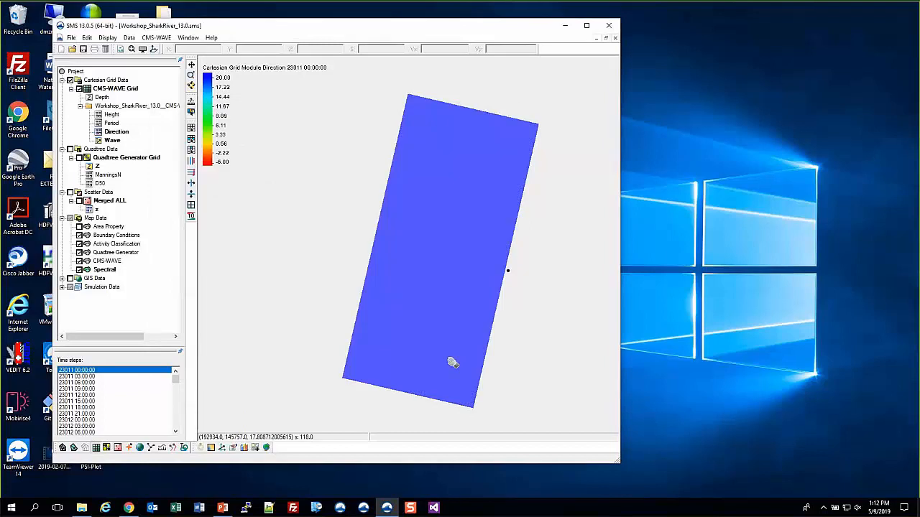
# Make Height and Wave the active solution datasets and turn on vectors for the Cartesian grid.
pyautogui.click(111, 115)
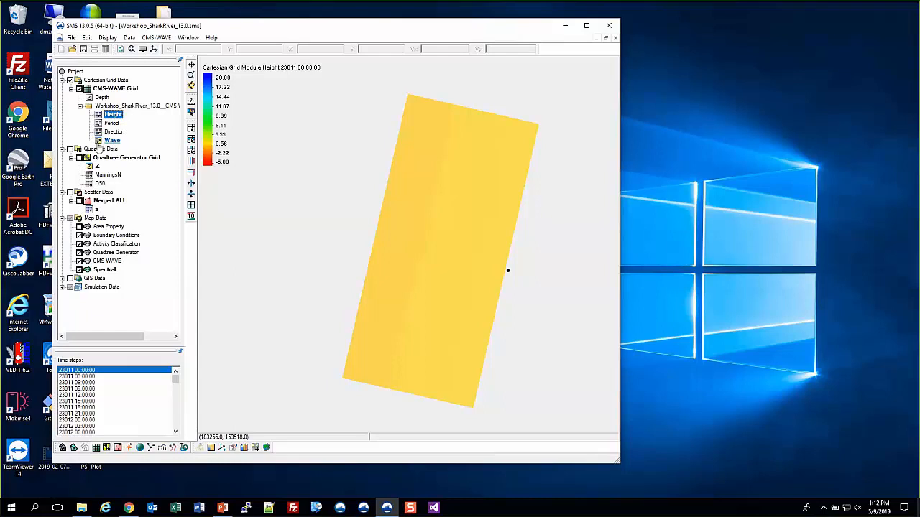
pyautogui.click(109, 141)
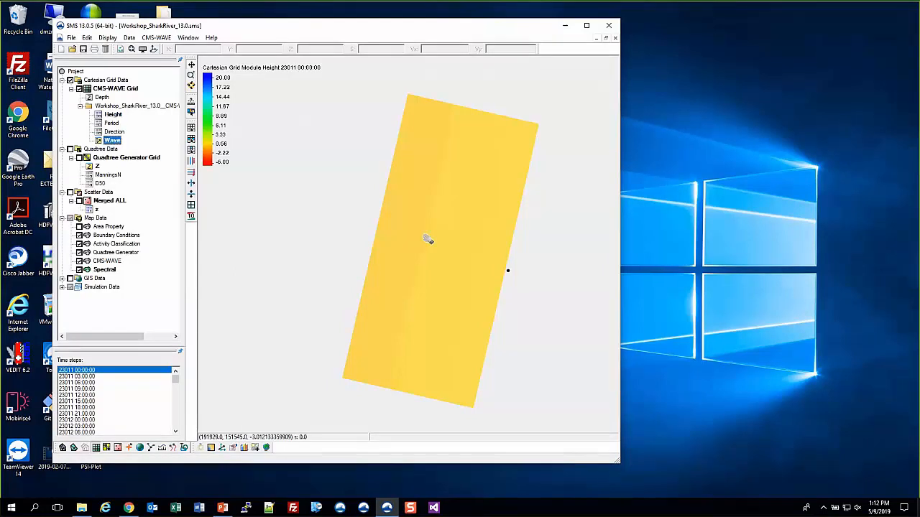
pyautogui.click(143, 49)
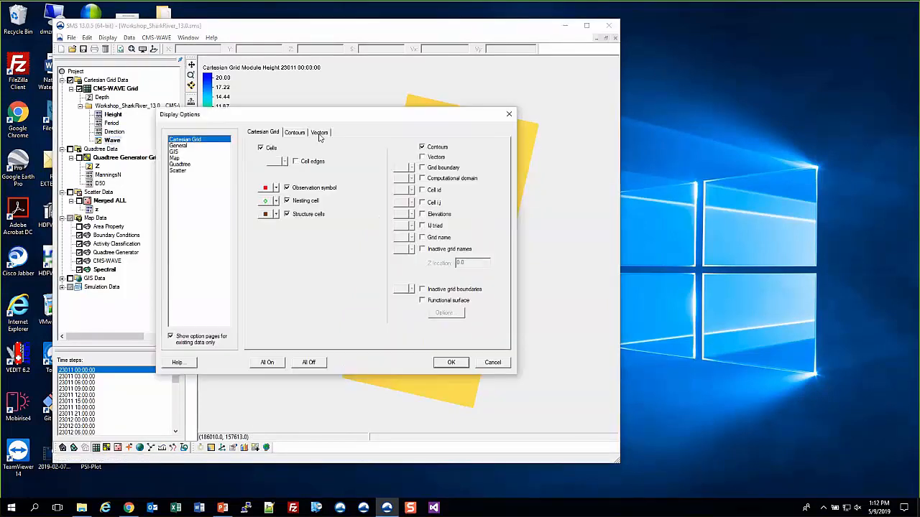
pyautogui.click(422, 157)
pyautogui.click(320, 132)
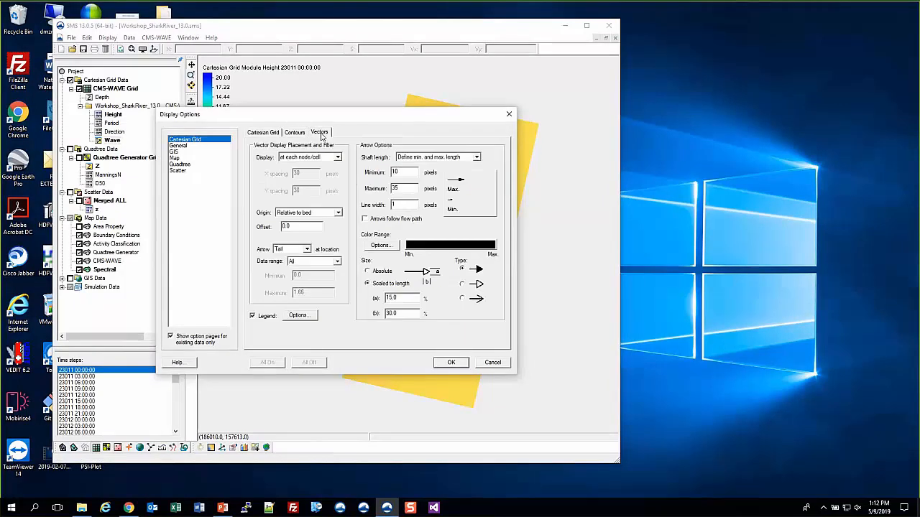
pyautogui.moveTo(353, 119); pyautogui.dragTo(478, 100)
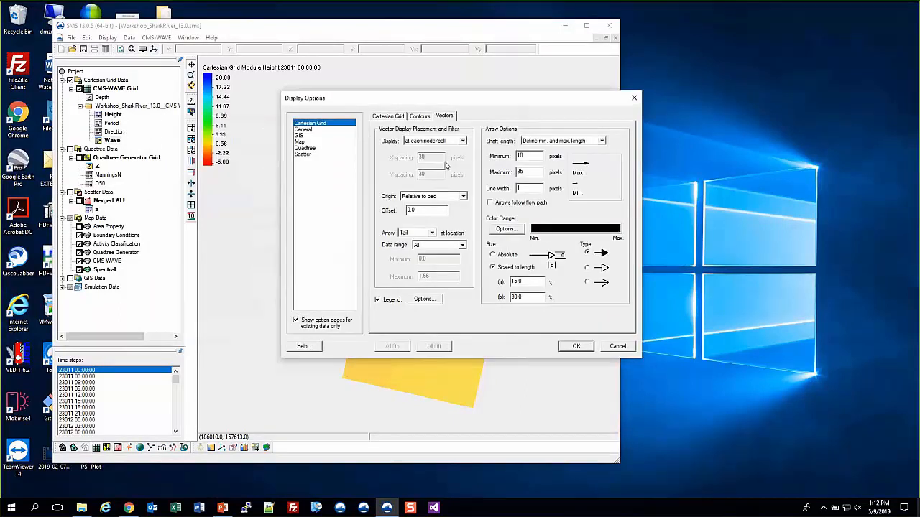
pyautogui.click(581, 352)
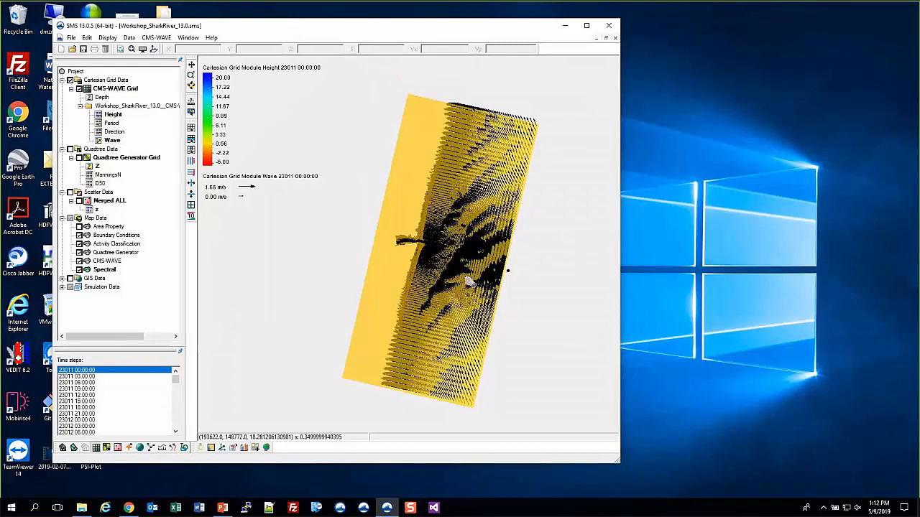
# Change the Cartesian grid's vector display placement to "on a grid".
pyautogui.scroll(1, 432, 255)
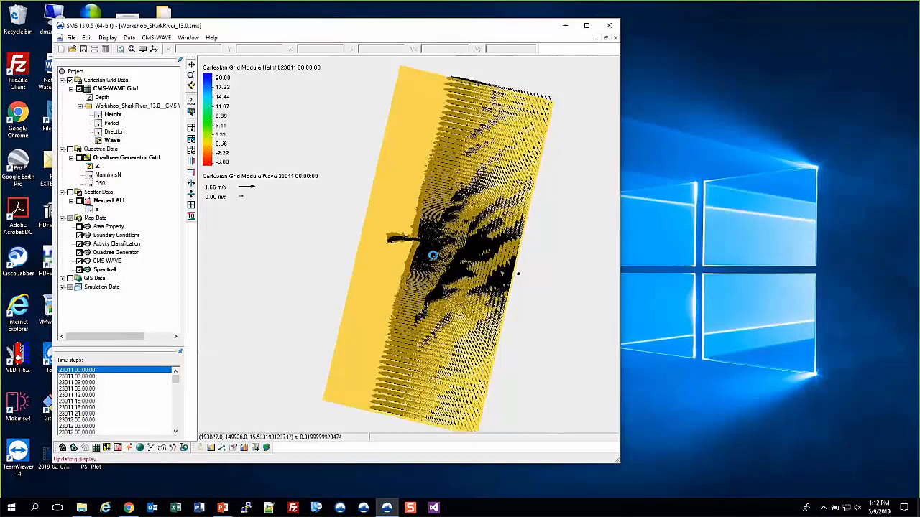
pyautogui.scroll(1, 432, 255)
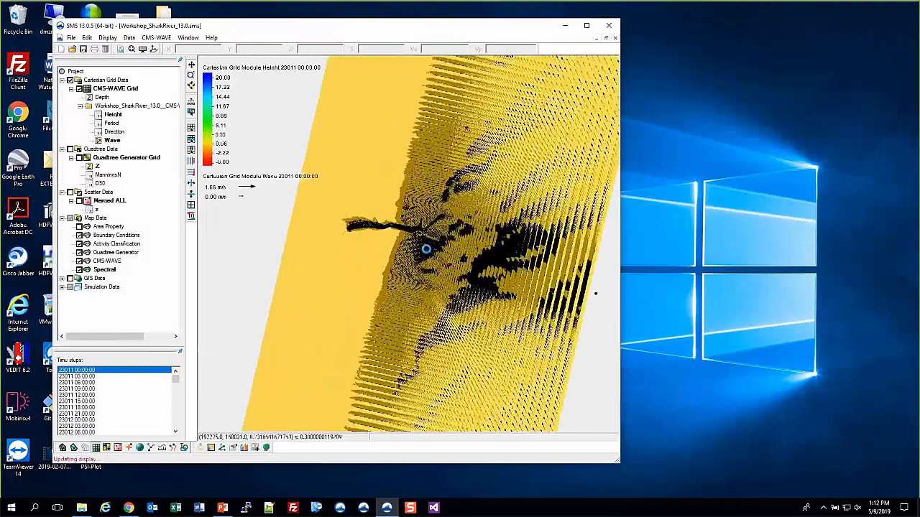
pyautogui.scroll(2, 426, 249)
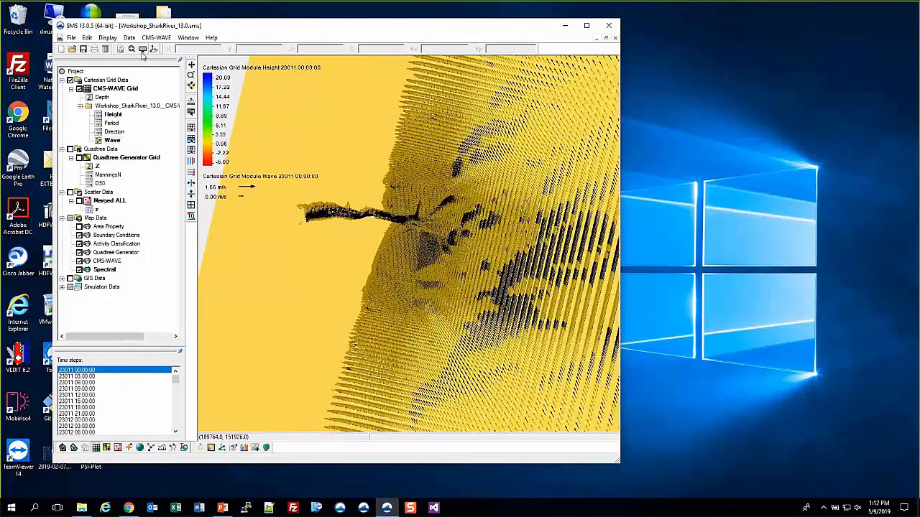
pyautogui.click(143, 49)
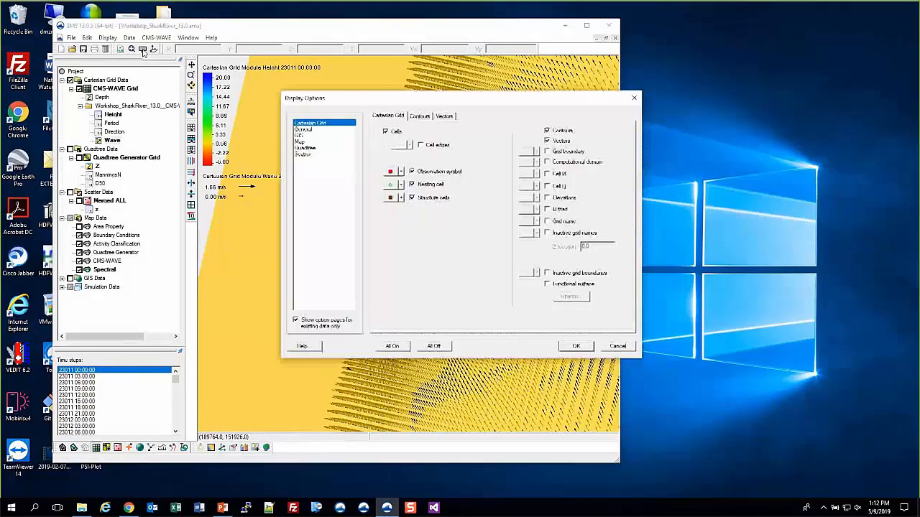
pyautogui.click(444, 116)
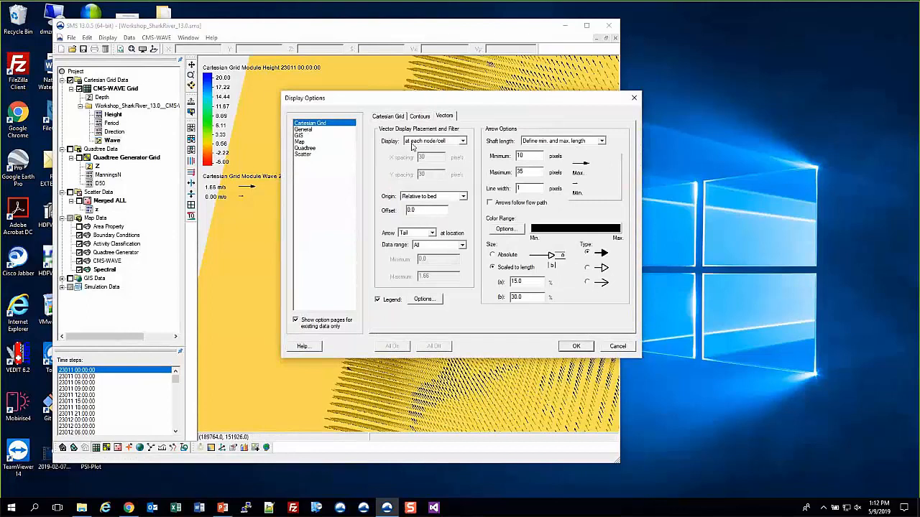
pyautogui.click(431, 141)
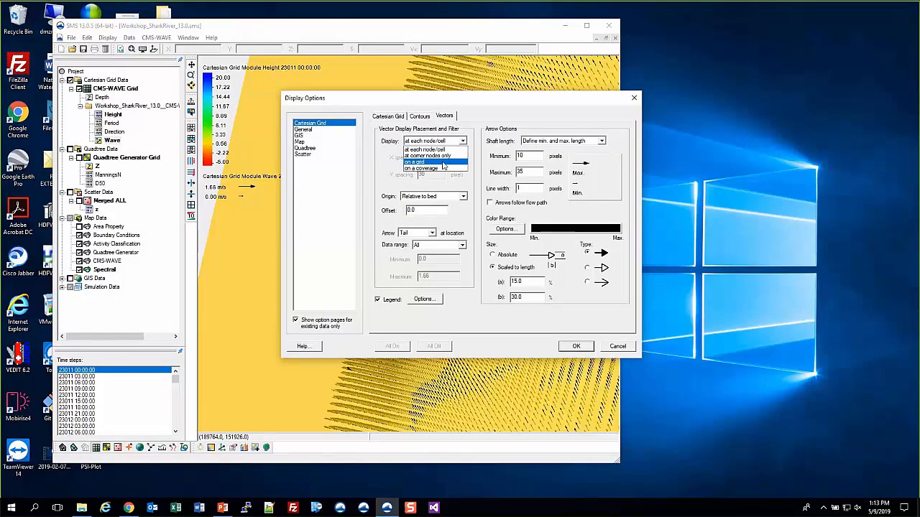
pyautogui.click(443, 162)
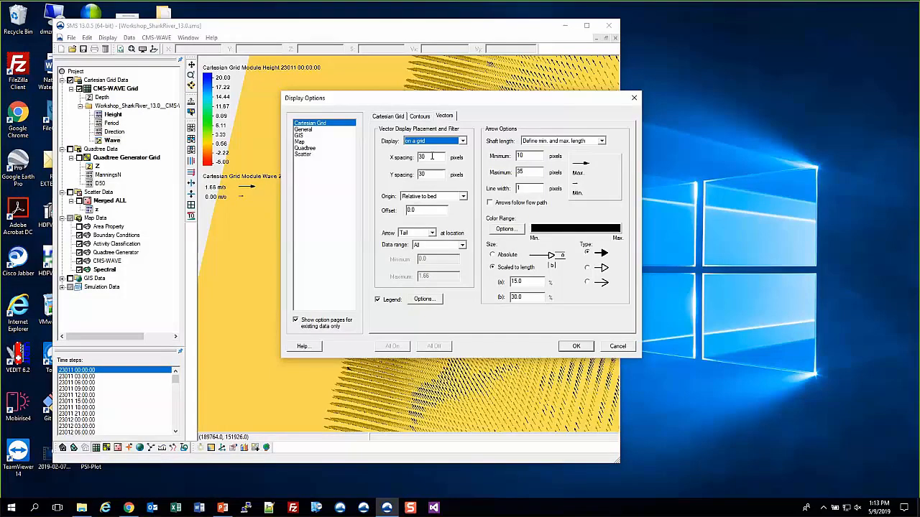
# Set the vector X and Y spacing to 20 pixels and apply the display options.
pyautogui.doubleClick(431, 156)
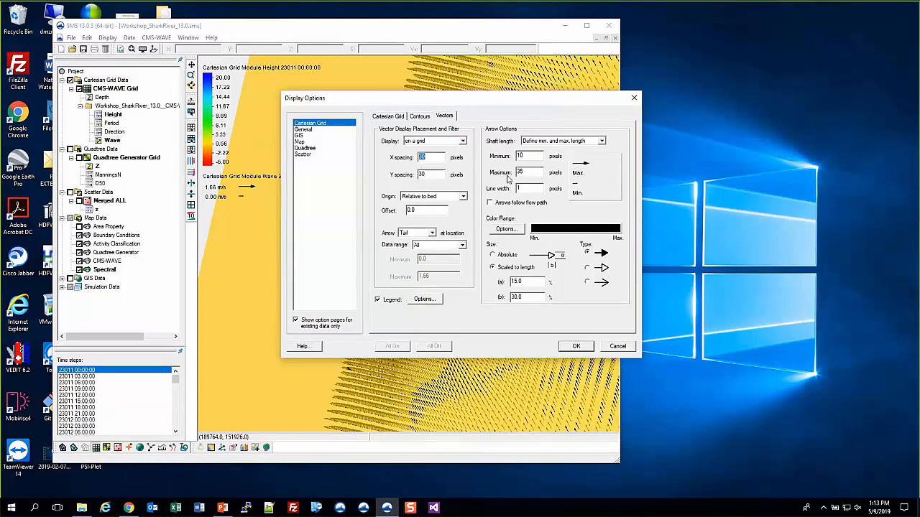
pyautogui.doubleClick(431, 175)
pyautogui.doubleClick(445, 158)
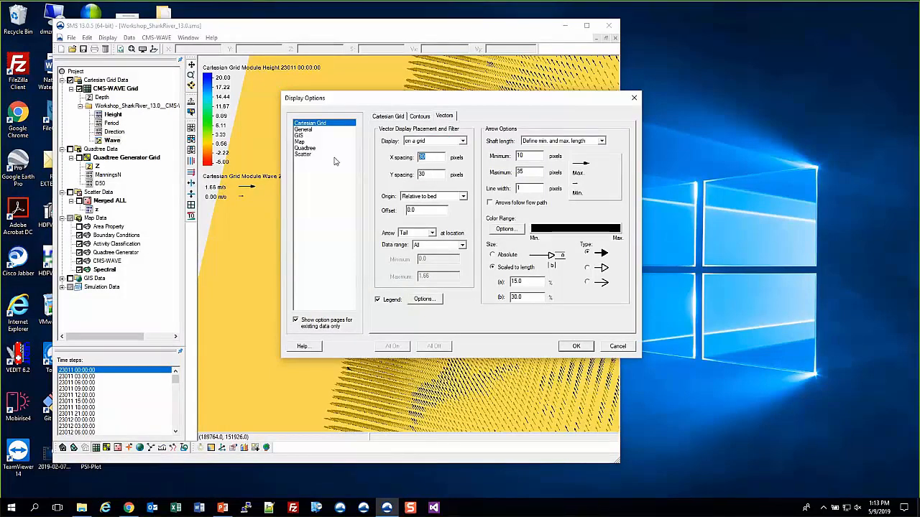
pyautogui.write('20')
pyautogui.moveTo(443, 176); pyautogui.dragTo(400, 174)
pyautogui.write('020')
pyautogui.click(571, 345)
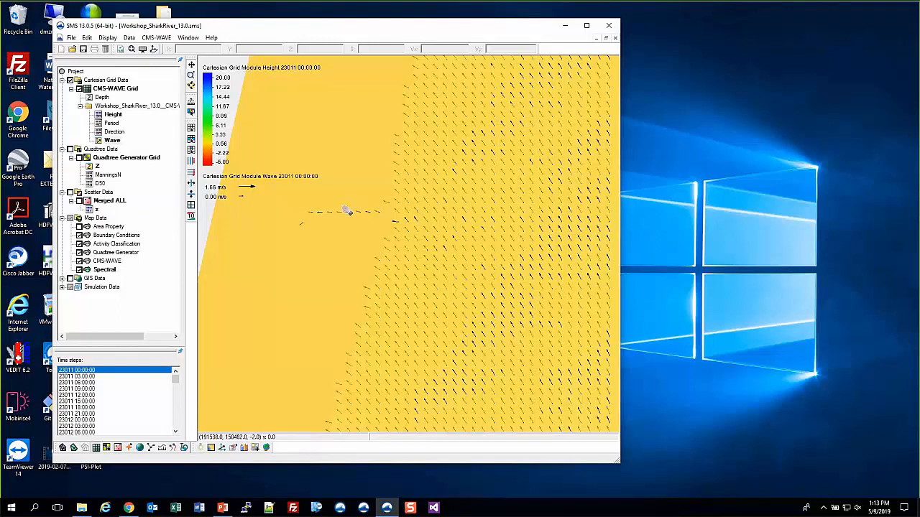
# Examine the wave vectors over the height contours within the inlet, along the shoreline and toward the offshore boundary.
pyautogui.scroll(2, 359, 223)
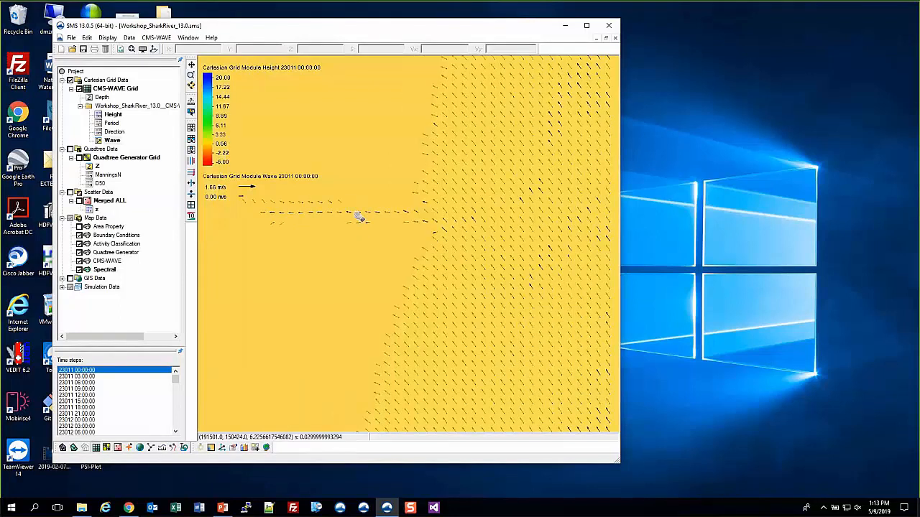
pyautogui.moveTo(360, 218); pyautogui.dragTo(502, 233)
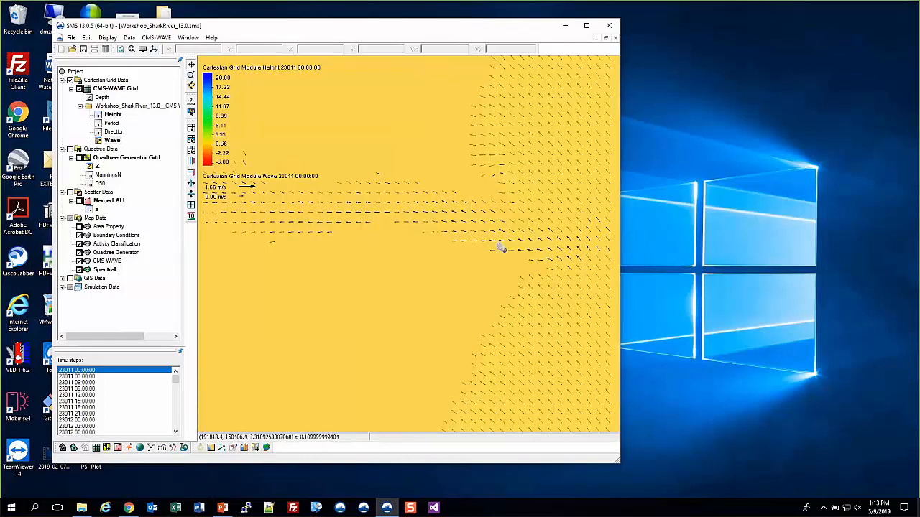
pyautogui.scroll(-1, 572, 294)
pyautogui.scroll(-2, 571, 294)
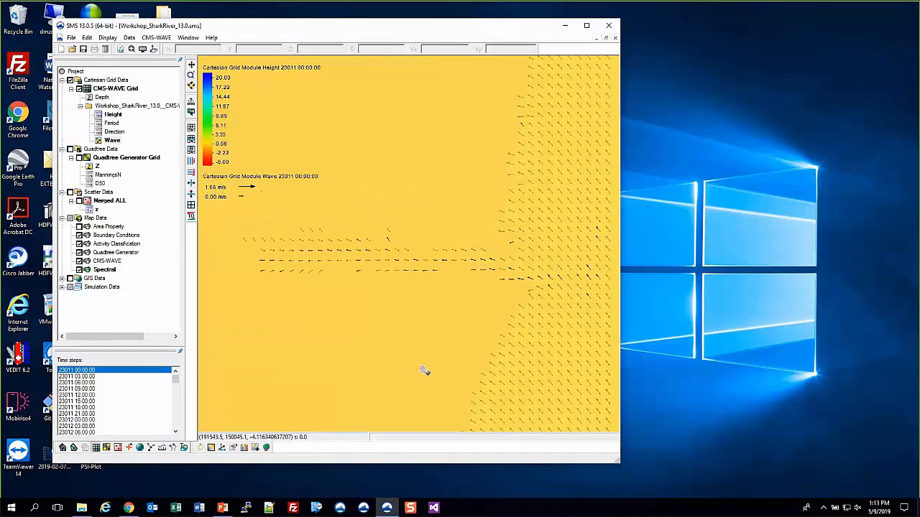
pyautogui.scroll(-1, 423, 354)
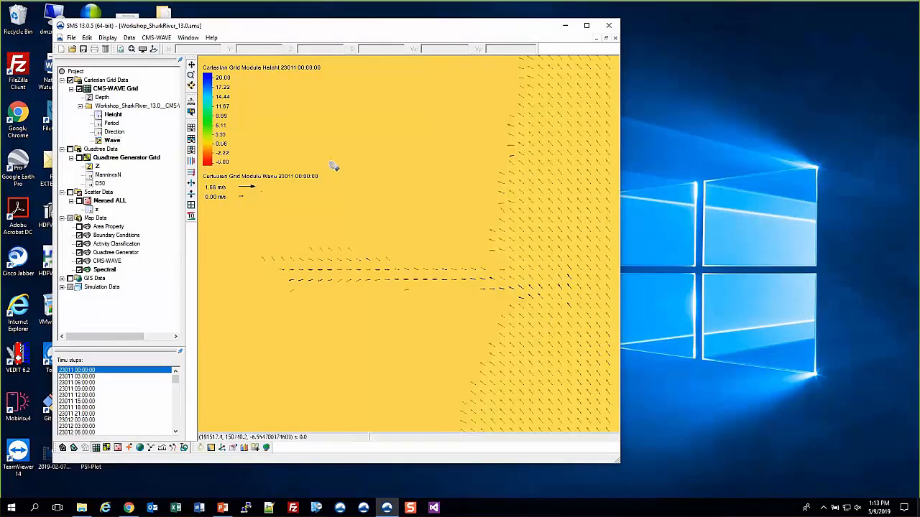
pyautogui.scroll(-1, 334, 166)
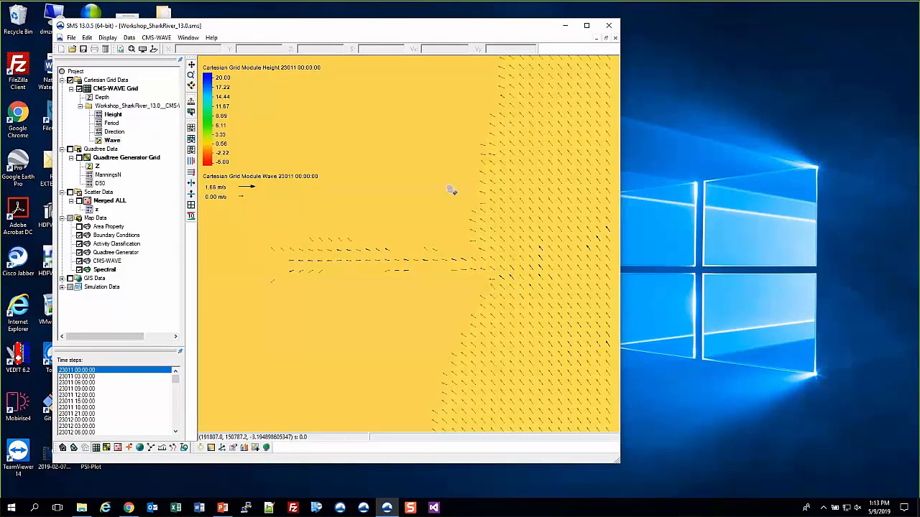
pyautogui.scroll(-1, 365, 178)
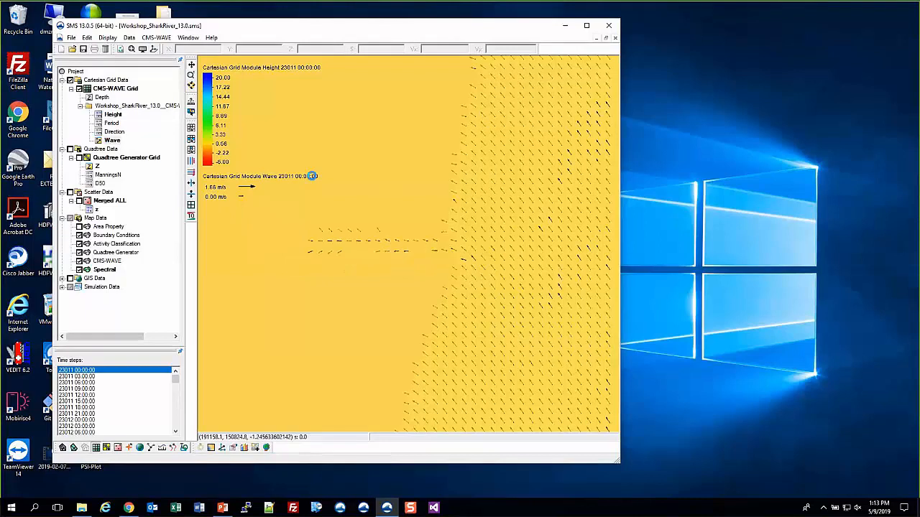
pyautogui.scroll(-1, 312, 176)
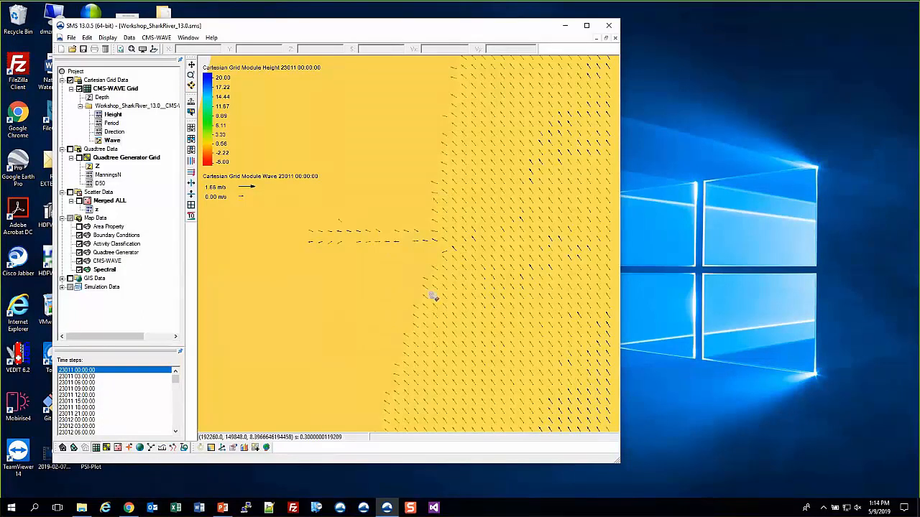
pyautogui.moveTo(432, 296); pyautogui.dragTo(555, 343)
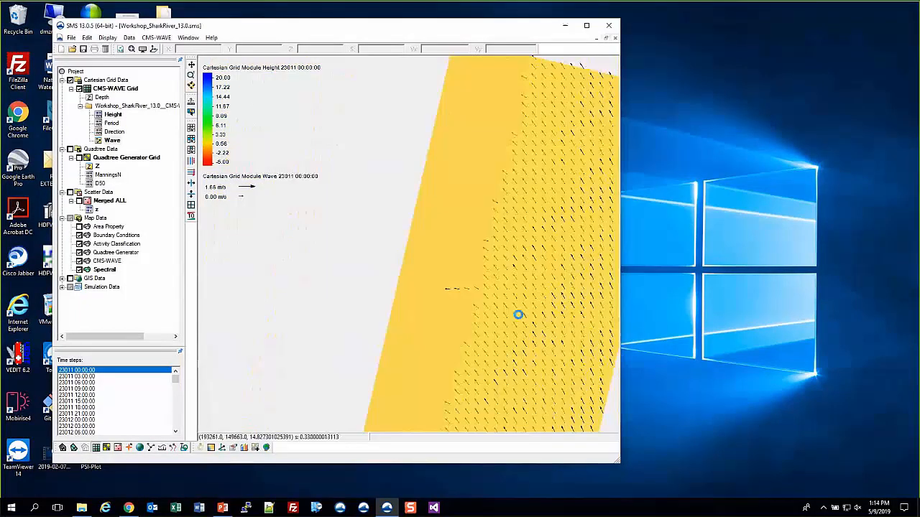
pyautogui.scroll(-3, 518, 314)
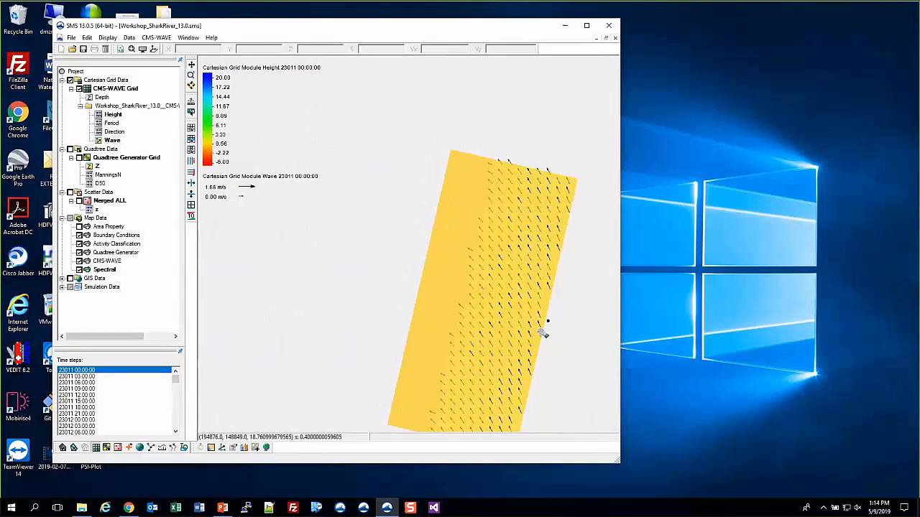
pyautogui.scroll(1, 544, 333)
pyautogui.scroll(1, 450, 286)
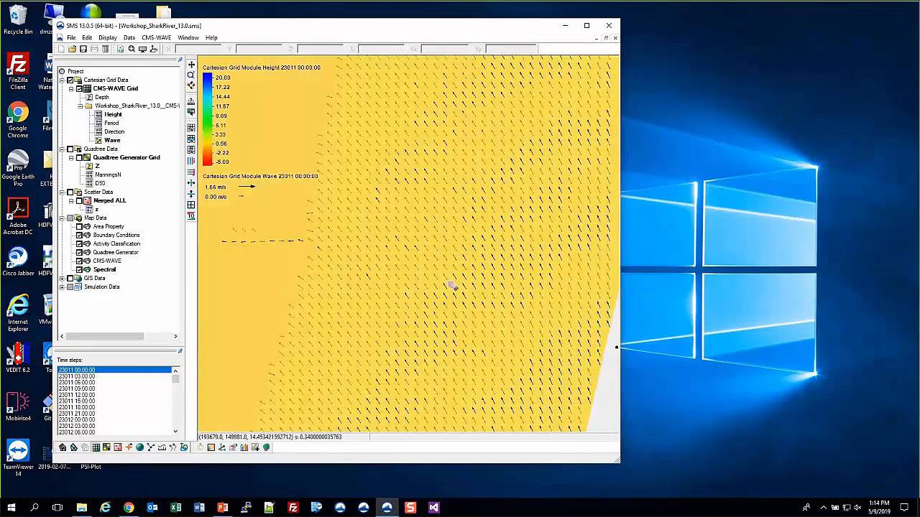
pyautogui.scroll(1, 280, 278)
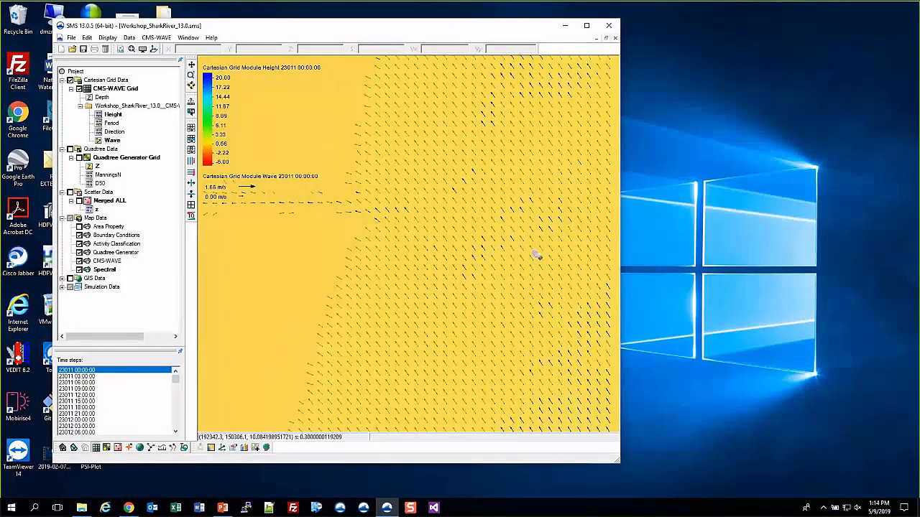
# Display the Period dataset and turn off the specified data range for the Cartesian grid contours.
pyautogui.click(113, 124)
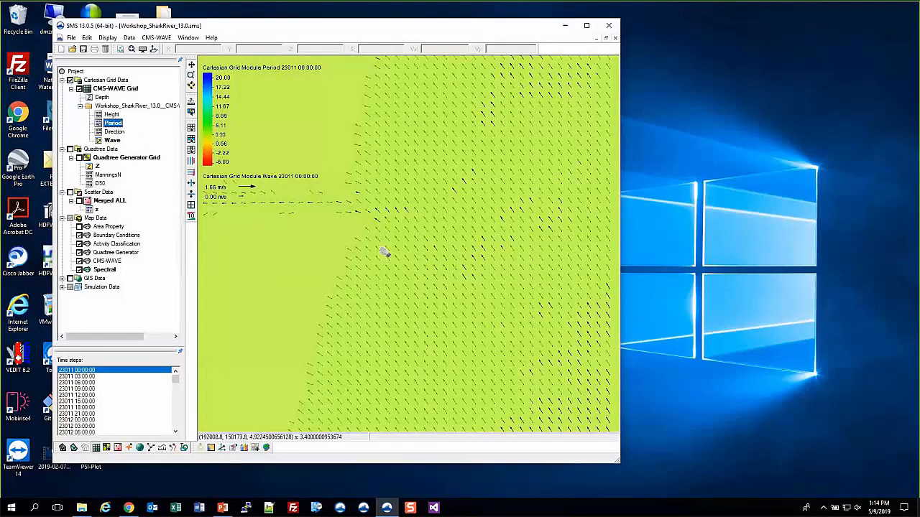
pyautogui.press('Up')
pyautogui.press('Down')
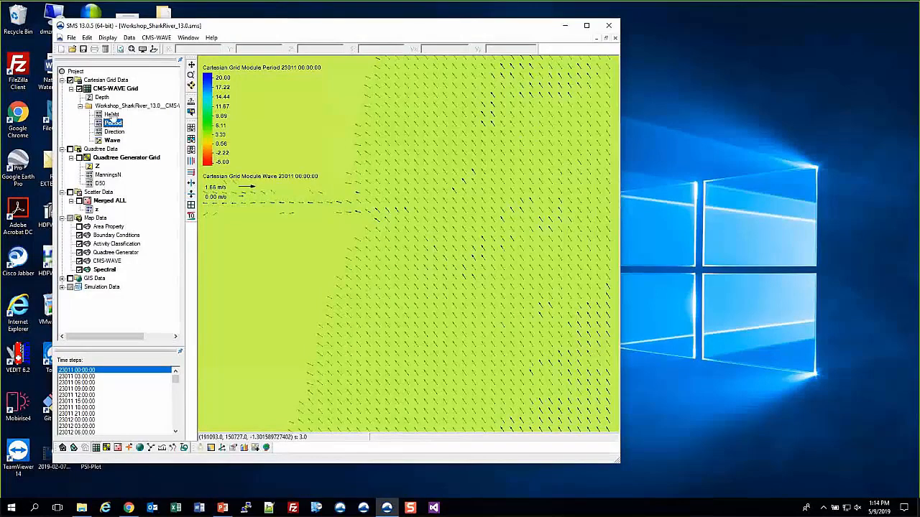
pyautogui.click(142, 49)
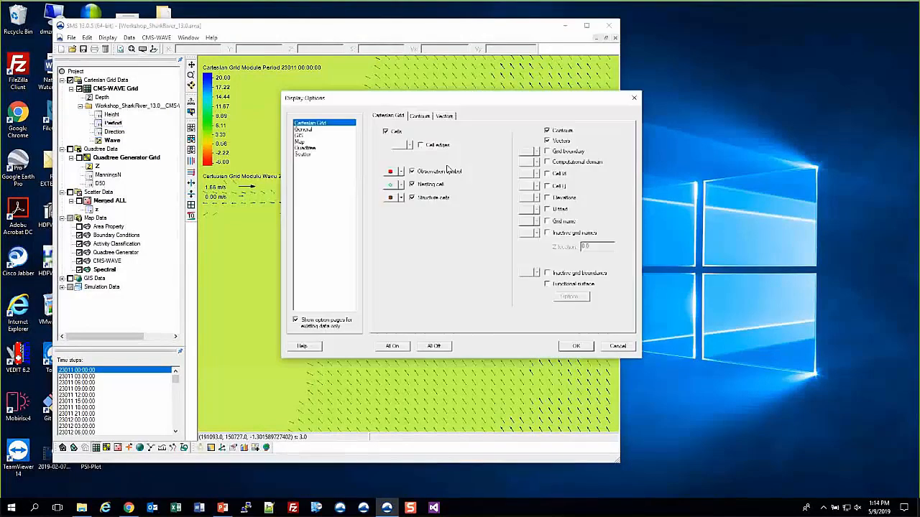
pyautogui.click(419, 119)
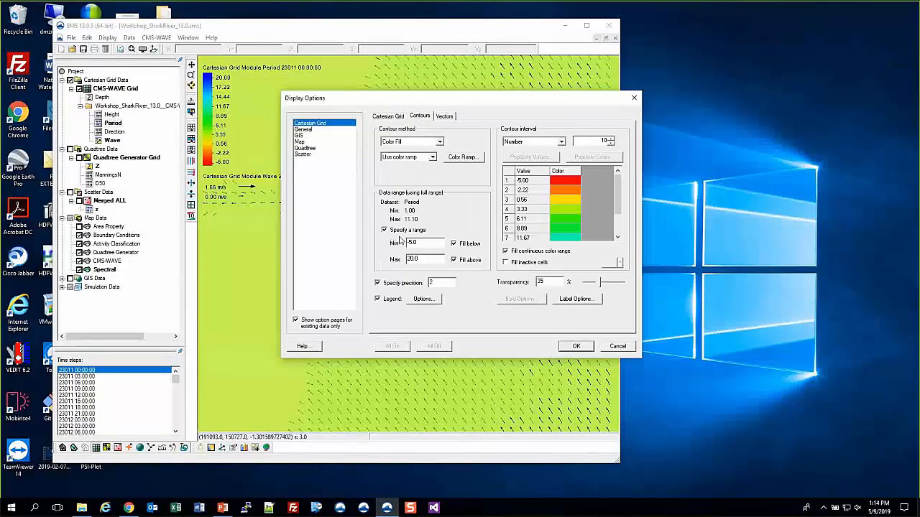
pyautogui.click(399, 231)
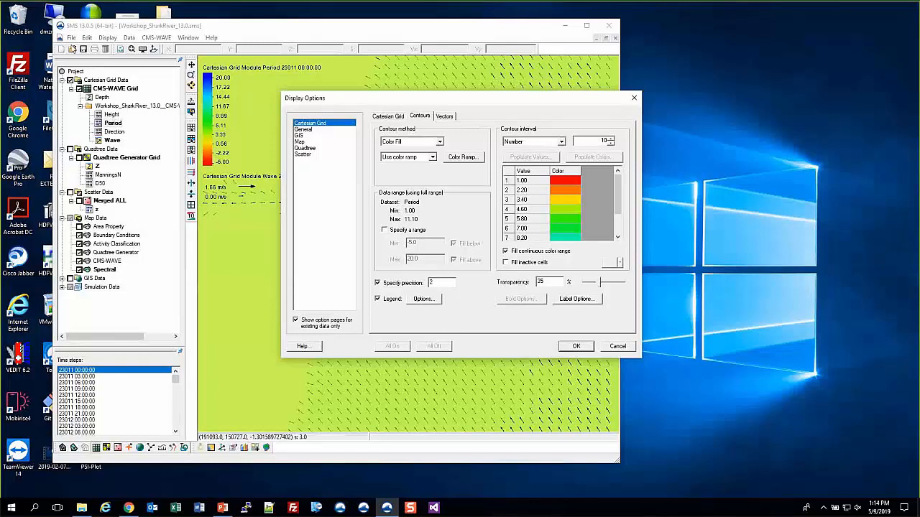
pyautogui.click(577, 347)
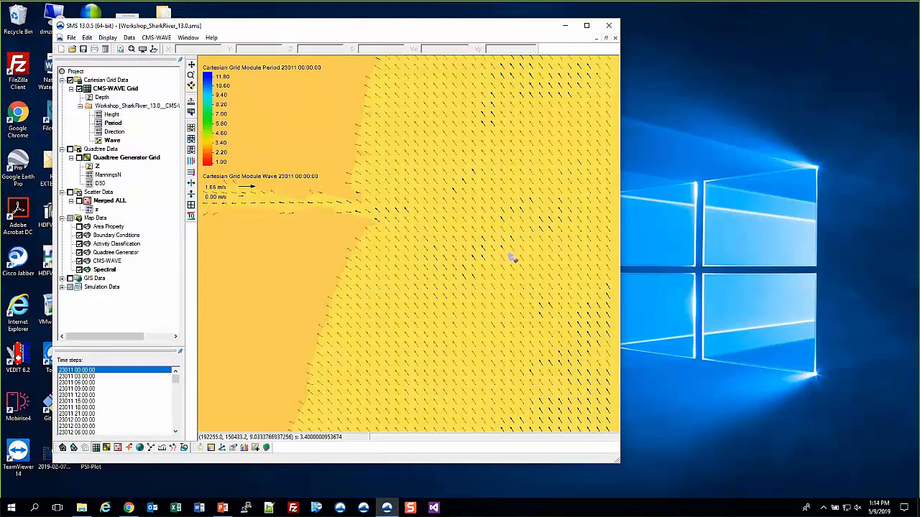
# Examine the wave period contours around the inlet and display the Direction dataset to inspect wave directions nearshore and offshore.
pyautogui.moveTo(531, 344); pyautogui.dragTo(556, 379)
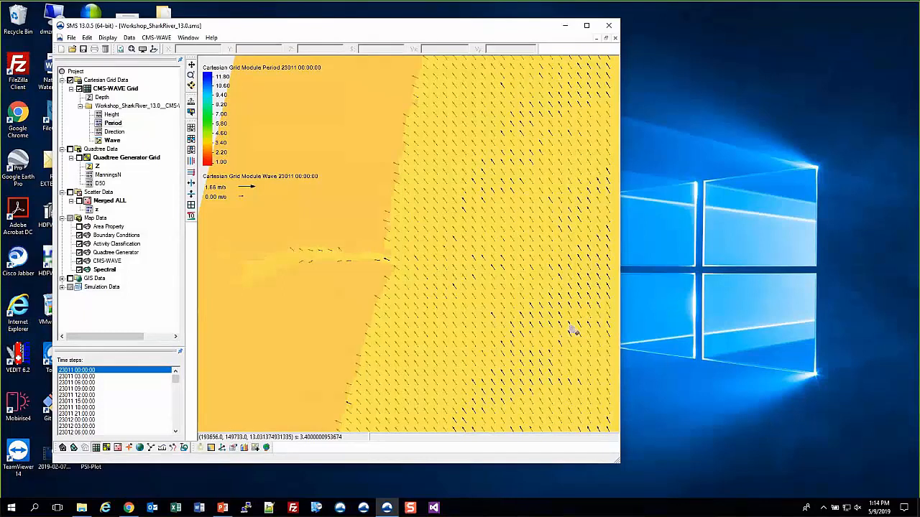
pyautogui.scroll(-2, 573, 332)
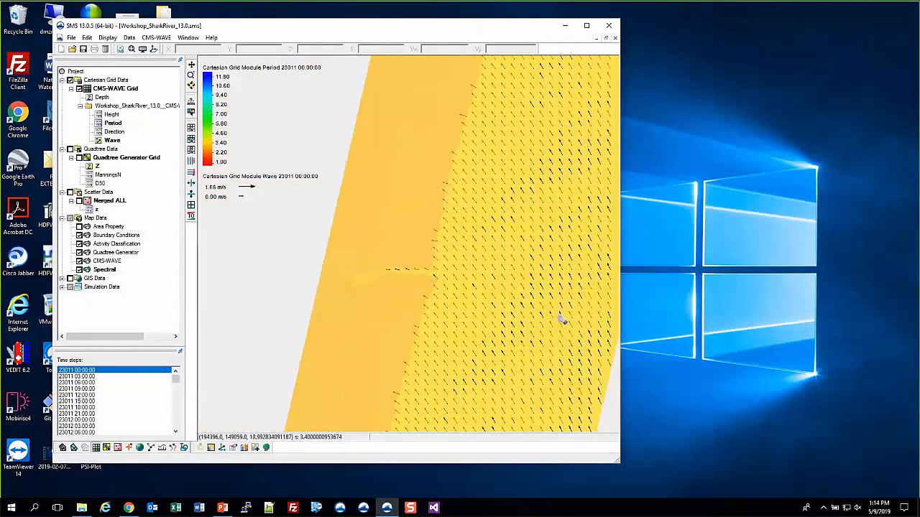
pyautogui.scroll(2, 413, 271)
pyautogui.scroll(2, 413, 270)
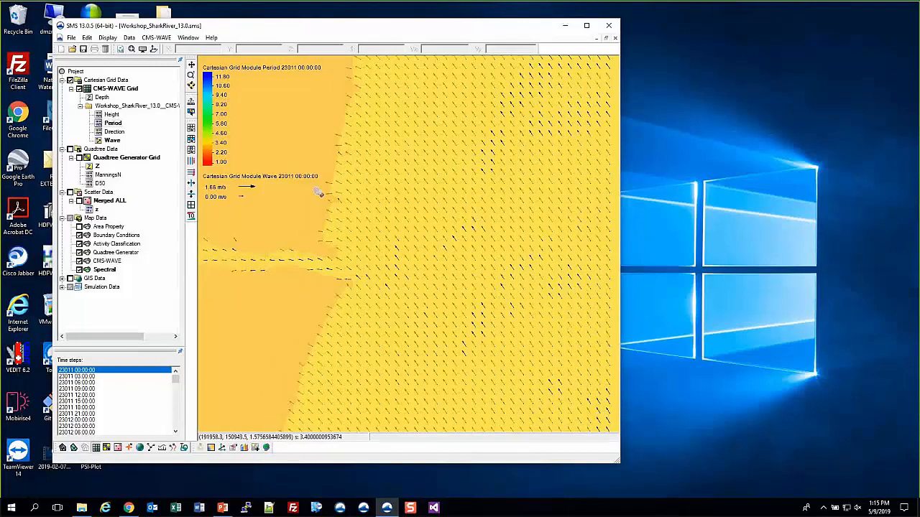
pyautogui.click(115, 132)
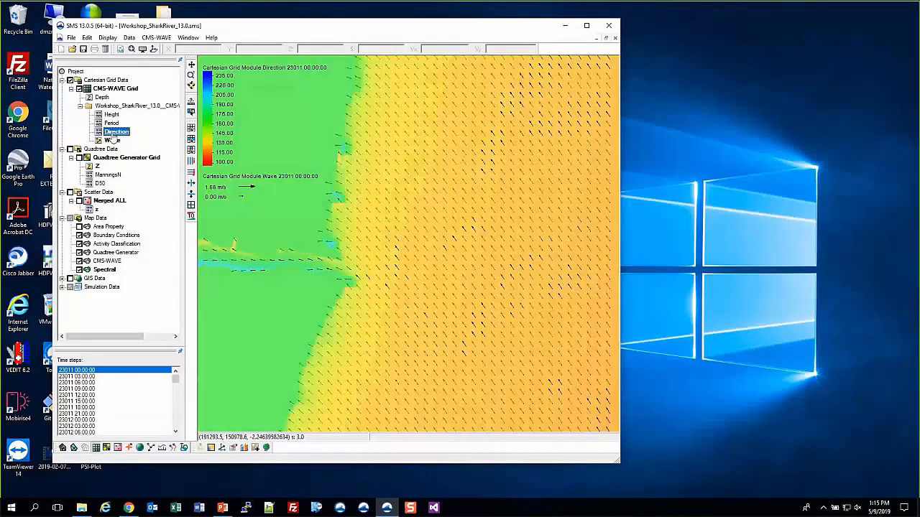
pyautogui.scroll(-3, 364, 201)
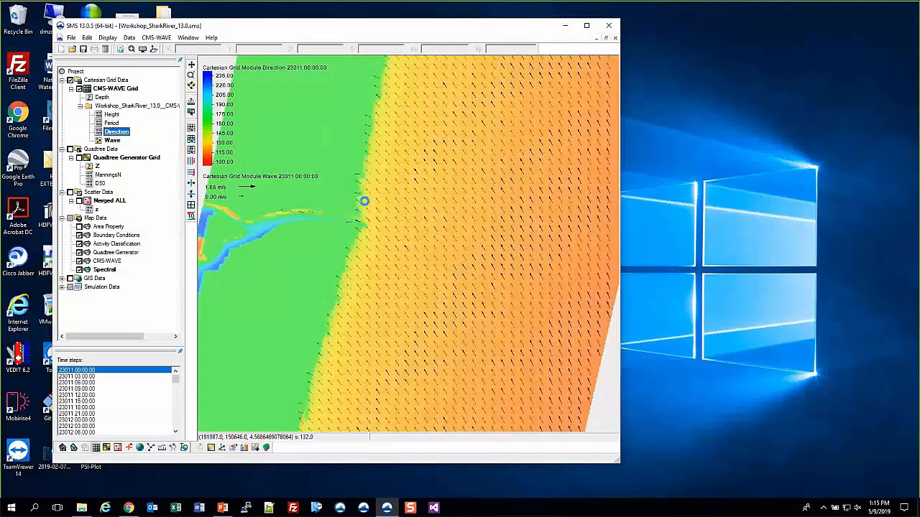
pyautogui.scroll(-2, 365, 201)
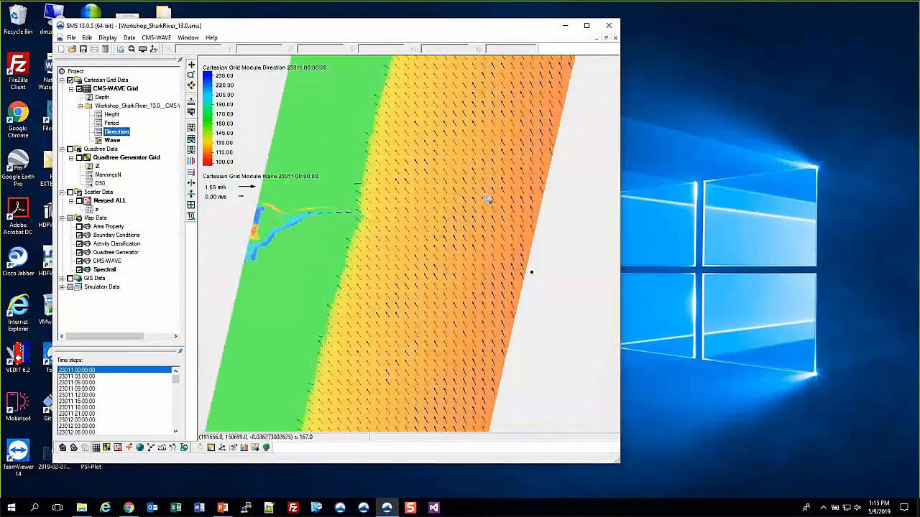
pyautogui.scroll(1, 396, 263)
pyautogui.scroll(2, 396, 262)
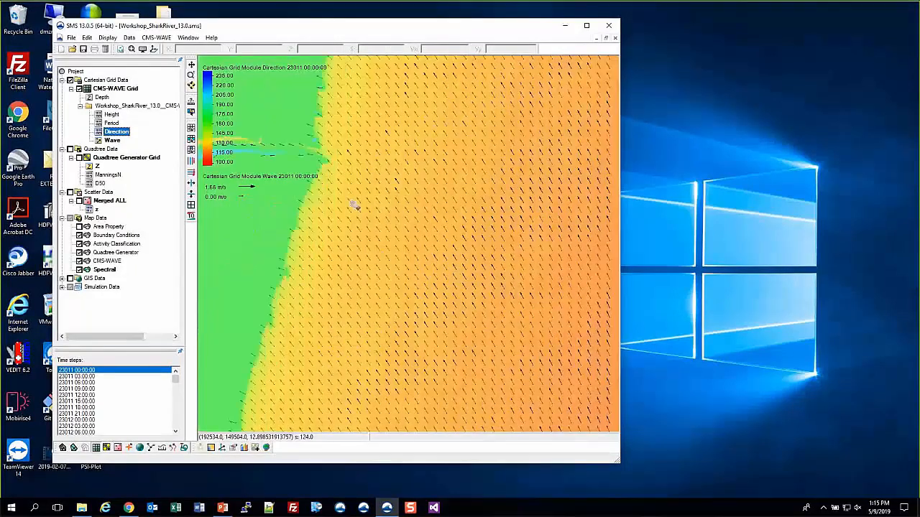
pyautogui.scroll(1, 342, 174)
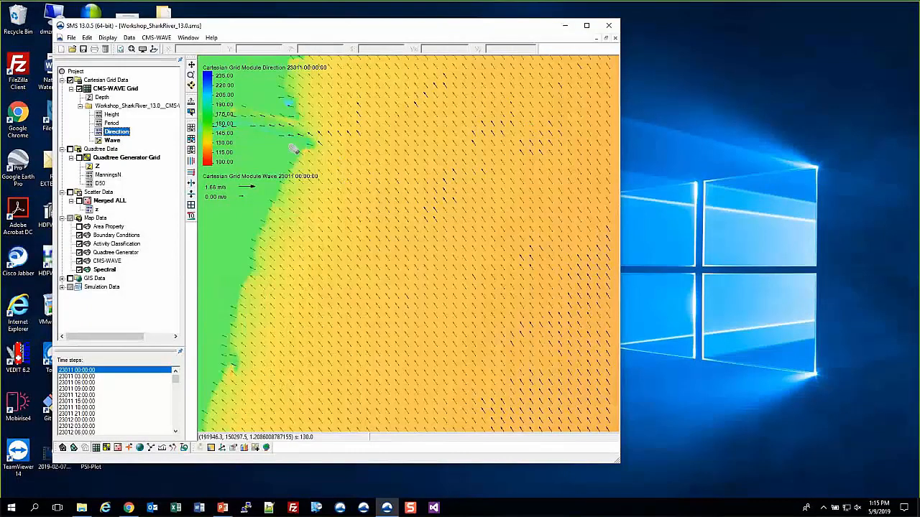
# Make Height the active dataset and examine its contours and wave vectors within the inlet and along the shoreline.
pyautogui.click(112, 114)
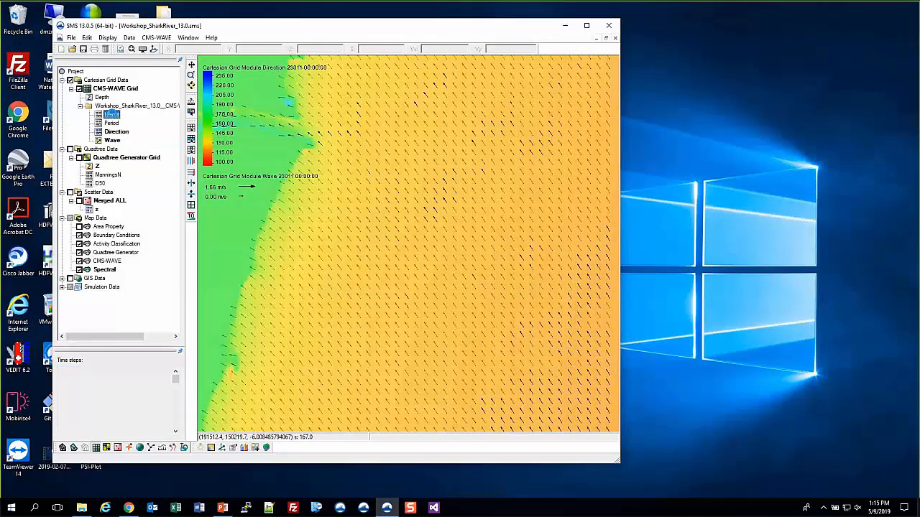
pyautogui.moveTo(390, 239); pyautogui.dragTo(446, 271)
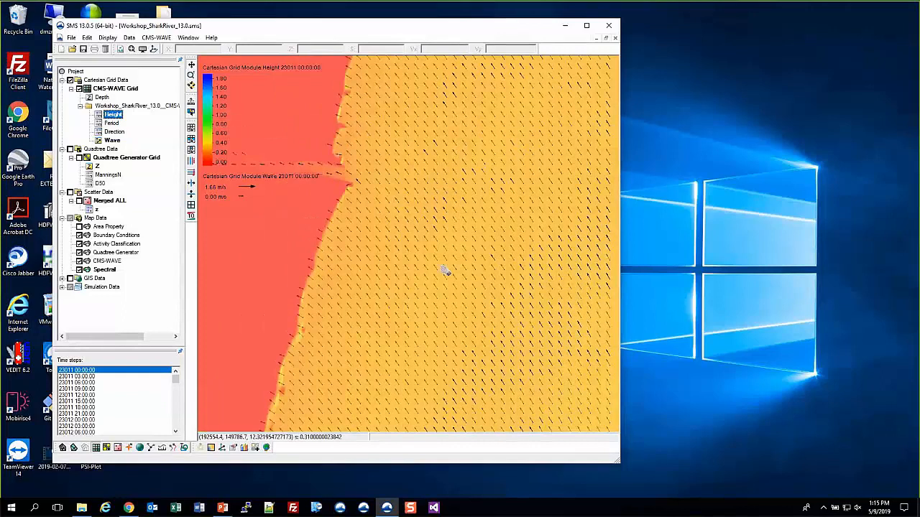
pyautogui.moveTo(393, 230); pyautogui.dragTo(419, 185)
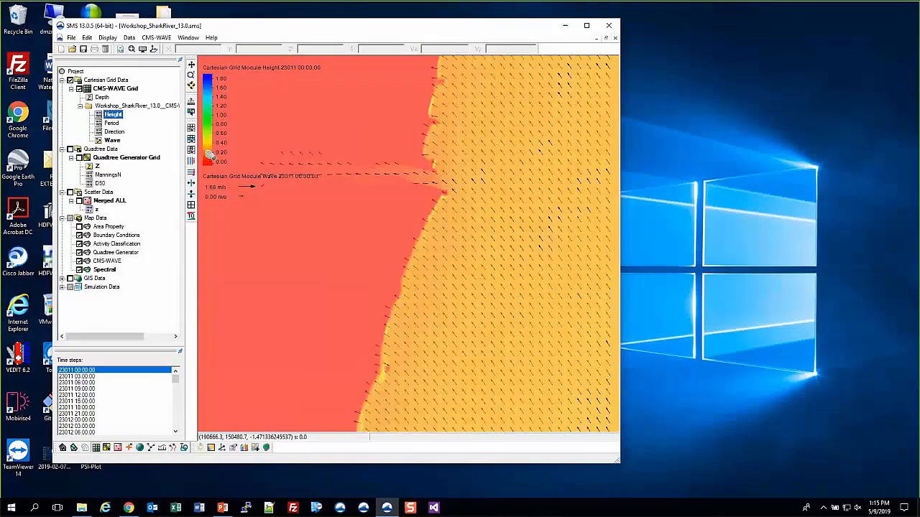
pyautogui.click(289, 164)
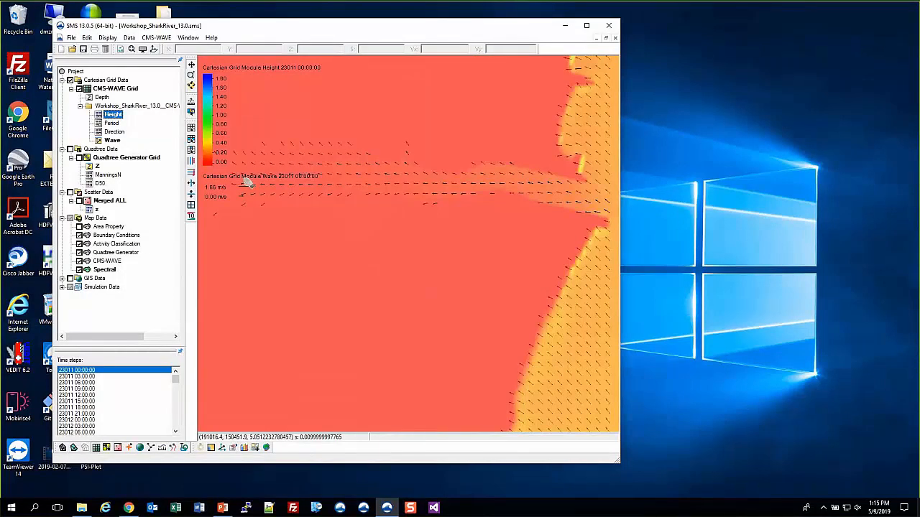
pyautogui.scroll(-2, 320, 183)
pyautogui.scroll(-2, 546, 186)
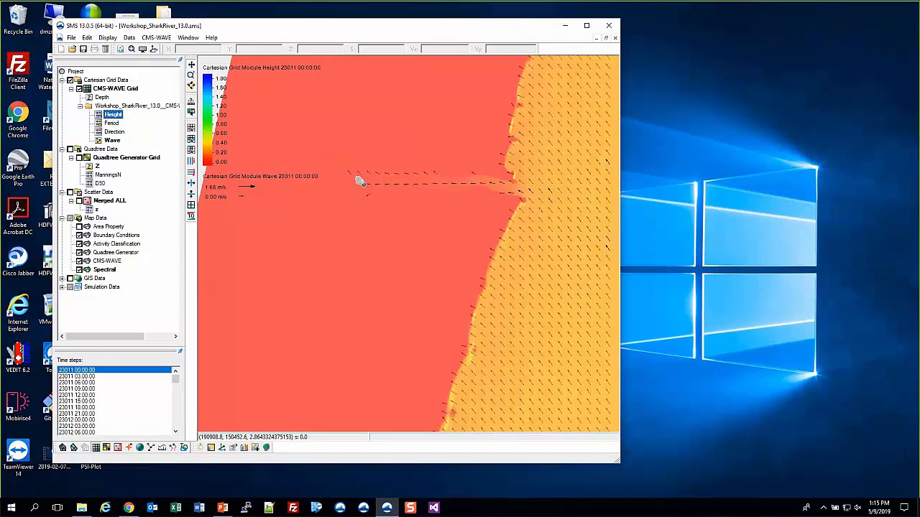
pyautogui.scroll(-2, 364, 238)
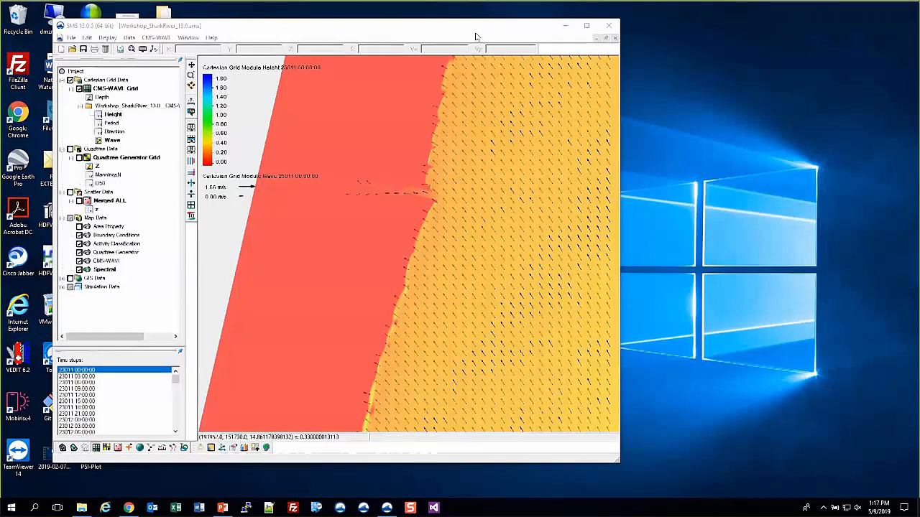
# Reposition the SMS window on the desktop and display the Height dataset at time step 23011 03:00:00.
pyautogui.moveTo(475, 36); pyautogui.dragTo(642, 40)
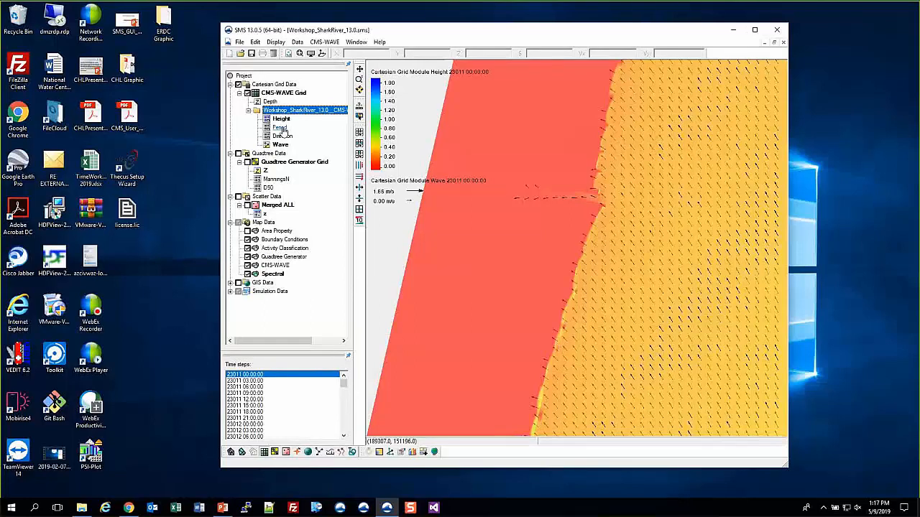
pyautogui.scroll(-2, 496, 183)
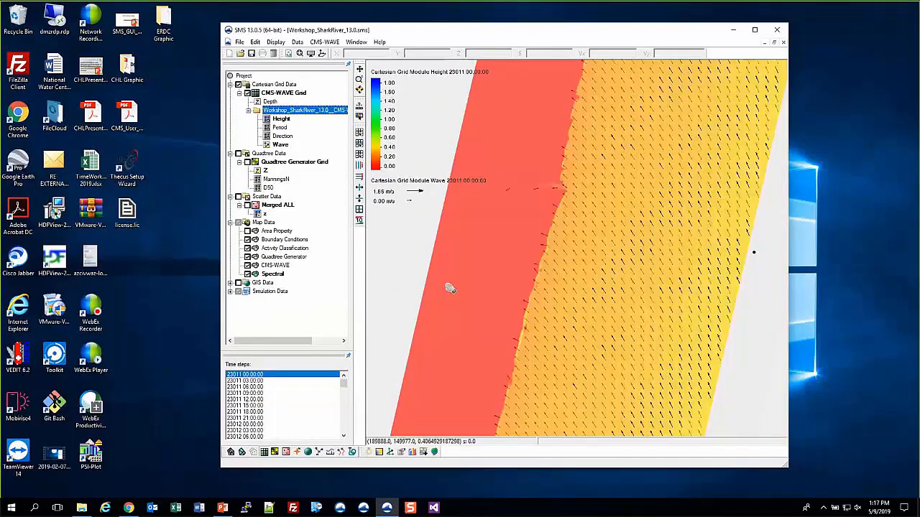
pyautogui.click(281, 119)
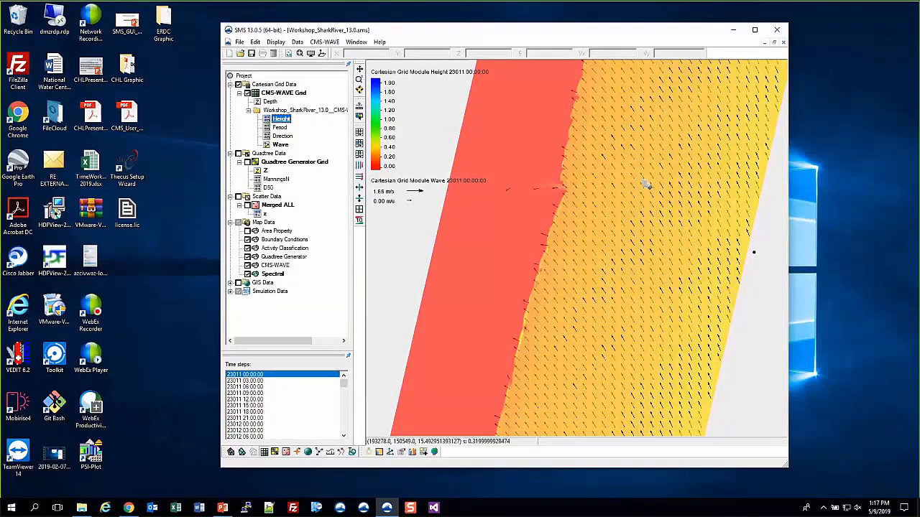
pyautogui.click(251, 380)
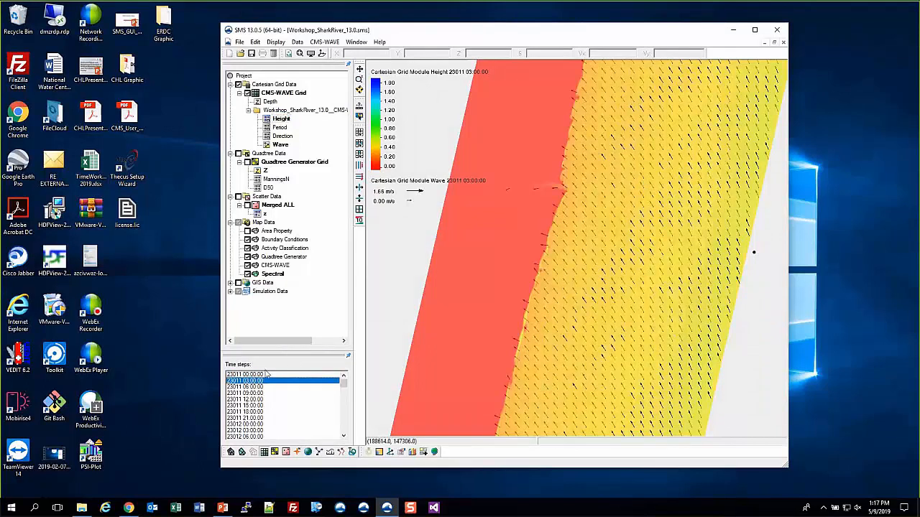
# Step the Height dataset and wave vectors forward through the time steps to 23016 09:00:00, examining the changes along the shoreline and inlet.
pyautogui.press('Down')
pyautogui.press('Down')
pyautogui.press('Down')
pyautogui.press('Down')
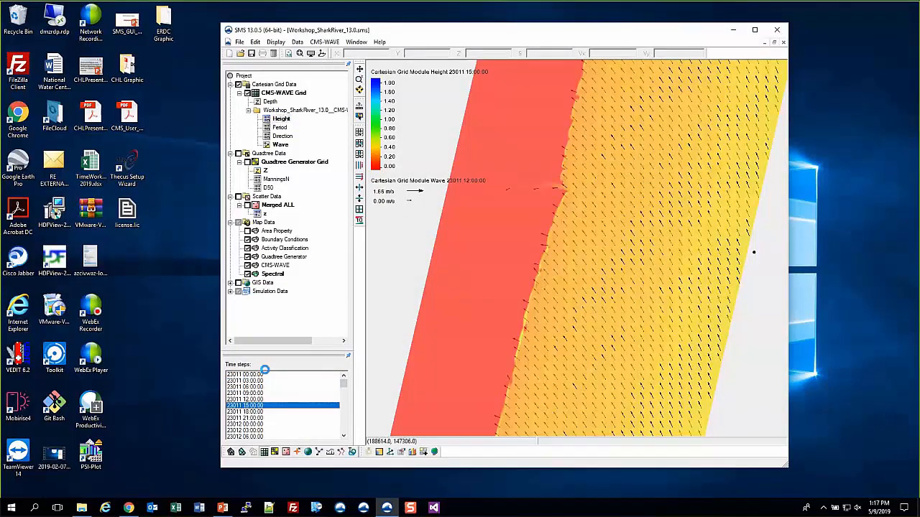
pyautogui.press('Down')
pyautogui.press('Down')
pyautogui.press('Down')
pyautogui.press('Down')
pyautogui.press('Down')
pyautogui.press('Down')
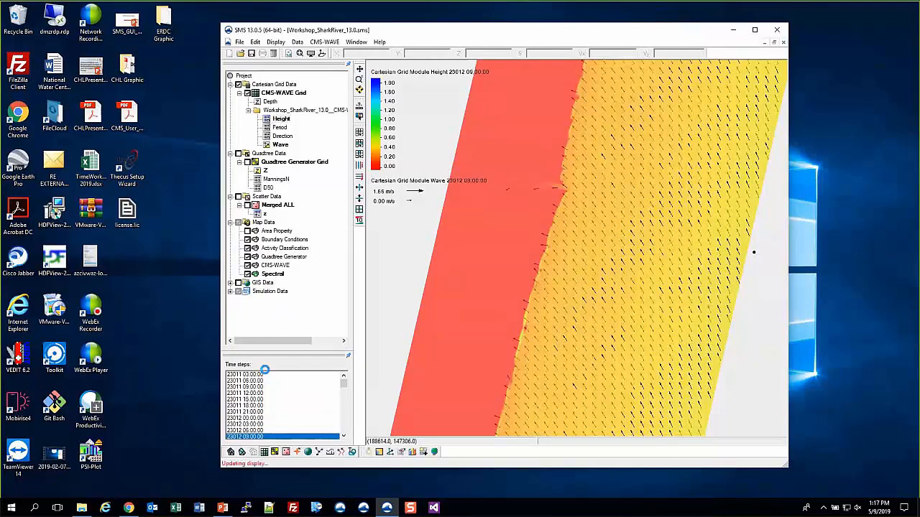
pyautogui.press('Down')
pyautogui.press('Down')
pyautogui.press('Down')
pyautogui.press('Down')
pyautogui.press('Down')
pyautogui.press('Down')
pyautogui.press('Down')
pyautogui.press('Down')
pyautogui.press('Down')
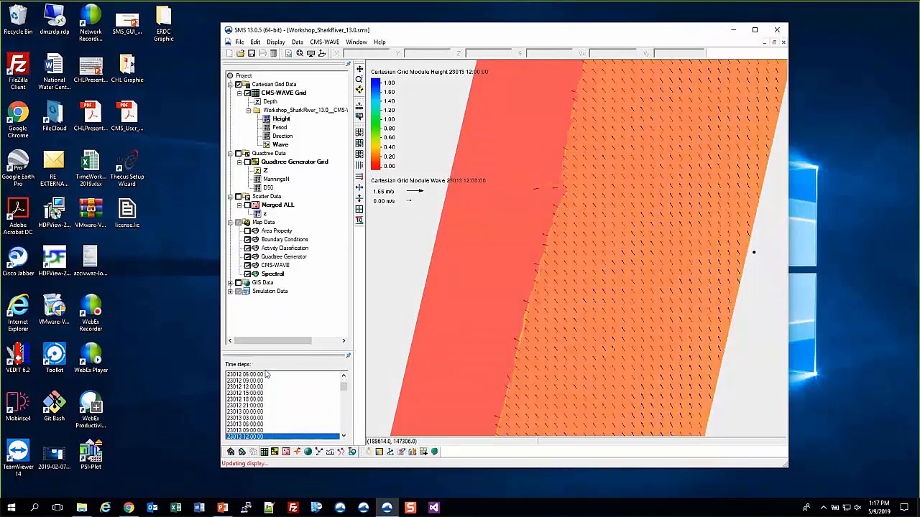
pyautogui.press('Down')
pyautogui.press('Down')
pyautogui.press('Down')
pyautogui.press('Down')
pyautogui.press('Down')
pyautogui.press('Down')
pyautogui.press('Down')
pyautogui.press('Down')
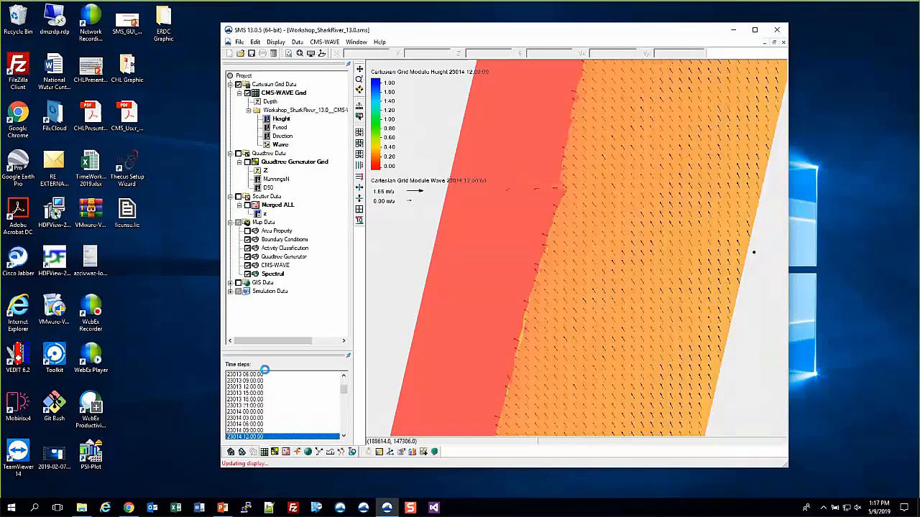
pyautogui.press('Down')
pyautogui.press('Down')
pyautogui.press('Down')
pyautogui.press('Down')
pyautogui.press('Down')
pyautogui.press('Down')
pyautogui.press('Down')
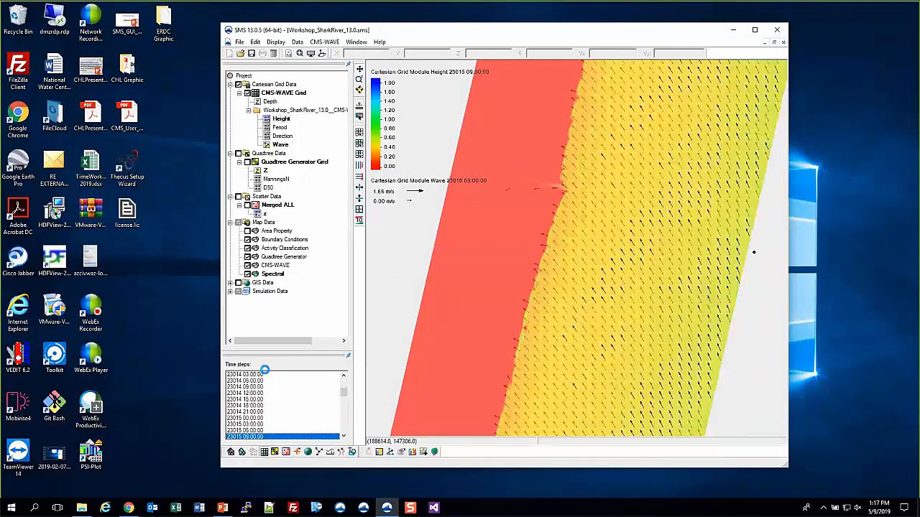
pyautogui.press('Down')
pyautogui.press('Down')
pyautogui.press('Down')
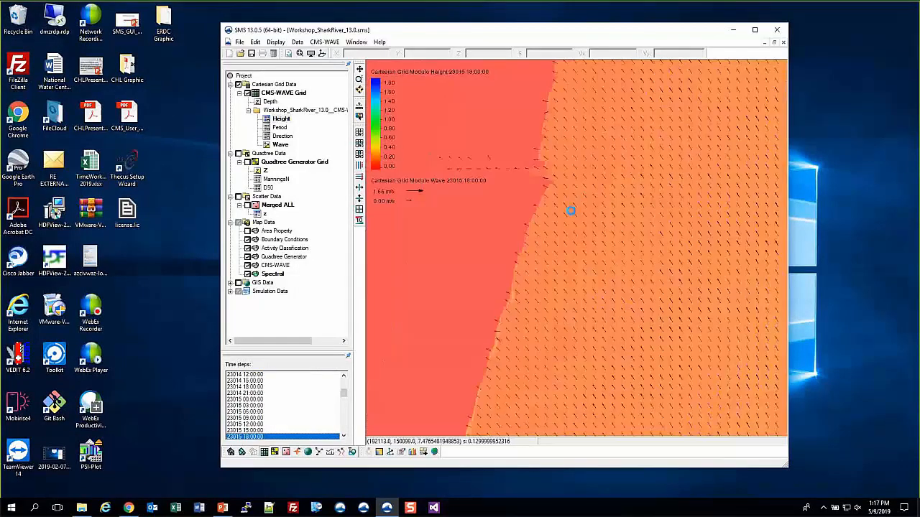
pyautogui.press('Down')
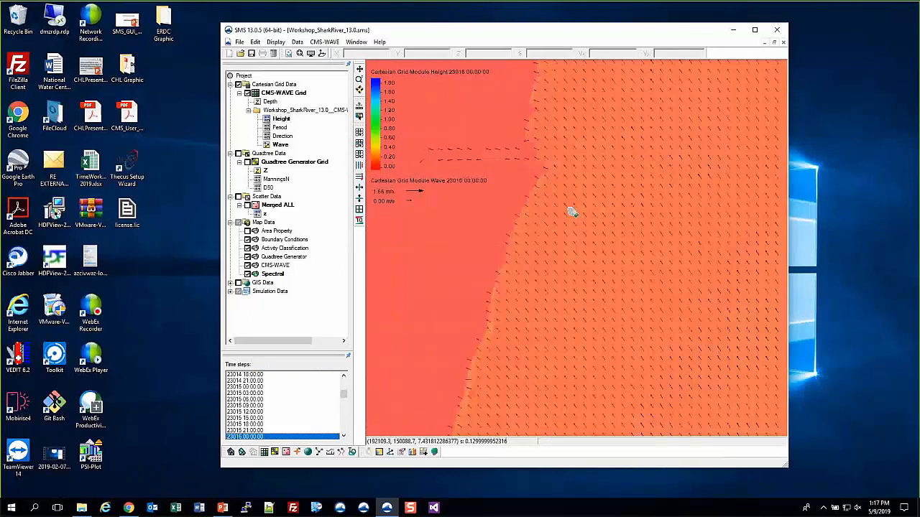
pyautogui.press('Down')
pyautogui.press('Down')
pyautogui.press('Down')
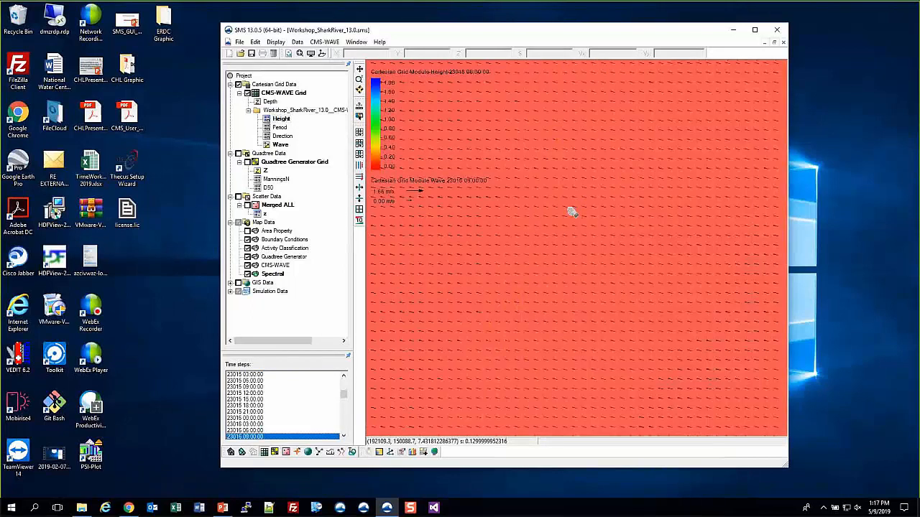
# Go back to time step 23016 03:00:00 and advance the Height dataset to 23018 03:00:00 to inspect waves entering the inlet.
pyautogui.press('Up')
pyautogui.press('Up')
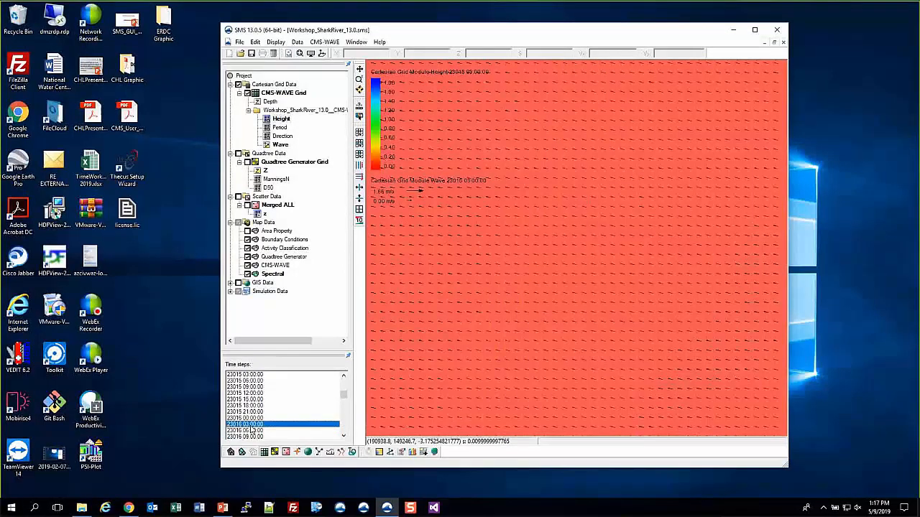
pyautogui.press('Down')
pyautogui.press('Down')
pyautogui.press('Down')
pyautogui.press('Down')
pyautogui.press('Down')
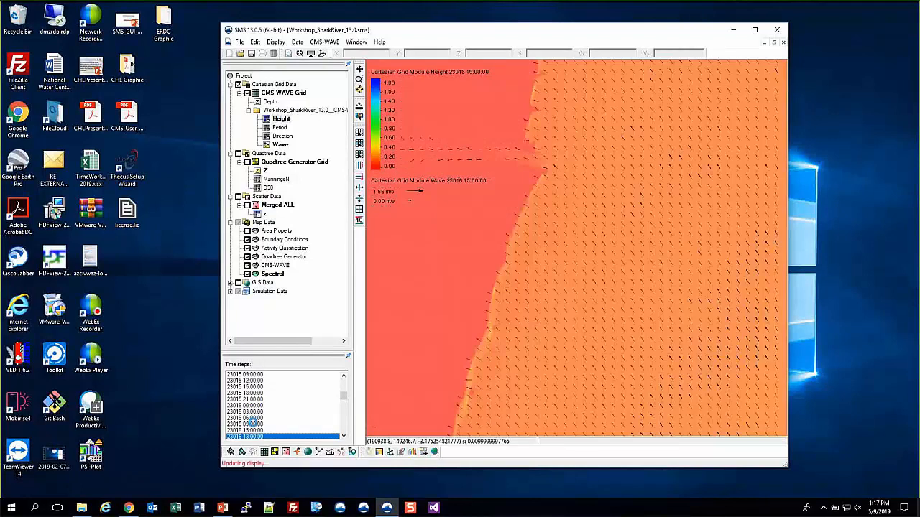
pyautogui.press('Down')
pyautogui.press('Down')
pyautogui.press('Down')
pyautogui.press('Down')
pyautogui.press('Down')
pyautogui.press('Down')
pyautogui.press('Down')
pyautogui.press('Down')
pyautogui.press('Down')
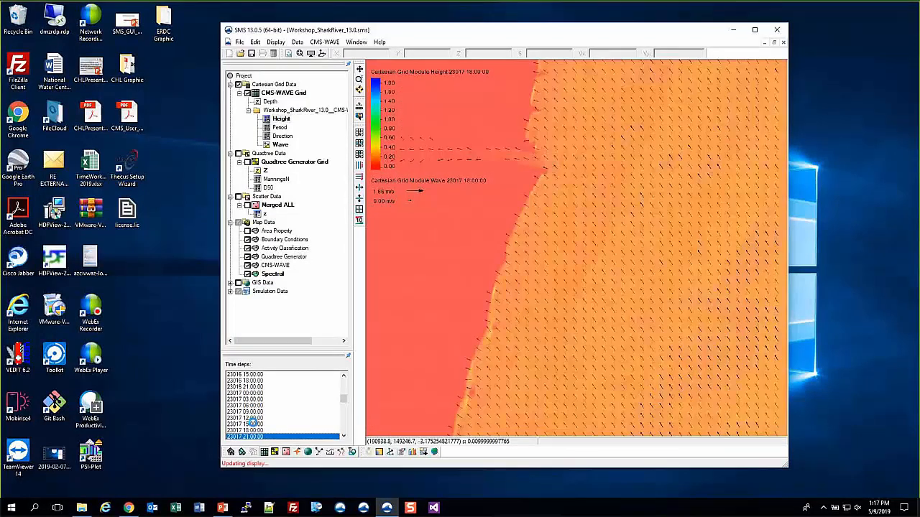
pyautogui.press('Down')
pyautogui.press('Down')
# Step the Height dataset back to time step 23017 03:00:00 and examine the wave vectors at the inlet entrance.
pyautogui.press('Up')
pyautogui.press('Up')
pyautogui.press('Up')
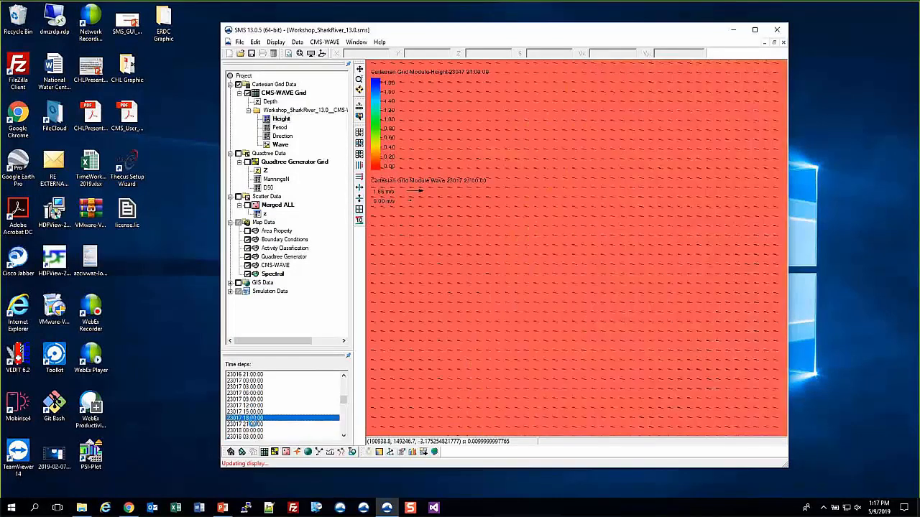
pyautogui.press('Up')
pyautogui.press('Up')
pyautogui.press('Up')
pyautogui.press('Up')
pyautogui.press('Up')
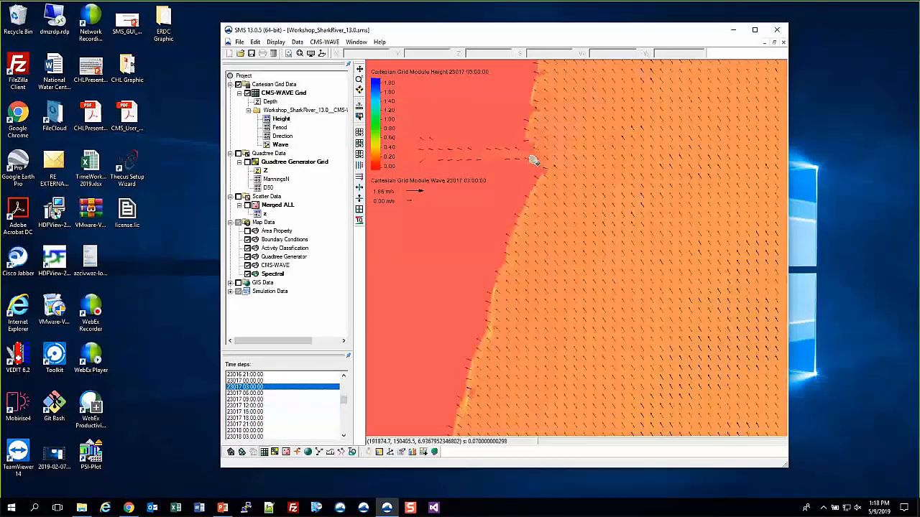
pyautogui.click(297, 42)
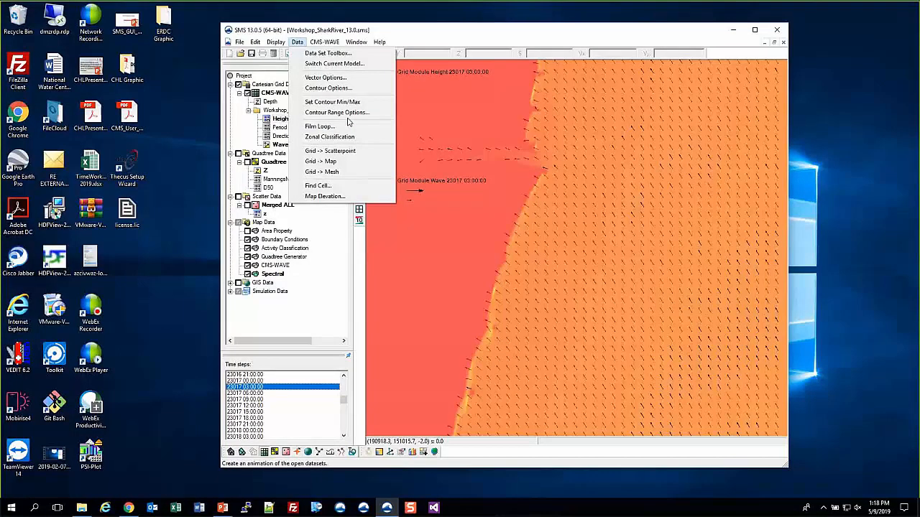
pyautogui.click(521, 36)
# Show the Quadtree Data over the wave results and delete the solution folder under the CMS-WAVE Grid.
pyautogui.scroll(-3, 532, 284)
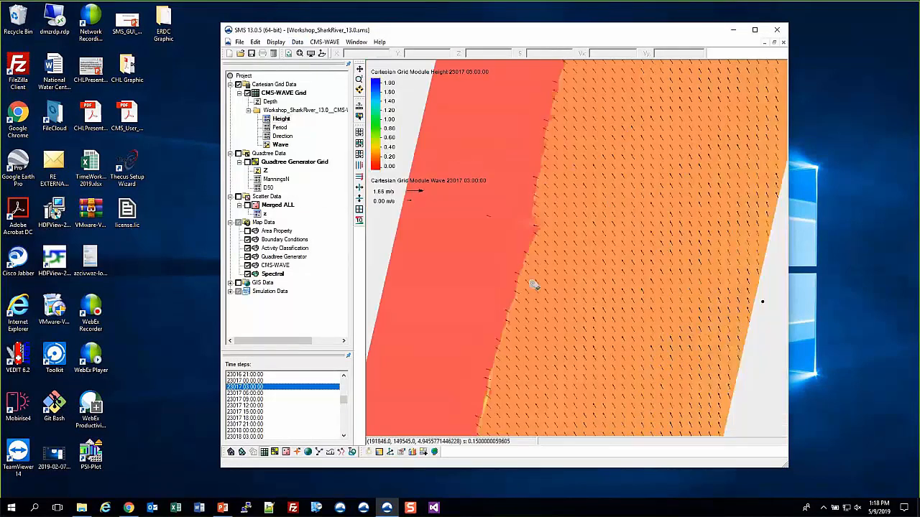
pyautogui.scroll(-2, 533, 284)
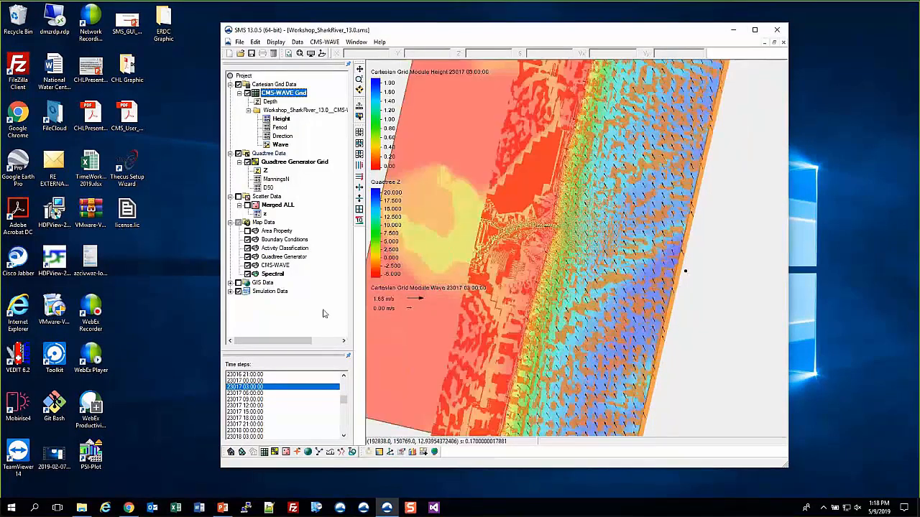
pyautogui.rightClick(280, 112)
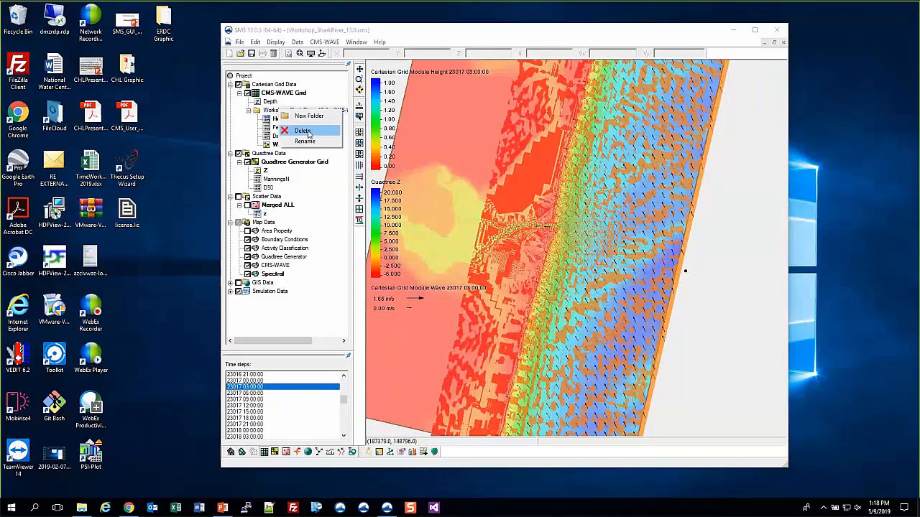
pyautogui.click(303, 131)
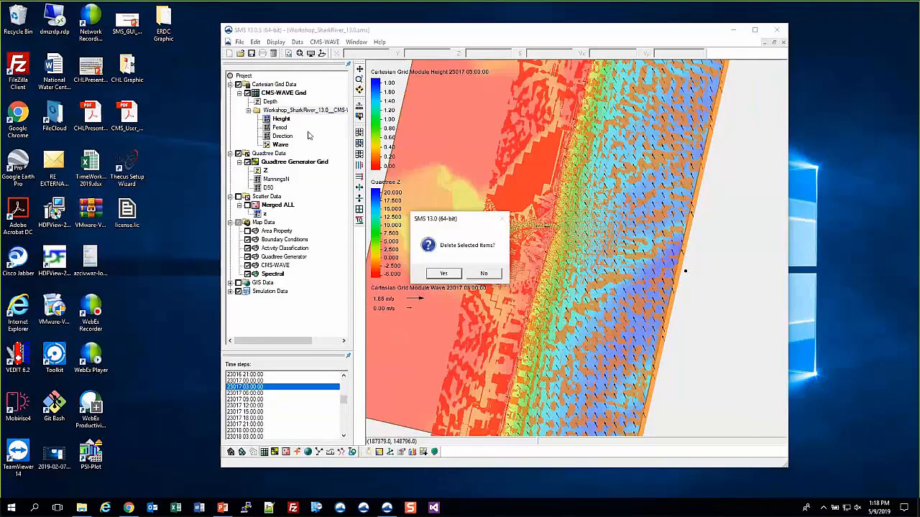
pyautogui.click(441, 273)
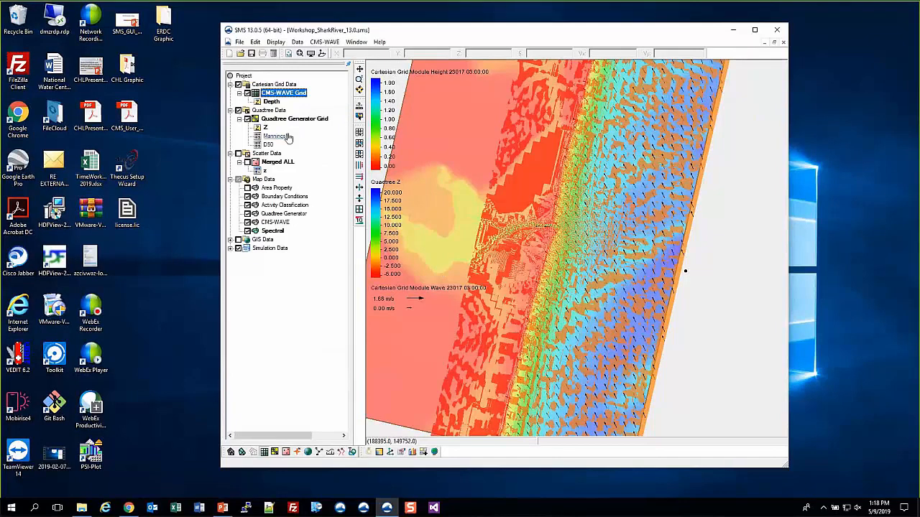
# Display the CMS-WAVE Grid's Depth dataset alone by hiding the Quadtree Generator Grid.
pyautogui.click(270, 102)
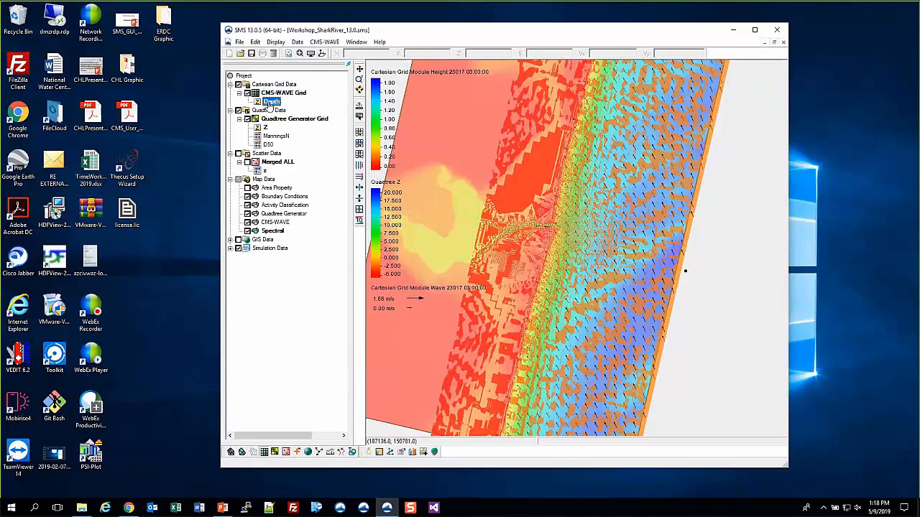
pyautogui.click(263, 127)
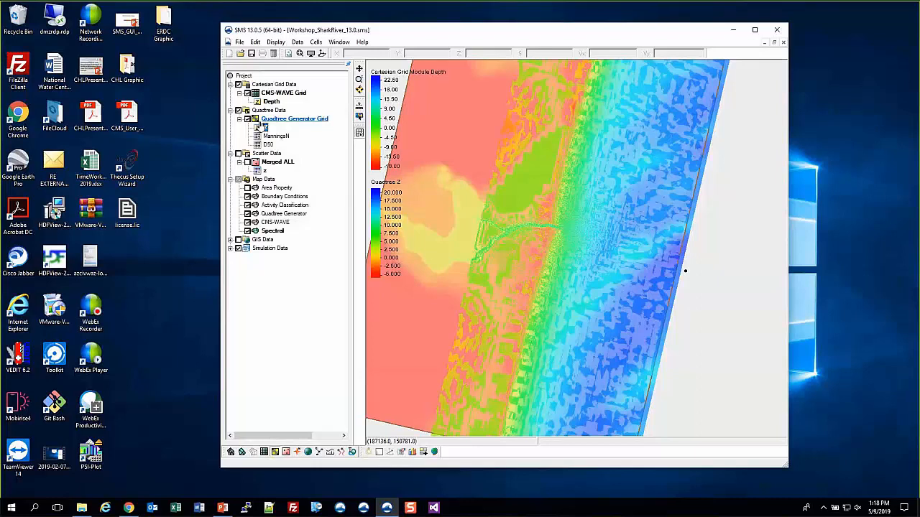
pyautogui.click(262, 126)
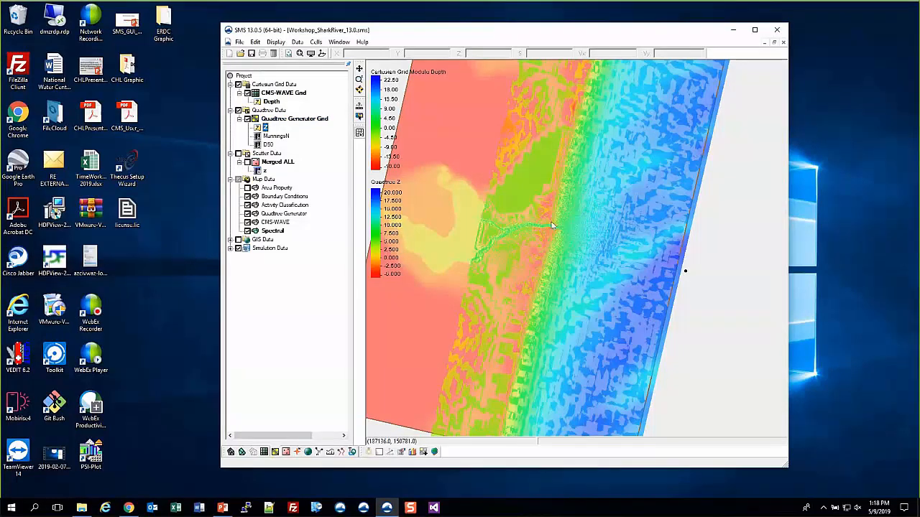
pyautogui.click(248, 119)
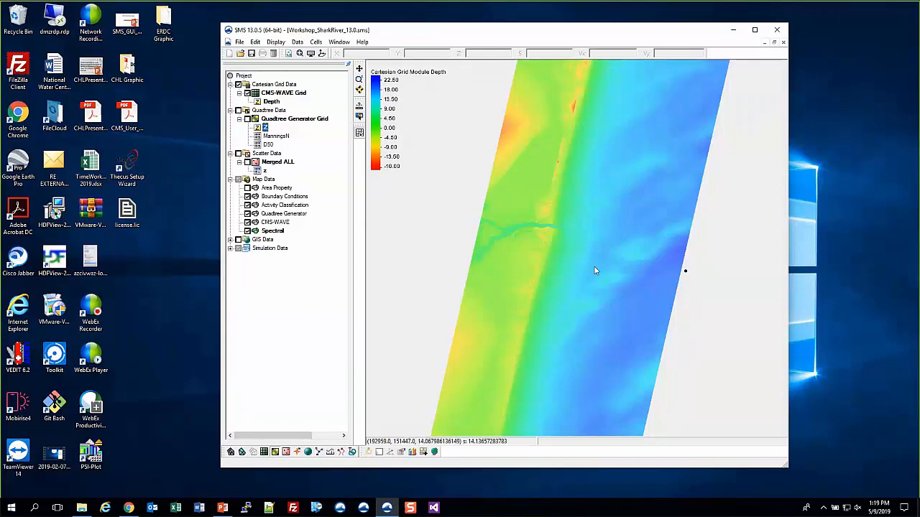
pyautogui.click(272, 101)
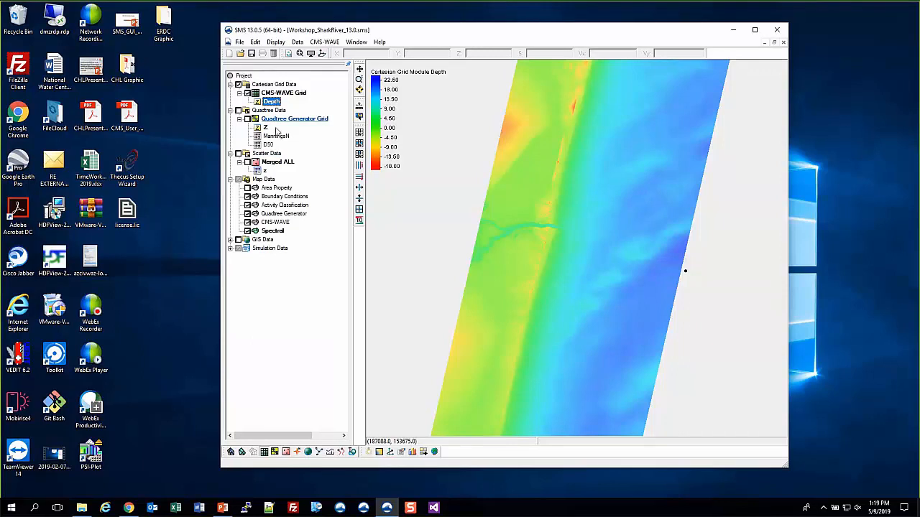
# Make the Quadtree Generator Grid active, hide the Cartesian Grid Data and show the Quadtree Data.
pyautogui.click(278, 122)
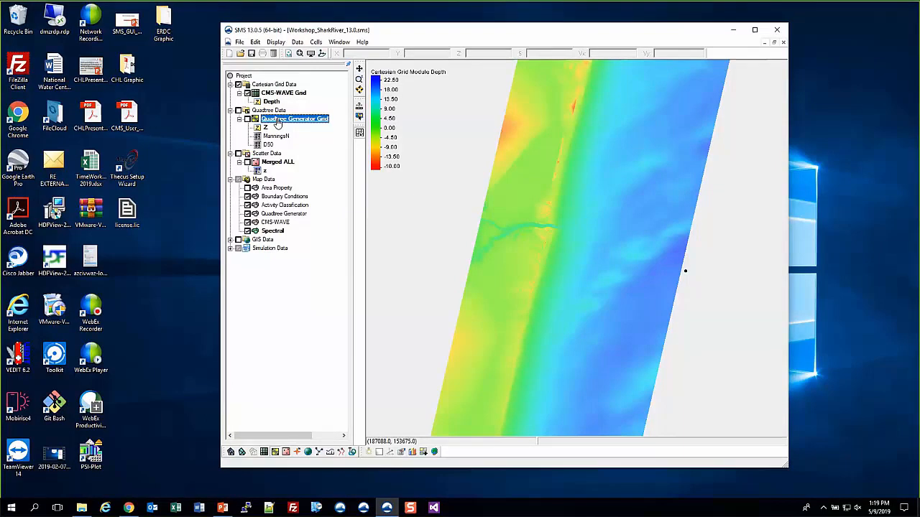
pyautogui.click(238, 85)
pyautogui.click(238, 110)
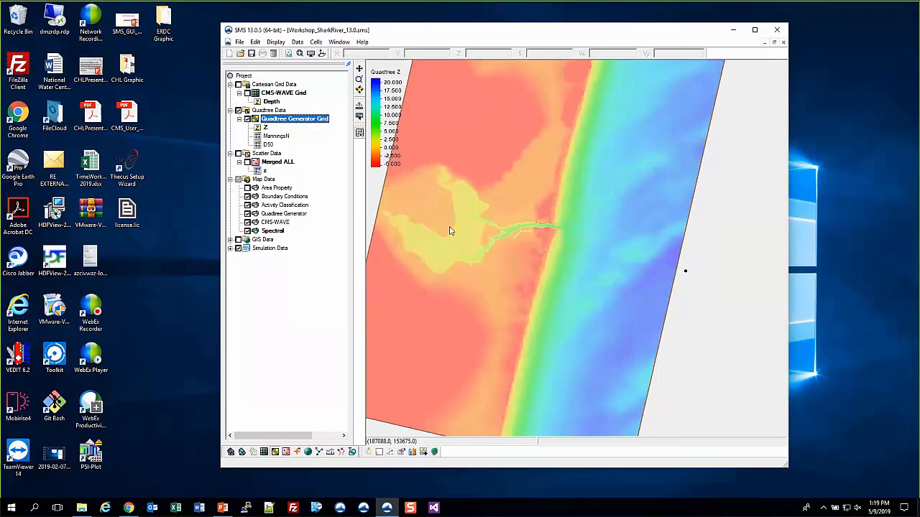
# Set the wave information to Inline steering in the model control of the CMS-Flow simulation Sim.
pyautogui.click(230, 249)
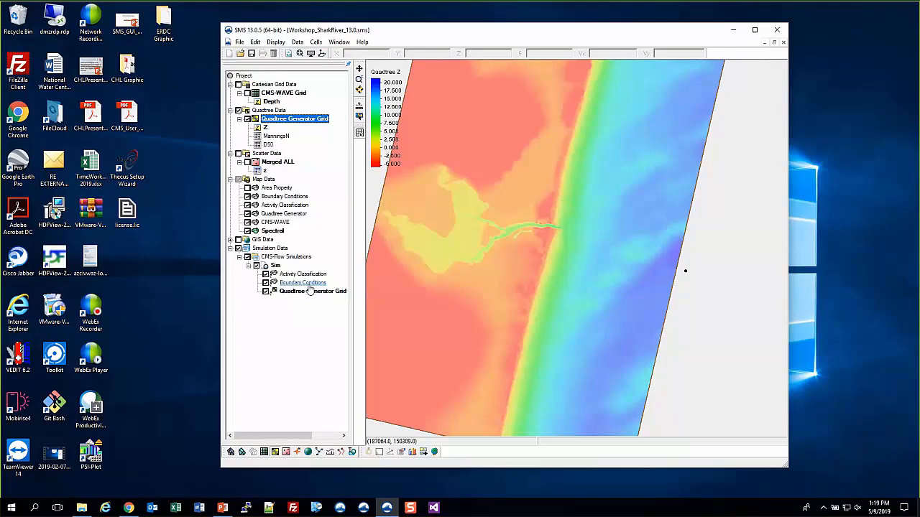
pyautogui.rightClick(276, 267)
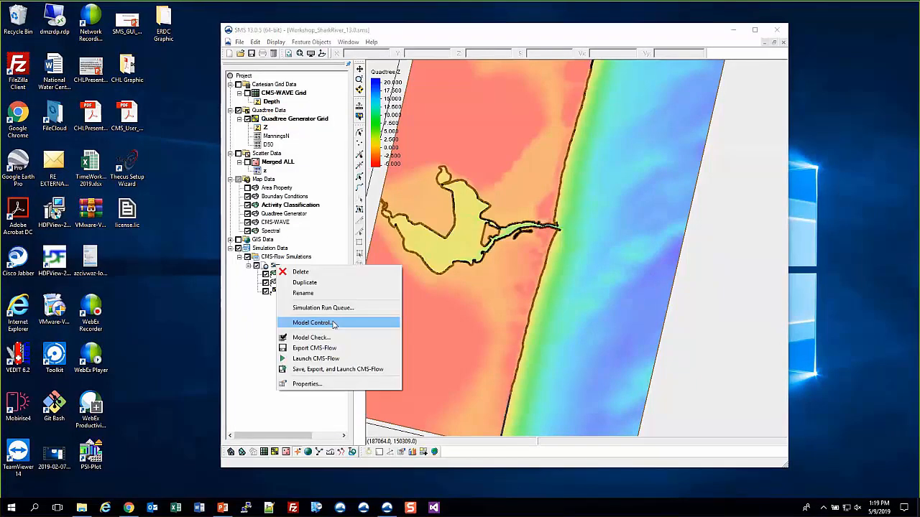
pyautogui.click(333, 324)
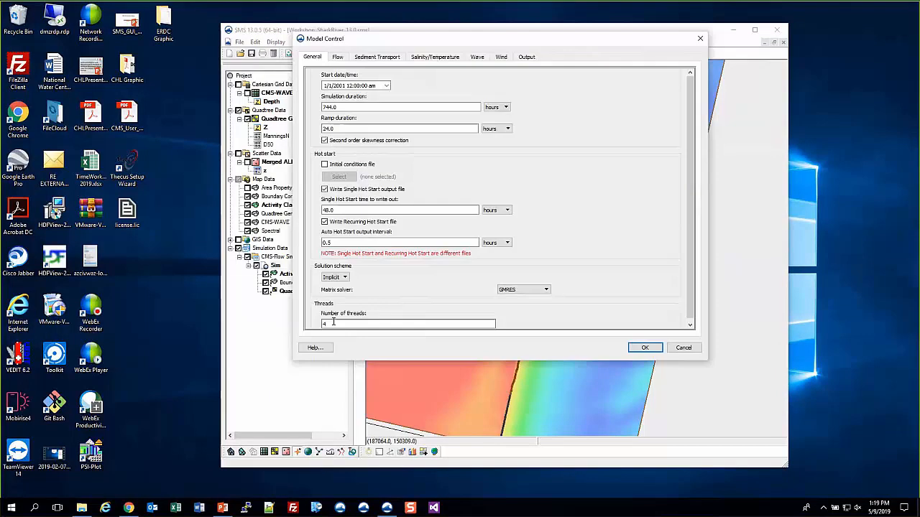
pyautogui.click(478, 58)
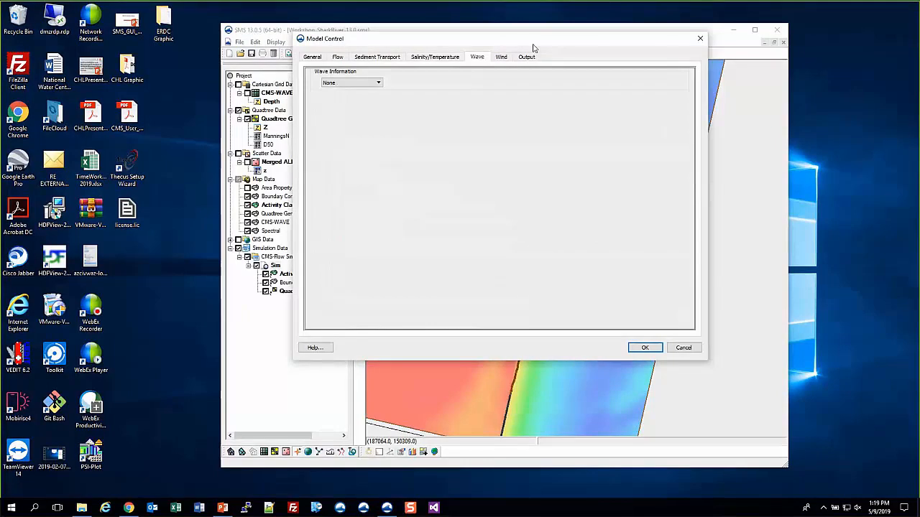
pyautogui.moveTo(533, 47); pyautogui.dragTo(592, 91)
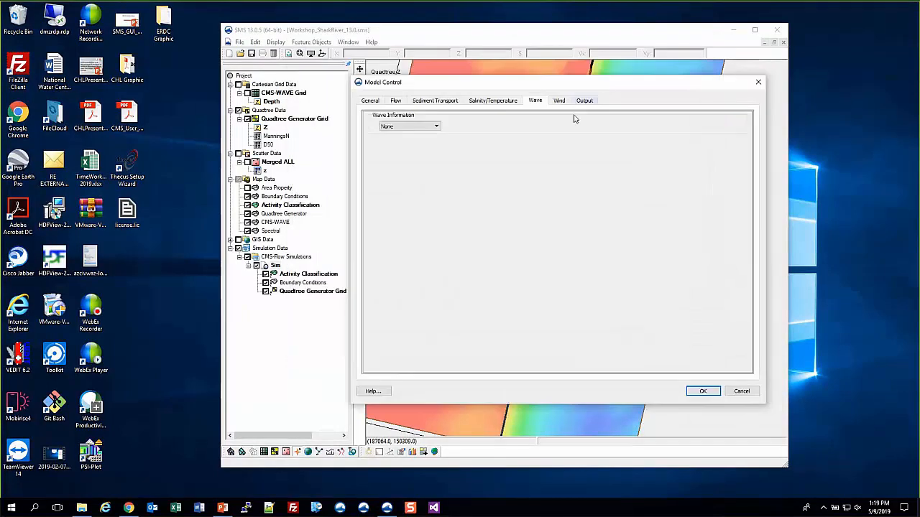
pyautogui.click(414, 129)
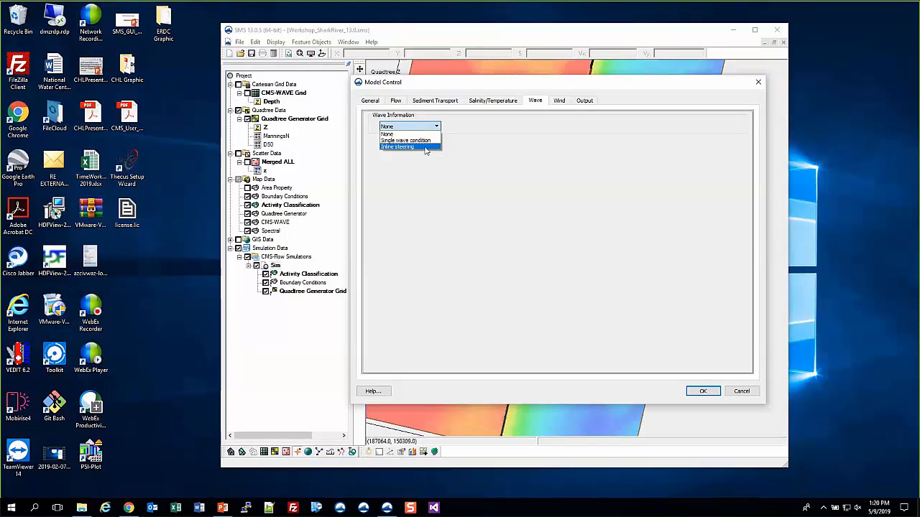
pyautogui.click(425, 149)
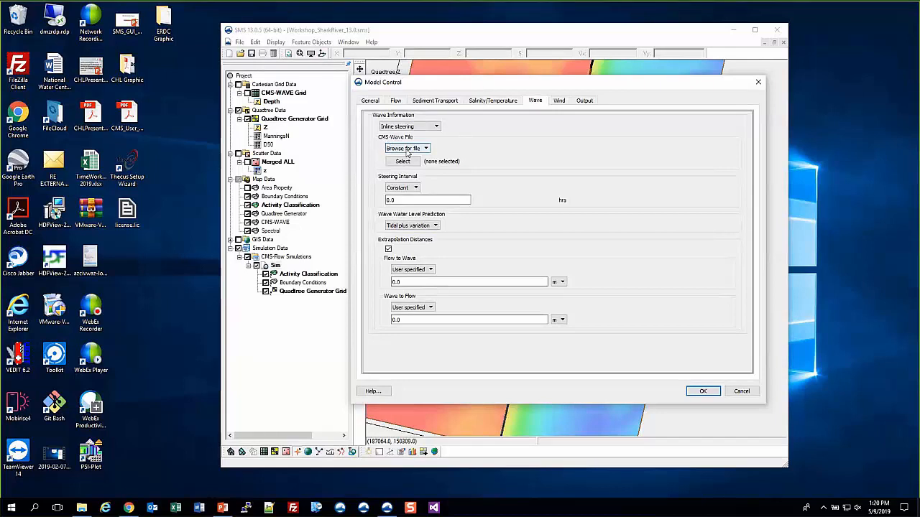
# Select Workshop_SharkRiver_13.0__CMS-WAVE Grid.sim from the 4-afterModelControl folder as the CMS-Wave file.
pyautogui.click(403, 161)
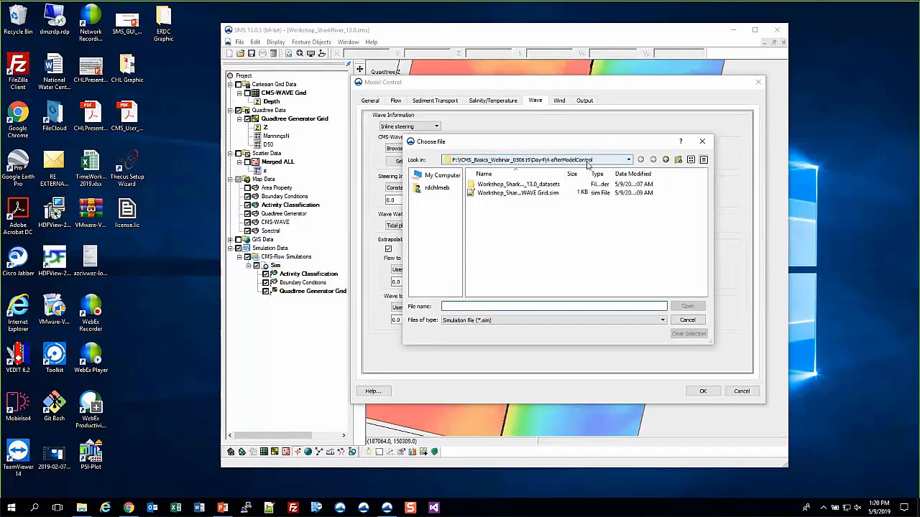
pyautogui.click(534, 194)
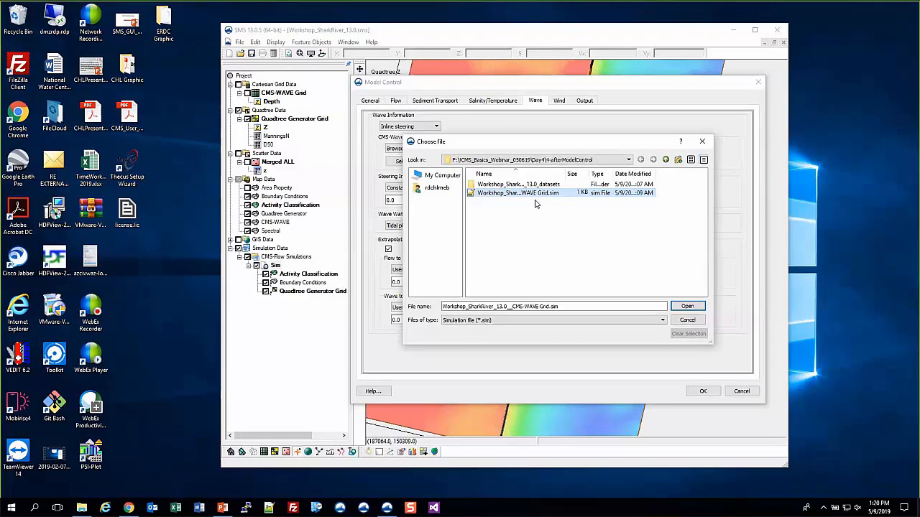
pyautogui.click(687, 307)
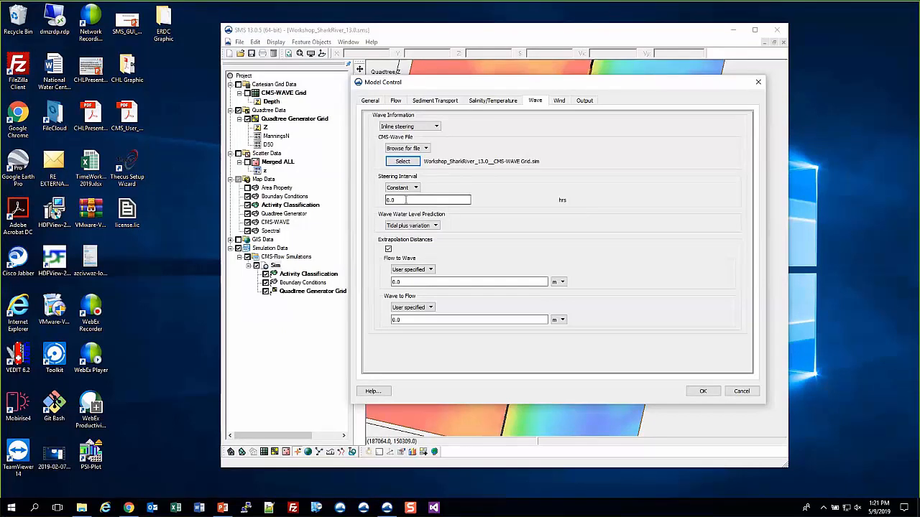
# Set the constant steering interval to 3 hrs and keep the wave water level prediction at Tidal plus variation.
pyautogui.moveTo(406, 199); pyautogui.dragTo(358, 202)
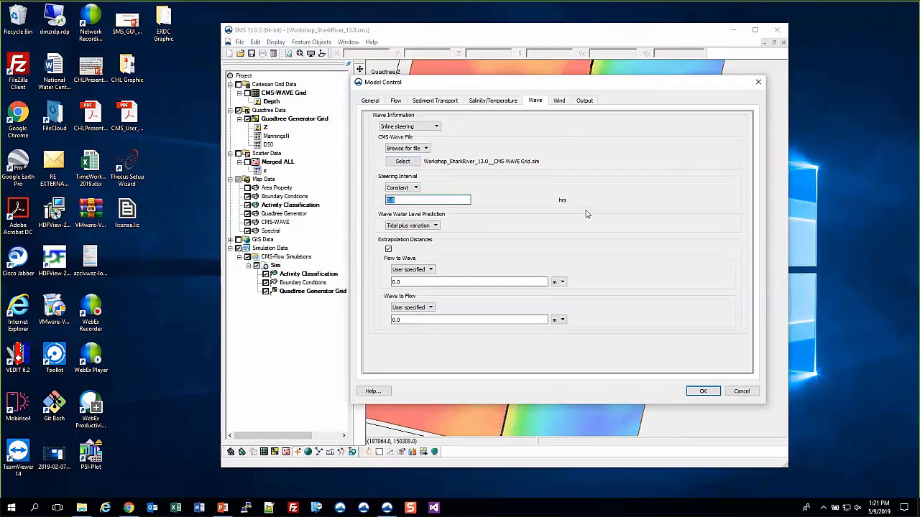
pyautogui.write('3')
pyautogui.click(504, 202)
pyautogui.click(435, 225)
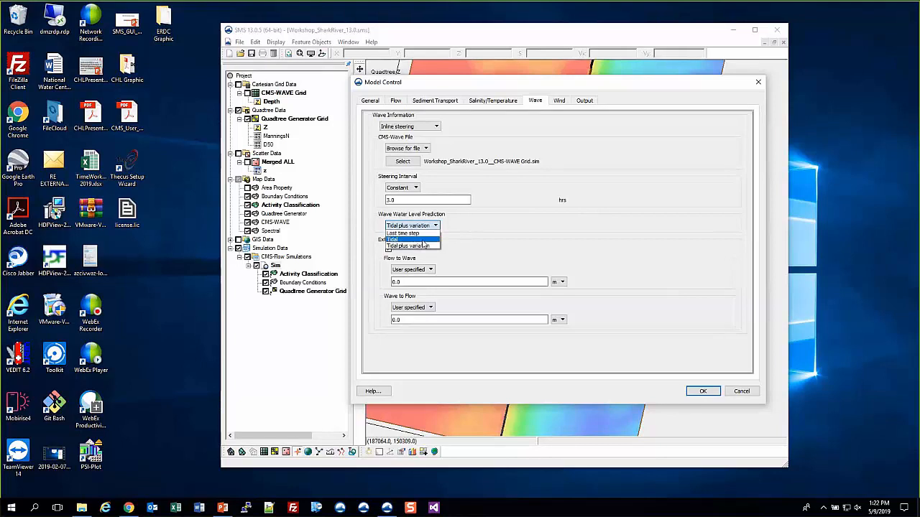
pyautogui.click(472, 225)
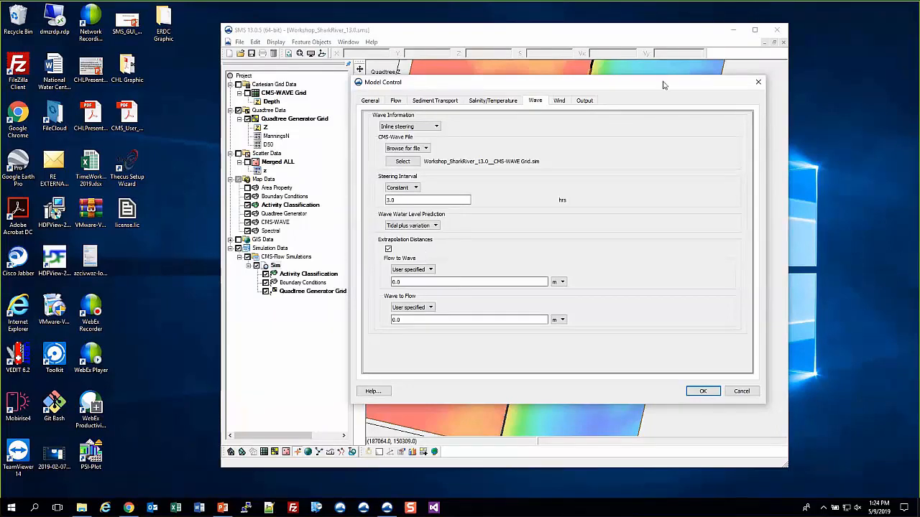
# Set both the Flow to Wave and Wave to Flow extrapolation distances to Automatic.
pyautogui.moveTo(664, 85)
pyautogui.mouseDown()
pyautogui.moveTo(657, 162)
pyautogui.moveTo(653, 92)
pyautogui.mouseUp()
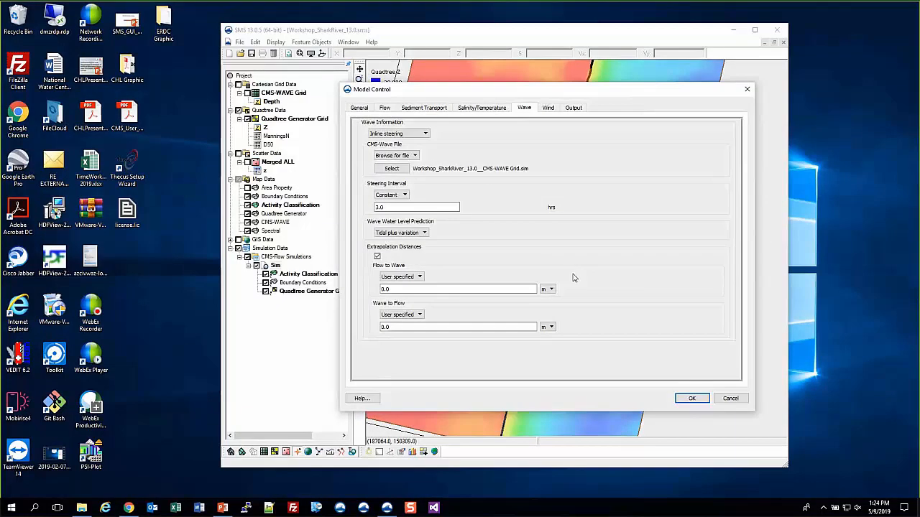
pyautogui.click(401, 277)
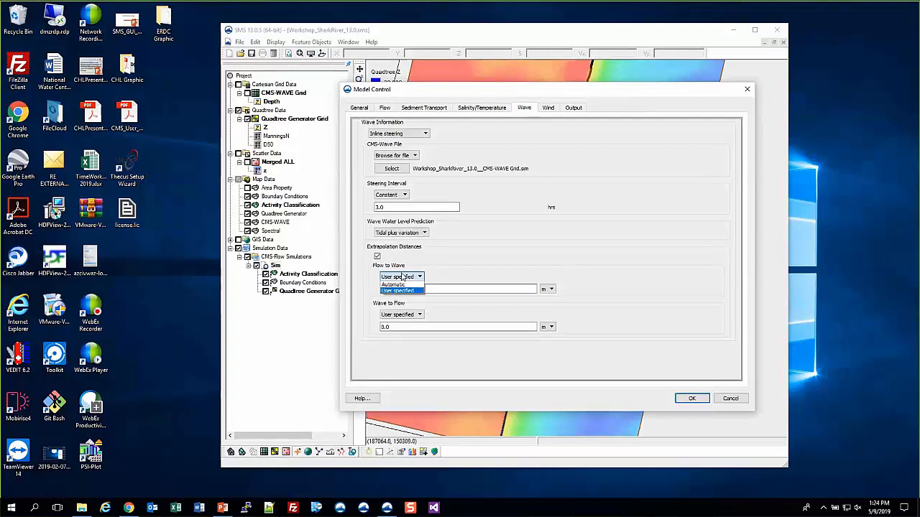
pyautogui.click(404, 284)
pyautogui.click(401, 315)
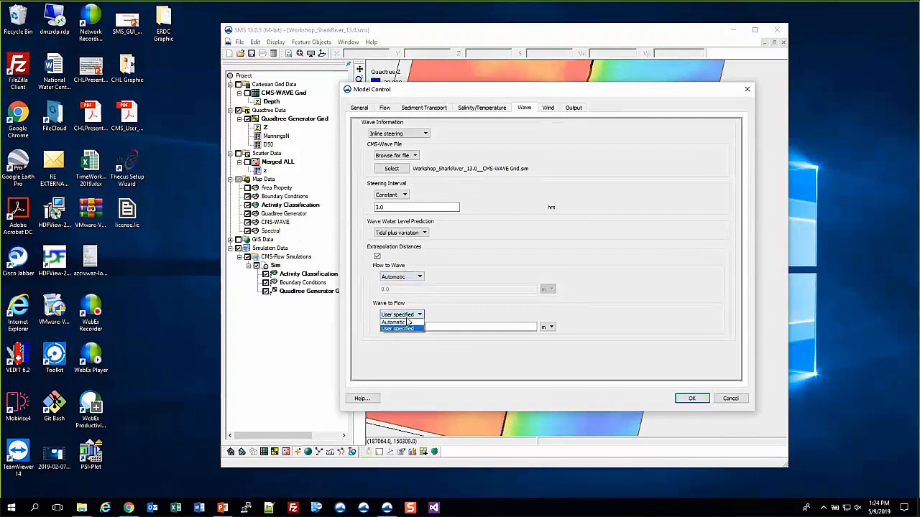
pyautogui.click(406, 322)
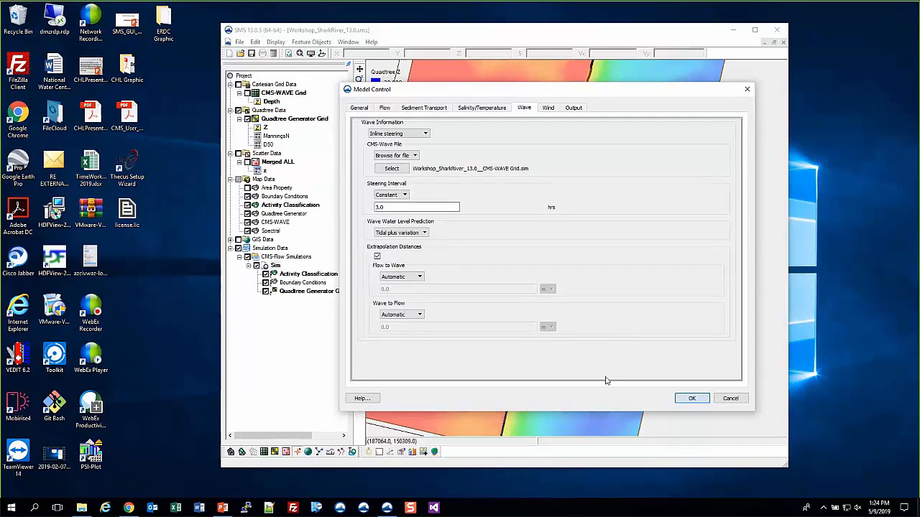
# Label the simulation SRI_testRun1 and enable Waves output, including Wave Dissipation, using output times List 2.
pyautogui.click(574, 109)
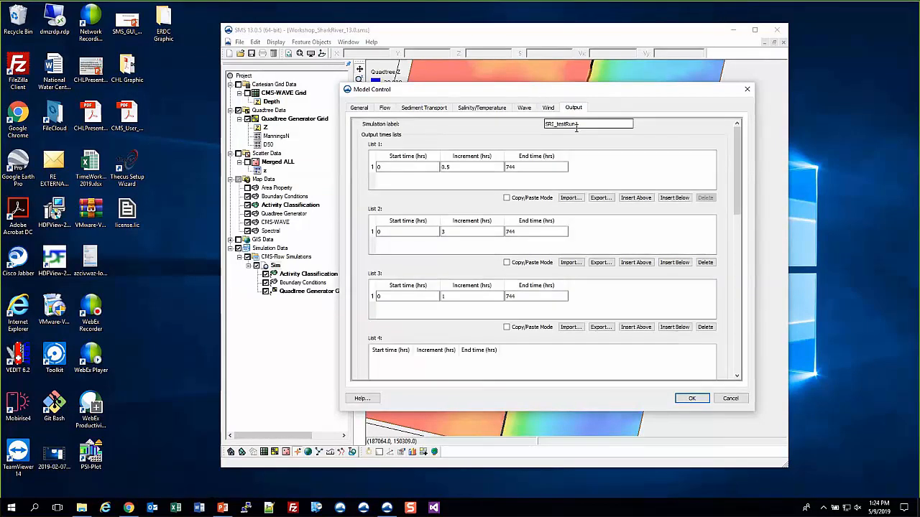
pyautogui.write('1')
pyautogui.scroll(-4, 501, 324)
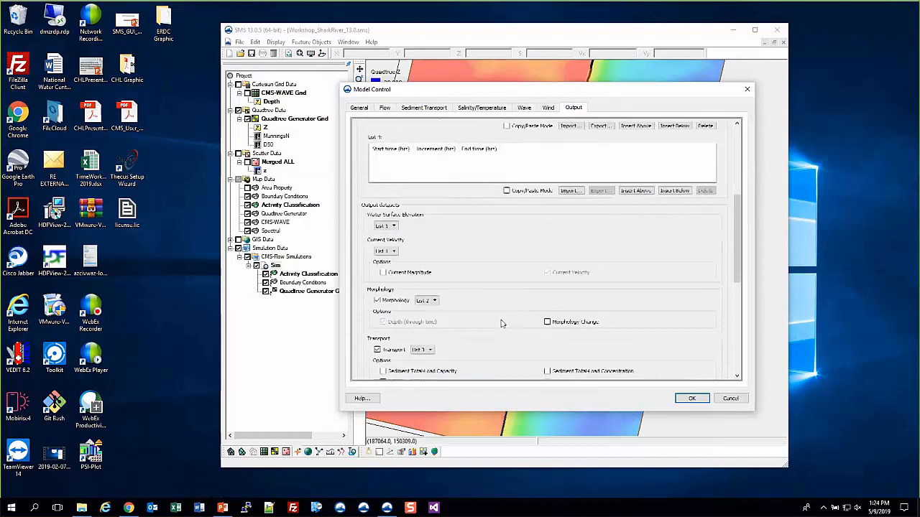
pyautogui.scroll(-2, 502, 324)
pyautogui.scroll(-1, 488, 295)
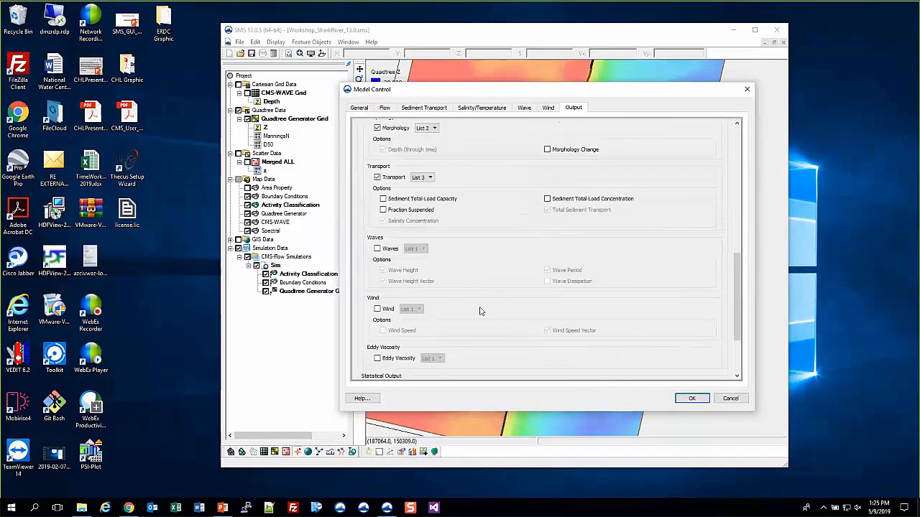
pyautogui.scroll(-1, 479, 291)
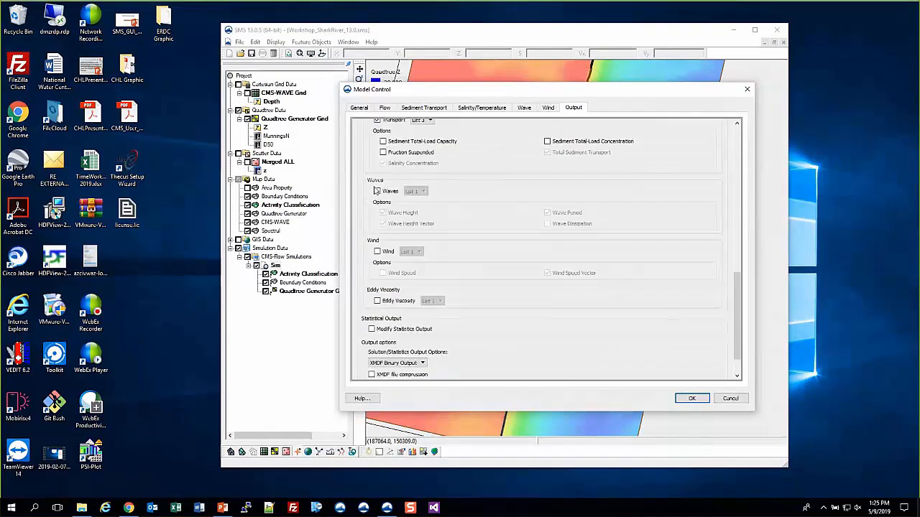
pyautogui.click(377, 191)
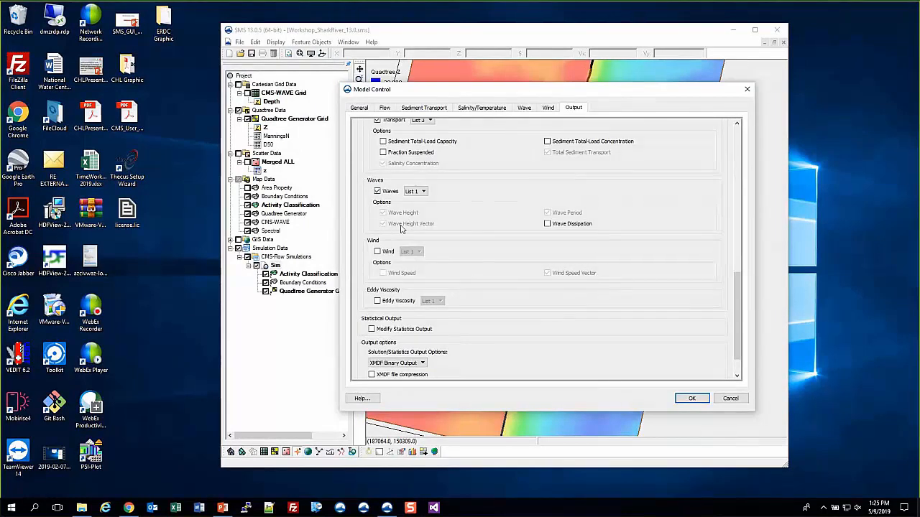
pyautogui.click(547, 224)
pyautogui.click(422, 192)
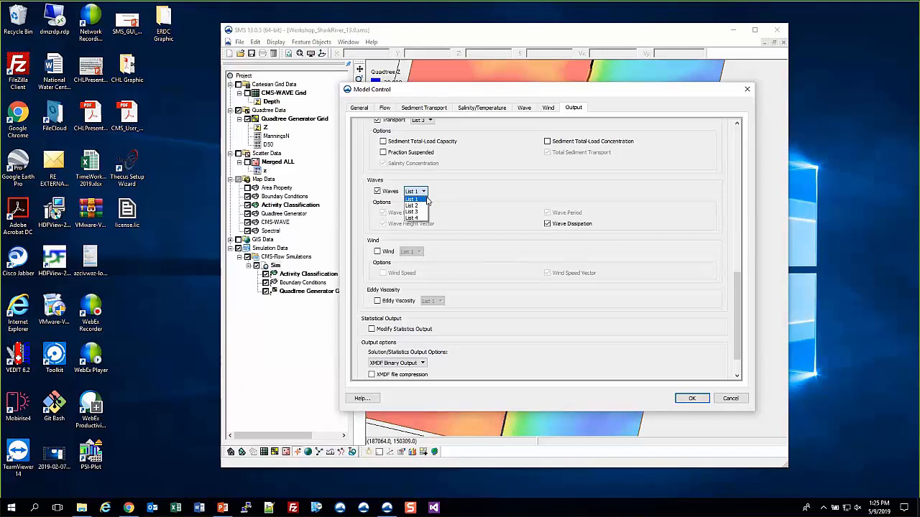
pyautogui.click(413, 205)
# Set the increment of output times List 2 to 3.0 hrs and accept the model control settings.
pyautogui.scroll(5, 535, 247)
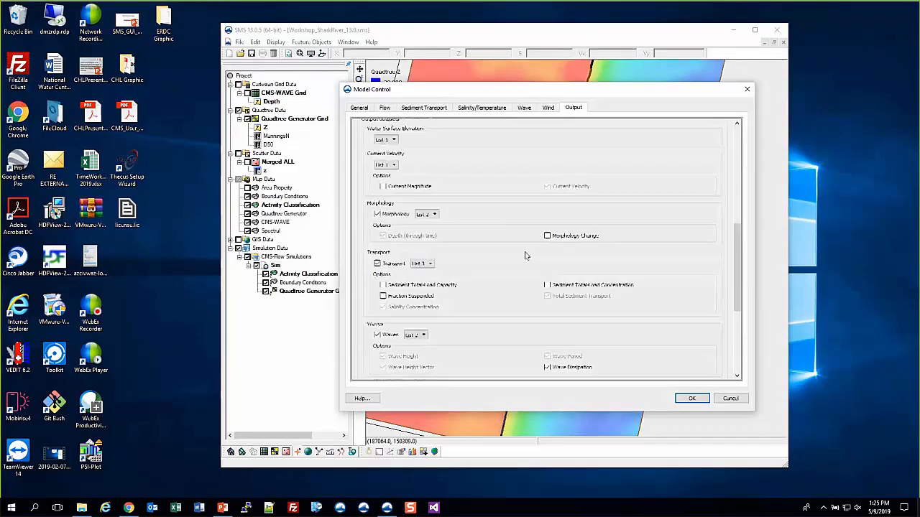
pyautogui.scroll(5, 526, 256)
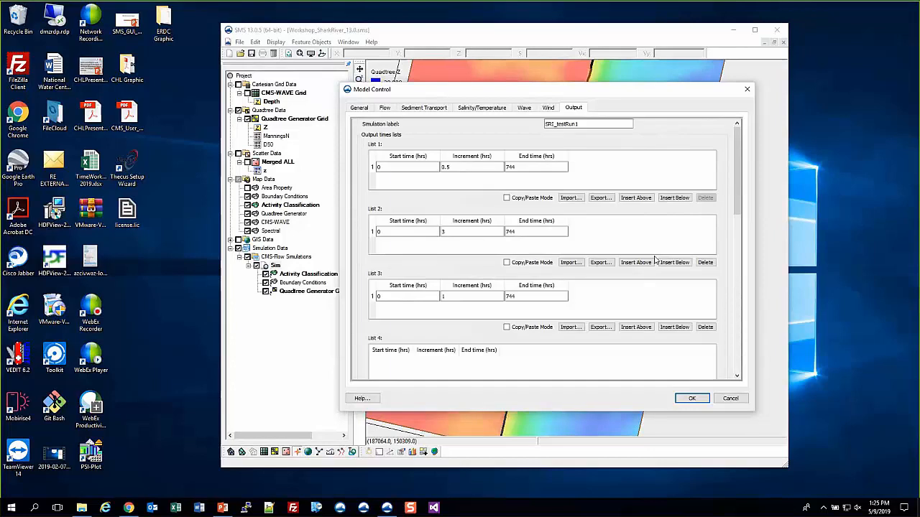
pyautogui.doubleClick(463, 232)
pyautogui.click(473, 260)
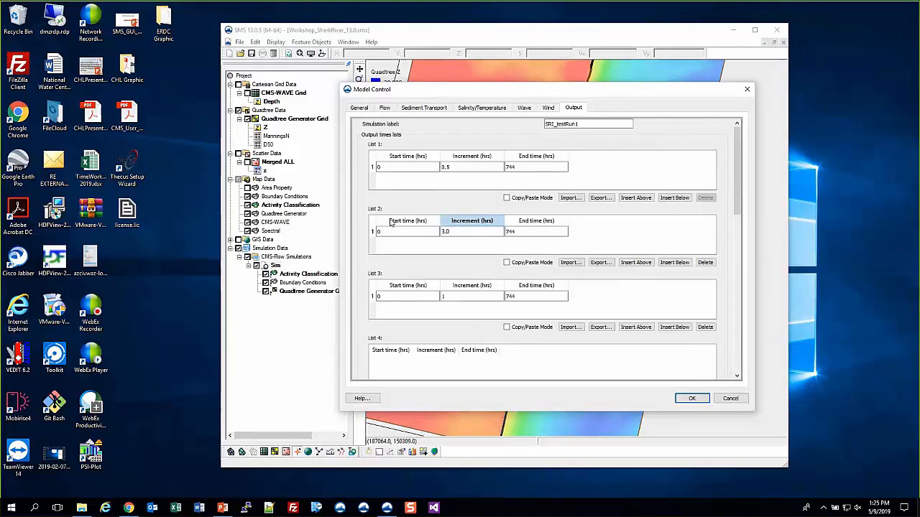
pyautogui.scroll(-3, 401, 262)
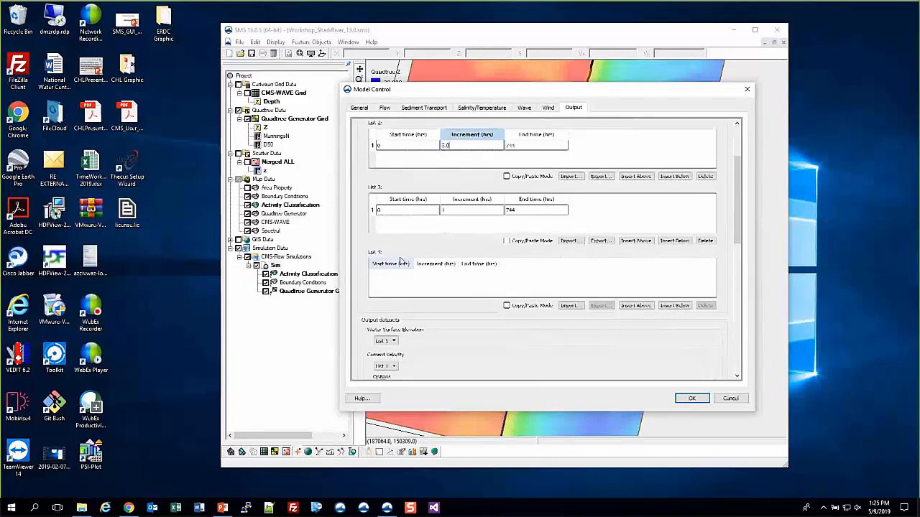
pyautogui.scroll(-10, 478, 264)
pyautogui.scroll(-1, 478, 263)
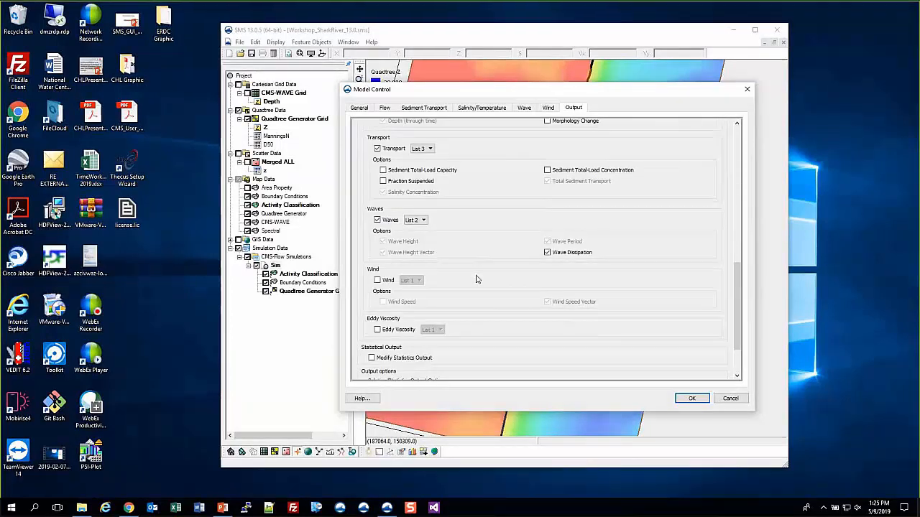
pyautogui.scroll(-1, 478, 275)
pyautogui.scroll(2, 481, 272)
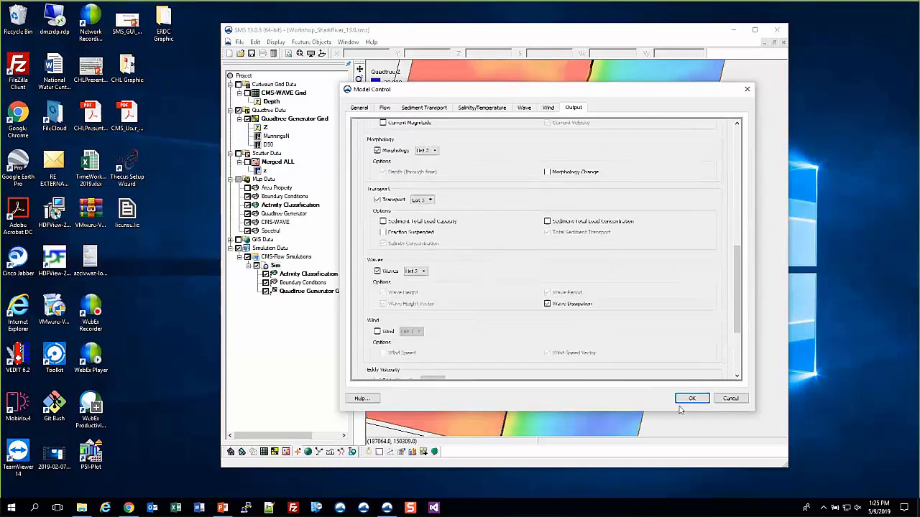
pyautogui.click(689, 399)
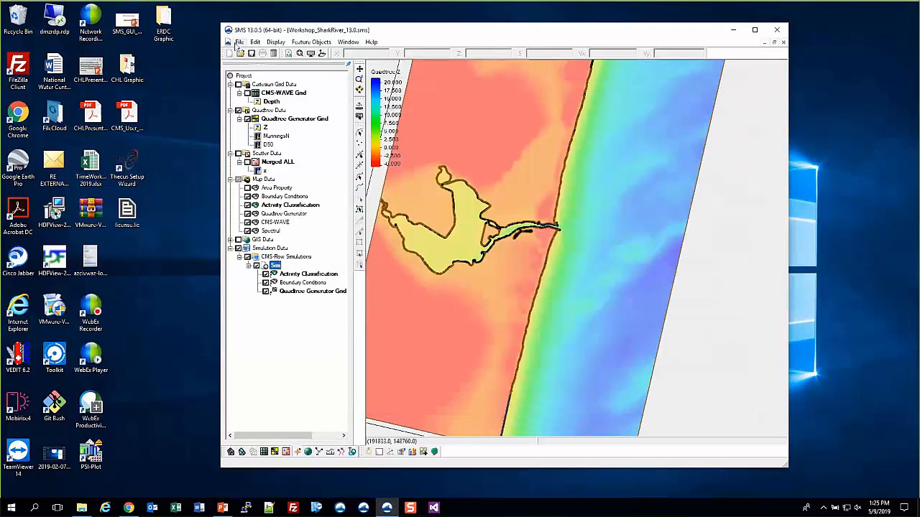
# Save the project as Workshop_SharkRiver_13.0.sms in the Test folder under Day4, replacing the existing file.
pyautogui.click(239, 42)
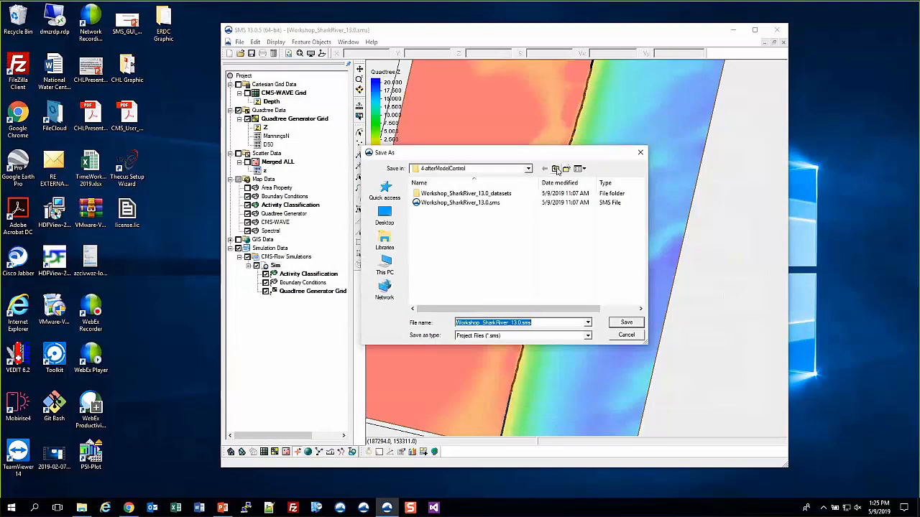
pyautogui.click(556, 169)
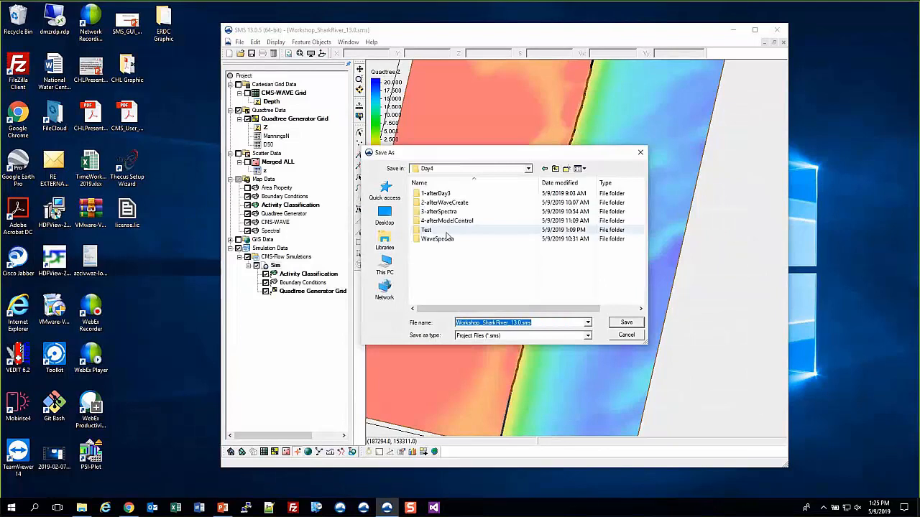
pyautogui.click(432, 233)
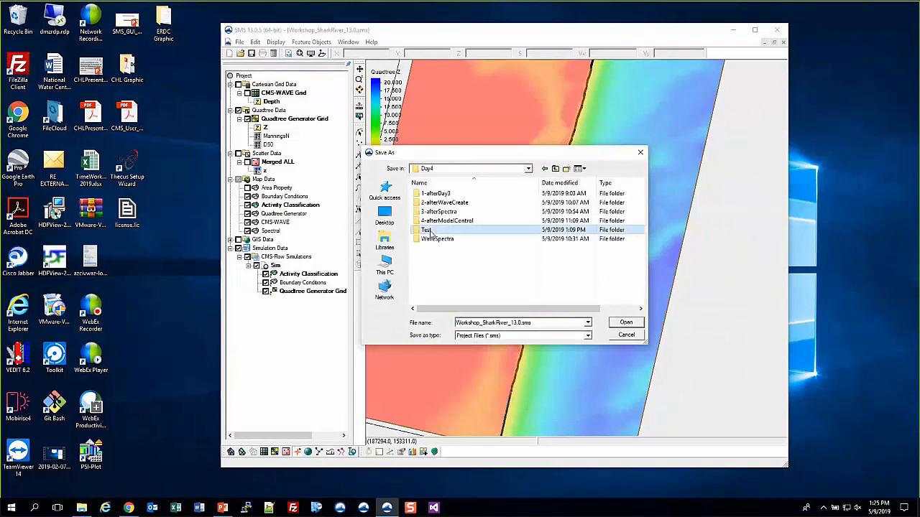
pyautogui.doubleClick(432, 233)
pyautogui.click(486, 204)
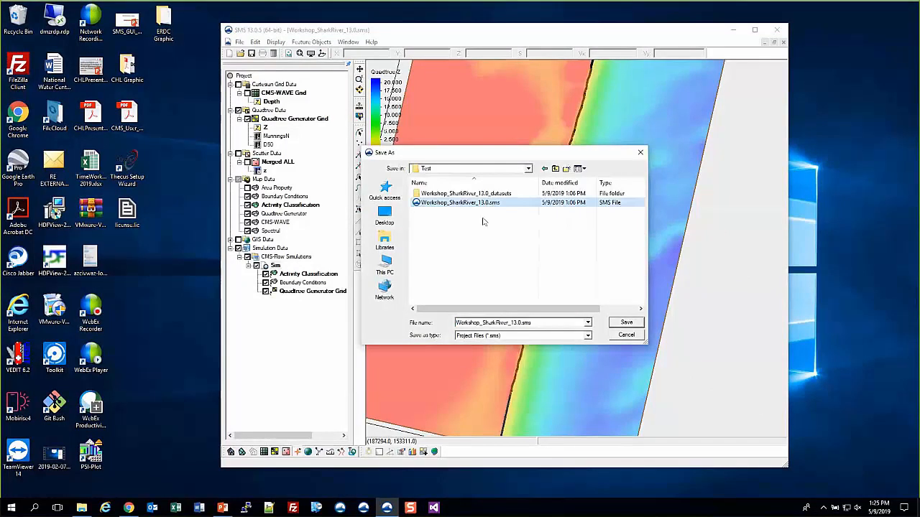
pyautogui.click(625, 322)
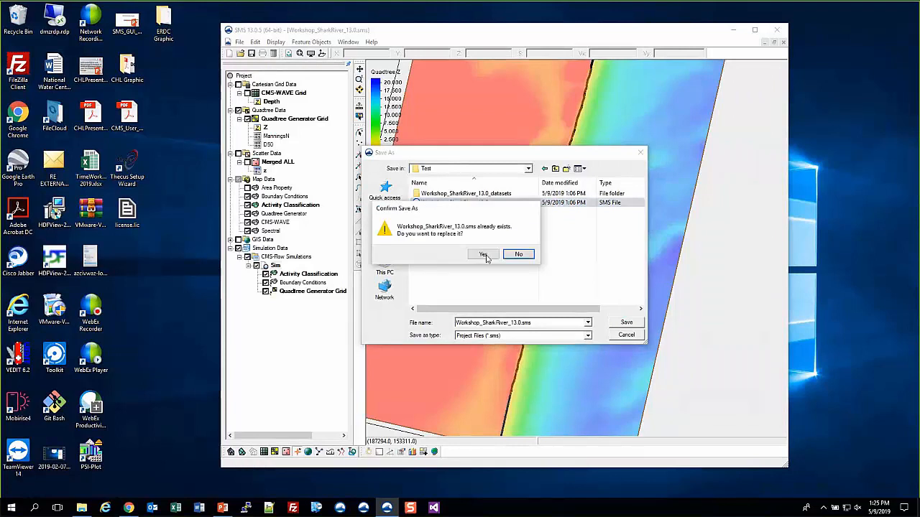
pyautogui.click(484, 255)
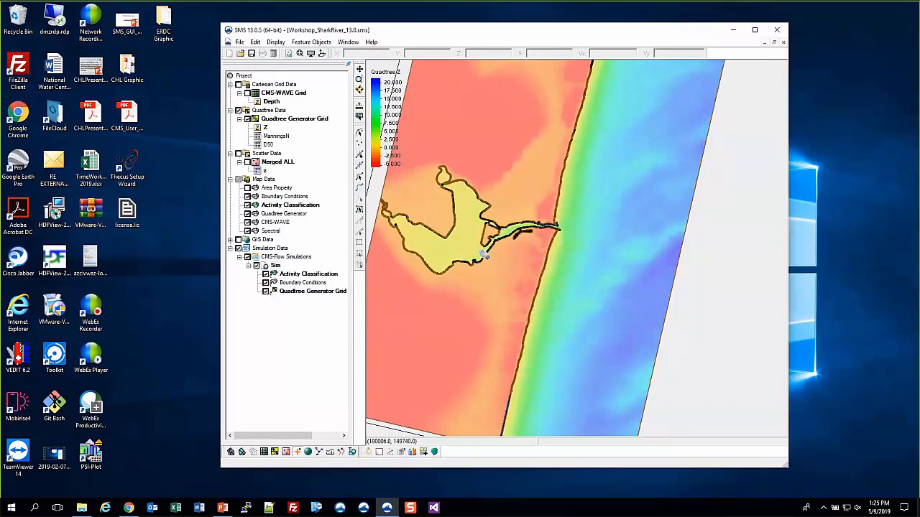
# Export the CMS-Flow files of simulation Sim, proceeding past the model checker's potential issues.
pyautogui.rightClick(276, 267)
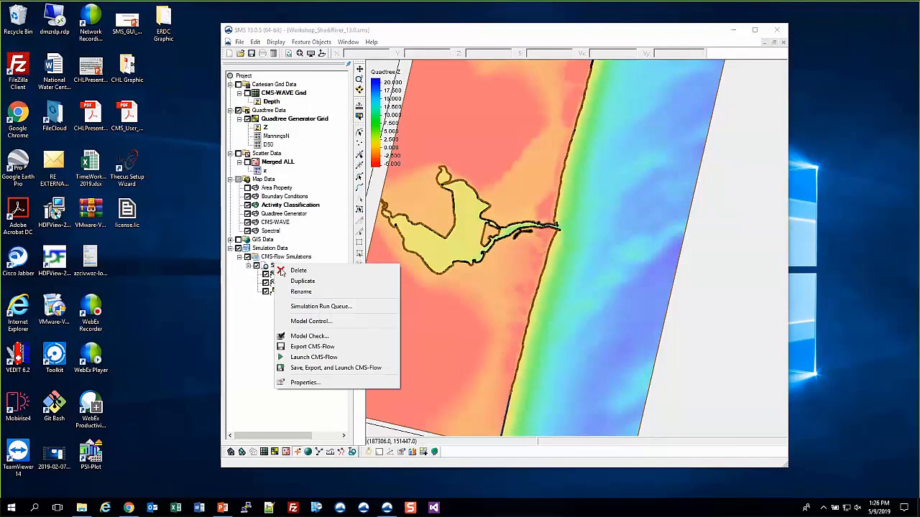
pyautogui.click(323, 348)
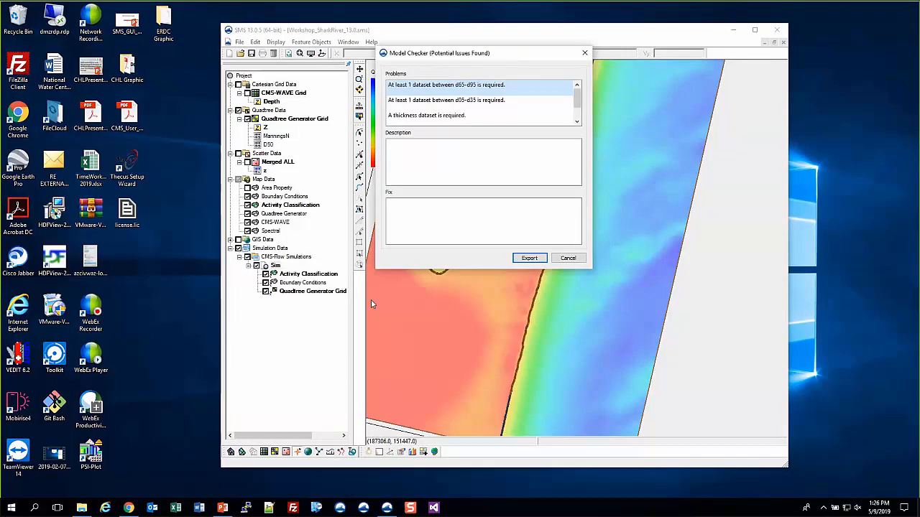
pyautogui.click(529, 258)
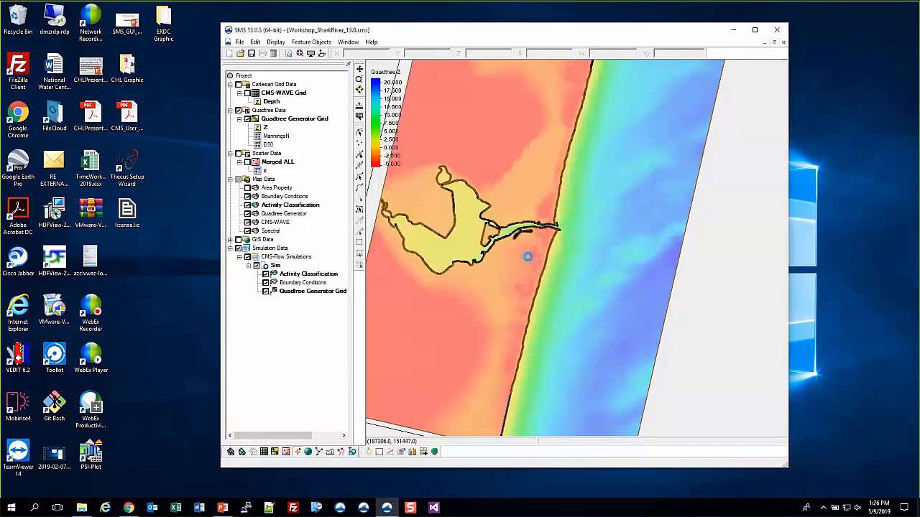
# Switch to File Explorer and open Day4\Test\Workshop_SharkRiver_13.0\CMS-Flow\Sim to examine the exported files.
pyautogui.click(82, 508)
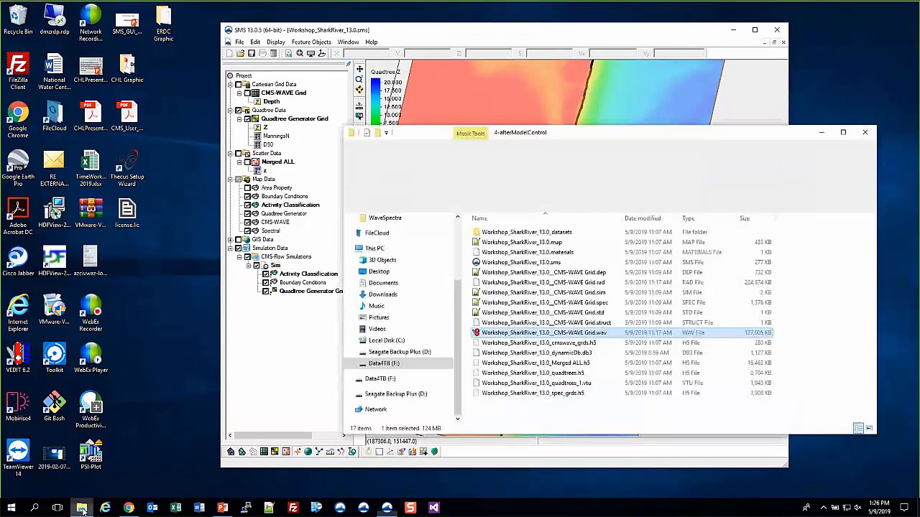
pyautogui.click(553, 205)
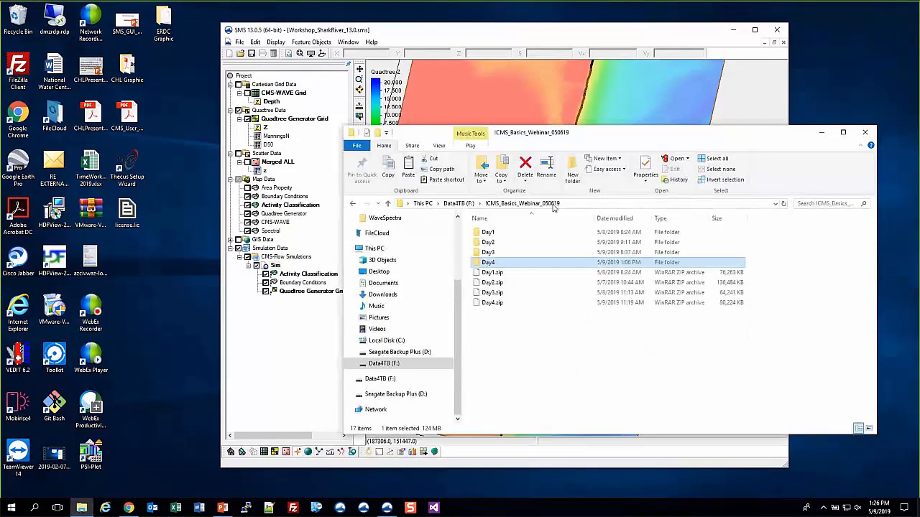
pyautogui.doubleClick(498, 263)
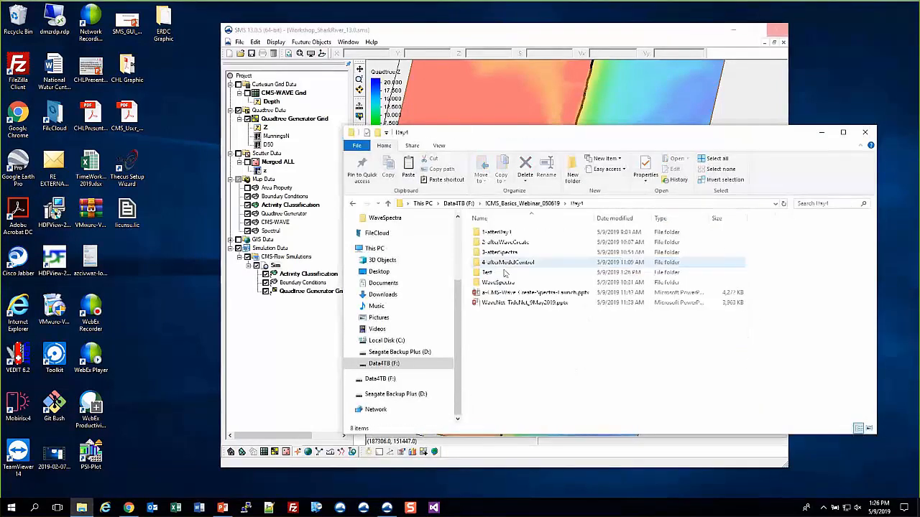
pyautogui.doubleClick(504, 273)
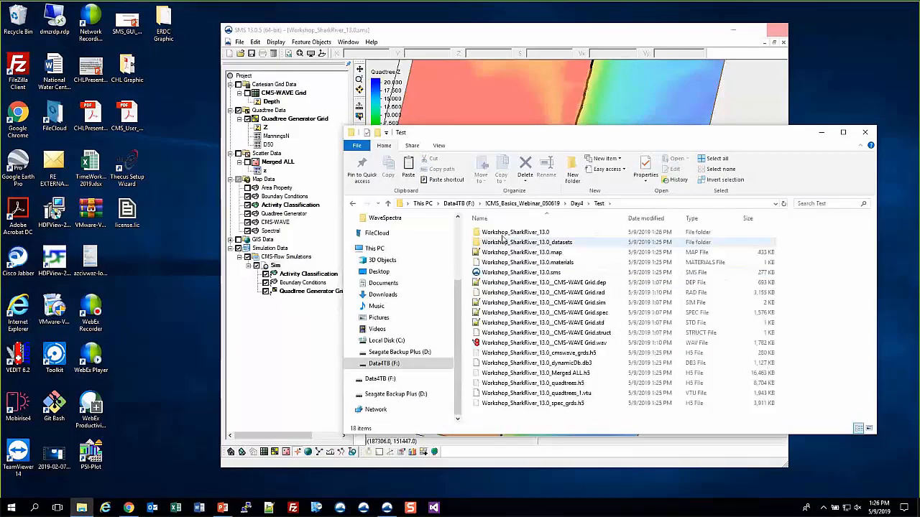
pyautogui.click(535, 235)
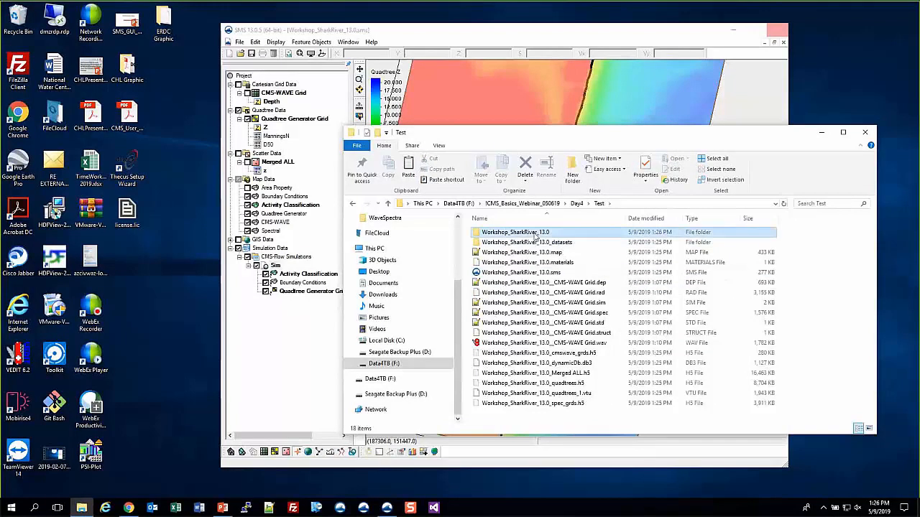
pyautogui.doubleClick(536, 235)
pyautogui.doubleClick(530, 234)
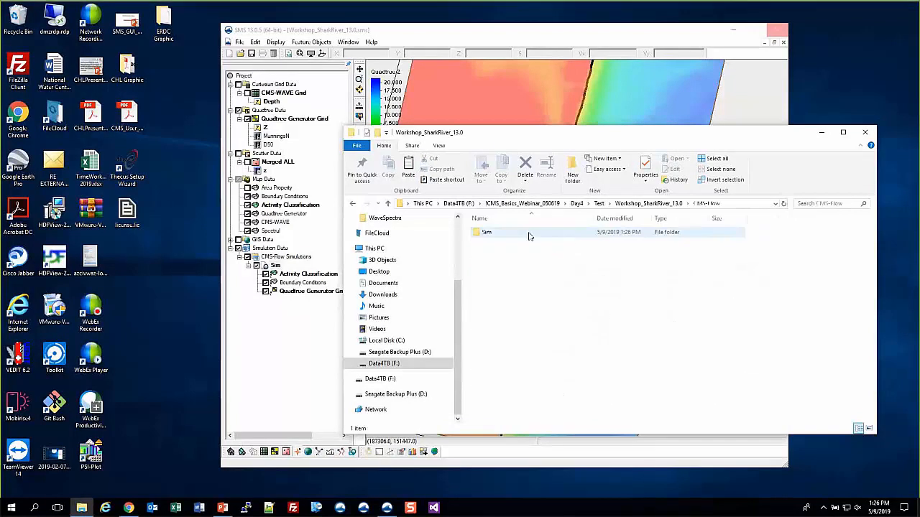
pyautogui.doubleClick(512, 237)
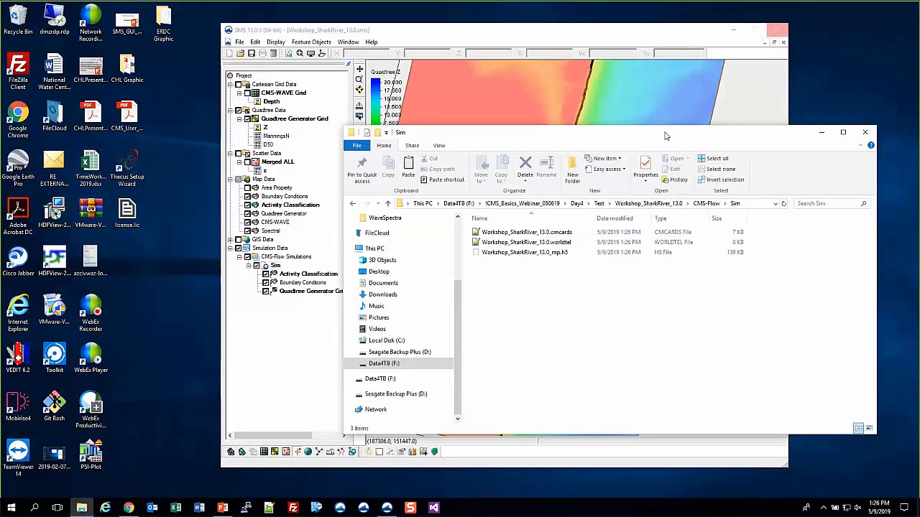
pyautogui.moveTo(665, 136); pyautogui.dragTo(685, 134)
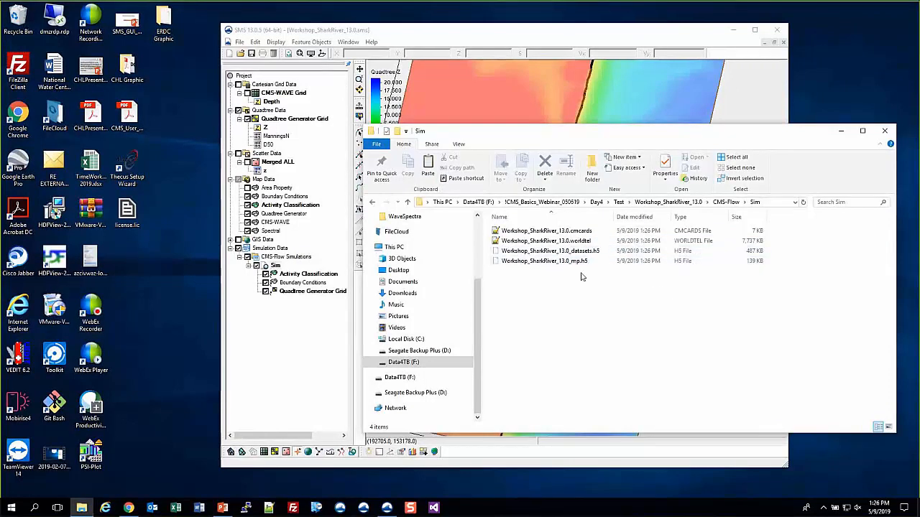
# Return to SMS and launch CMS-Flow for simulation Sim, proceeding past the model checker's potential issues.
pyautogui.click(305, 74)
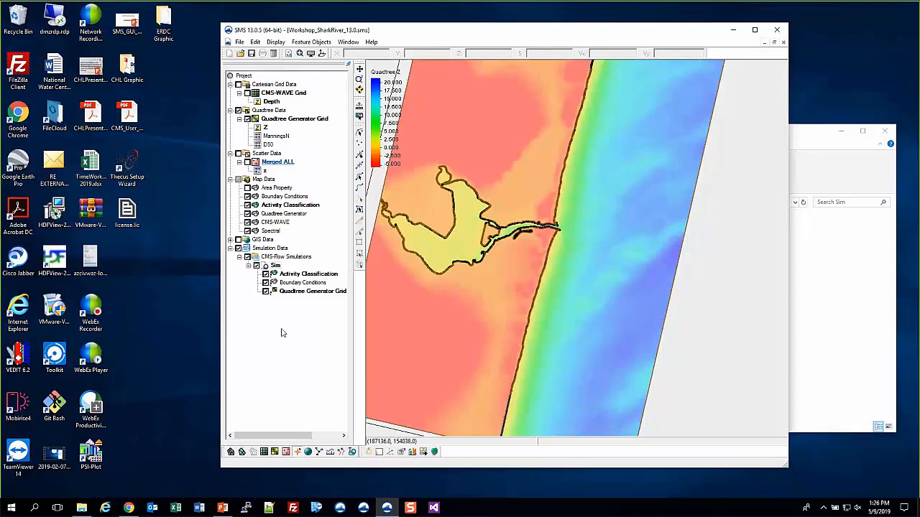
pyautogui.rightClick(274, 268)
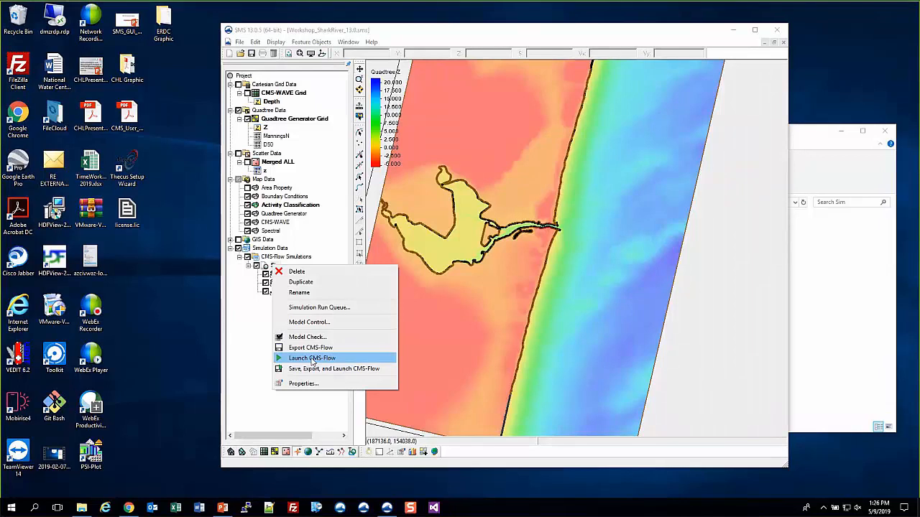
pyautogui.click(312, 358)
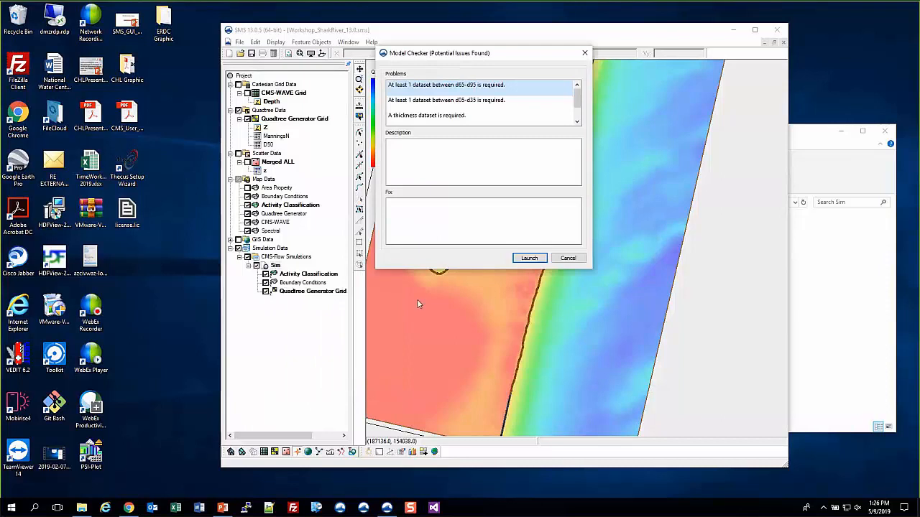
pyautogui.click(529, 258)
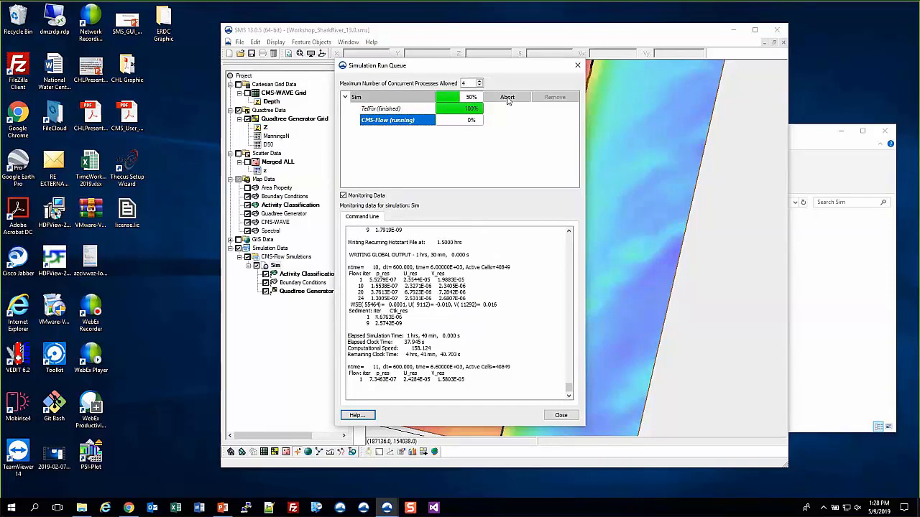
# Abort the running Sim simulation, remove it from the Simulation Run Queue and close the queue.
pyautogui.click(508, 98)
pyautogui.click(557, 100)
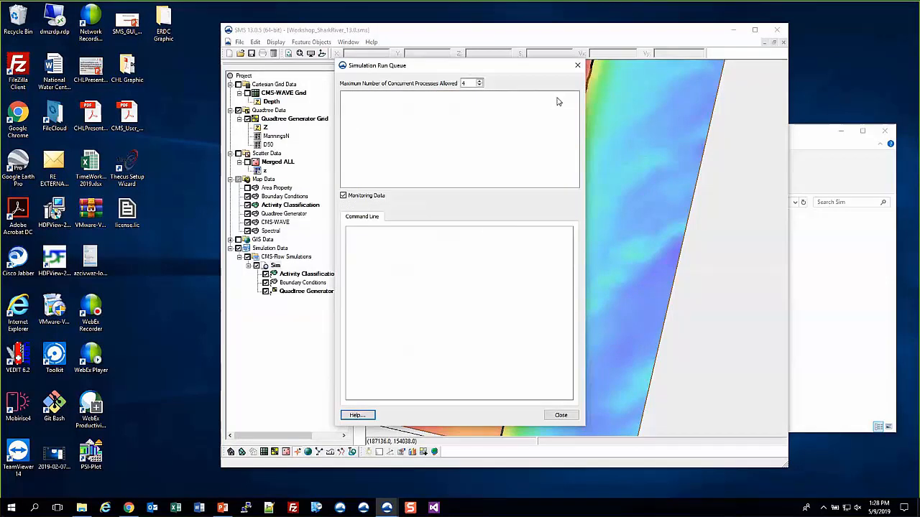
pyautogui.click(561, 416)
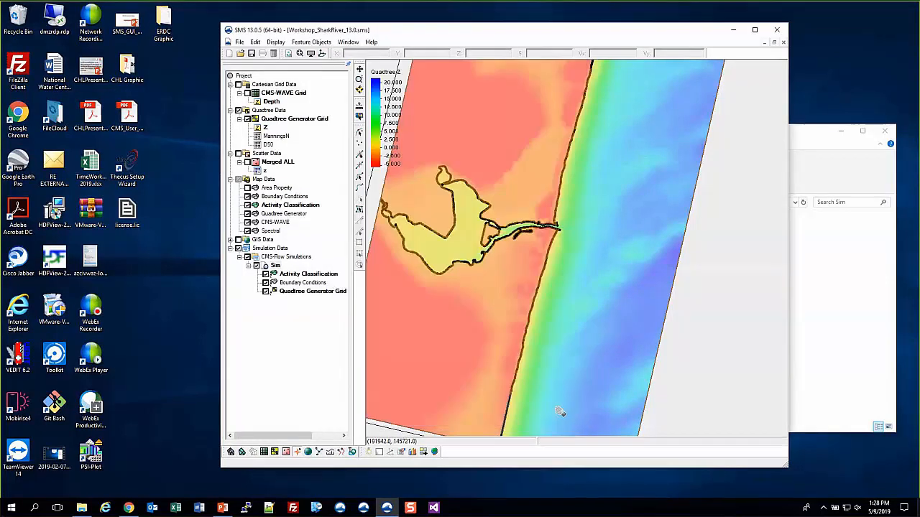